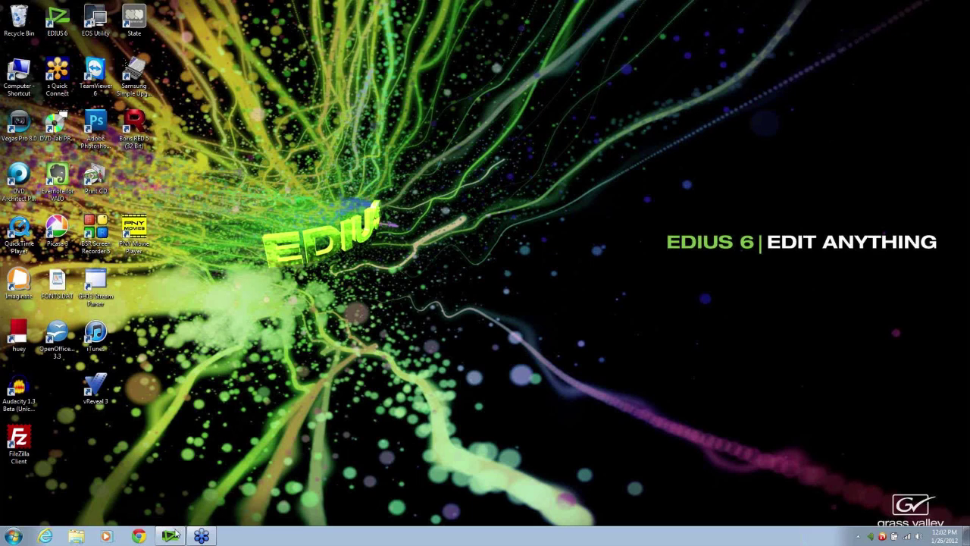
- Switch to the EDIUS project and unmute the video on track 2 V
mouse_move(175, 536)
click(171, 537)
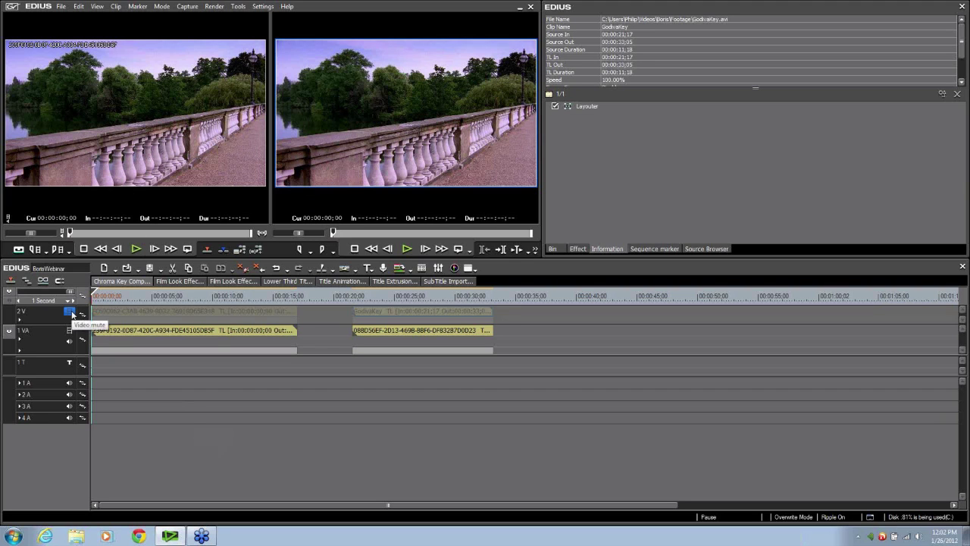
click(71, 312)
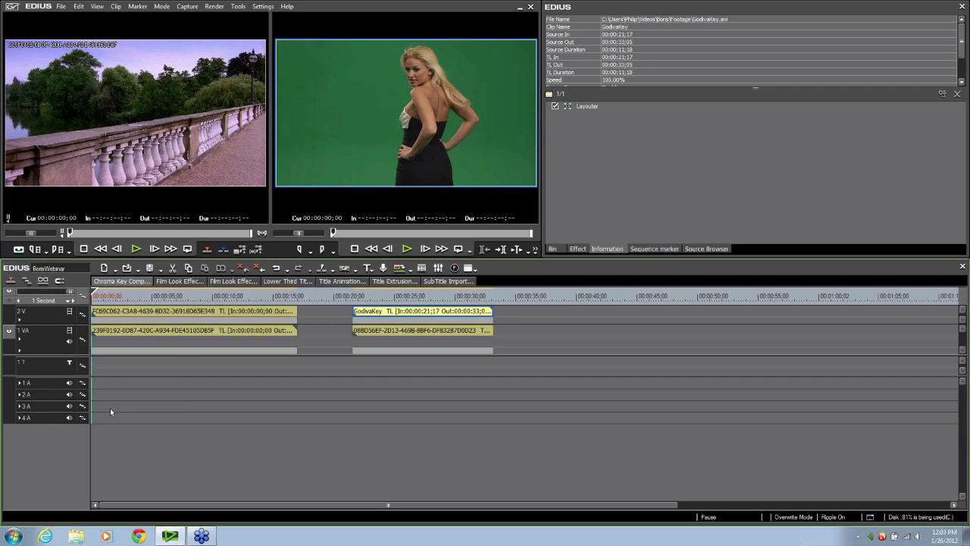
- Apply the Boris RED 5 FL filter to the first green-screen clip on track 2 V and open it in Boris RED
click(219, 332)
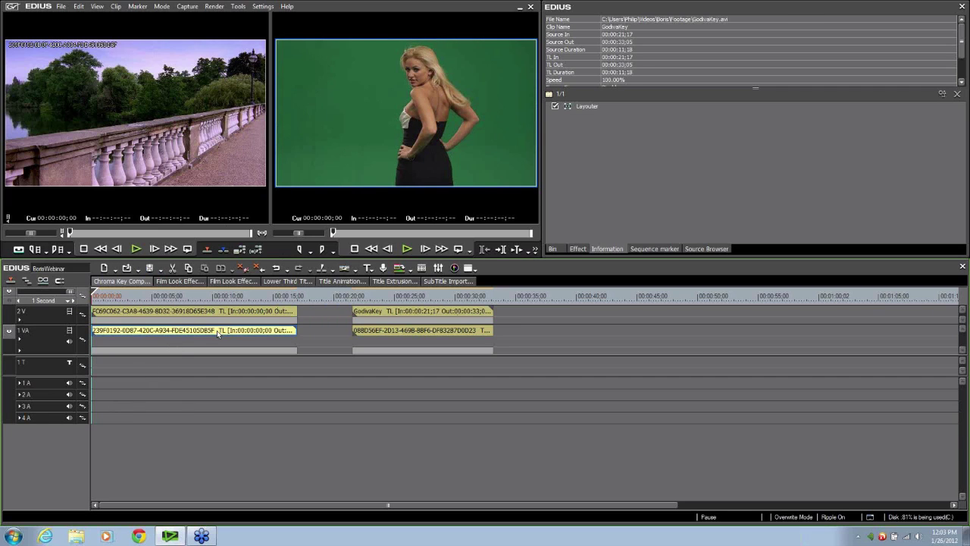
click(576, 249)
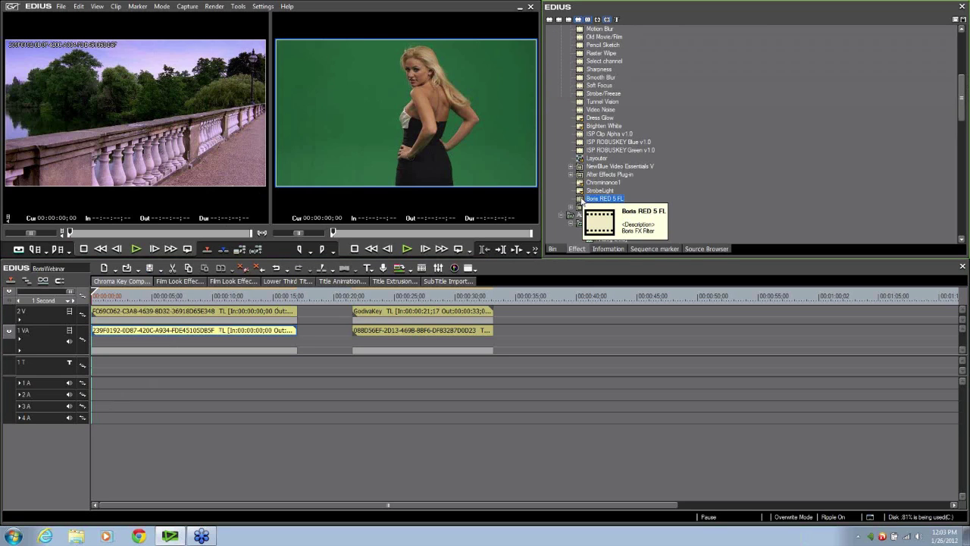
drag(584, 201, 269, 316)
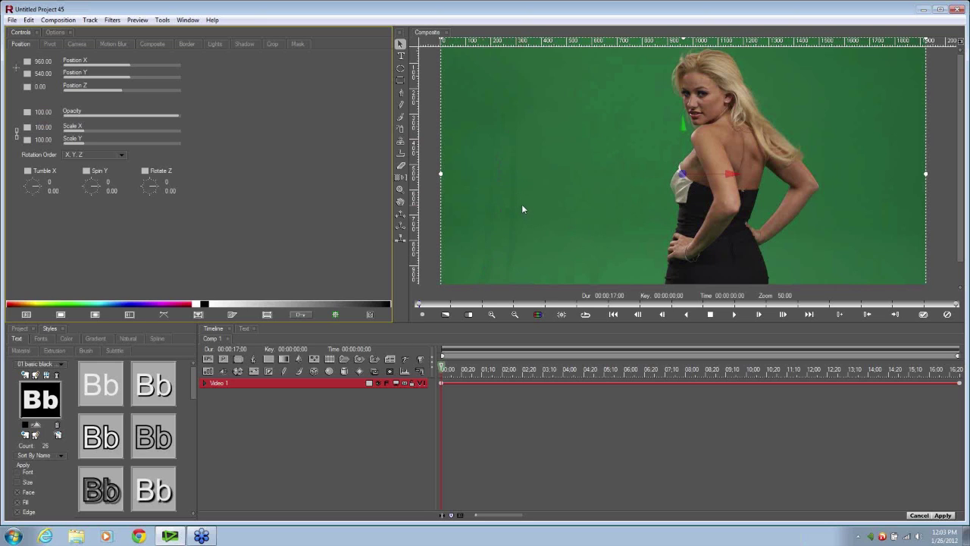
click(324, 382)
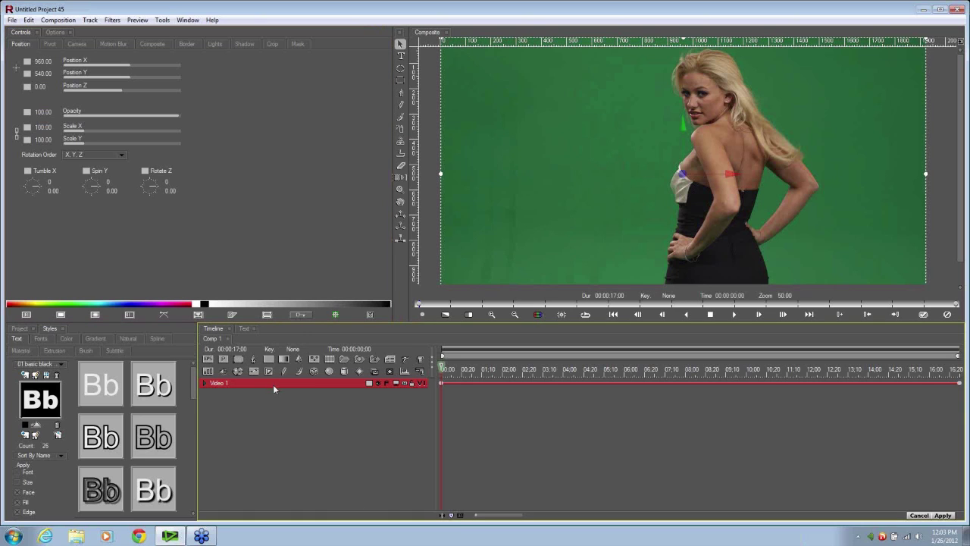
right_click(273, 384)
mouse_move(298, 504)
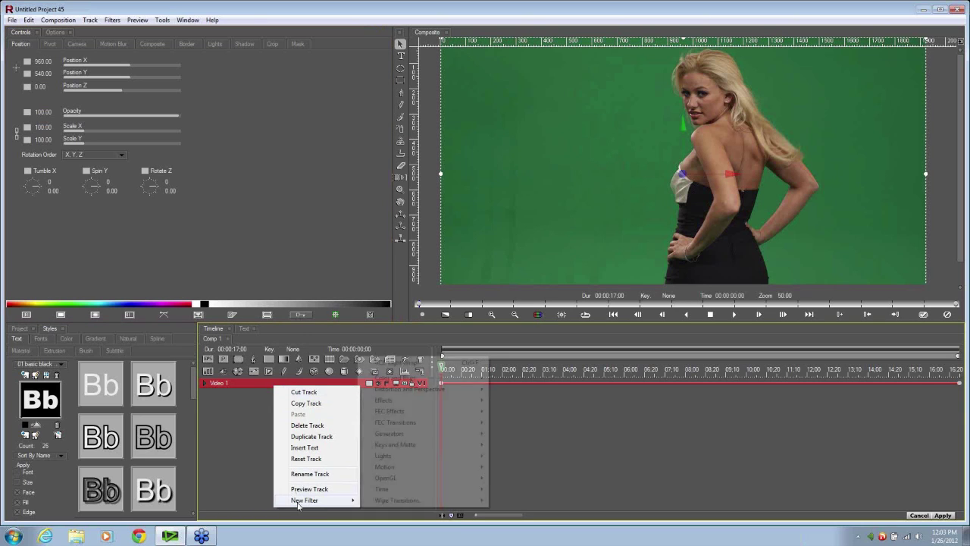
mouse_move(415, 448)
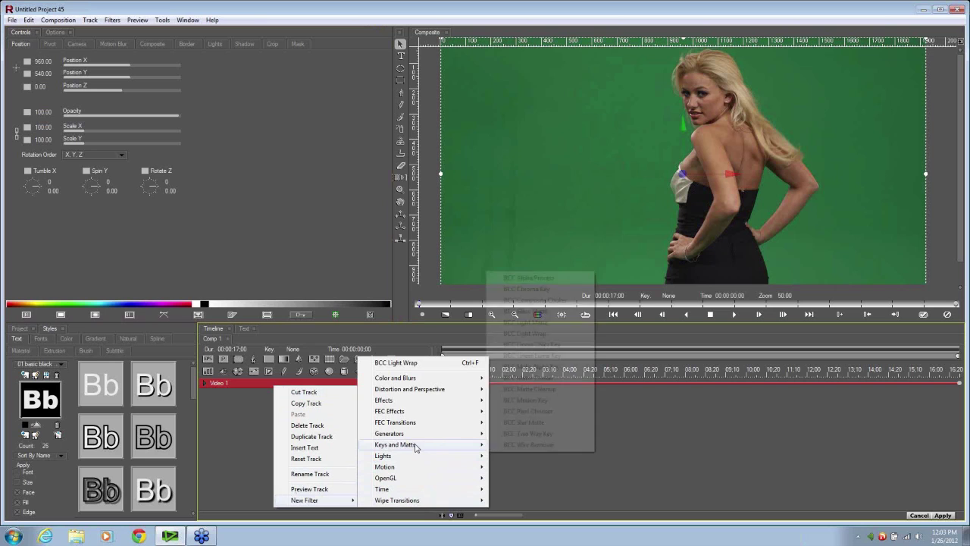
click(533, 290)
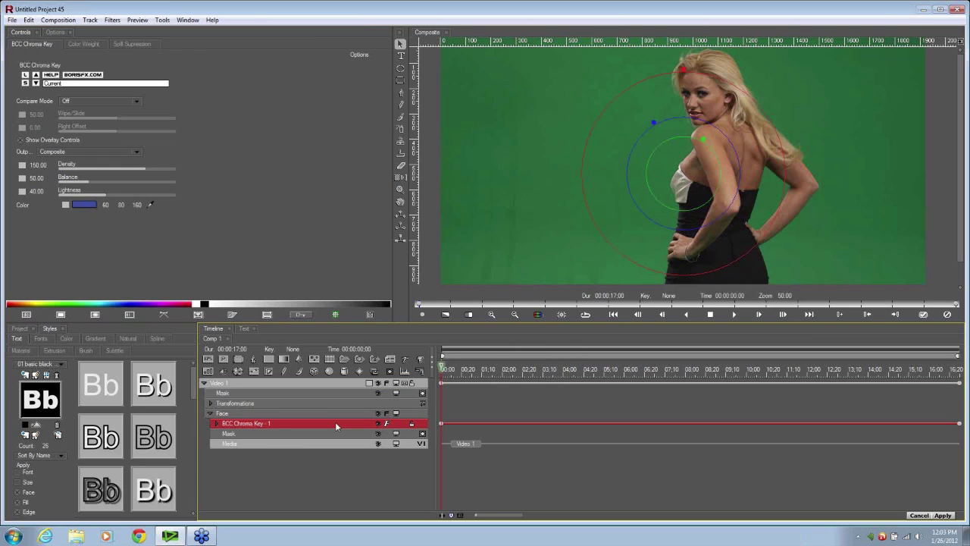
key(Delete)
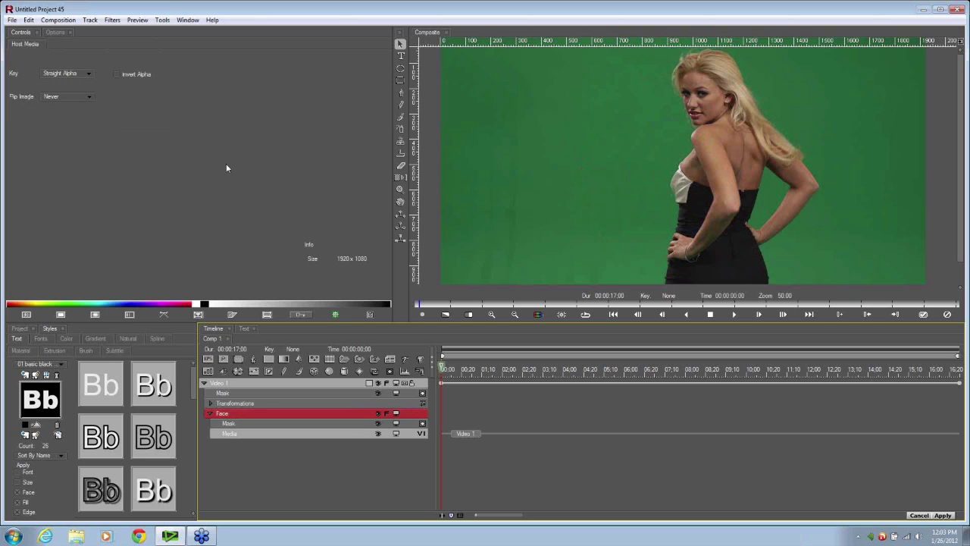
- Add the BCC Chroma Key filter from the Keys and Matte category to the Video 1 track
click(264, 383)
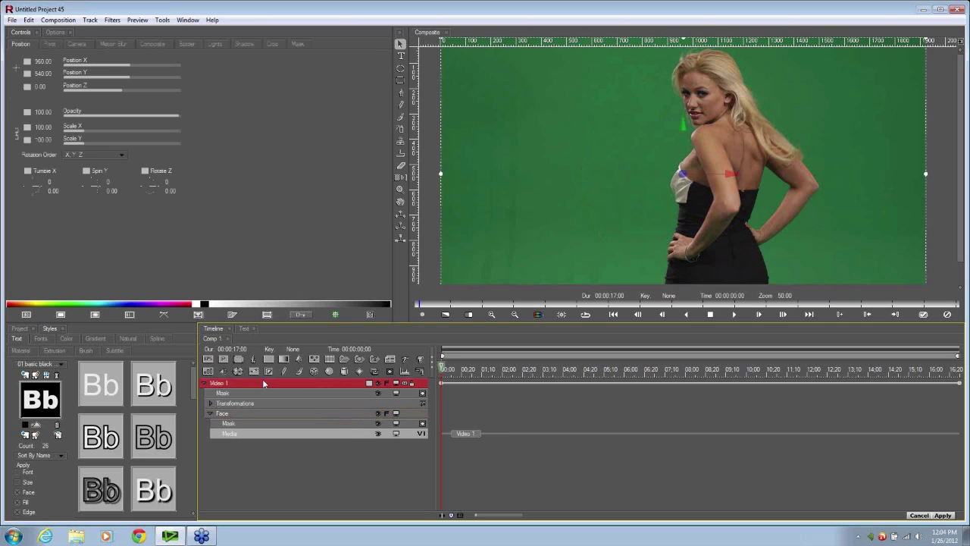
click(114, 20)
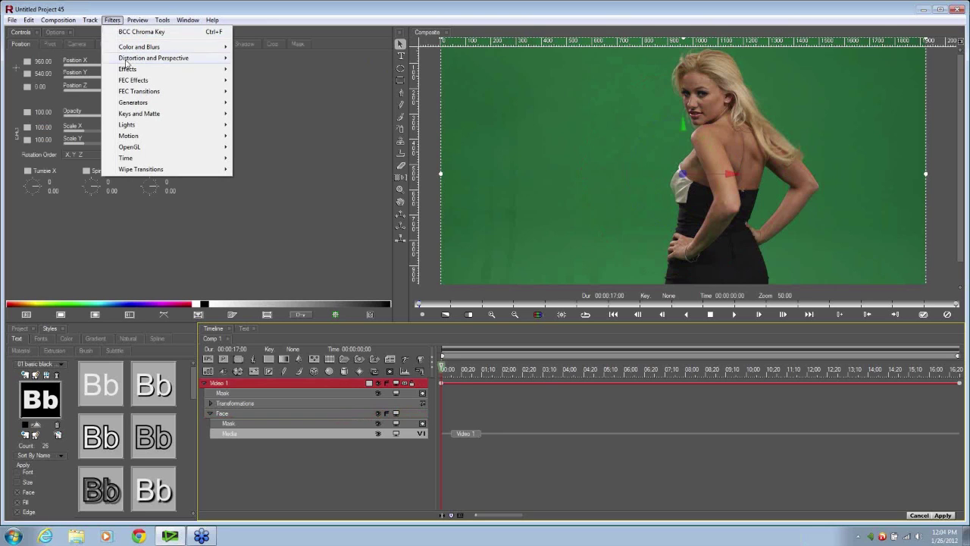
mouse_move(142, 115)
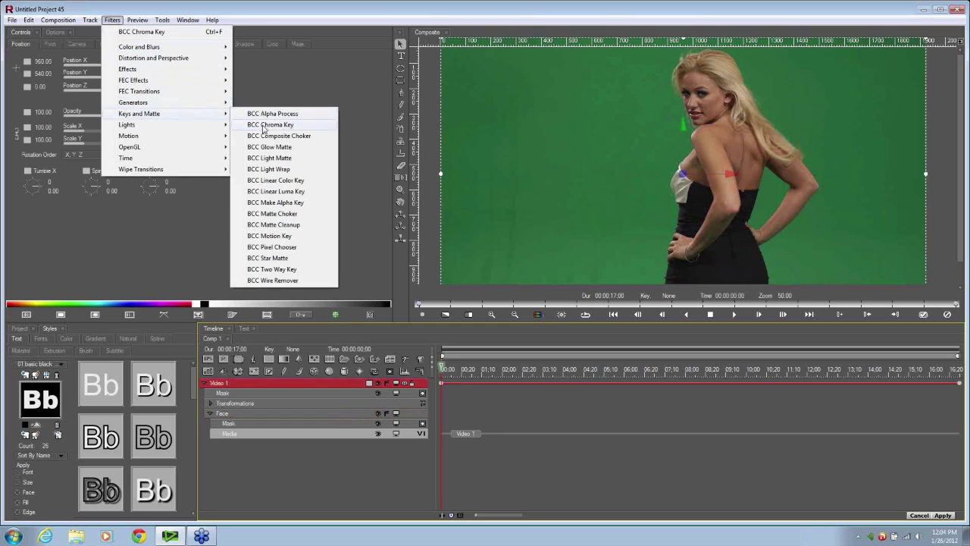
click(267, 124)
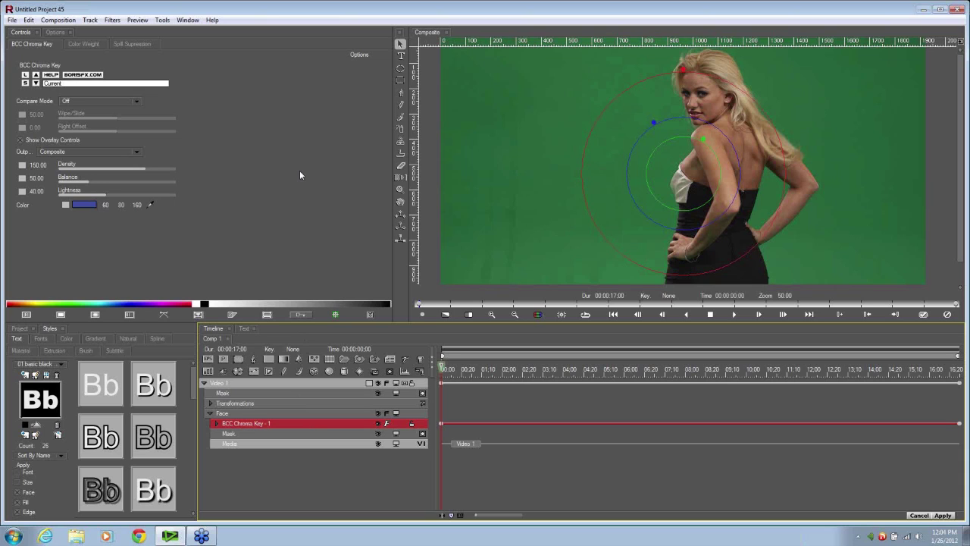
- Sample the green backdrop beside the woman as the Chroma Key colour
click(86, 205)
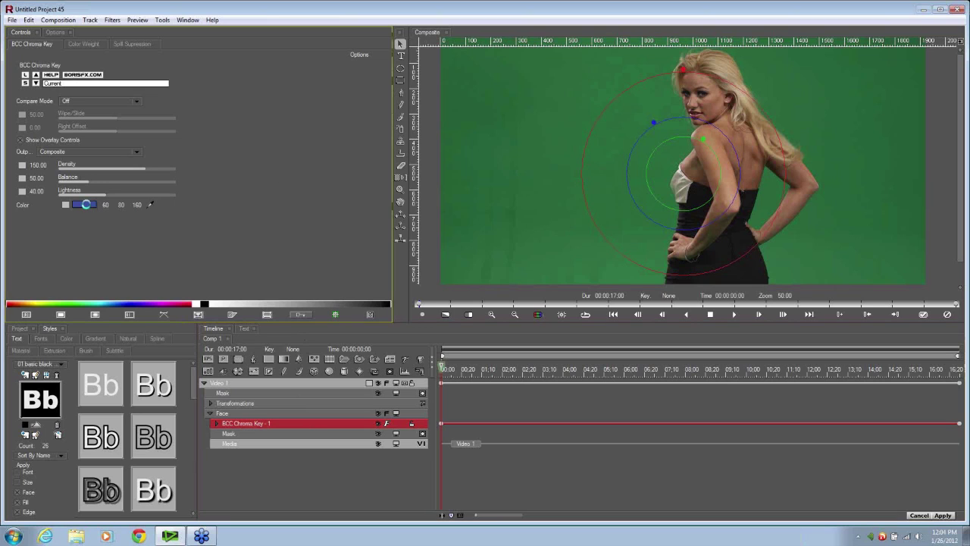
click(150, 205)
click(488, 165)
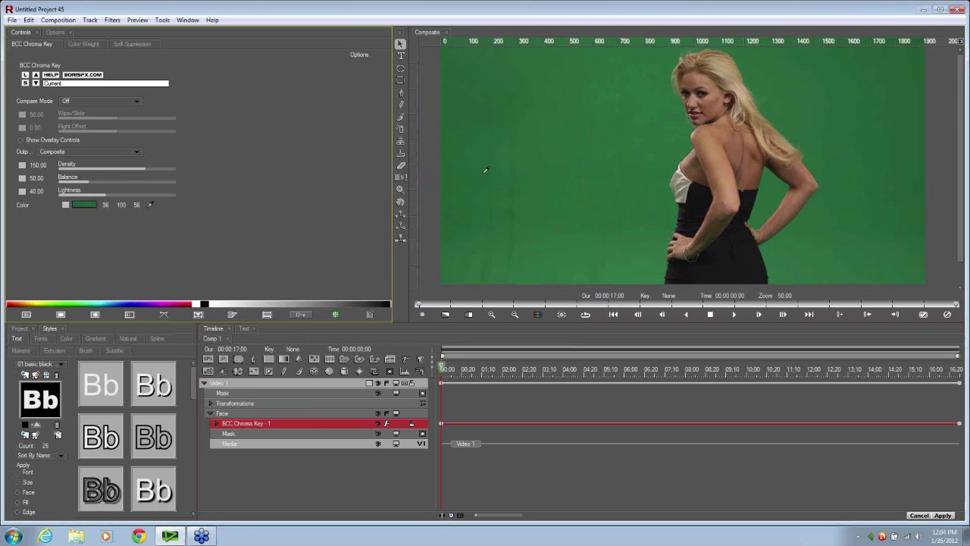
click(558, 151)
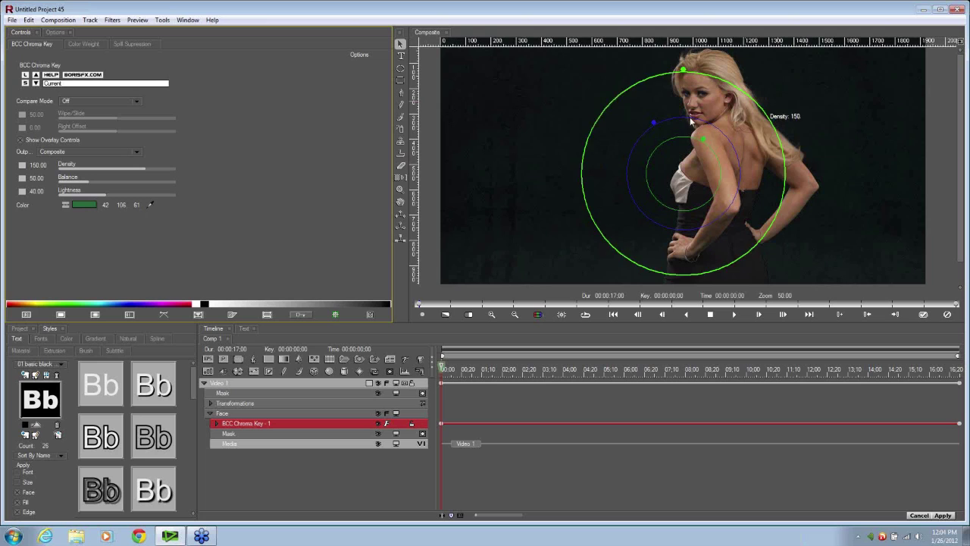
- Inspect the key with the Chroma Key output set to Show Matte, and return the output to Composite
click(85, 151)
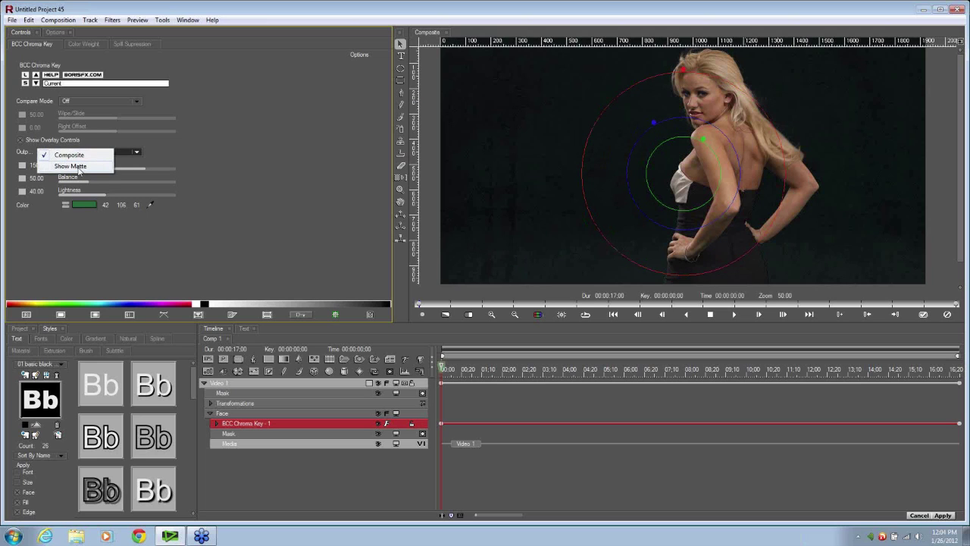
click(79, 167)
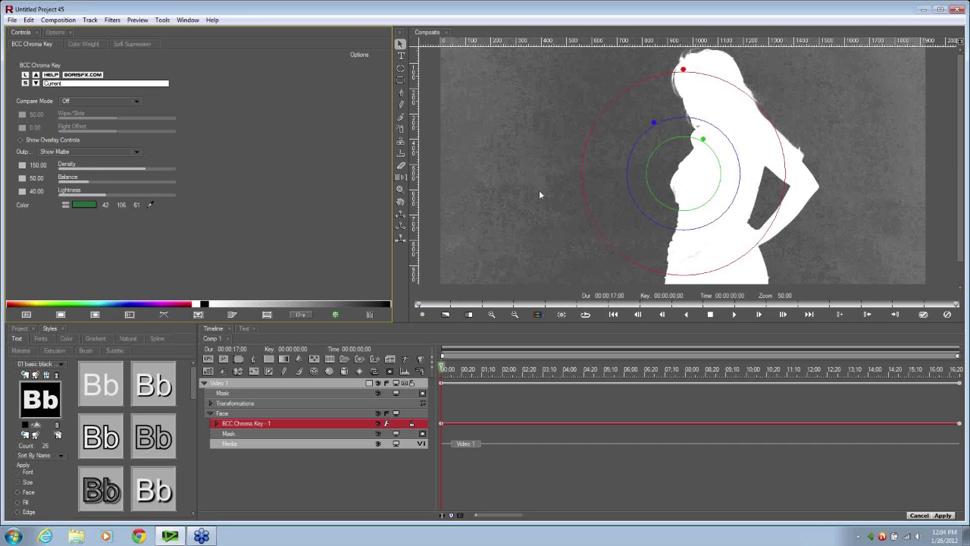
click(48, 155)
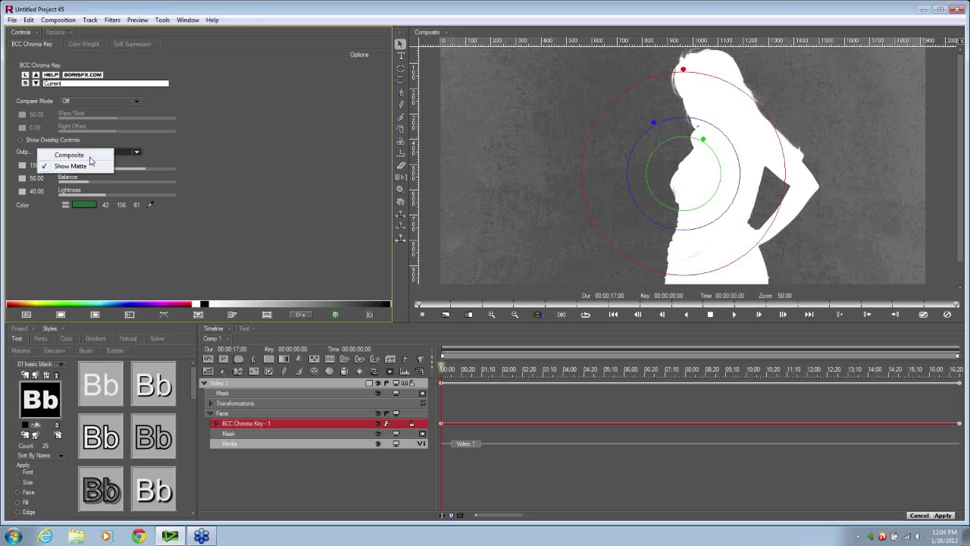
click(80, 155)
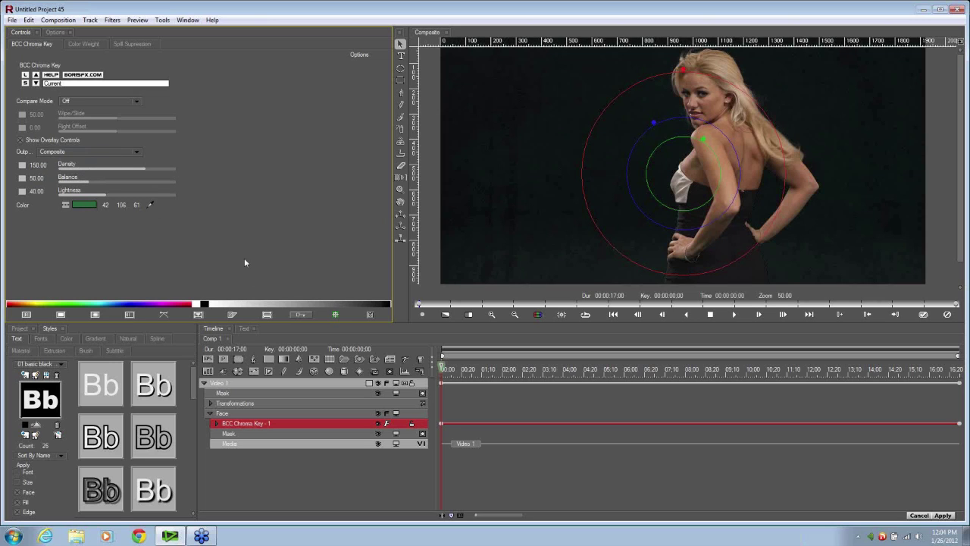
- Add the BCC Matte Choker filter from the Keys and Matte category to the Video 1 track
click(301, 385)
right_click(301, 386)
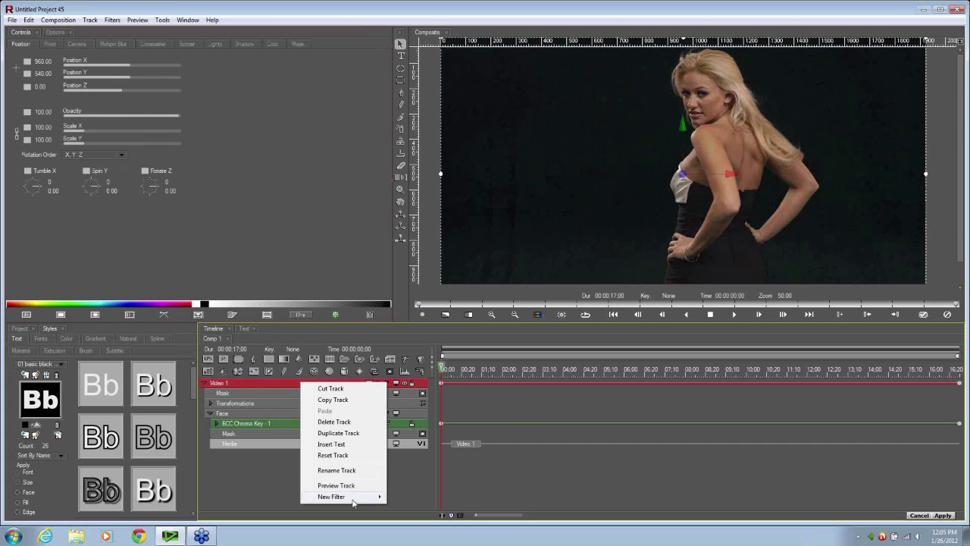
mouse_move(341, 497)
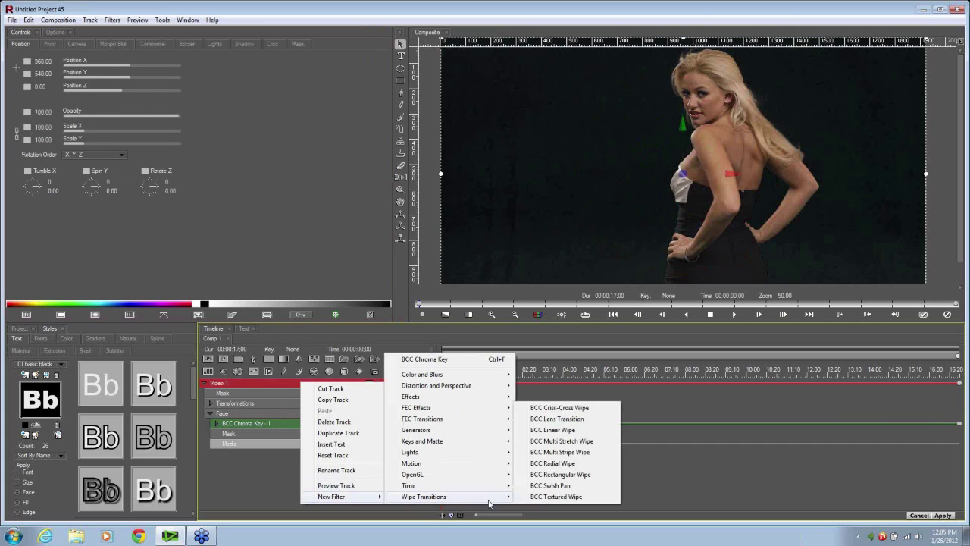
mouse_move(447, 444)
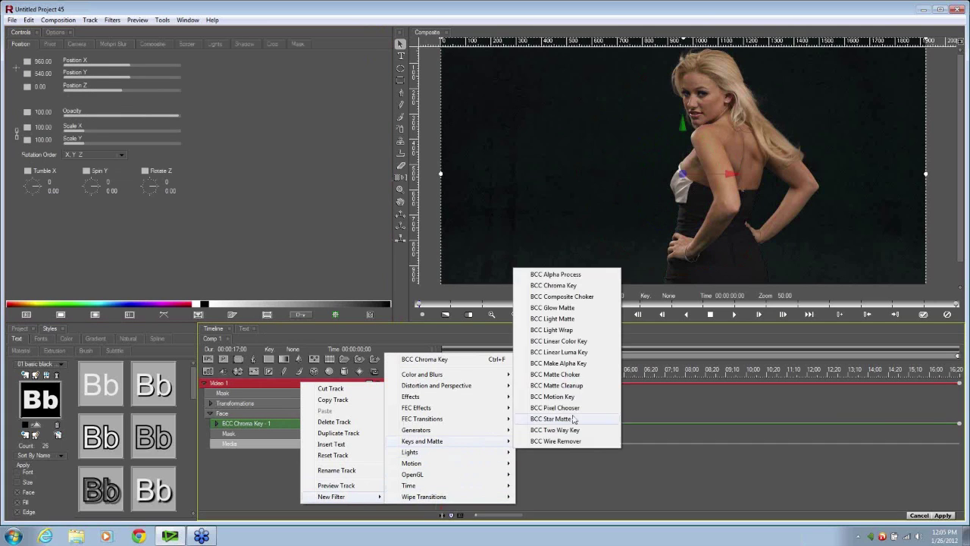
click(567, 375)
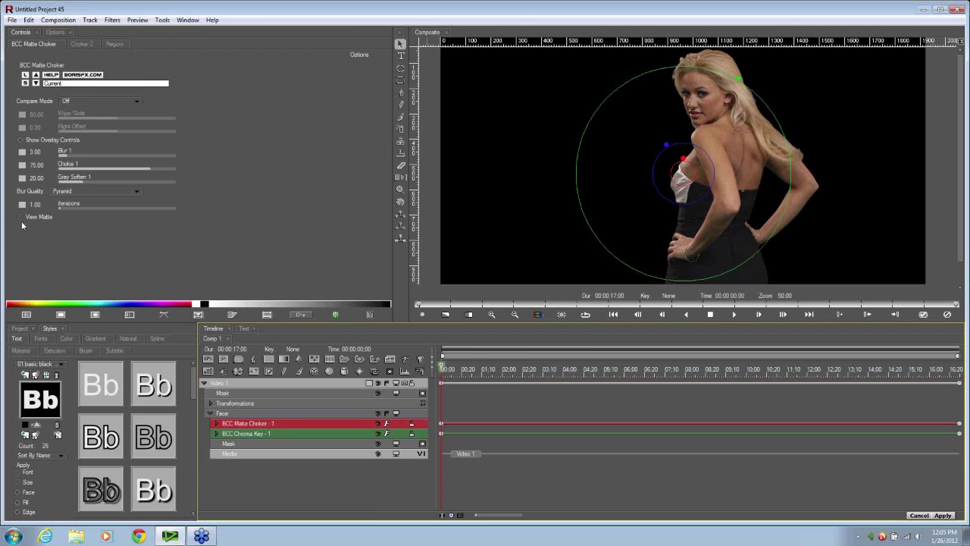
- Compare the matte with the Matte Choker switched off and on in View Matte mode, and return to the normal view
click(22, 217)
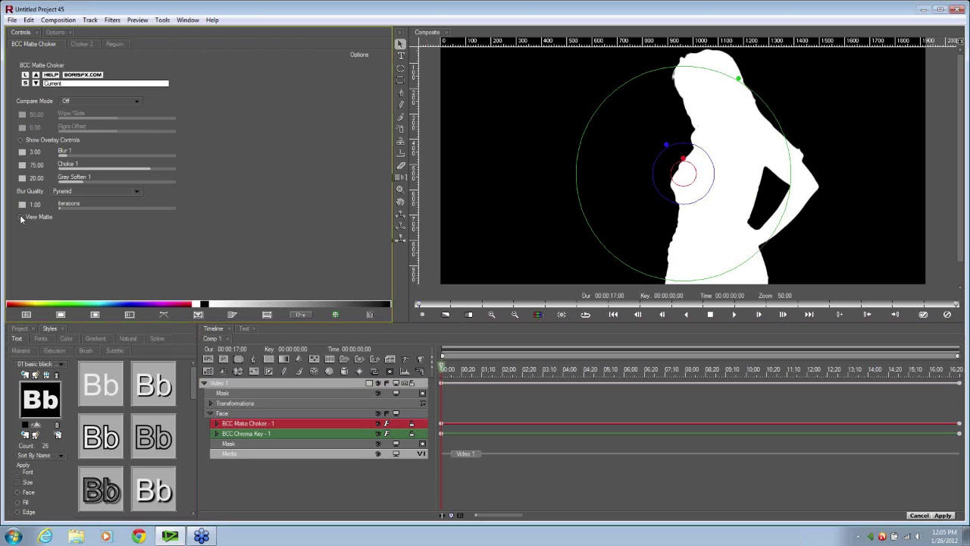
click(379, 426)
click(379, 427)
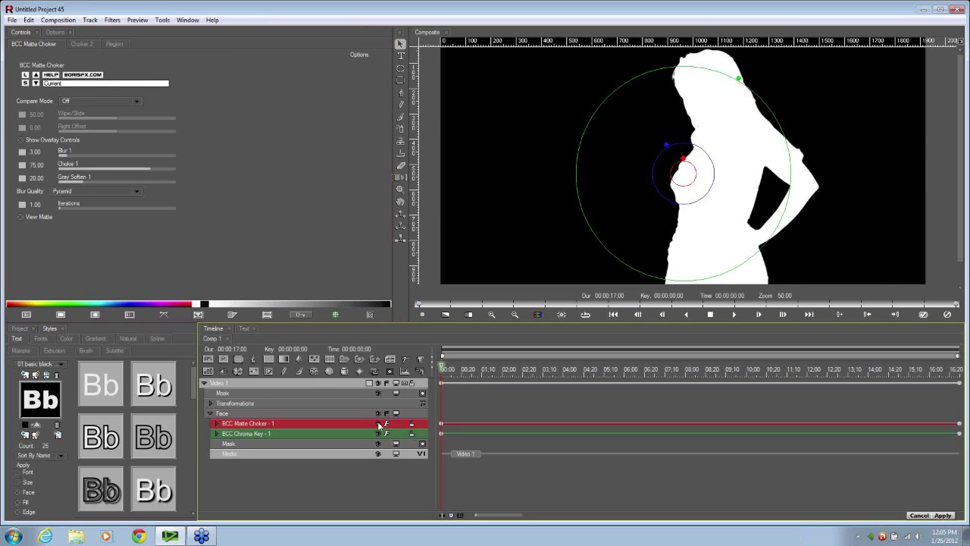
click(379, 427)
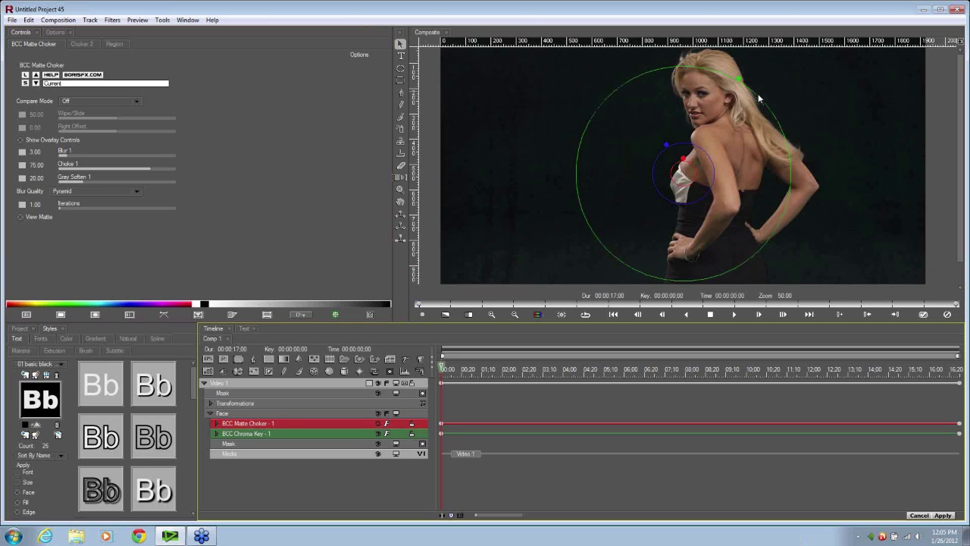
click(379, 426)
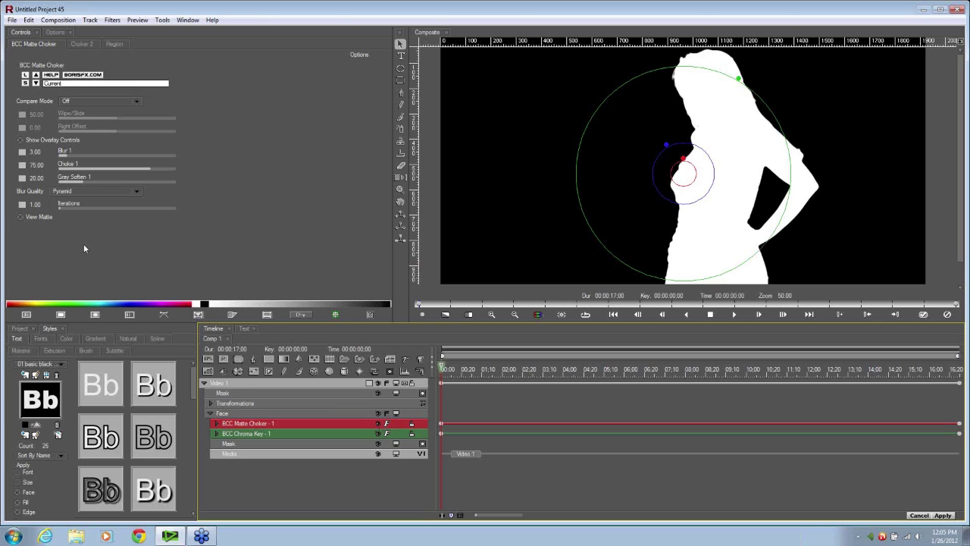
click(21, 219)
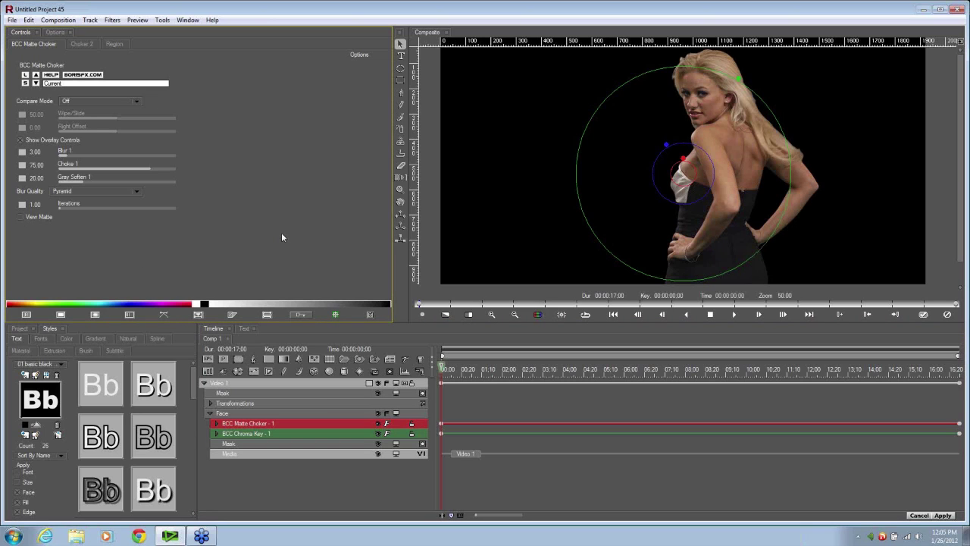
- Add the BCC Light Wrap filter from the Keys and Matte category to the Video 1 track
click(271, 382)
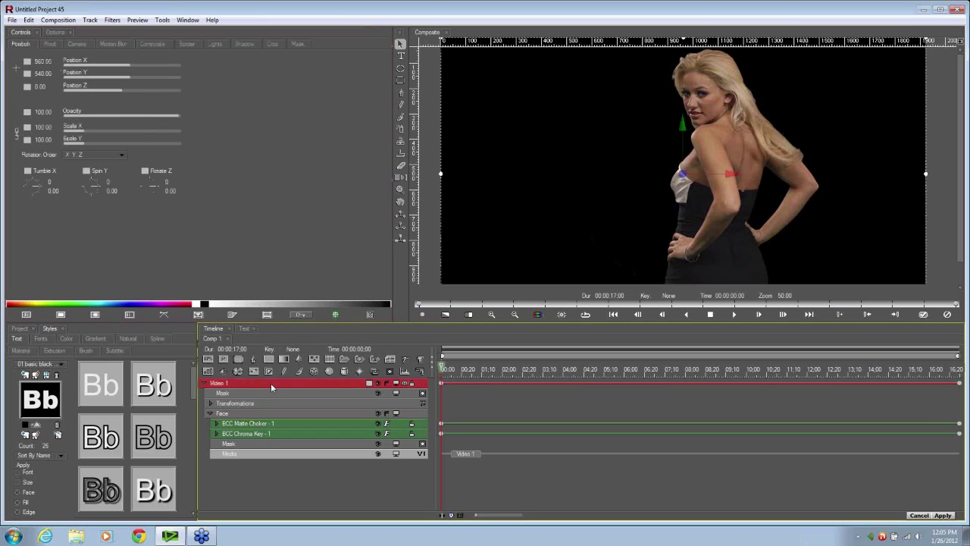
right_click(271, 382)
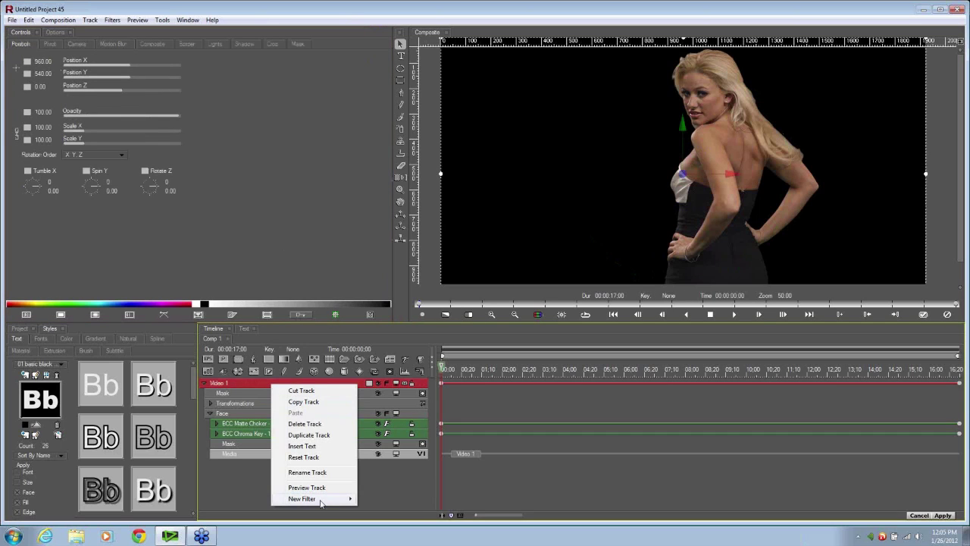
mouse_move(320, 504)
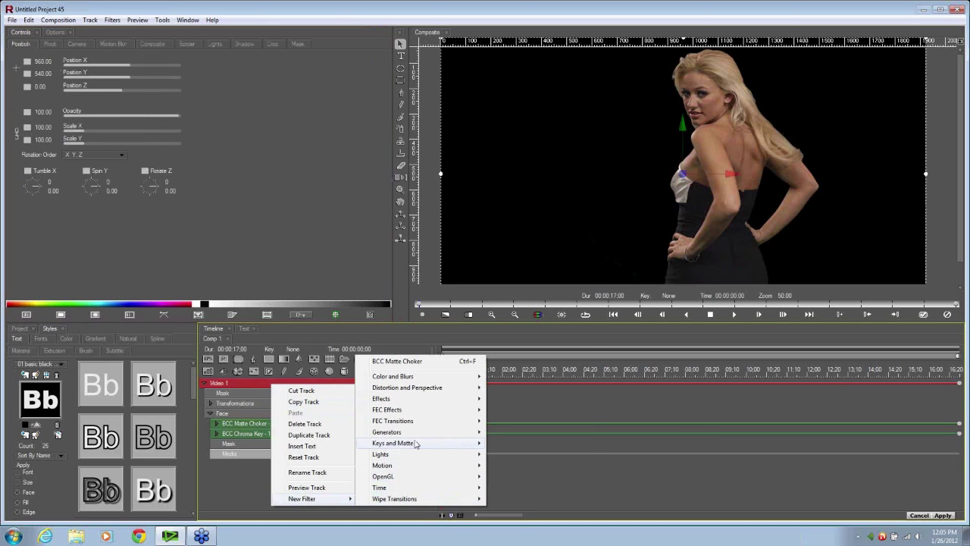
mouse_move(415, 445)
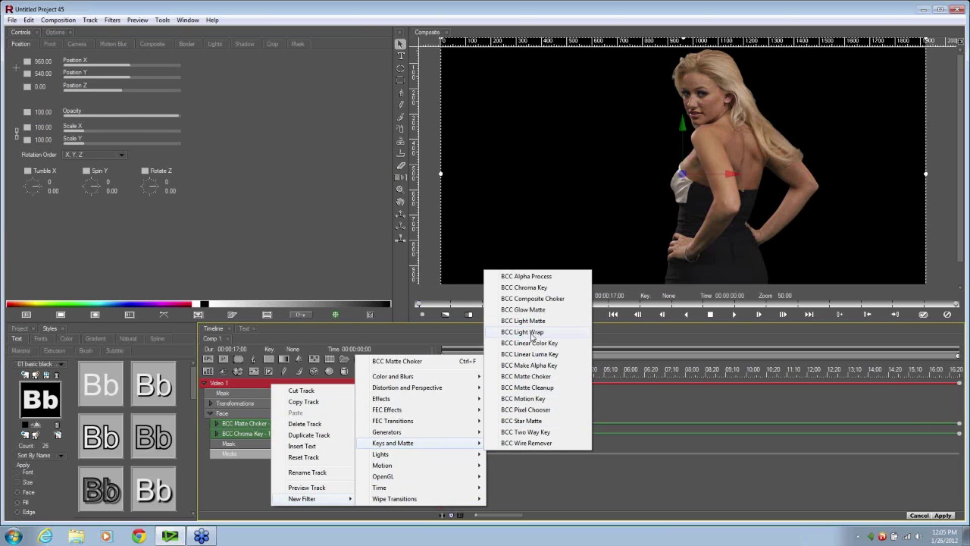
click(532, 335)
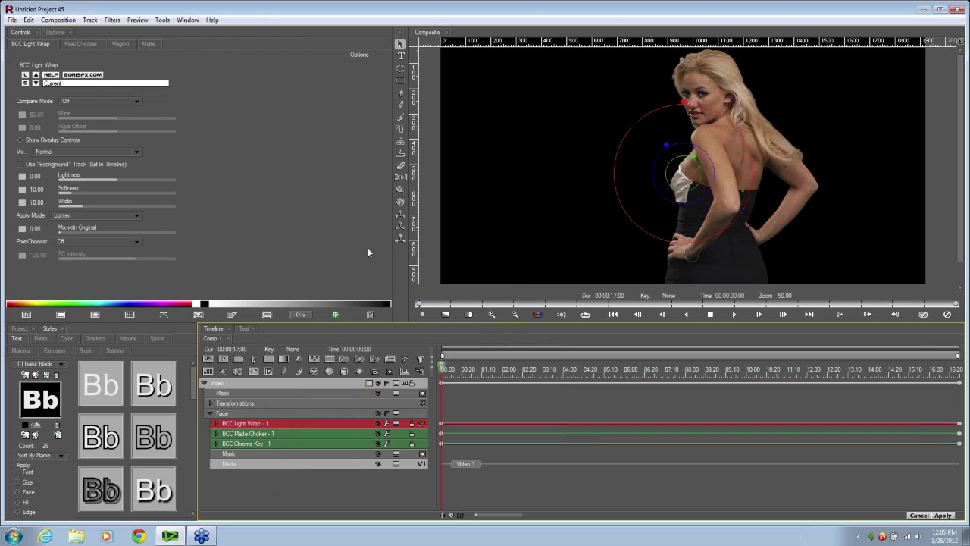
- Expand the BCC Light Wrap filter and enable its Use "Background" Track option
click(217, 423)
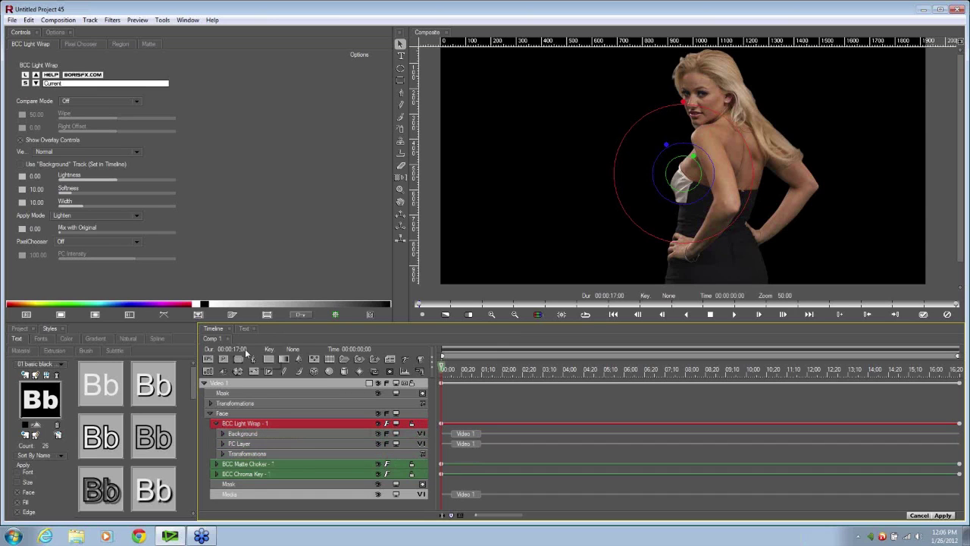
click(280, 433)
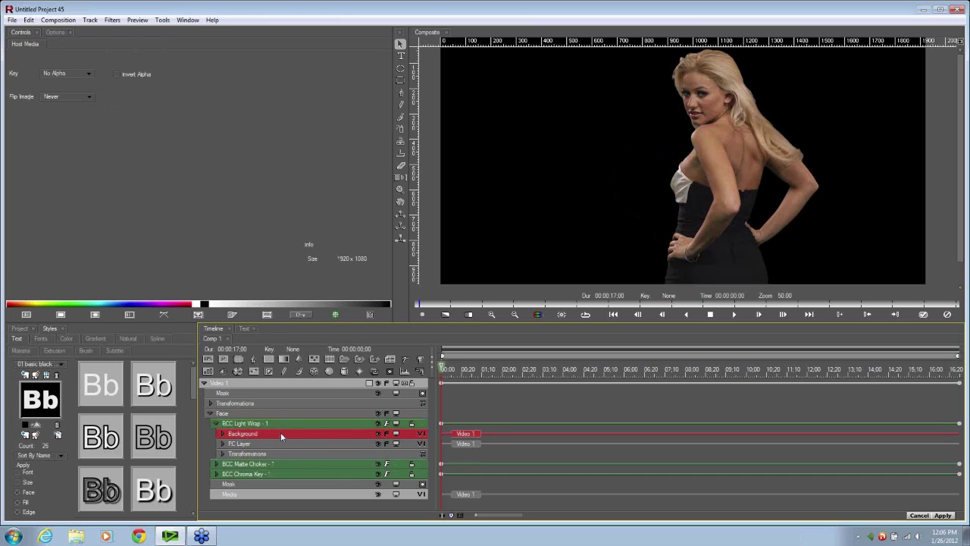
click(279, 422)
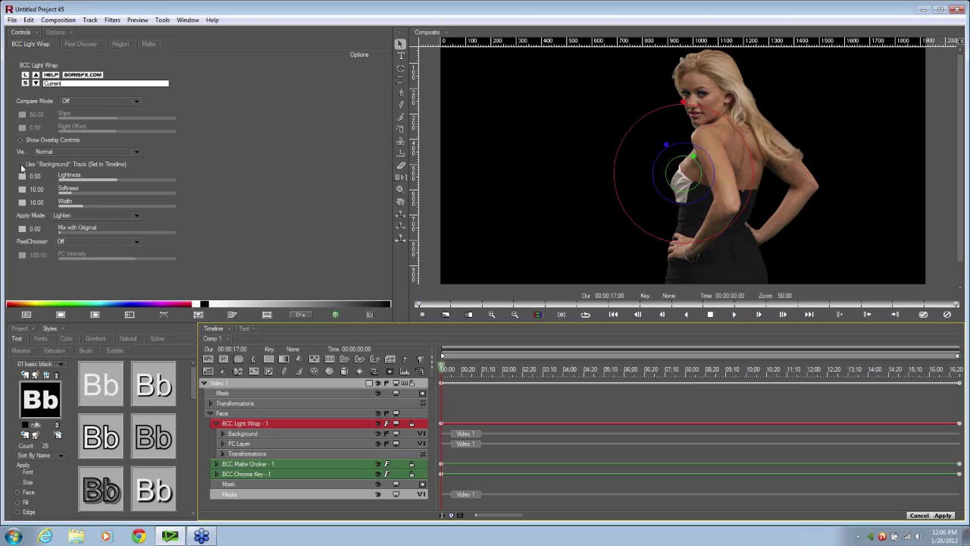
click(22, 165)
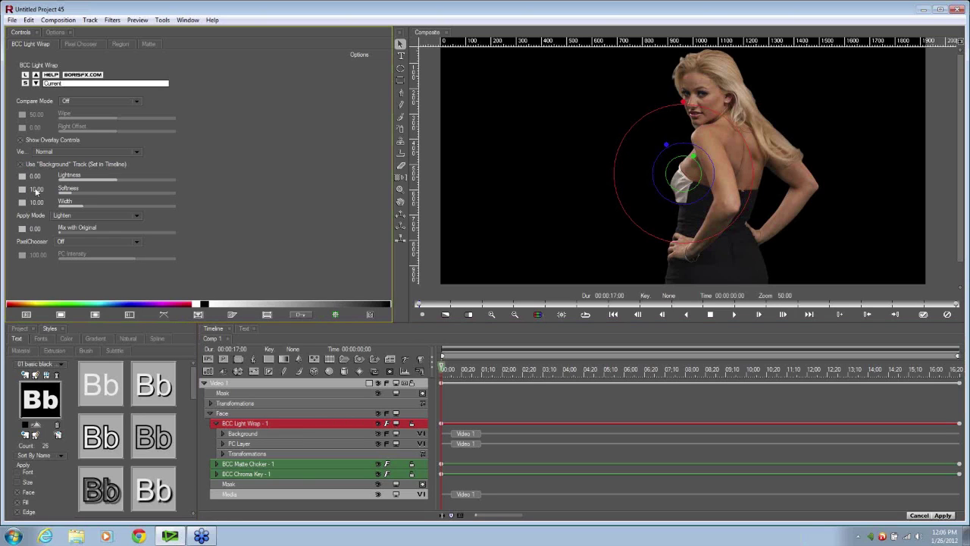
- Assign the movie file 239F0192-0D87-420C-A934-FDE45105DB5F.mov from the Footage folder to the Light Wrap's Background track
click(255, 434)
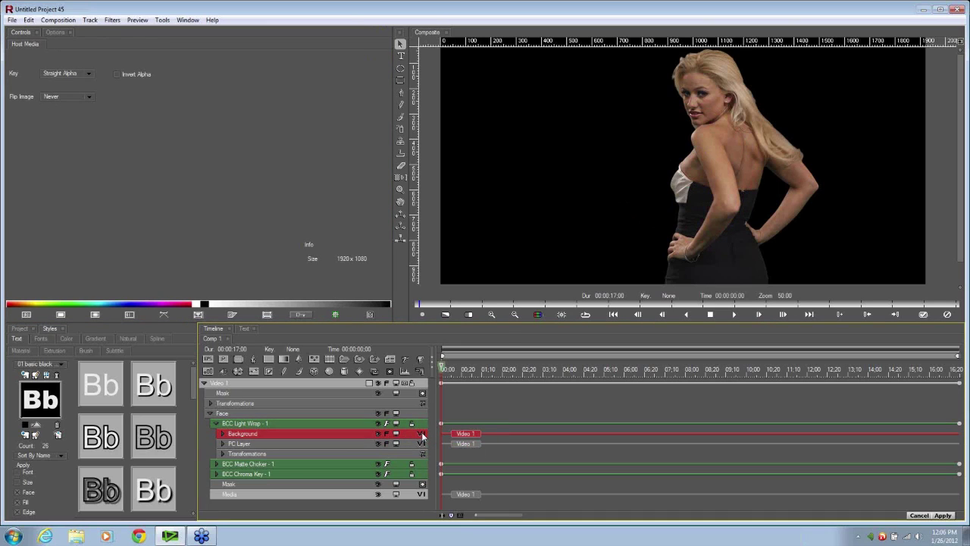
click(422, 436)
click(450, 363)
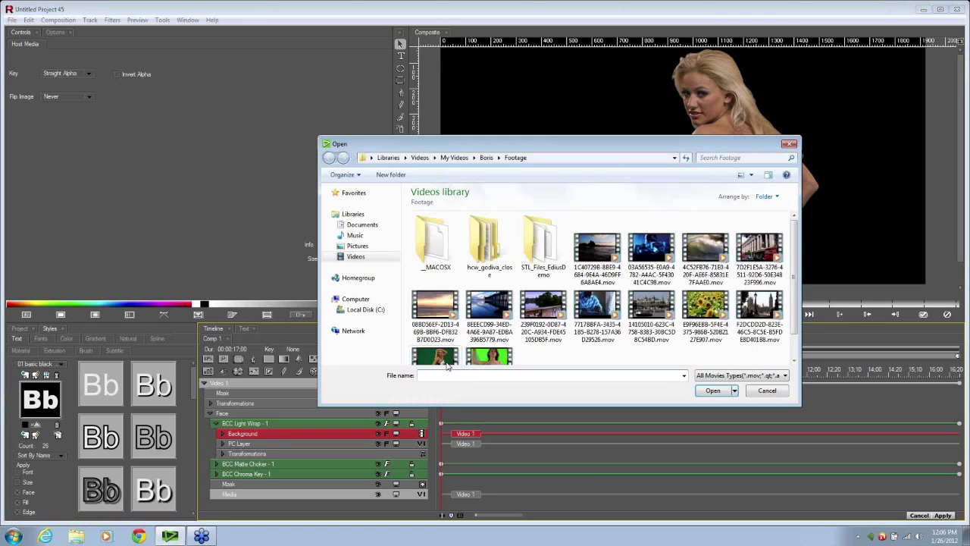
click(544, 315)
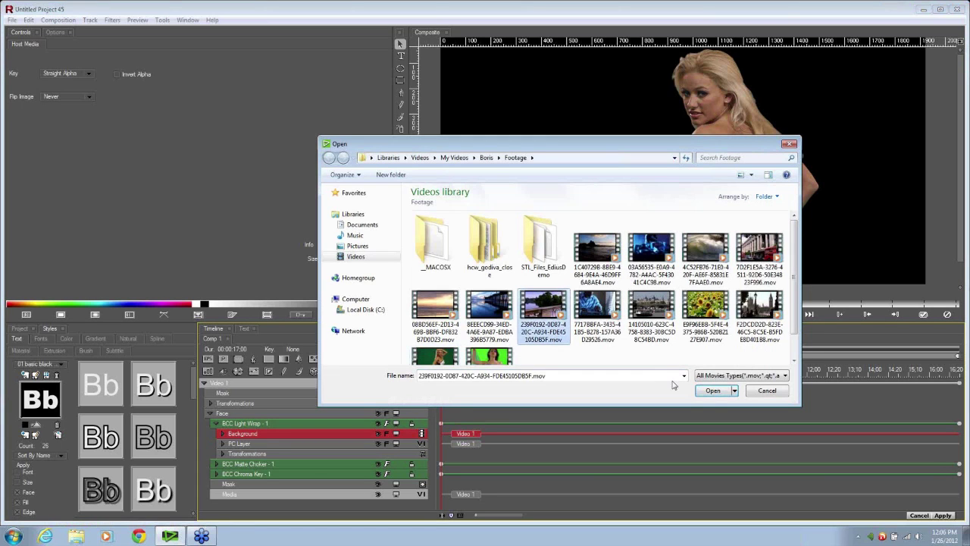
click(712, 390)
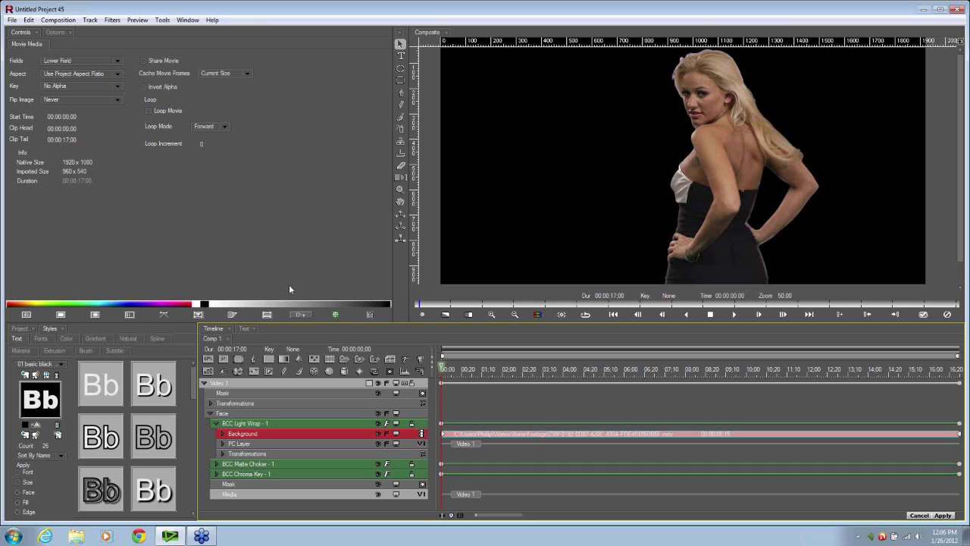
- Add the movie 239F0192-0D87-420C-A934-FDE45105DB5F.mov as a new media track and move it below the Video 1 track
click(244, 424)
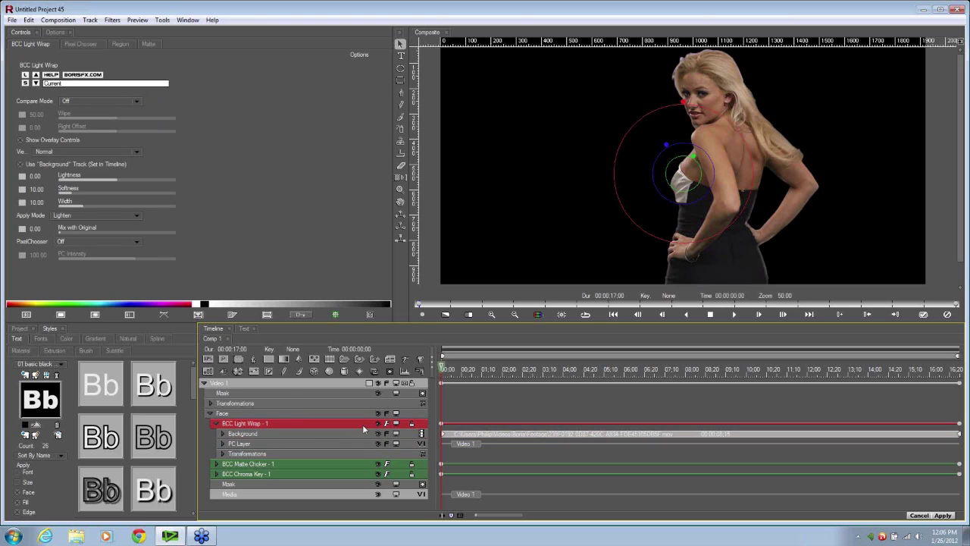
click(281, 383)
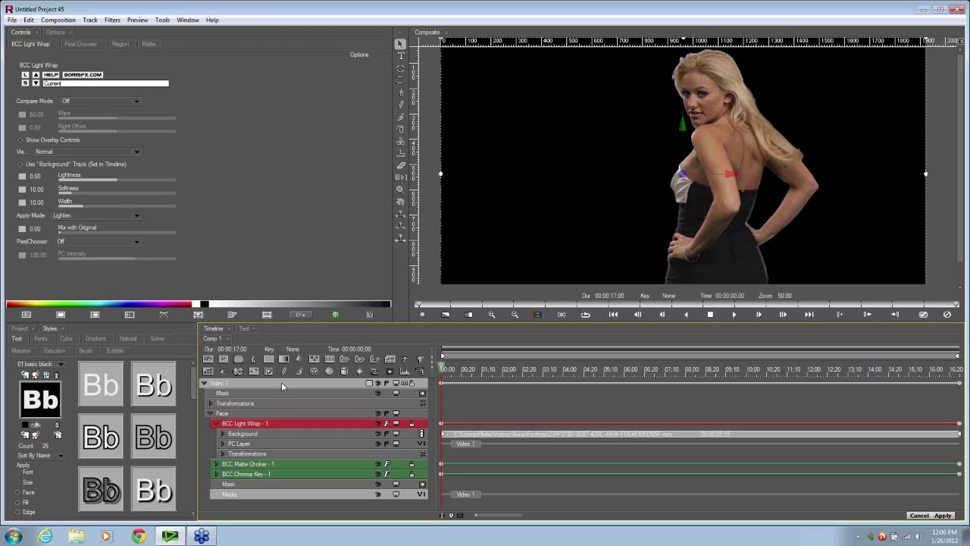
right_click(313, 506)
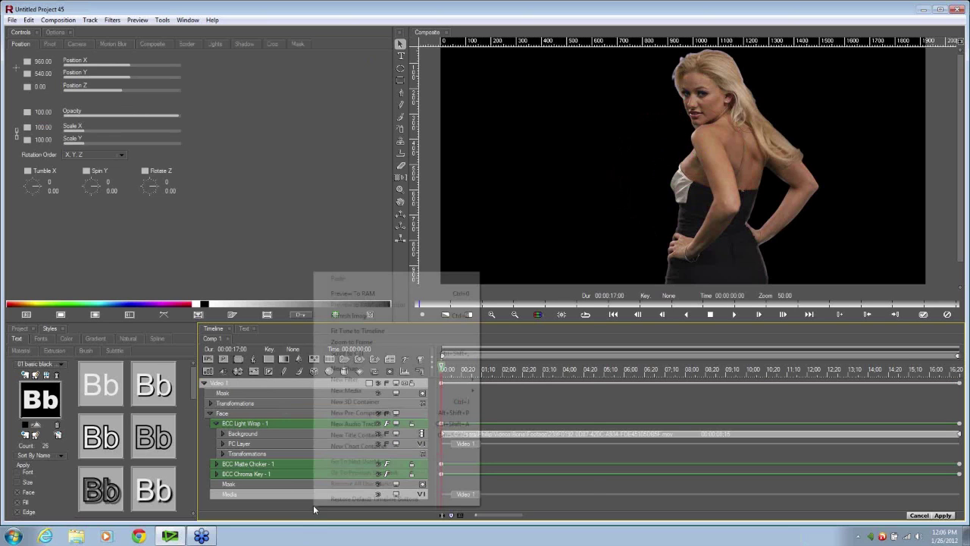
mouse_move(429, 391)
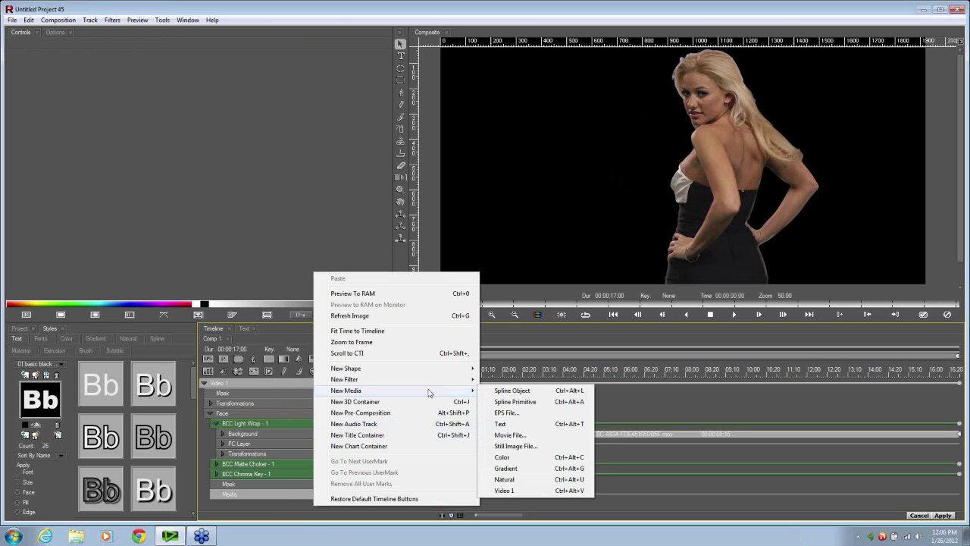
click(510, 434)
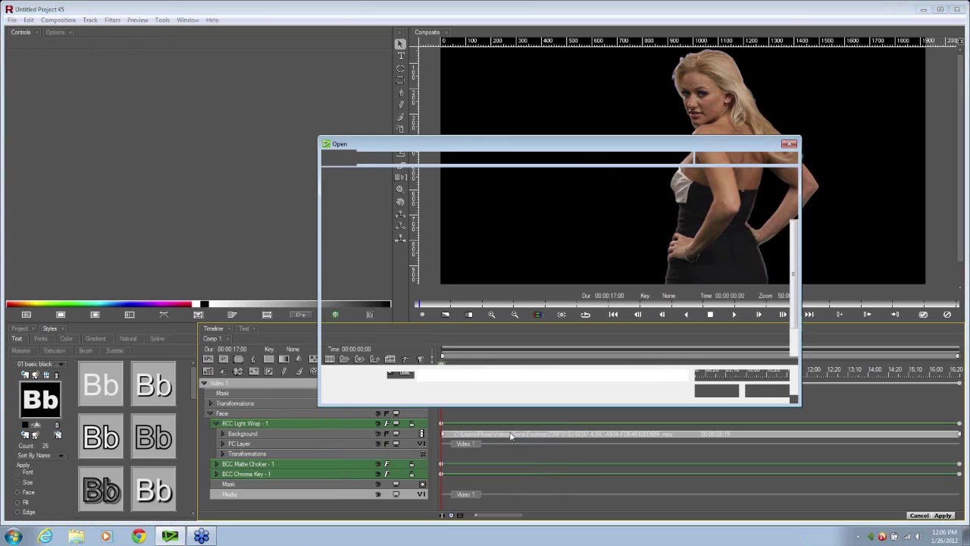
click(545, 312)
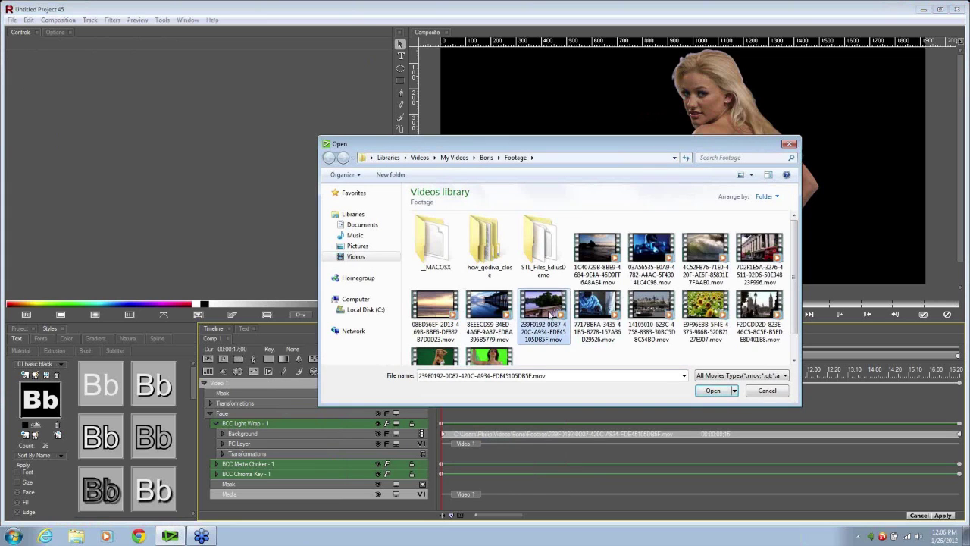
click(699, 394)
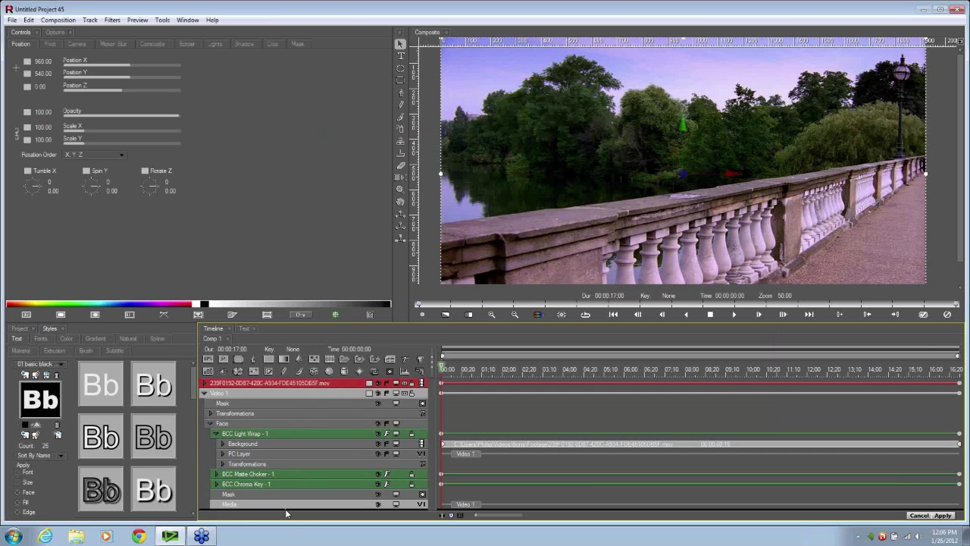
drag(303, 383, 354, 402)
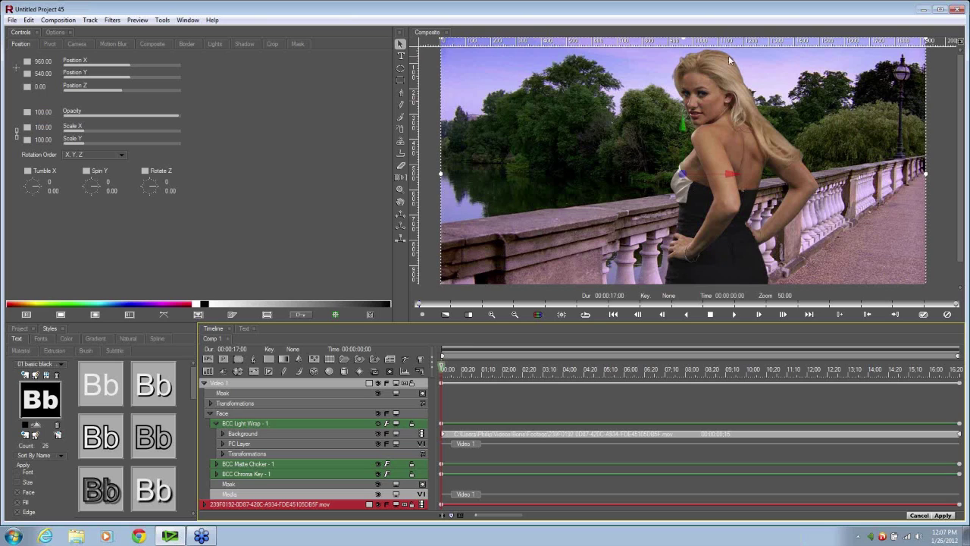
- Turn the Light Wrap back on, show it in Wrap Only view, and raise its Lightness to 0.07
click(378, 424)
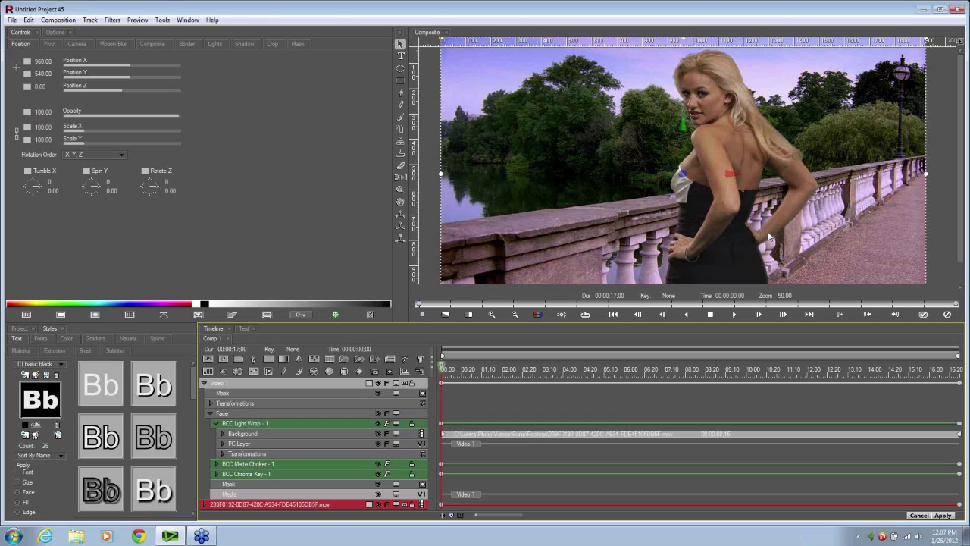
click(280, 421)
click(82, 151)
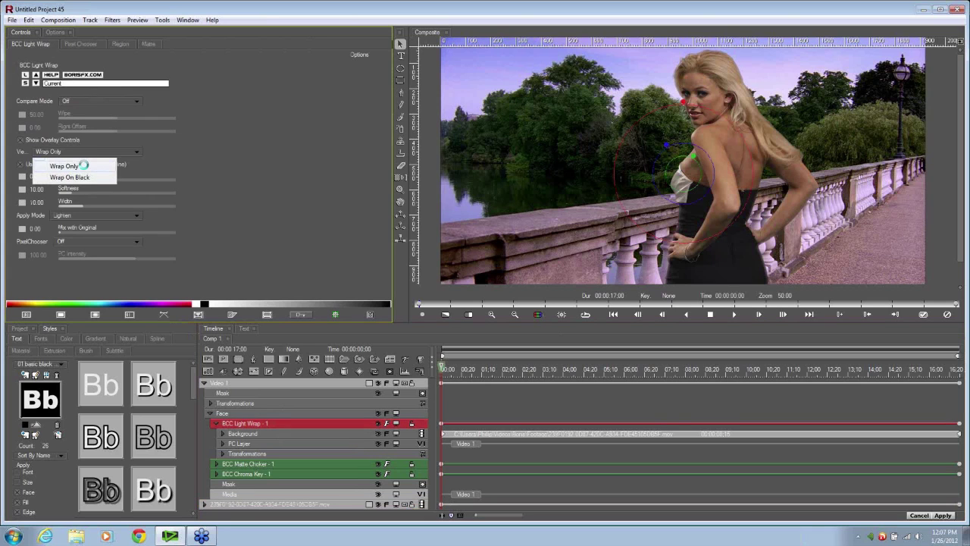
click(76, 166)
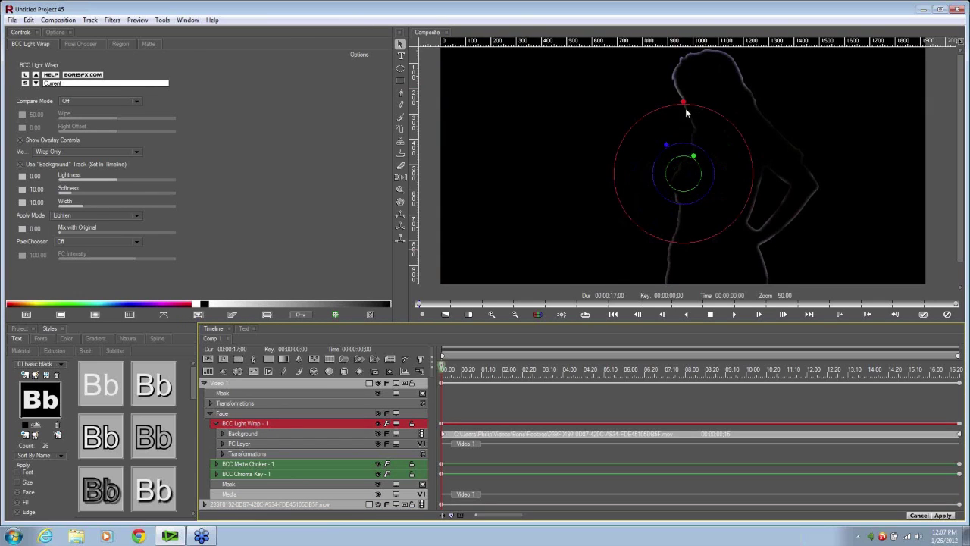
mouse_move(683, 103)
mouse_move(683, 103)
mouse_down()
mouse_move(686, 63)
mouse_move(687, 100)
mouse_up()
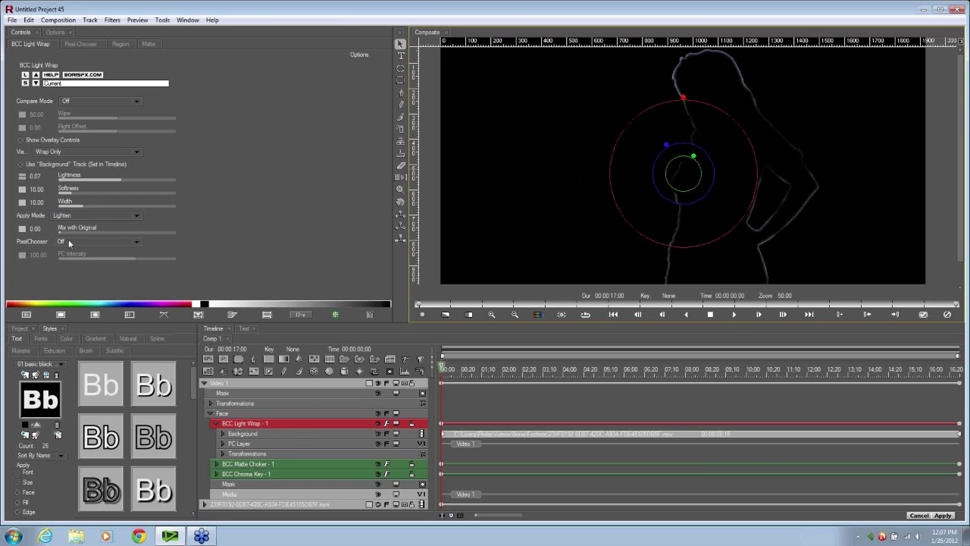
- Return the Light Wrap view to Normal and make the background movie track visible again
click(53, 154)
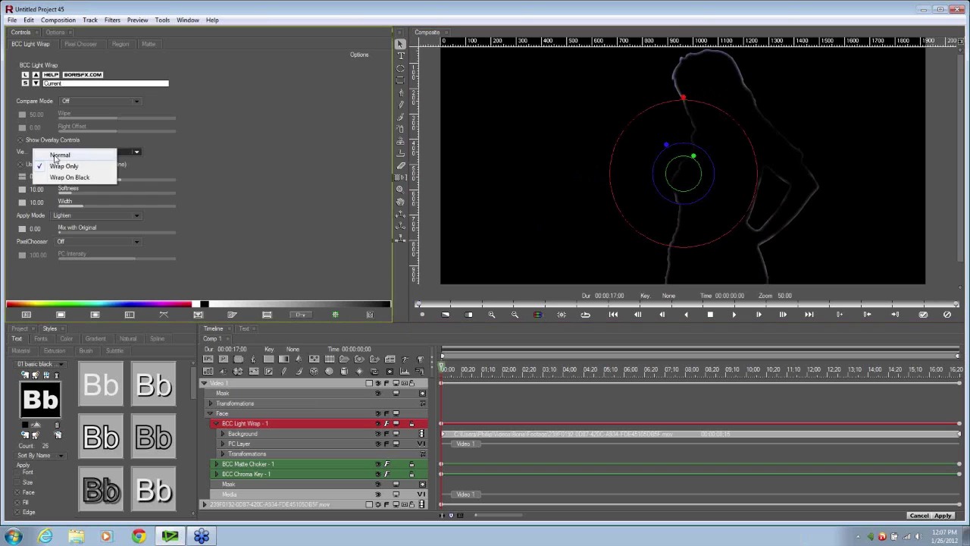
click(53, 154)
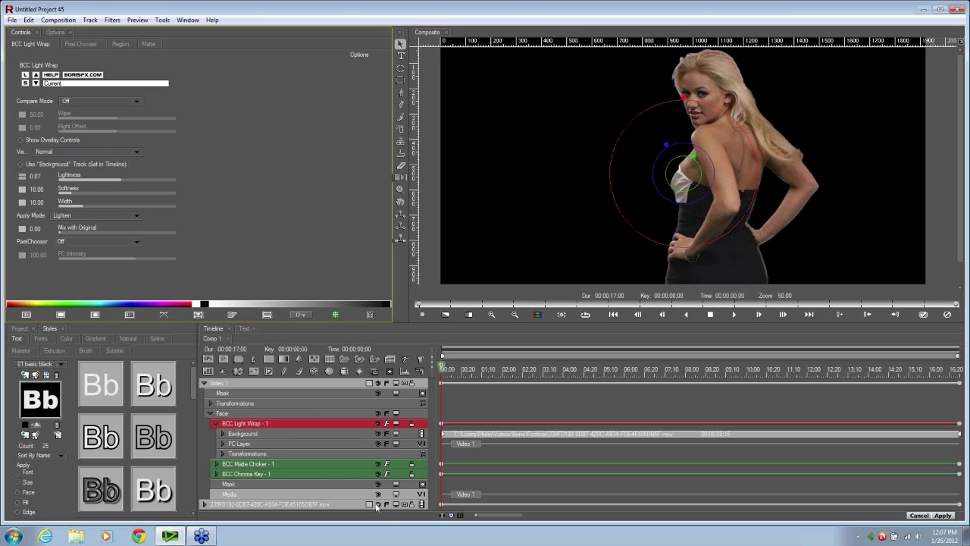
click(378, 504)
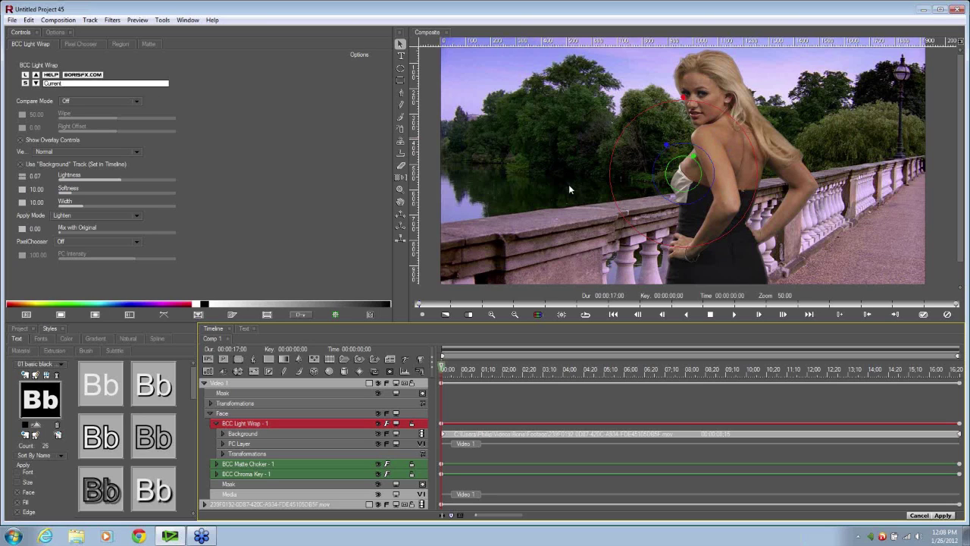
- Add the BCC 3 Way Color Grade filter from the Color and Blurs category to the Video 1 track
click(302, 383)
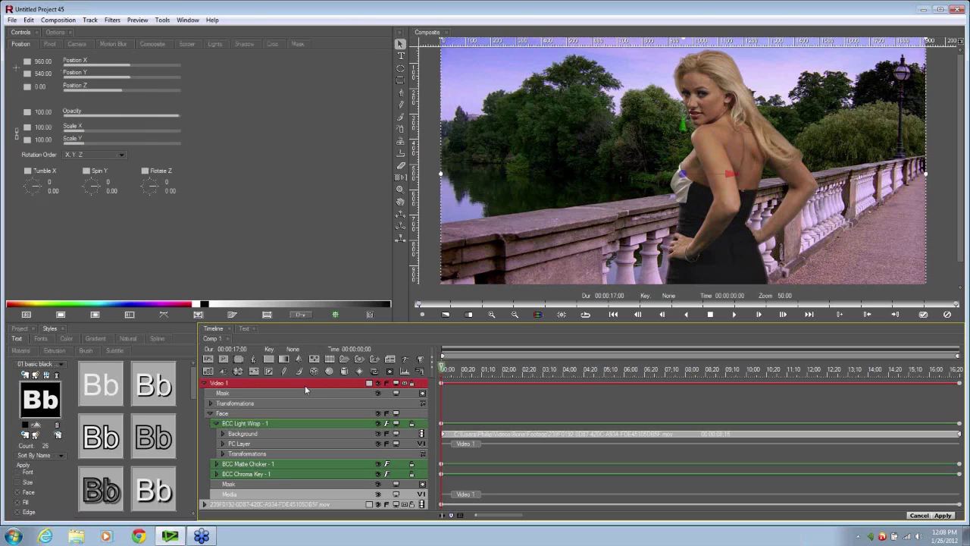
right_click(305, 388)
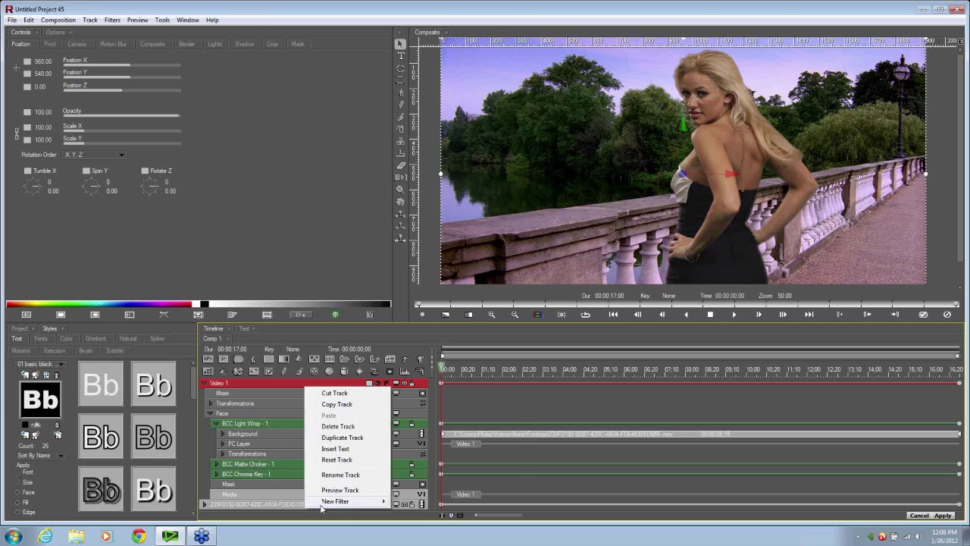
mouse_move(323, 506)
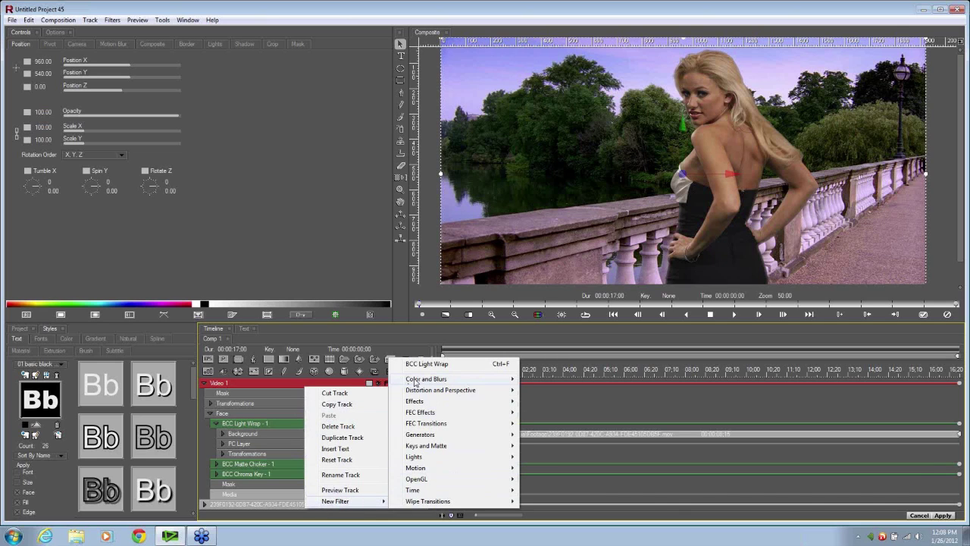
mouse_move(415, 381)
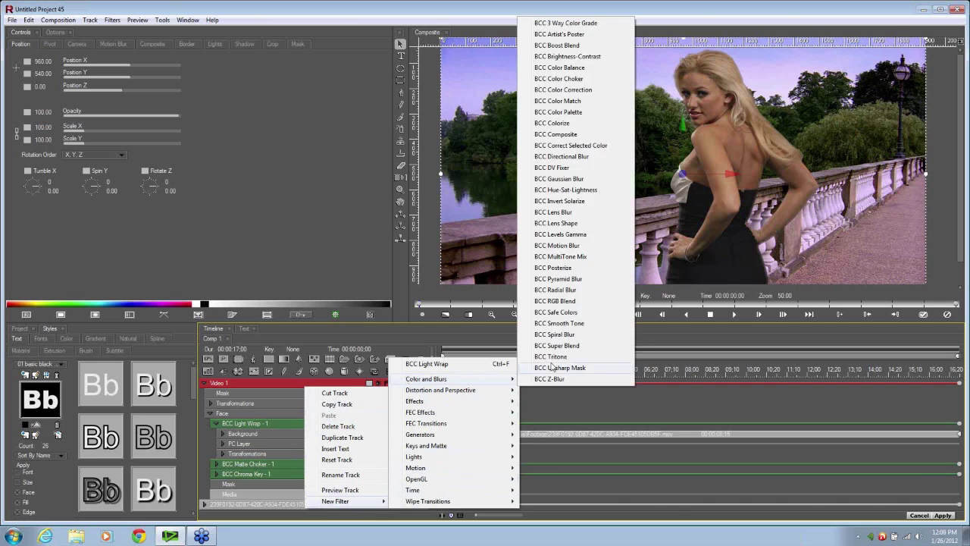
click(567, 24)
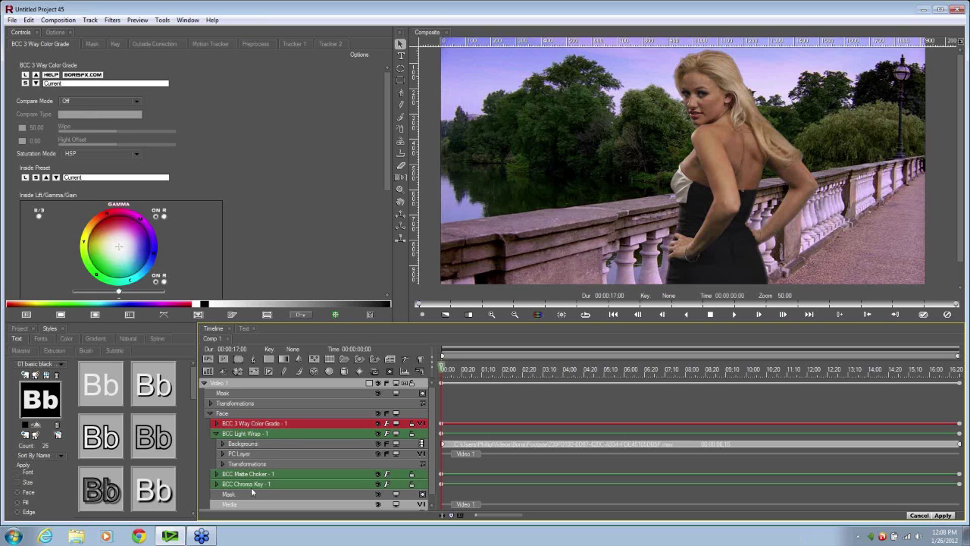
- In the 3 Way Color Grade, shift the Gamma and Lift wheels slightly towards magenta and Gain towards blue, and raise the Gamma level slightly
click(253, 382)
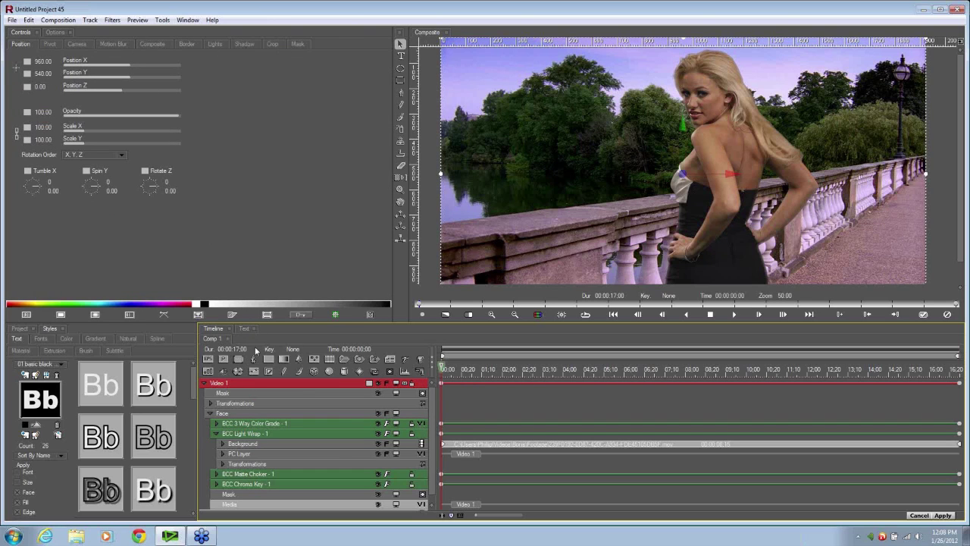
click(269, 425)
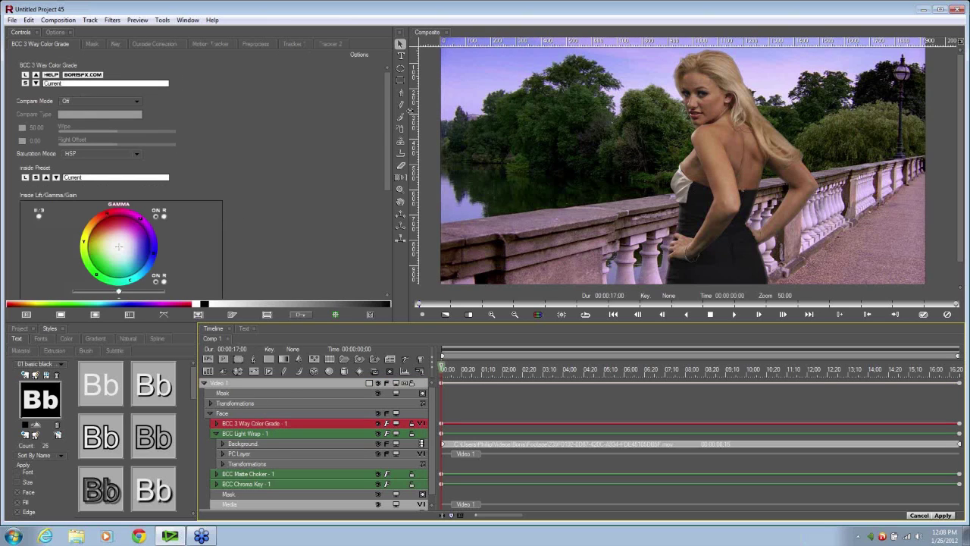
drag(387, 126, 383, 224)
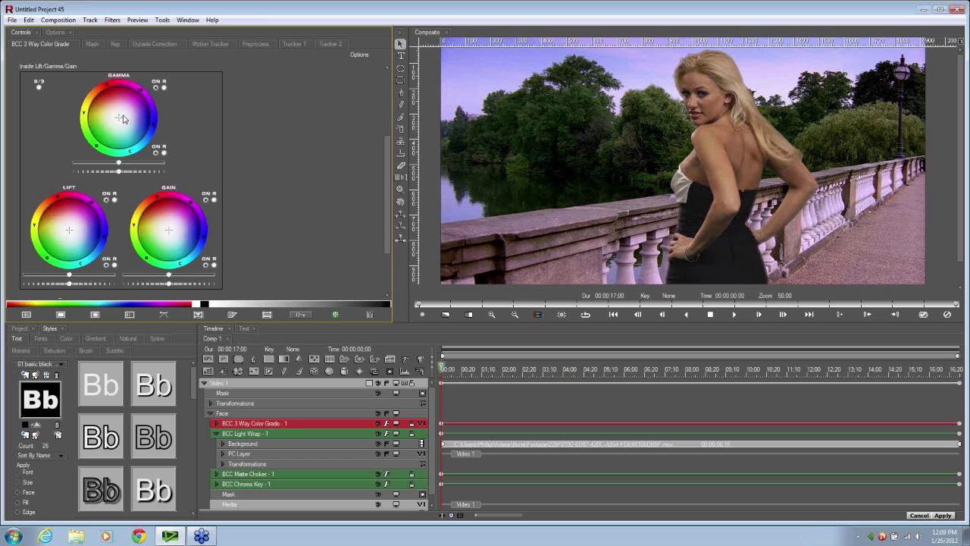
drag(128, 115, 140, 99)
mouse_move(122, 115)
mouse_down()
mouse_move(128, 103)
mouse_move(123, 116)
mouse_up()
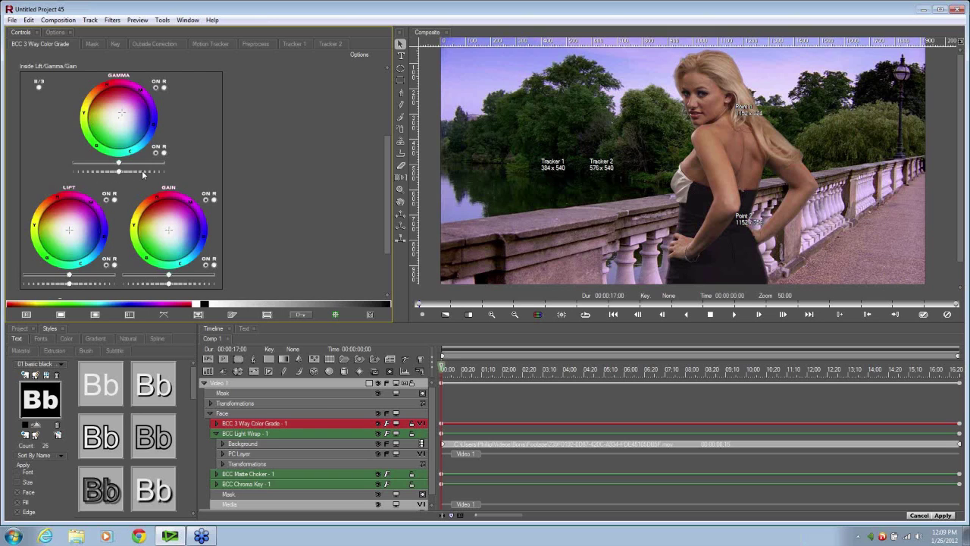
drag(143, 174, 97, 171)
scroll(388, 196, down, 3)
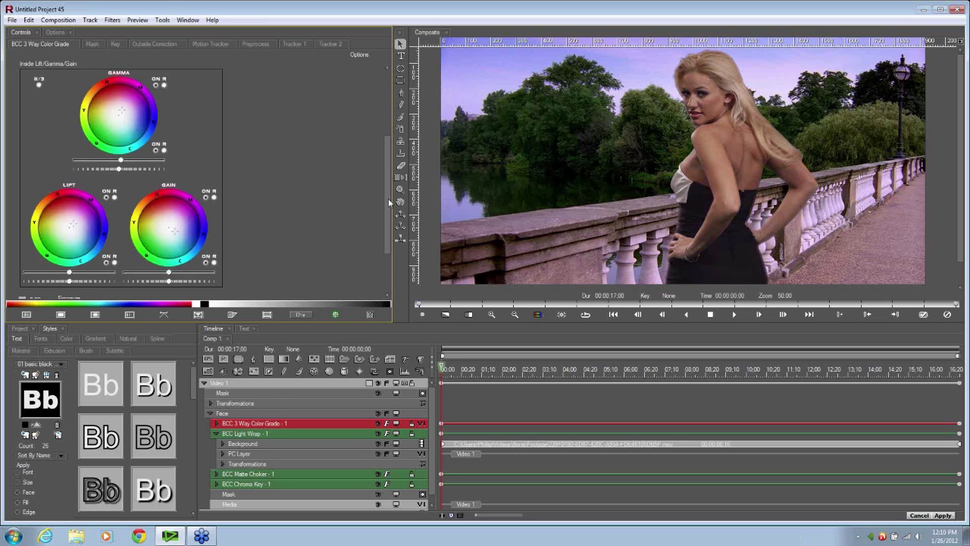
- Lower the Saturation of the 3 Way Color Grade slightly
drag(385, 229, 383, 249)
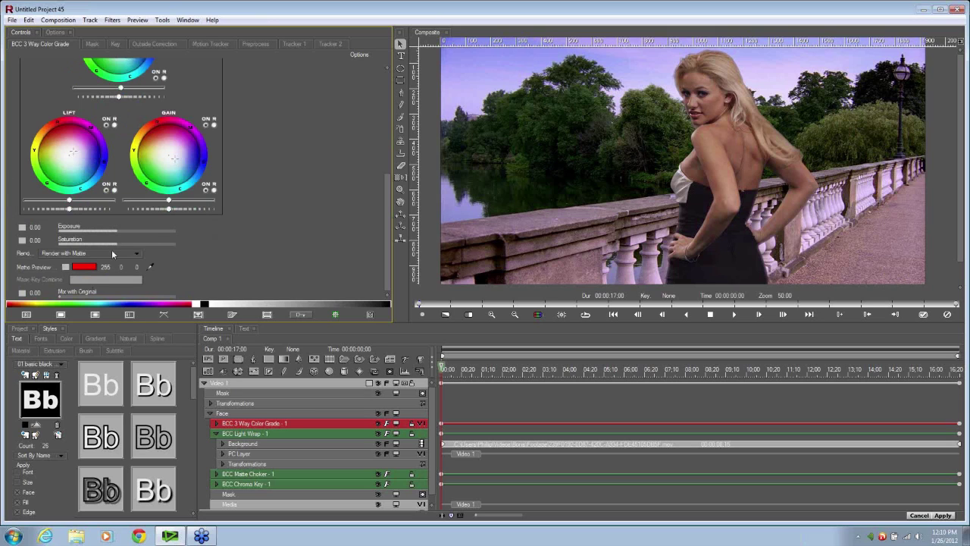
drag(117, 242, 115, 244)
drag(386, 229, 382, 75)
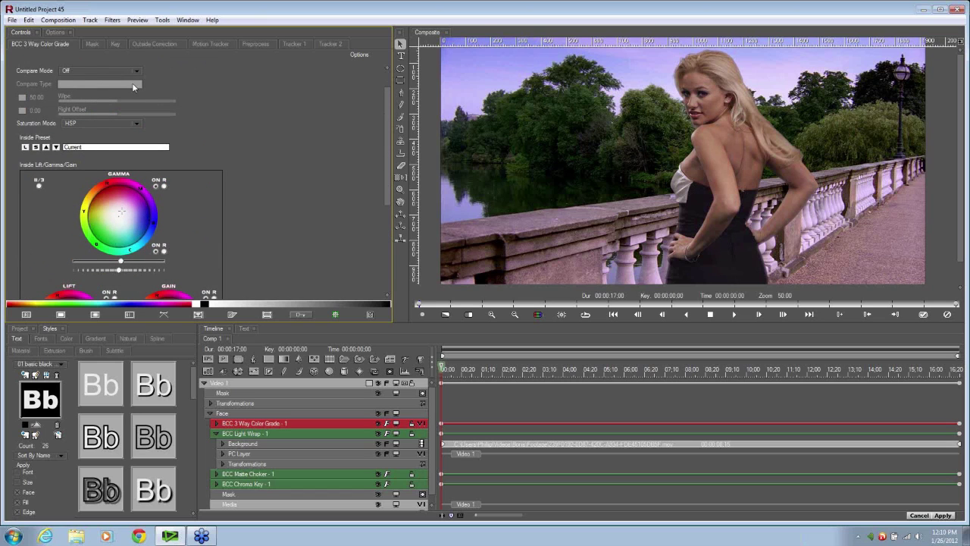
- Compare the color-graded woman side by side with the source, and turn the comparison back off
click(94, 69)
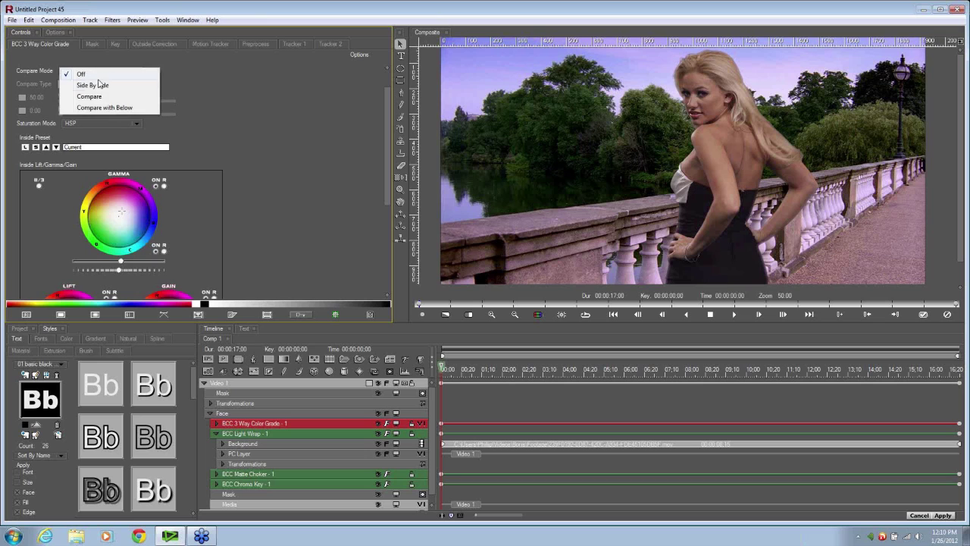
click(105, 88)
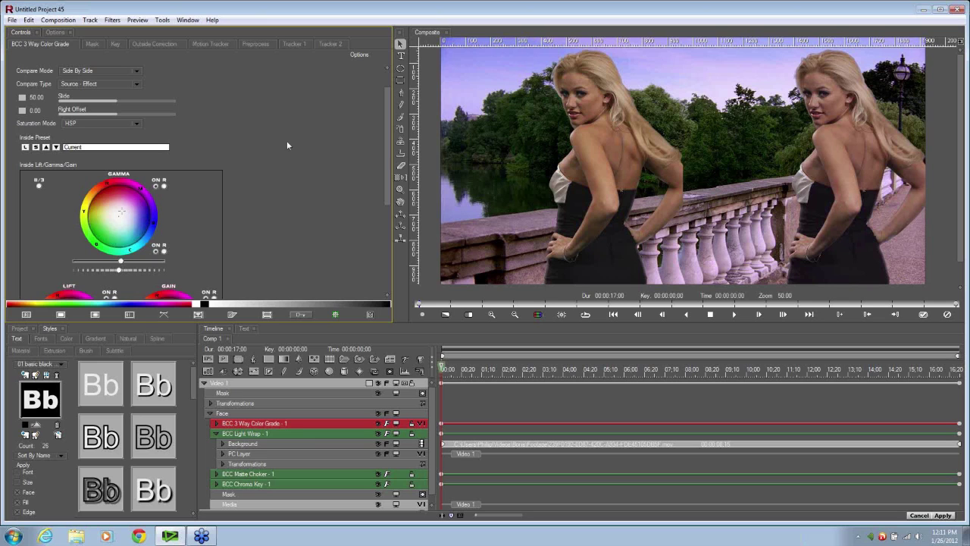
click(95, 71)
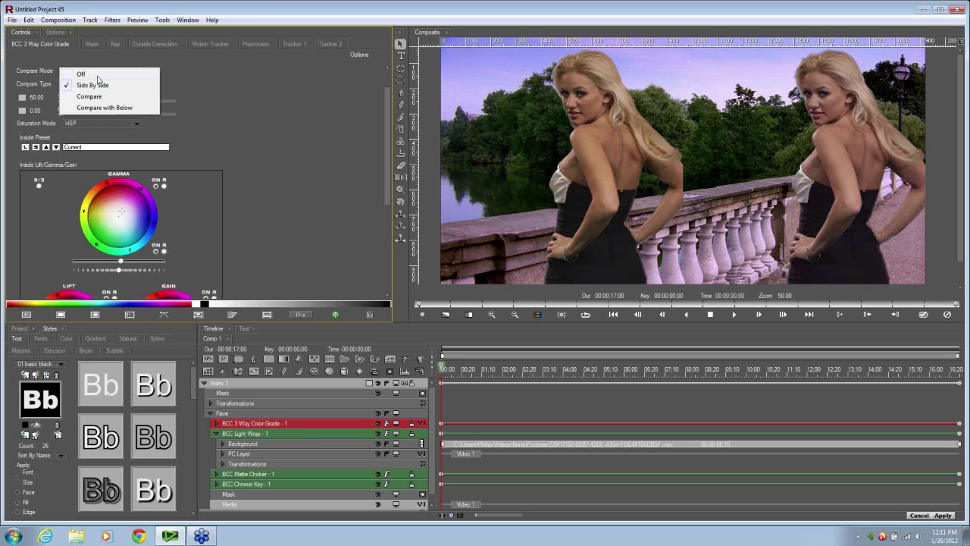
click(97, 75)
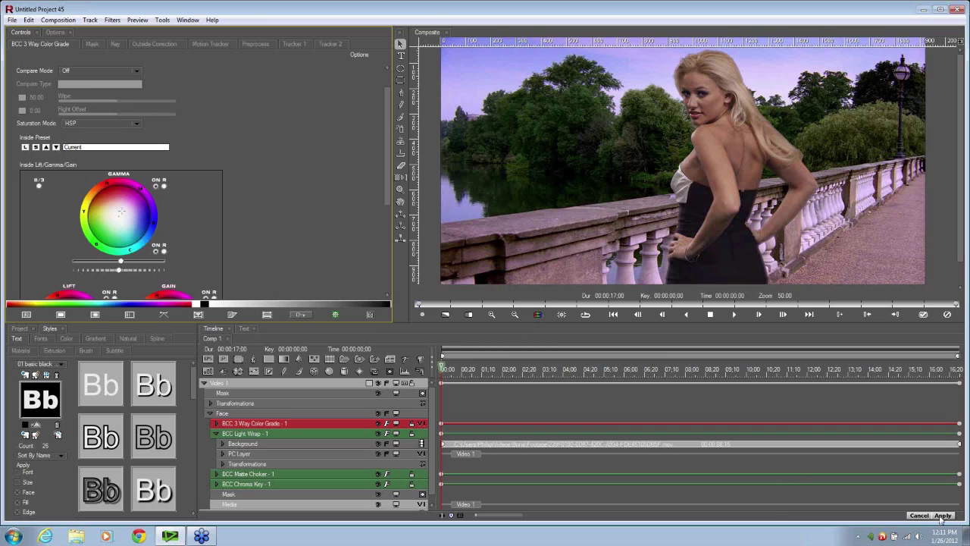
- Apply the finished composite back to the EDIUS timeline and check the keyed clip near its start
click(924, 315)
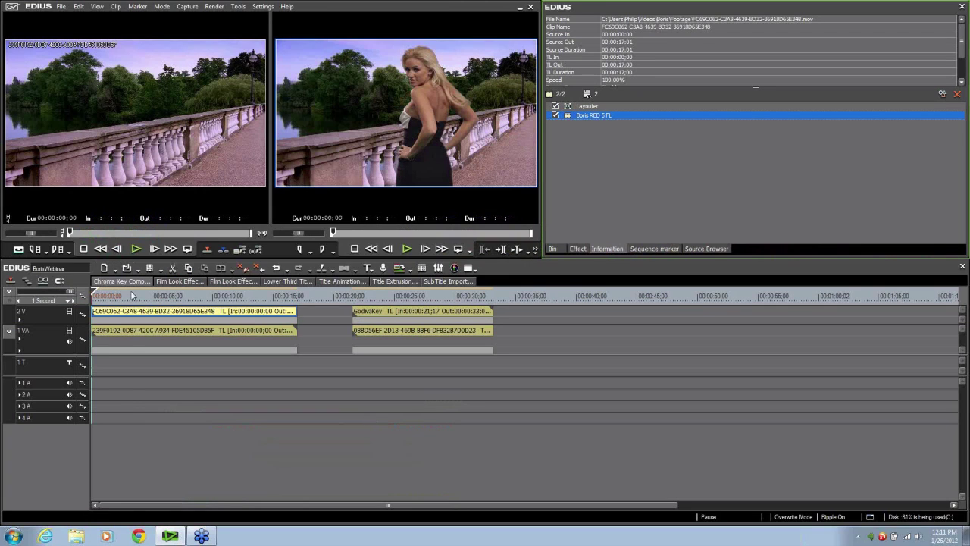
click(104, 294)
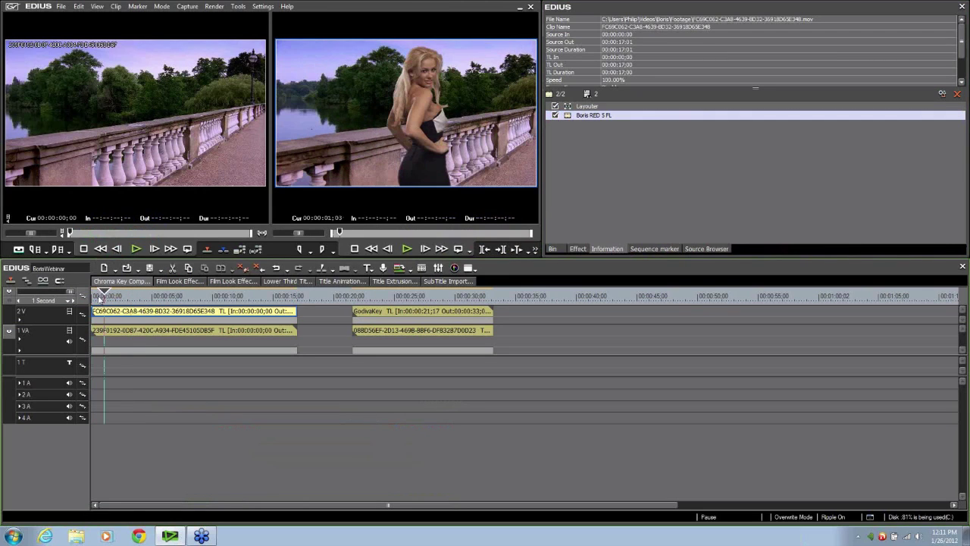
click(94, 297)
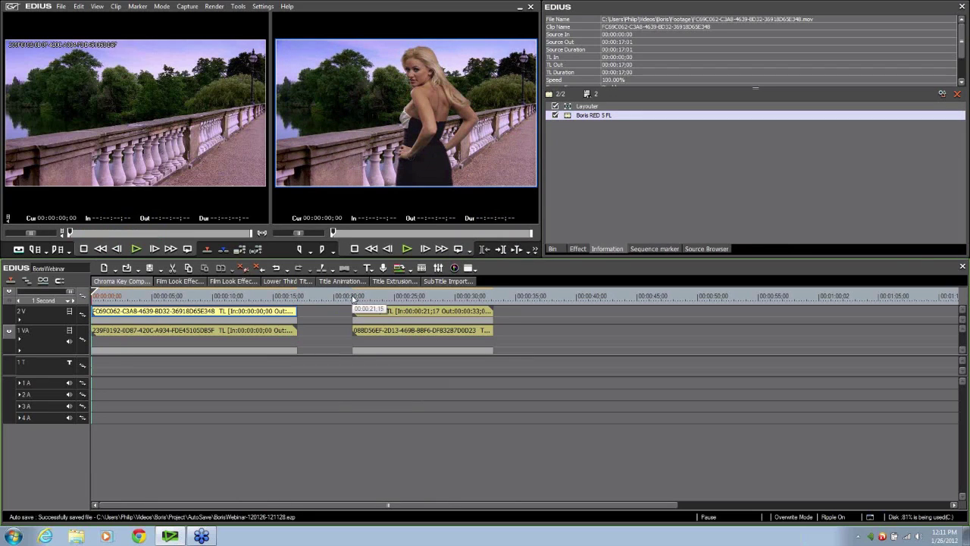
- Apply the Boris RED 5 FL effect to the GodivaKey clip at 00:00:21;17 and open its Boris RED interface
click(352, 297)
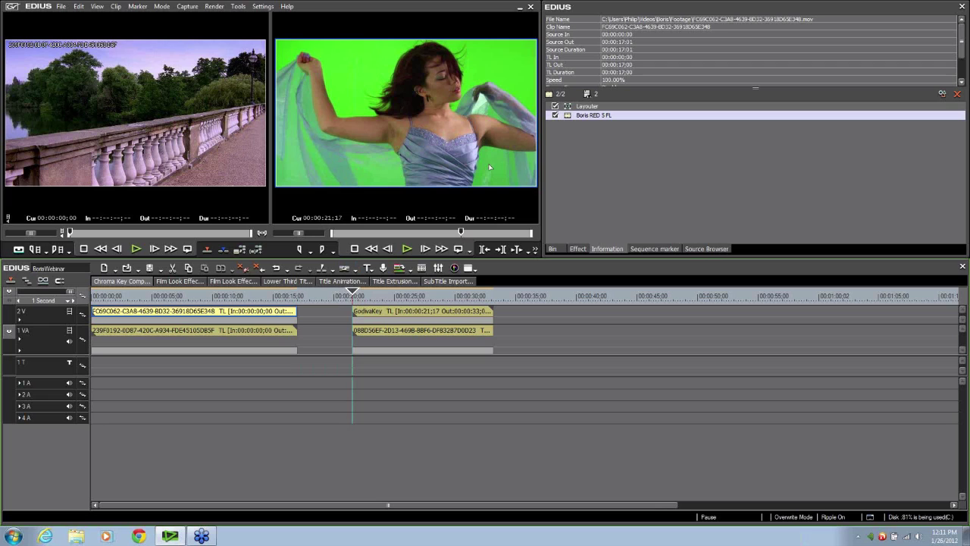
click(370, 313)
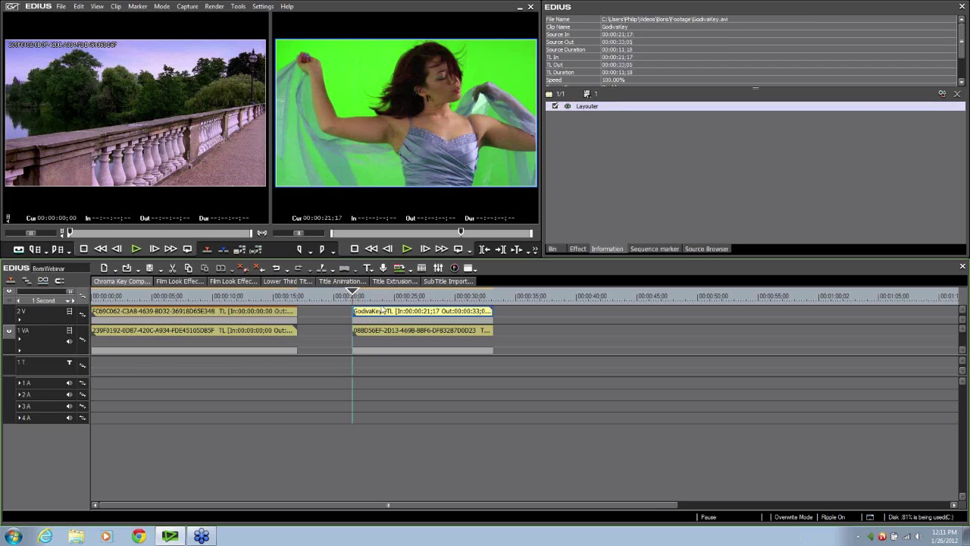
click(585, 249)
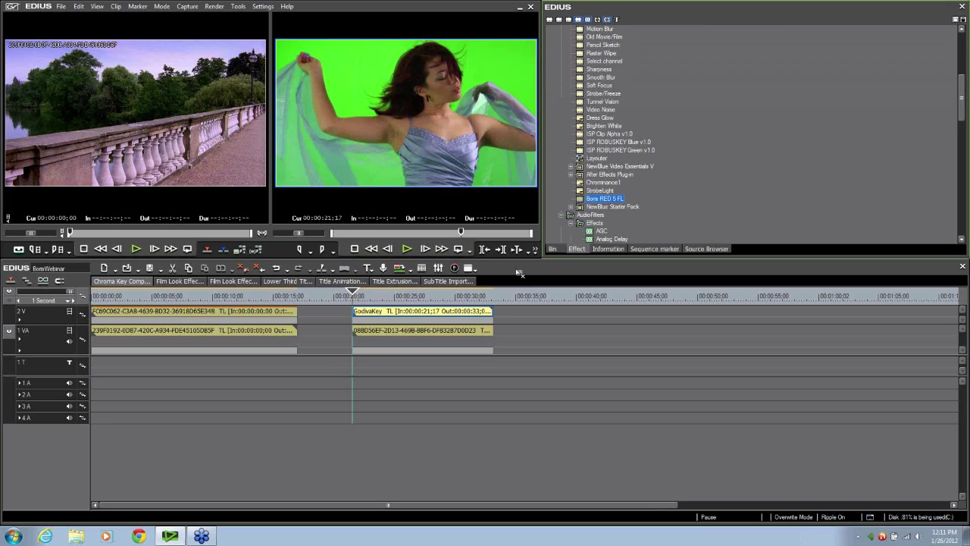
drag(519, 273, 457, 313)
drag(457, 318, 457, 317)
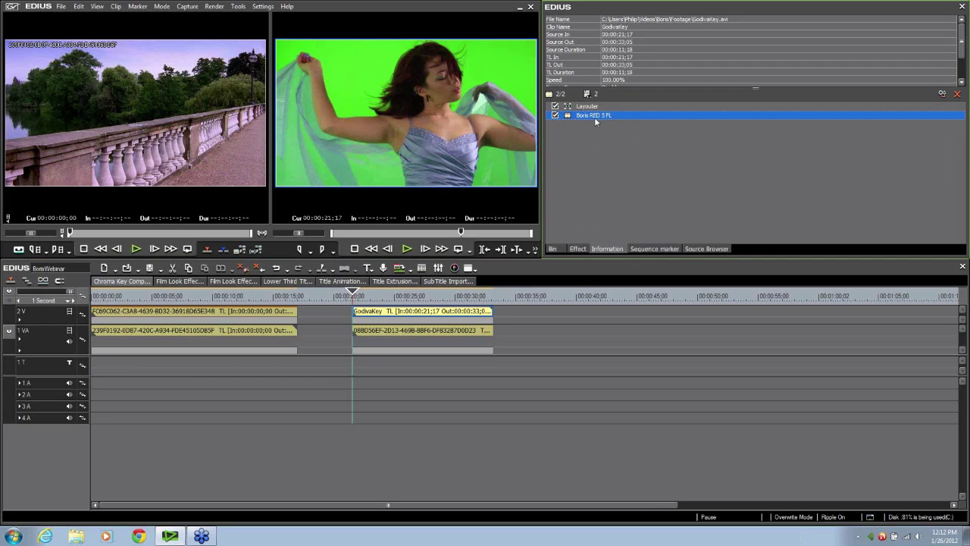
double_click(594, 115)
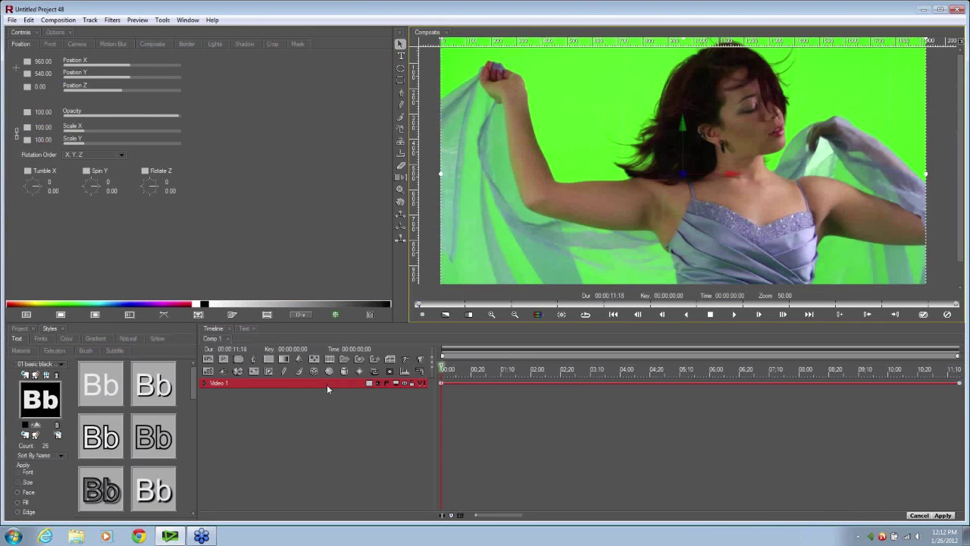
- Add a BCC Chroma Key filter to the Video 1 track and sample the green backdrop as the key color
right_click(327, 384)
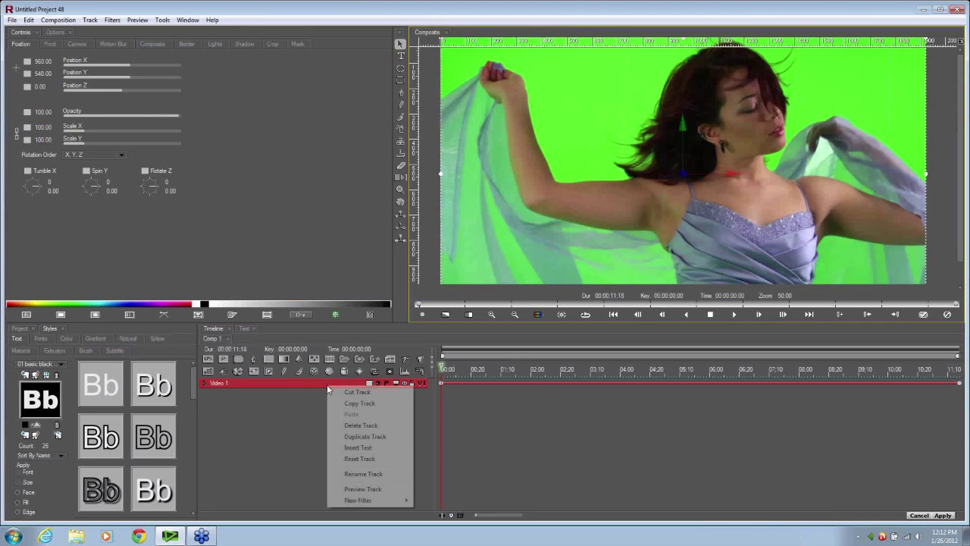
mouse_move(379, 501)
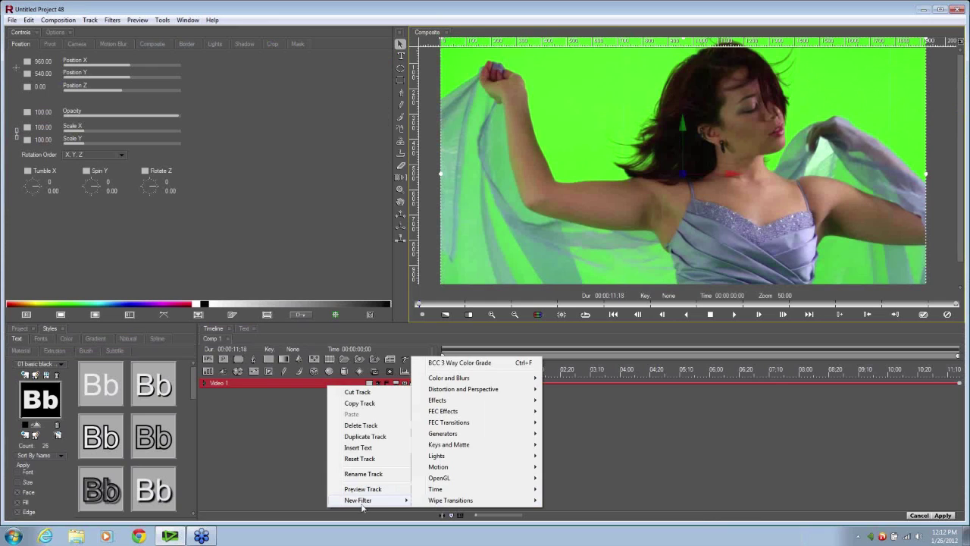
mouse_move(460, 445)
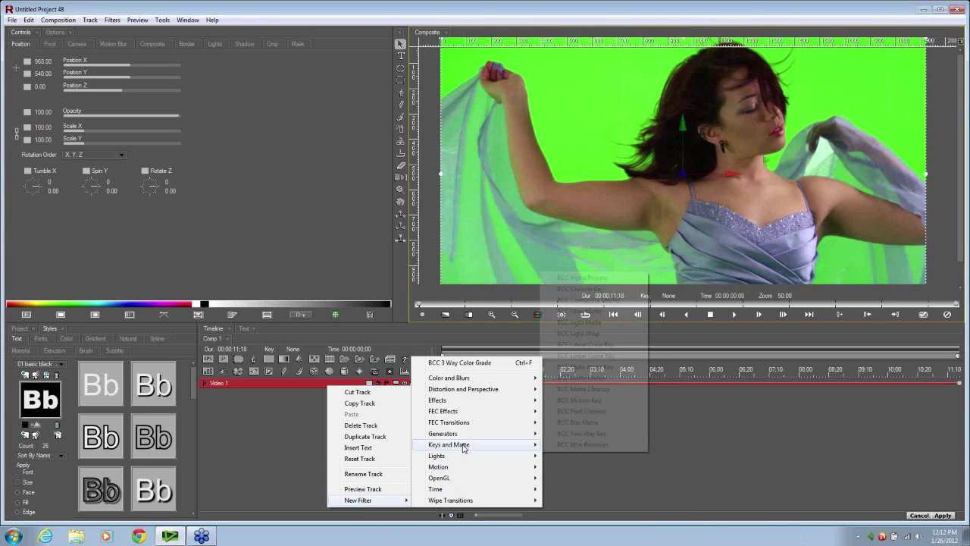
click(570, 291)
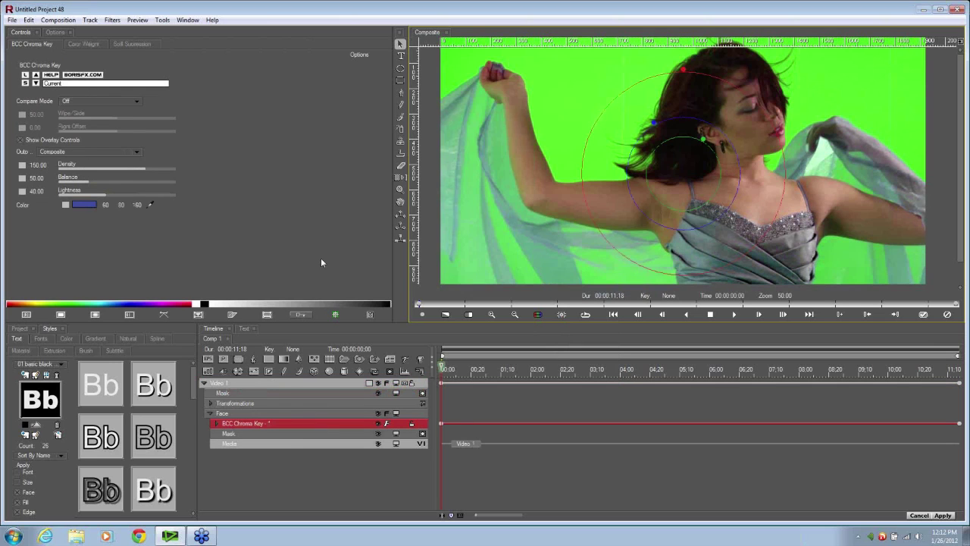
click(150, 205)
click(570, 101)
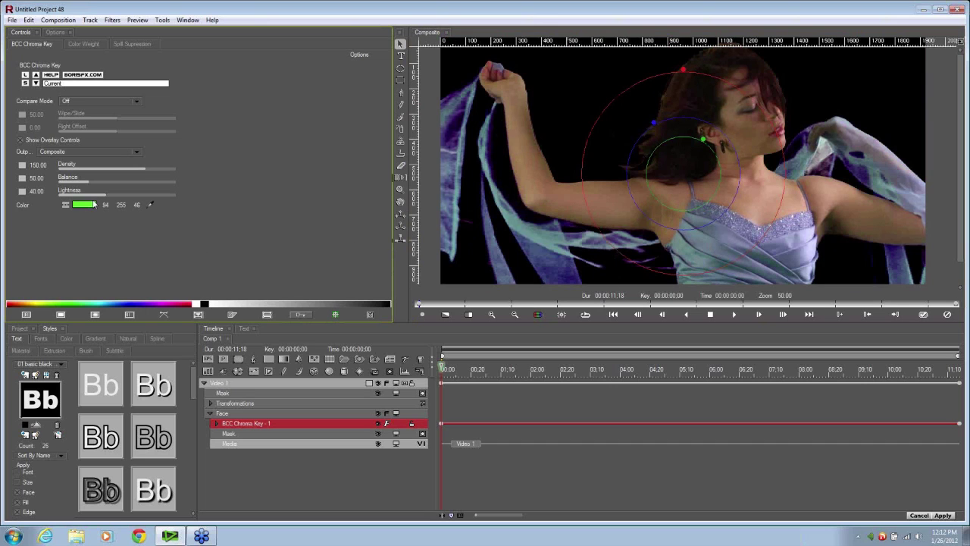
- Using the matte view, set the Chroma Key's Density to 200, Lightness to 18.18 and Balance to 31.79, and return to the composite output
click(56, 155)
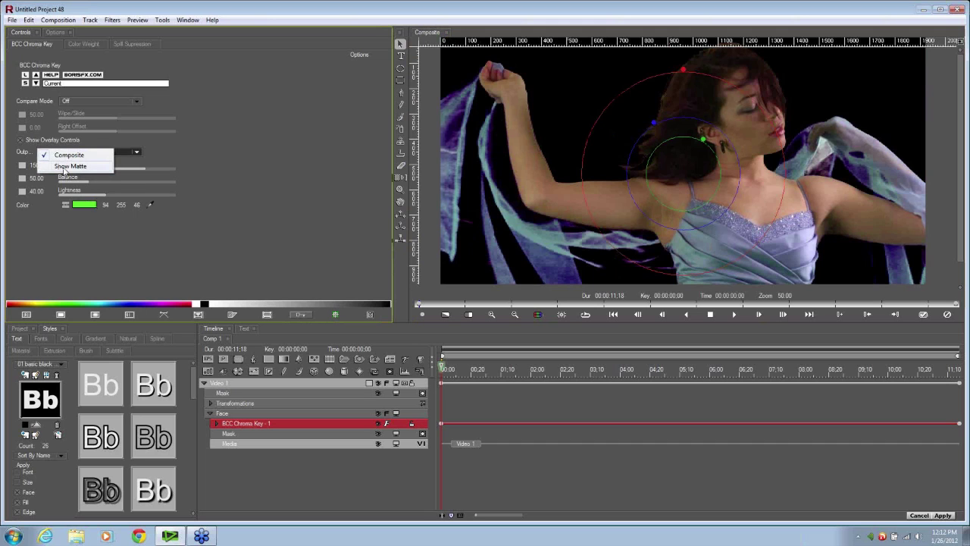
click(65, 168)
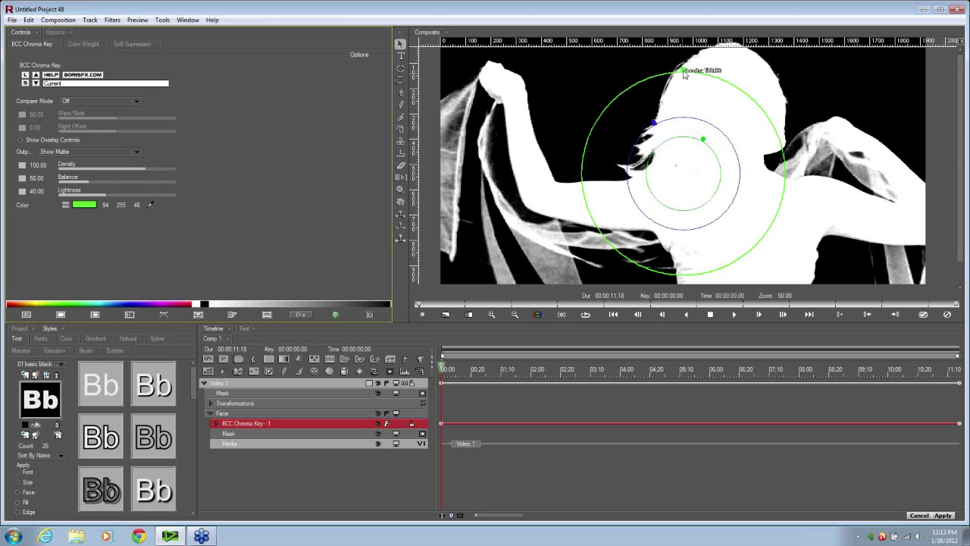
drag(684, 72, 691, 39)
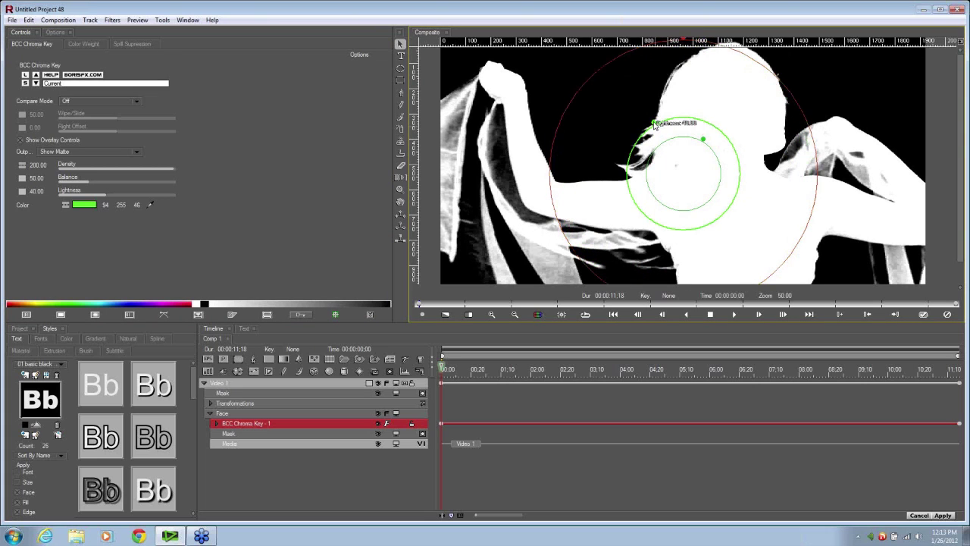
drag(655, 126, 666, 151)
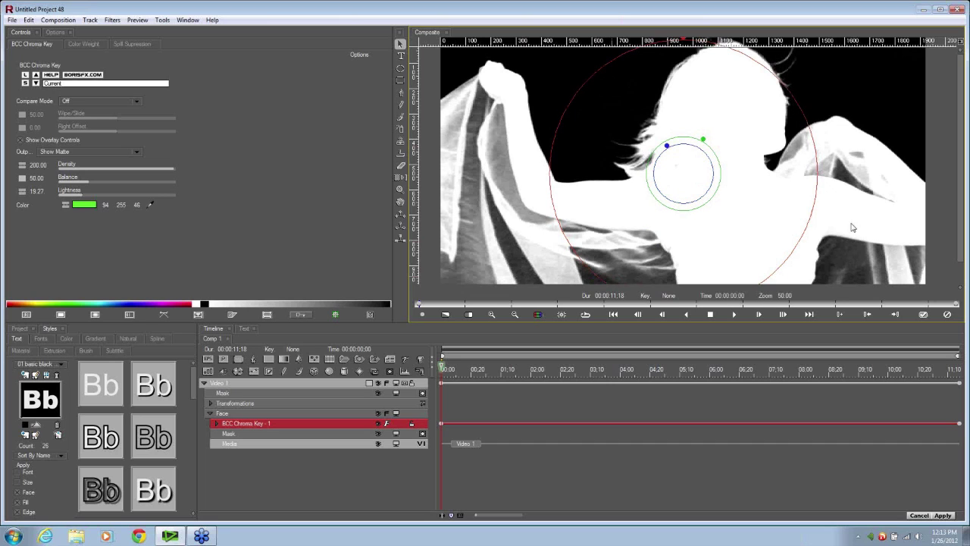
mouse_move(671, 156)
mouse_down()
mouse_move(705, 144)
mouse_move(694, 162)
mouse_move(686, 146)
mouse_move(710, 131)
mouse_move(671, 150)
mouse_up()
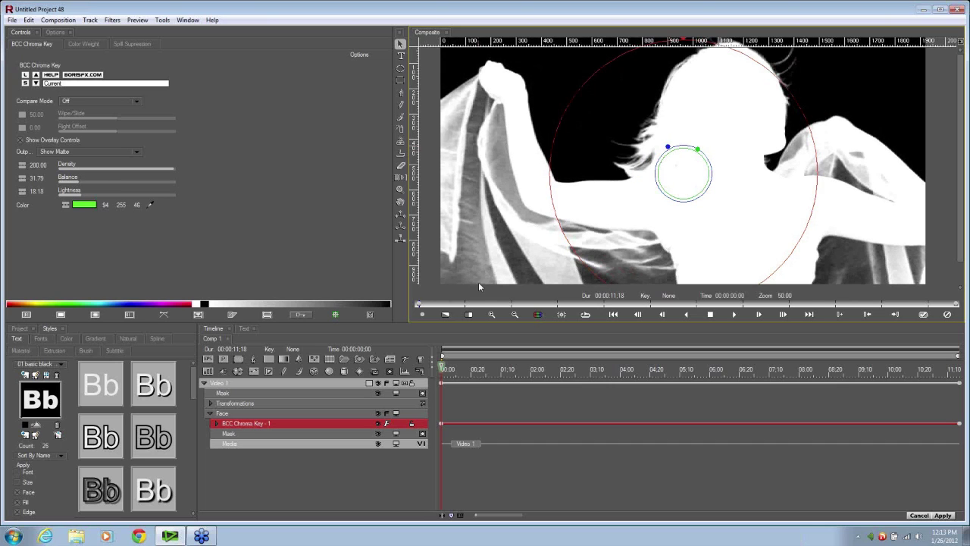
click(63, 155)
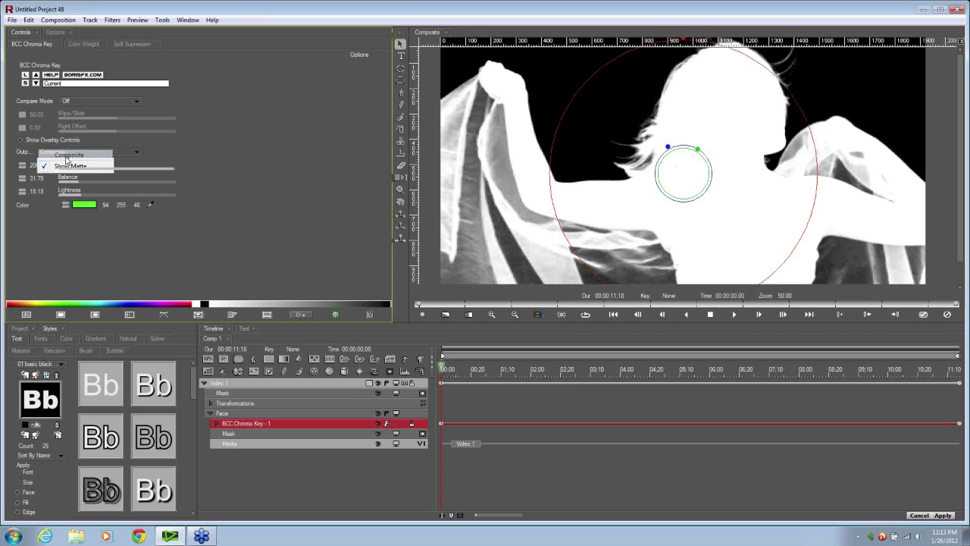
click(64, 154)
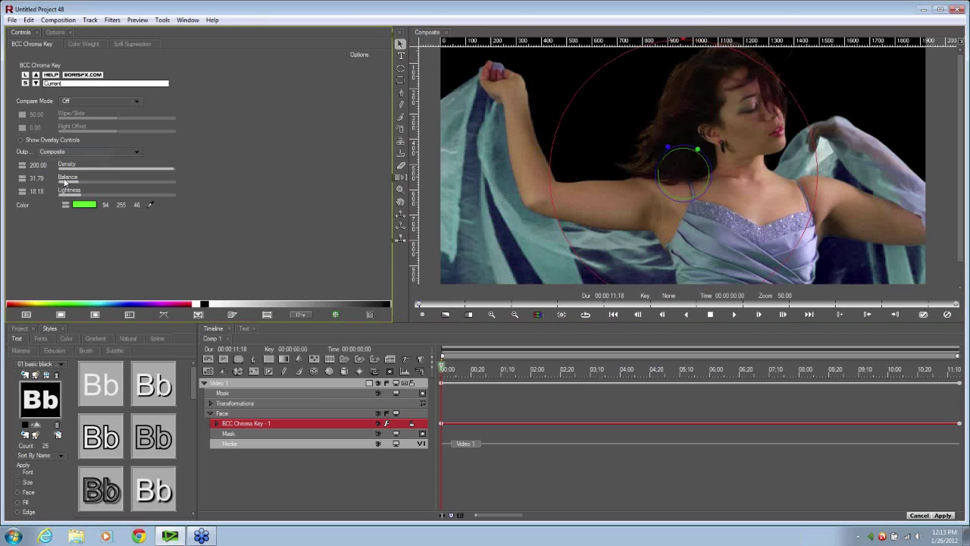
- Import the sunset beach movie file as new media and place its track below Video 1 as the background
right_click(266, 471)
mouse_move(317, 358)
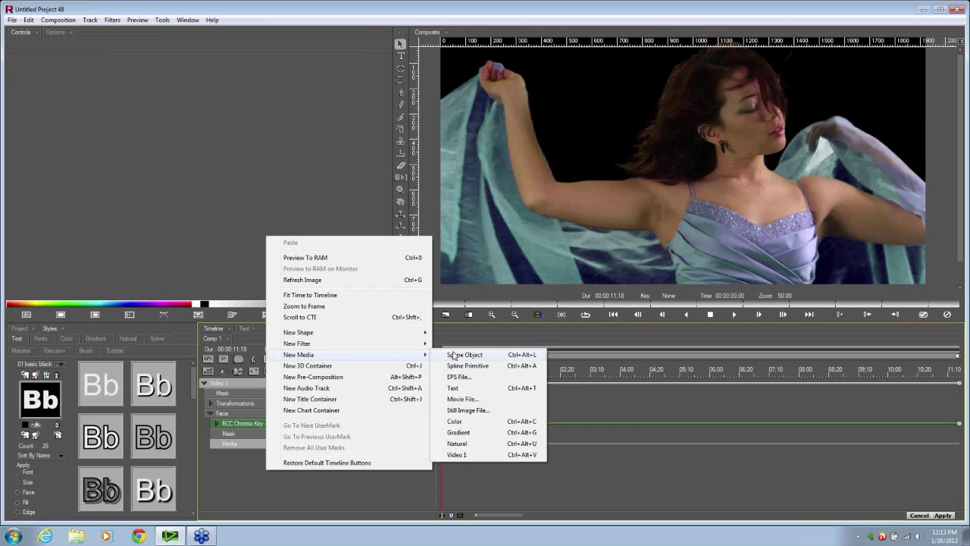
click(462, 399)
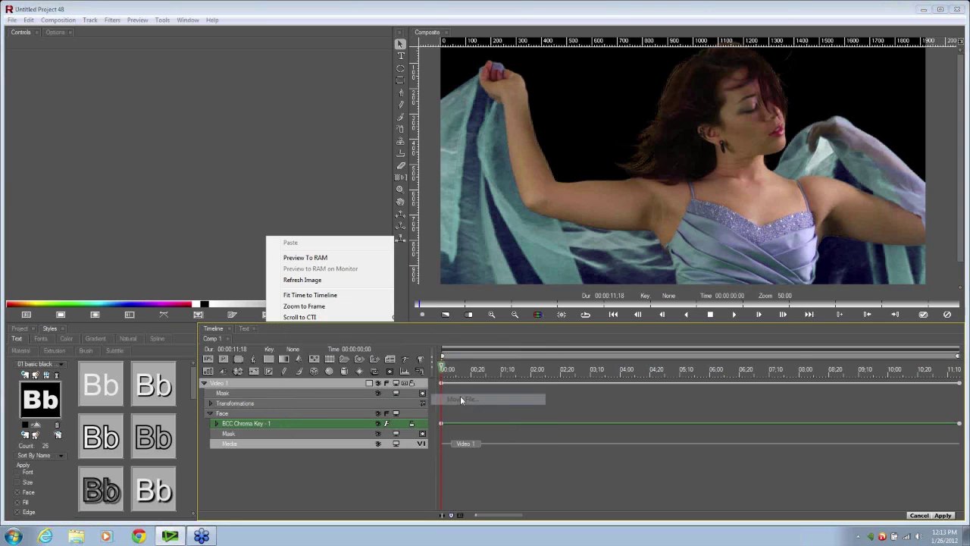
double_click(443, 314)
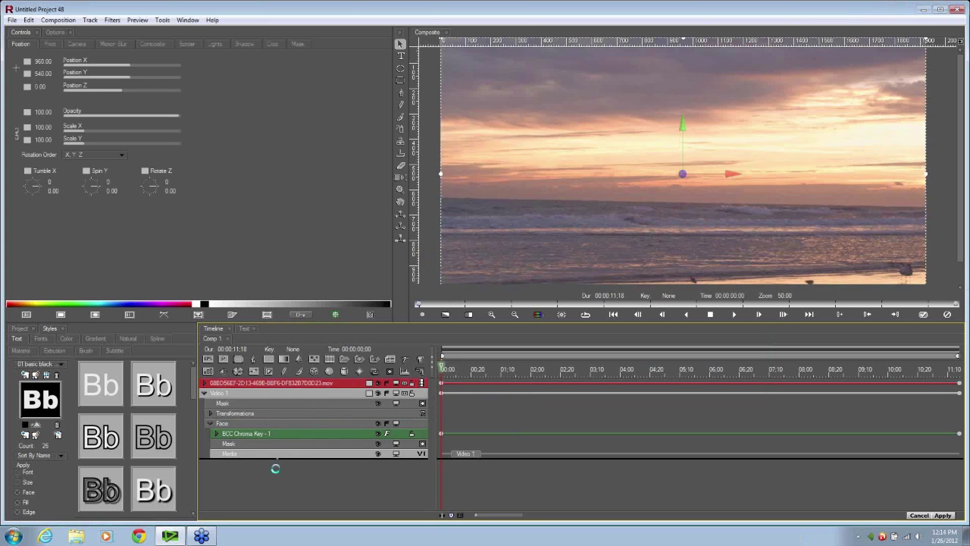
drag(276, 467, 276, 467)
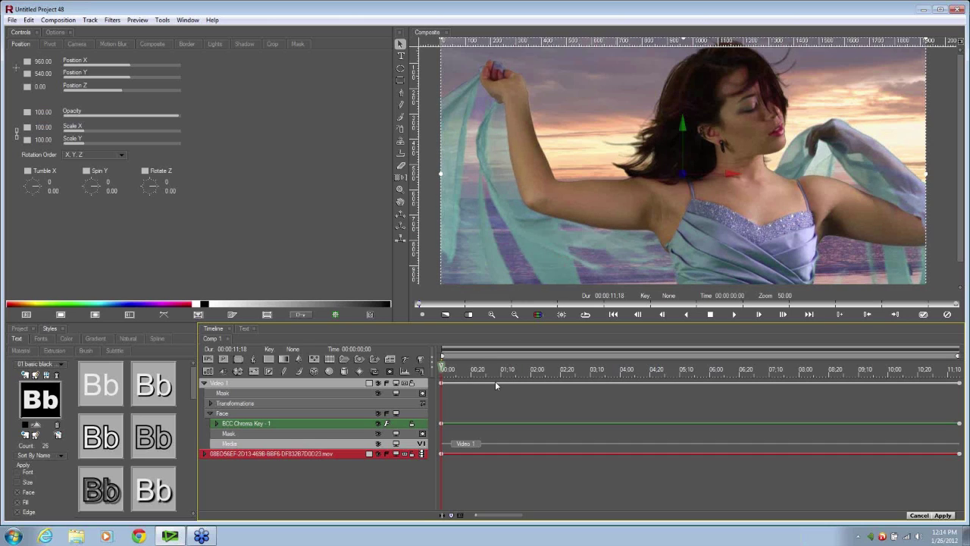
drag(495, 380, 329, 451)
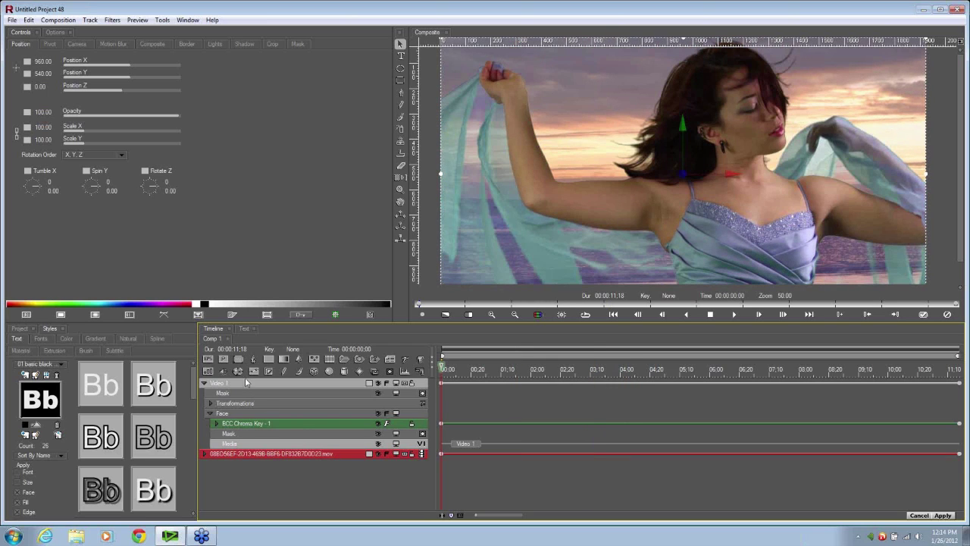
- In the Chroma Key's spill suppression settings, reduce the Spill Ratio to 42.86 to remove the green tint from the veil
click(258, 425)
click(129, 43)
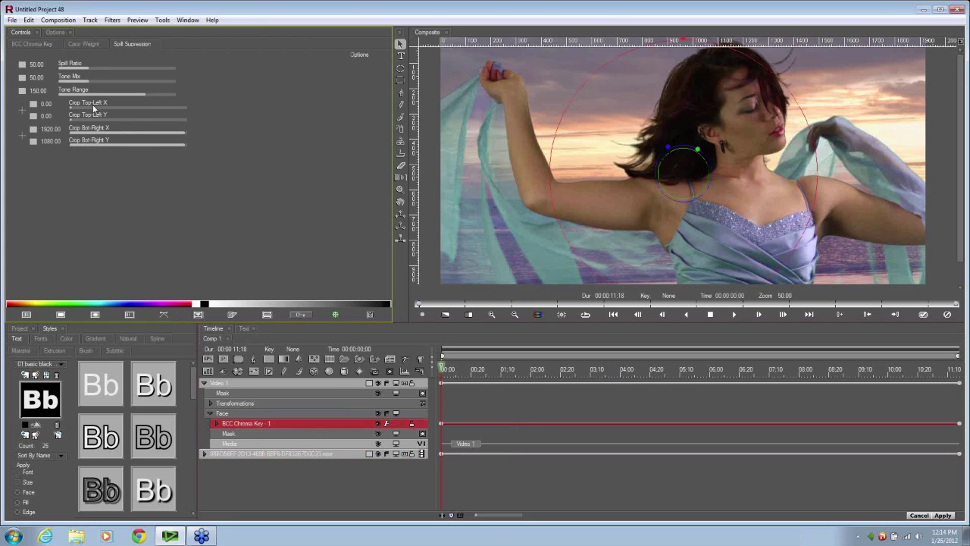
drag(88, 68, 91, 68)
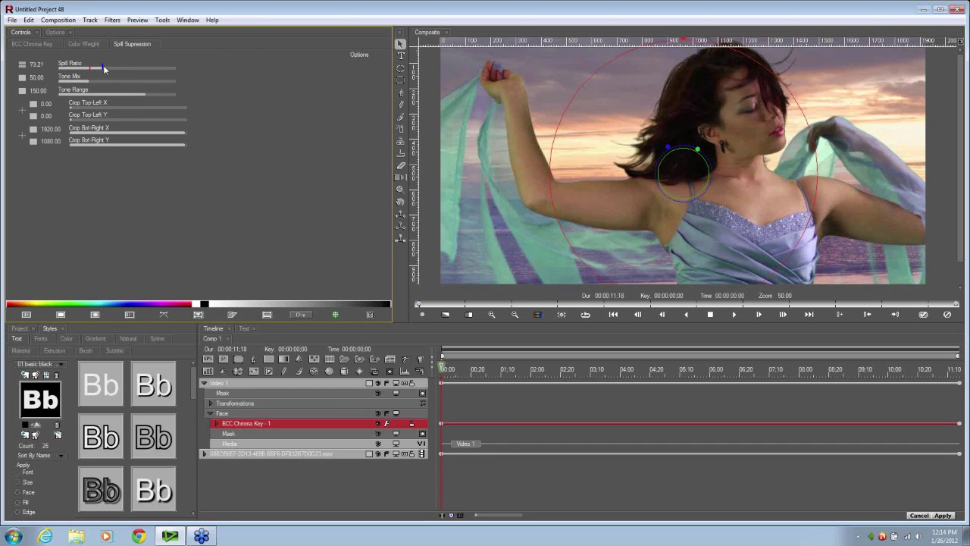
drag(103, 65, 90, 66)
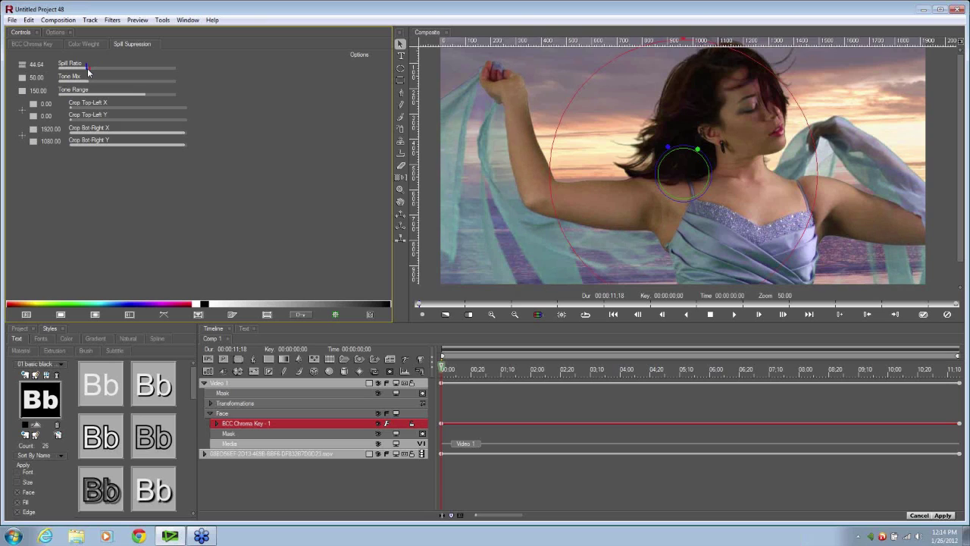
drag(87, 68, 88, 70)
mouse_move(88, 72)
mouse_down()
mouse_move(126, 70)
mouse_move(113, 84)
mouse_move(106, 74)
mouse_move(88, 78)
mouse_up()
drag(87, 79, 88, 79)
- Scrub through the first four seconds to check the key on the moving veil and hair, and return to the start
click(520, 370)
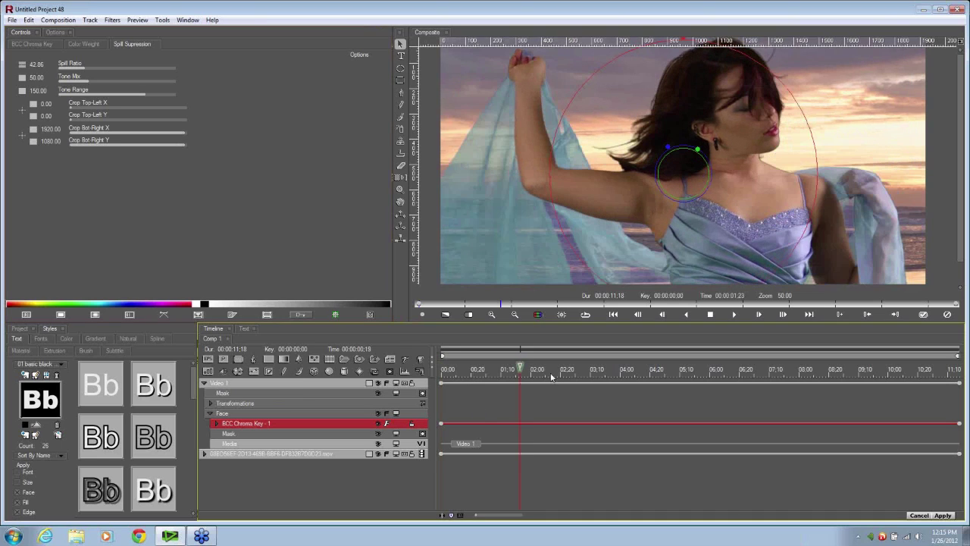
drag(552, 377, 622, 377)
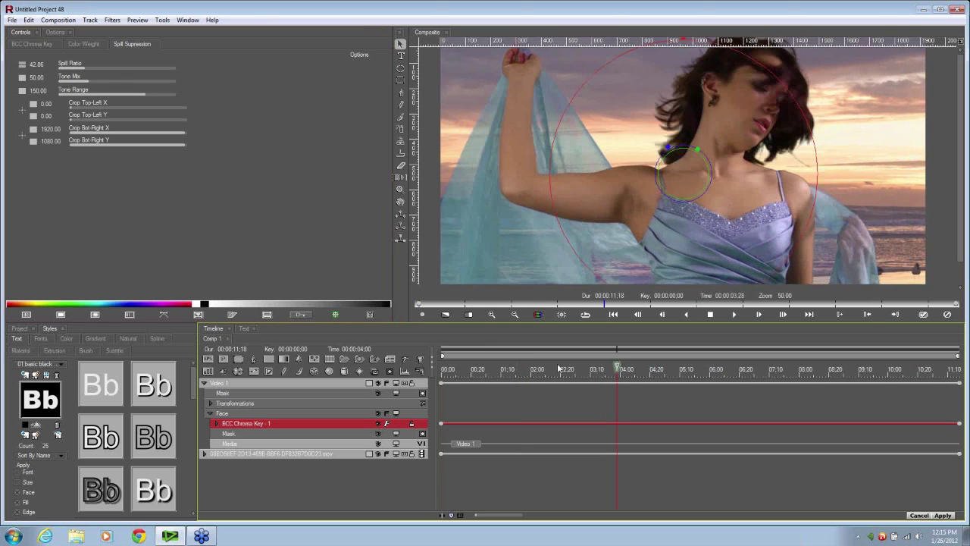
key(Home)
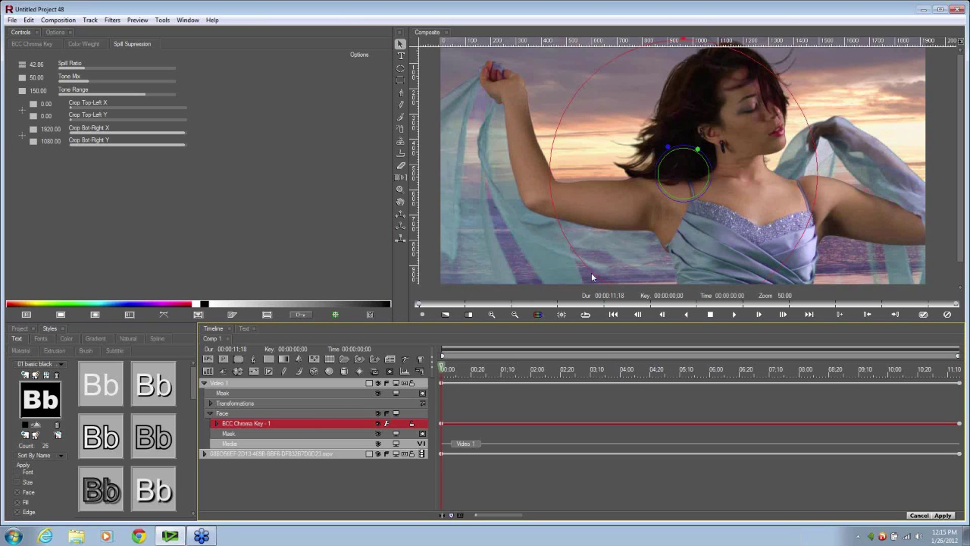
- Apply the Boris RED composite, return to EDIUS, and check the keyed woman at several points of the GodivaKey clip
click(924, 313)
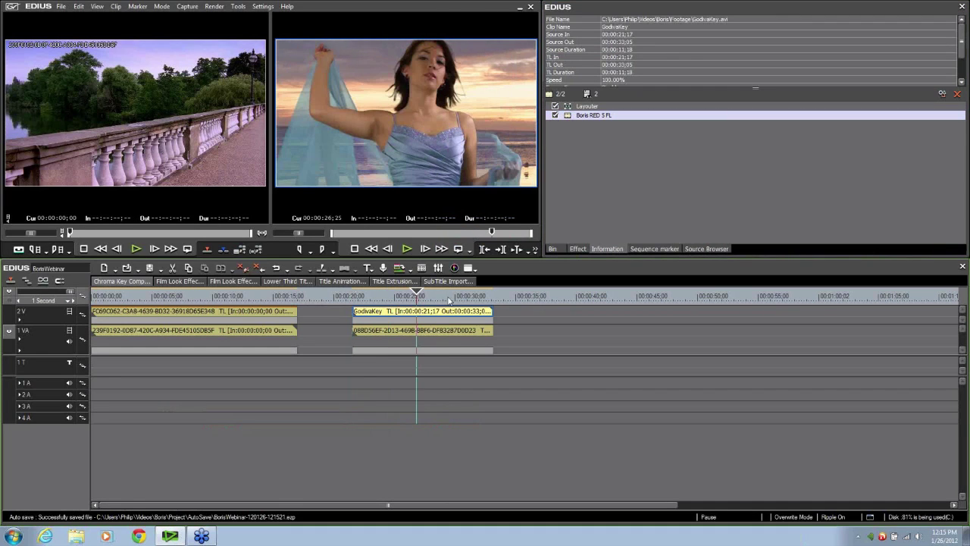
click(448, 300)
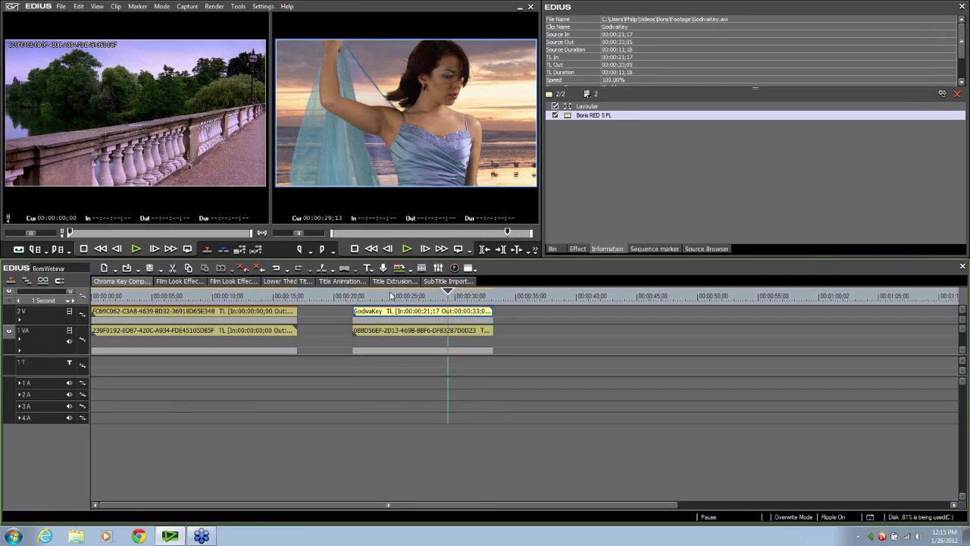
click(363, 296)
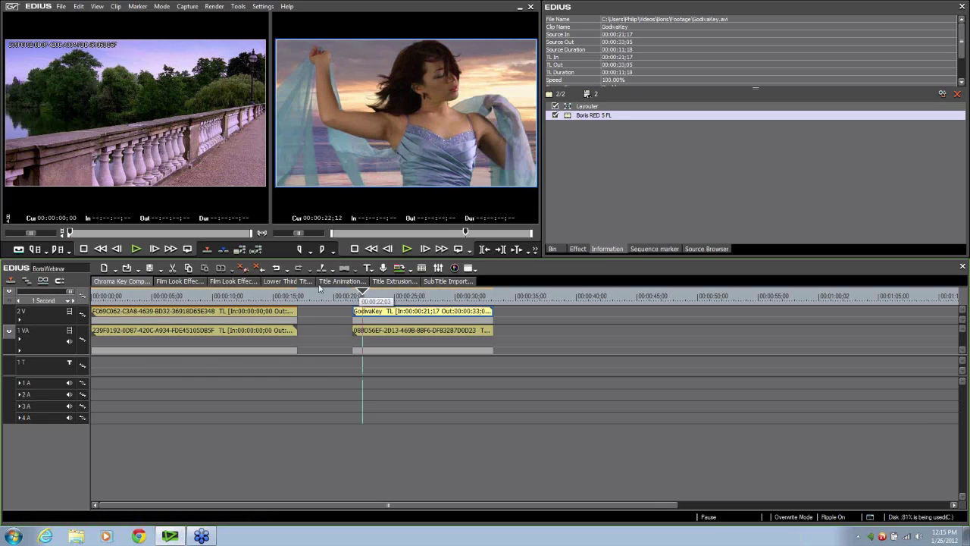
- In the first Film Look Effects sequence, apply Boris RED 5 FL to the opening clip of the man writing and open its interface
click(171, 280)
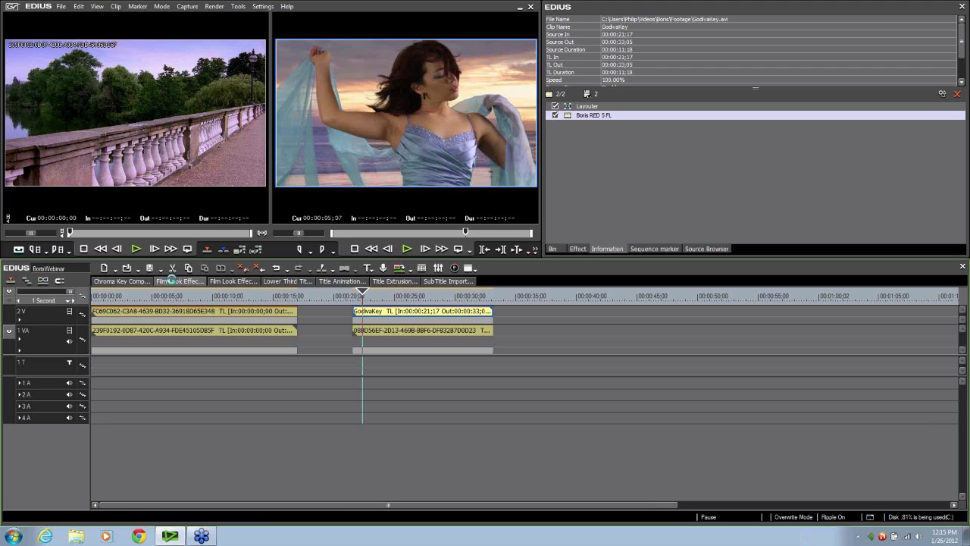
mouse_move(97, 295)
mouse_down()
mouse_move(187, 291)
mouse_move(94, 296)
mouse_up()
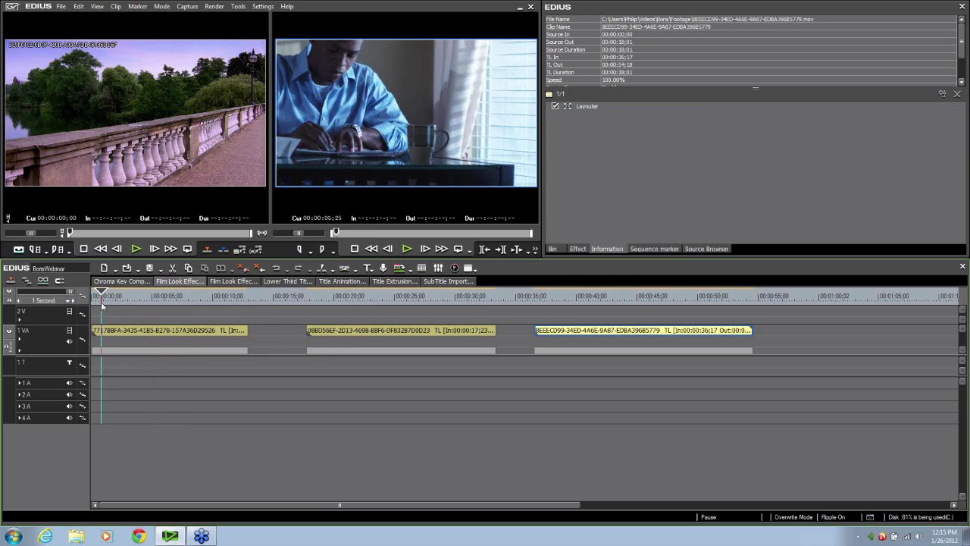
click(99, 331)
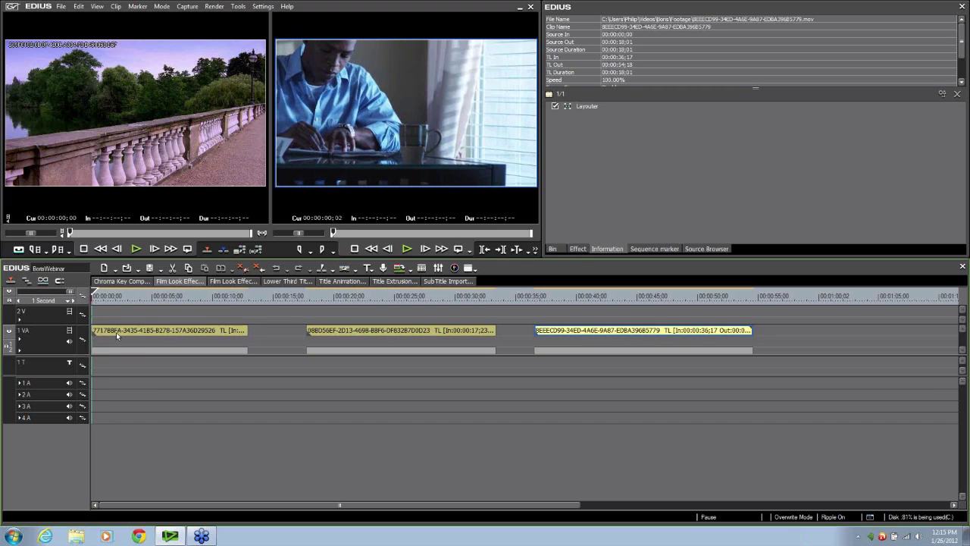
click(578, 251)
drag(584, 198, 220, 333)
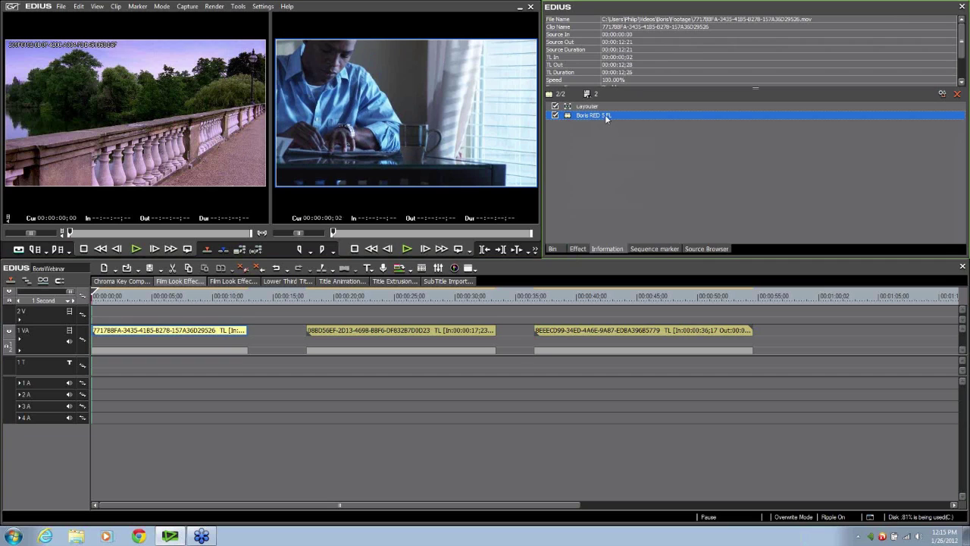
click(606, 116)
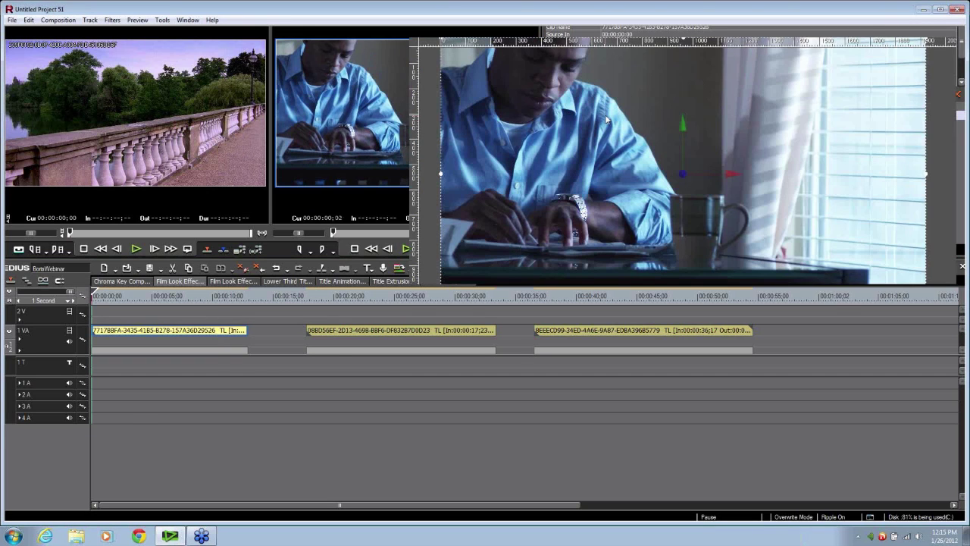
- Add the BCC 3 Way Color Grade filter to the Video 1 track of the man writing
right_click(326, 384)
mouse_move(378, 501)
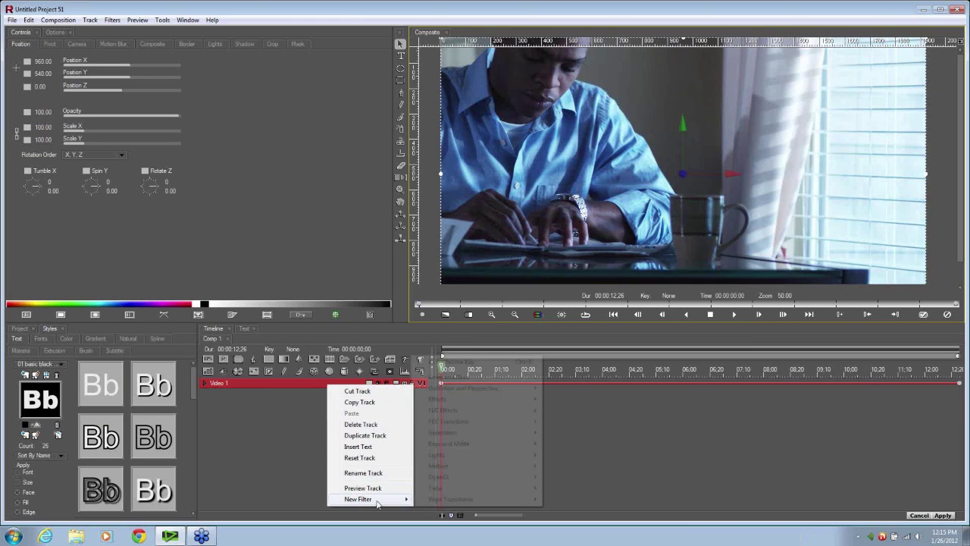
mouse_move(468, 377)
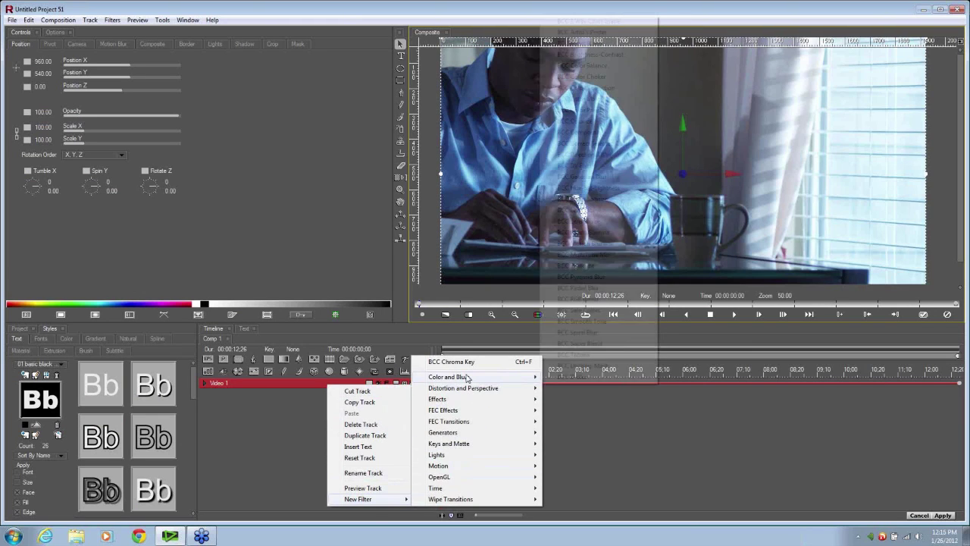
click(619, 24)
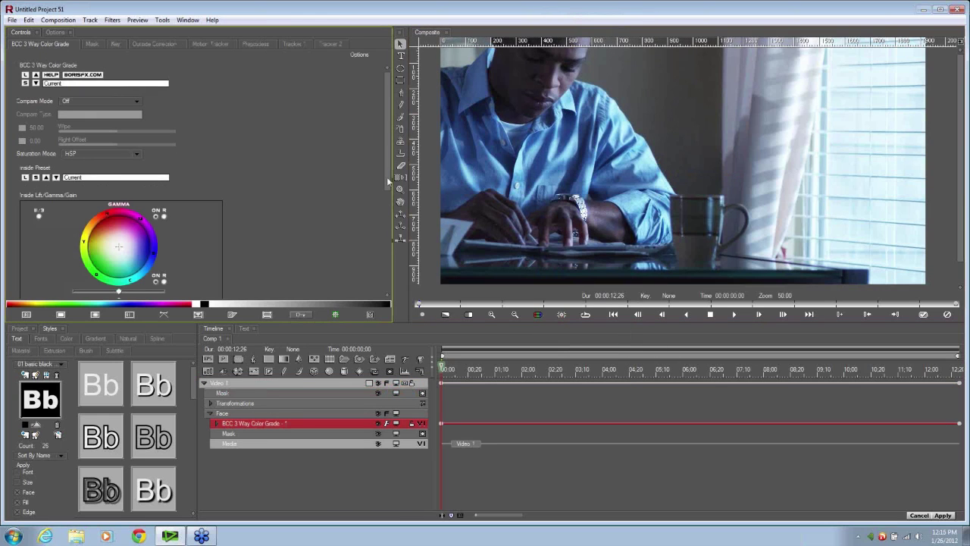
- Warm the midtones by shifting the Gamma color wheel slightly toward red-orange, and raise the gamma level a little
drag(388, 165, 397, 292)
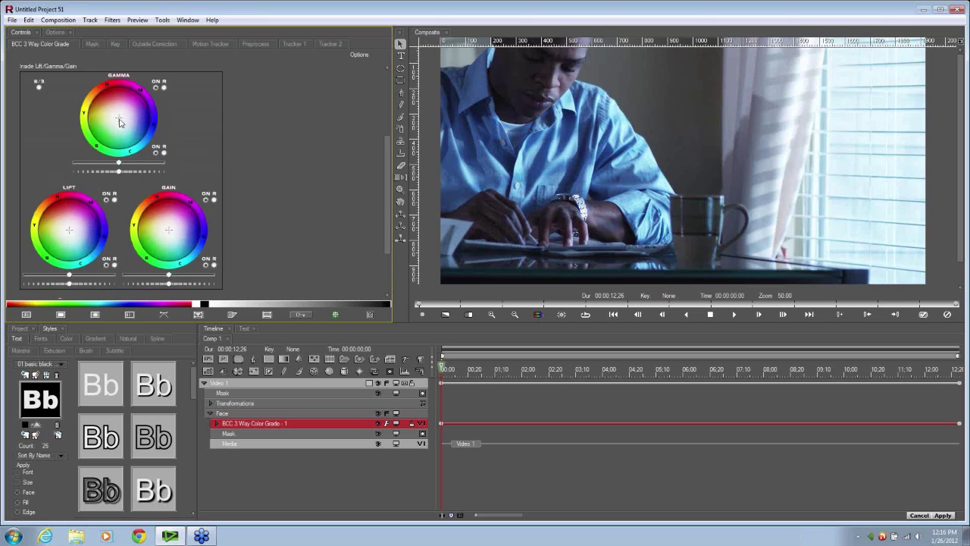
click(117, 120)
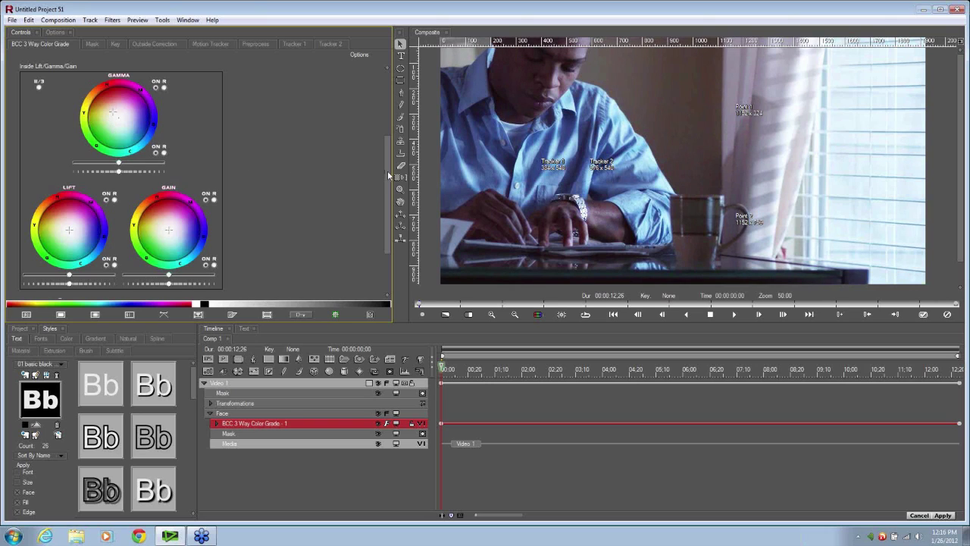
scroll(389, 188, down, 2)
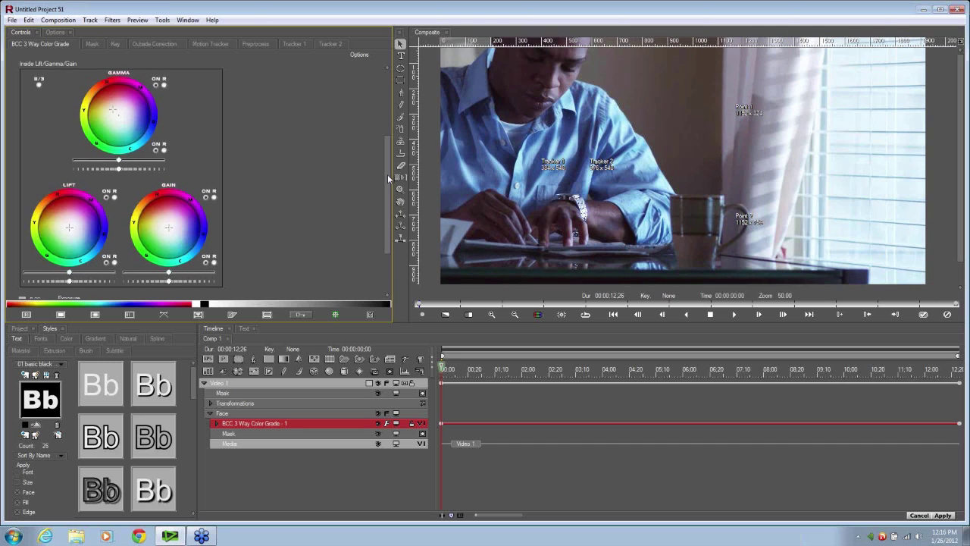
scroll(389, 188, up, 3)
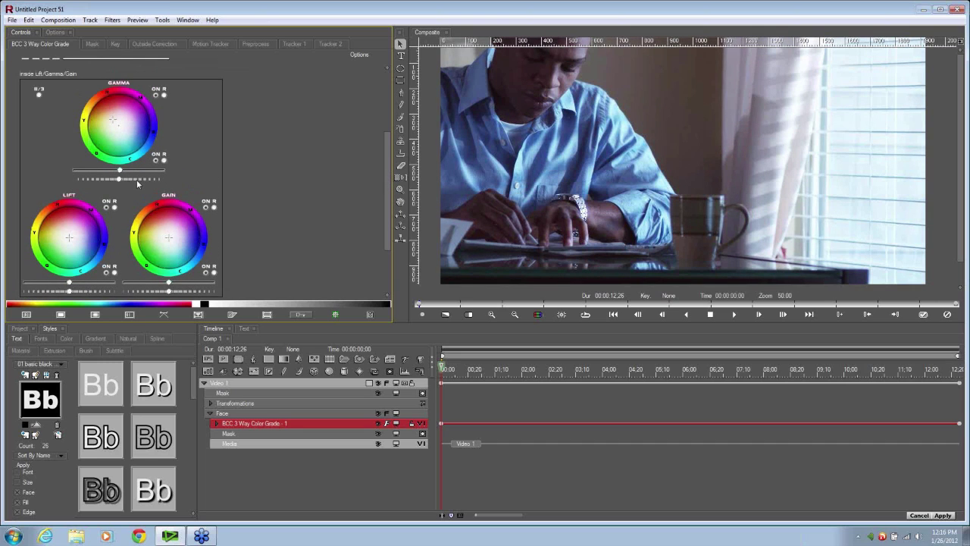
scroll(136, 180, up, 2)
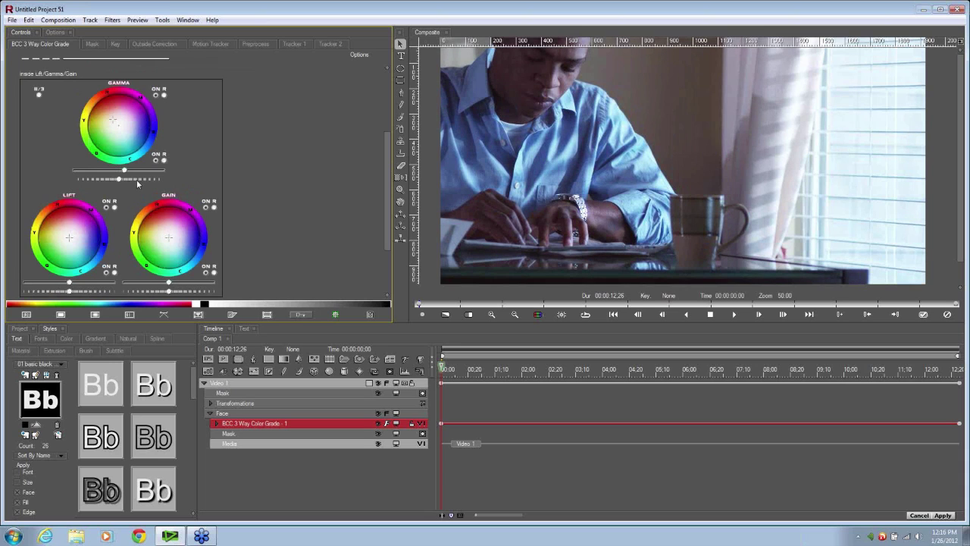
scroll(138, 183, up, 1)
scroll(390, 180, down, 2)
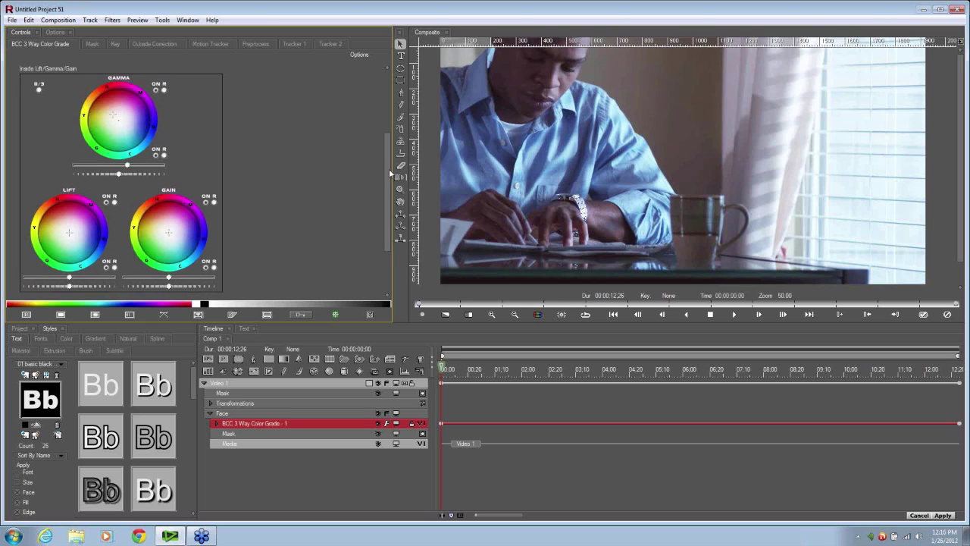
- Raise the color grade's Exposure to 0.21
scroll(390, 182, down, 3)
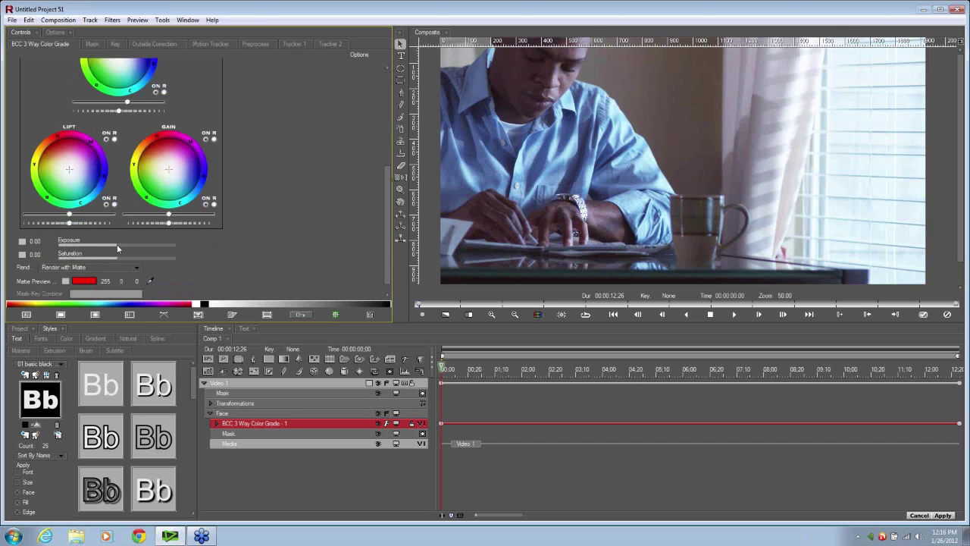
click(117, 244)
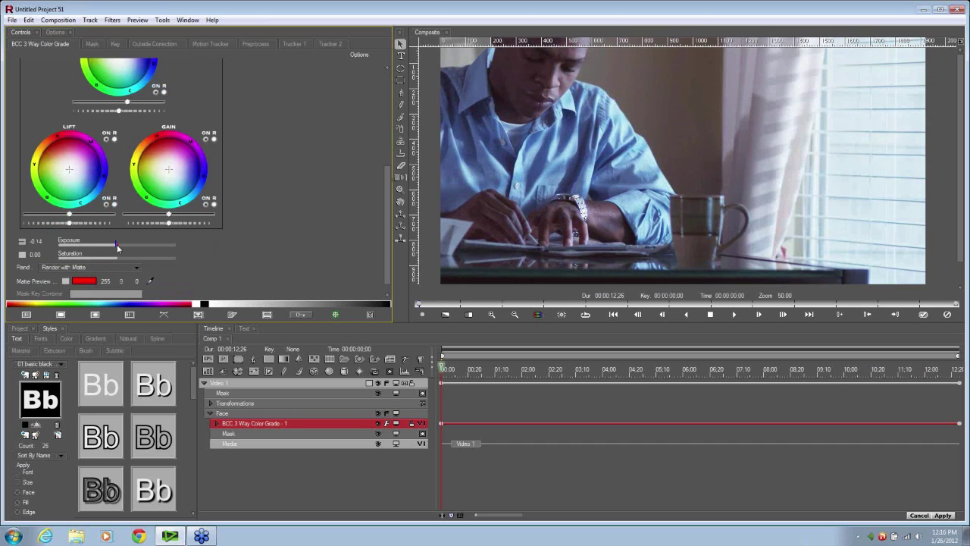
drag(117, 244, 118, 244)
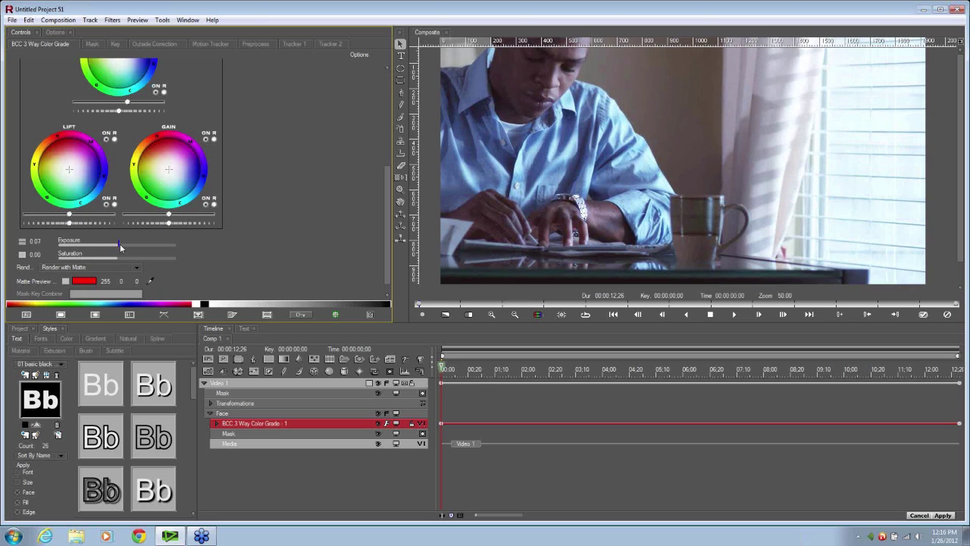
drag(120, 246, 122, 246)
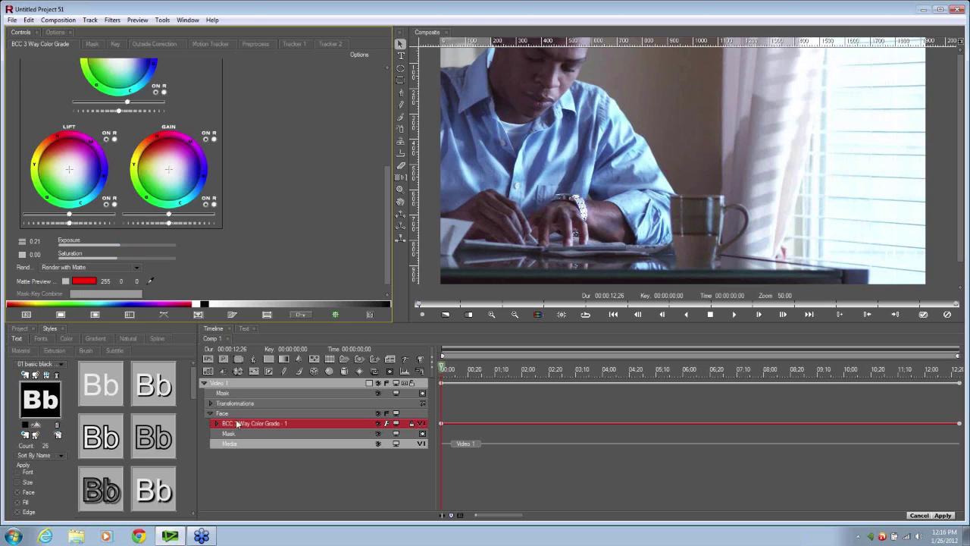
- Compare the shot with and without the color grade, apply it, and compare again in EDIUS by switching the Boris RED effect off and on
click(379, 424)
click(378, 424)
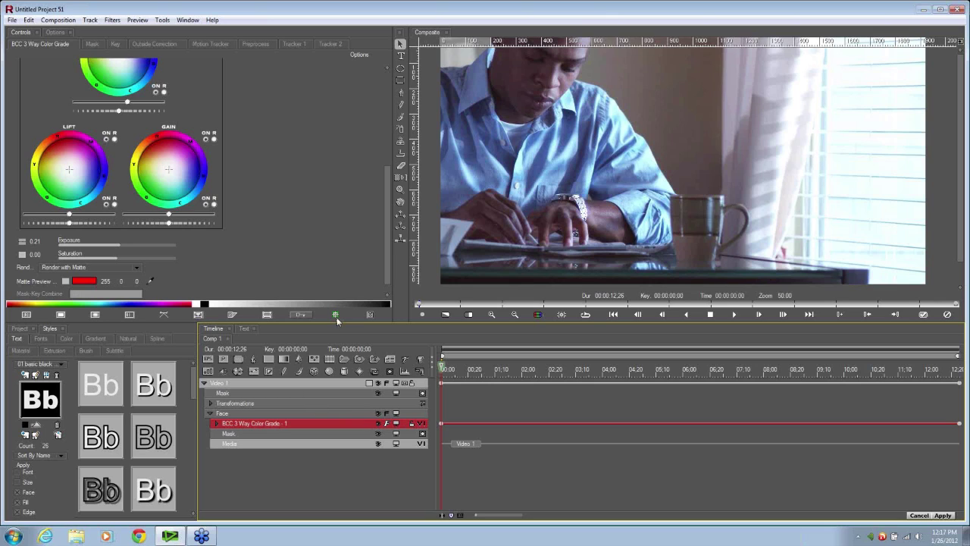
click(924, 316)
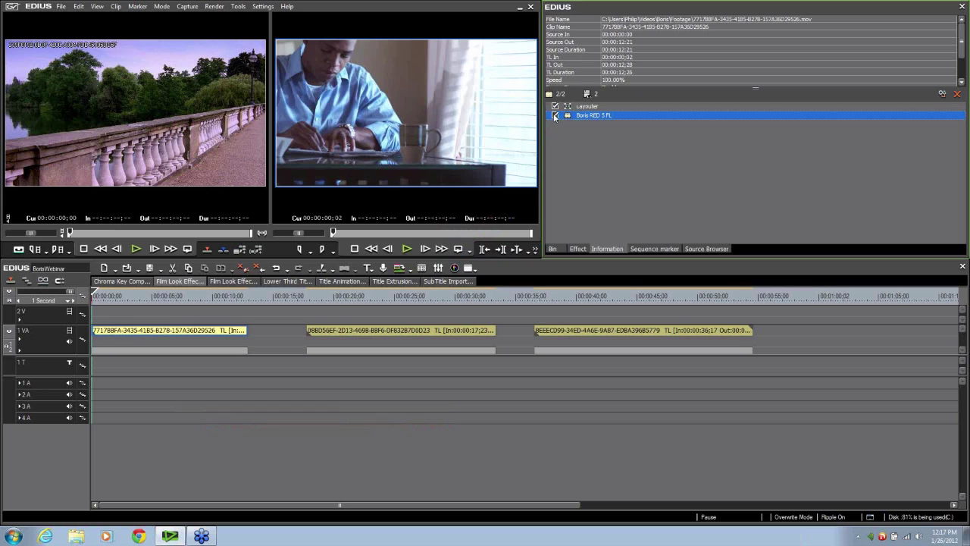
click(555, 115)
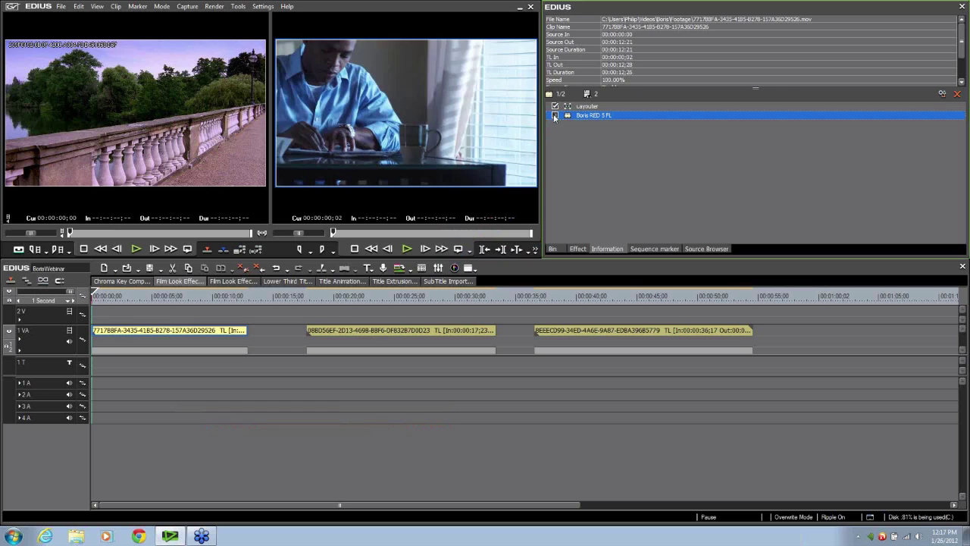
click(555, 115)
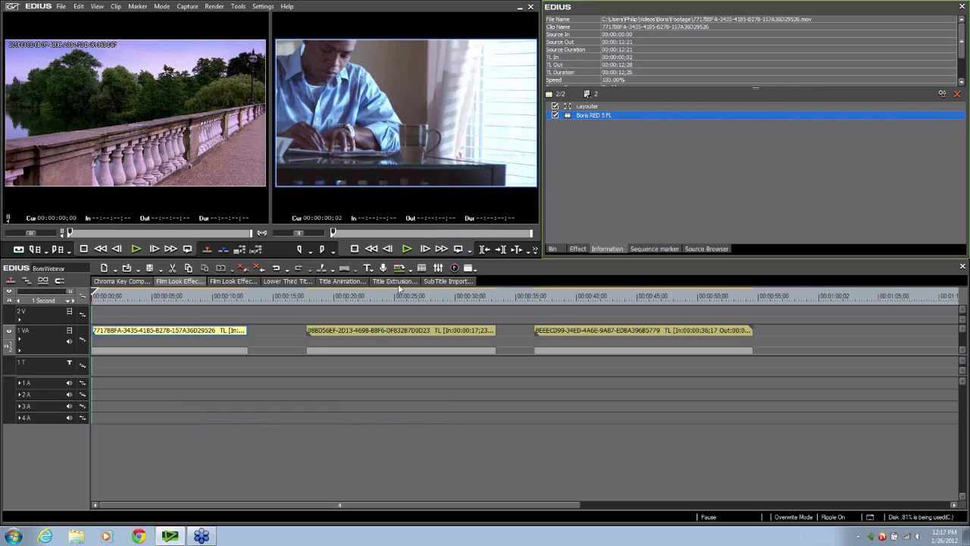
- Apply Boris RED 5 FL to the second clip, the beach sunset, and open the effect's interface
click(307, 297)
click(328, 332)
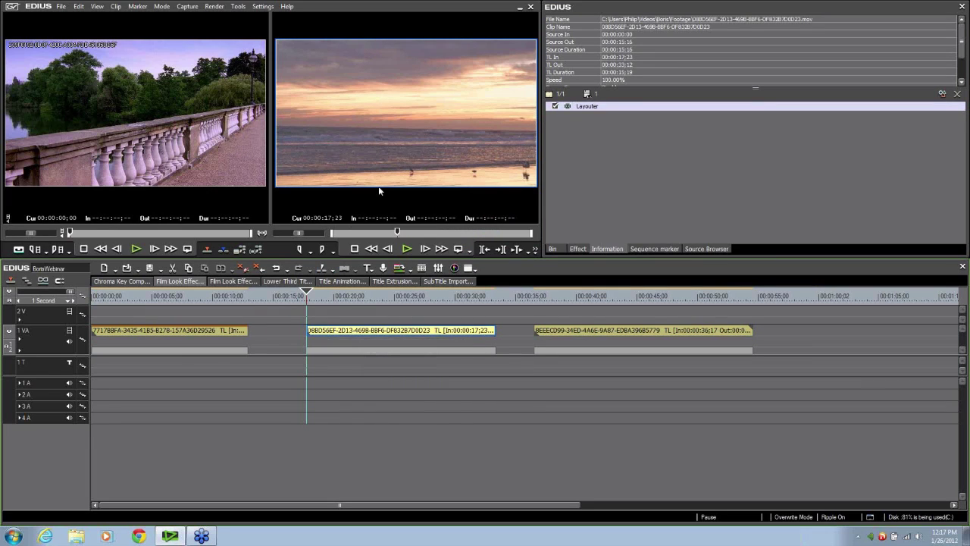
click(578, 248)
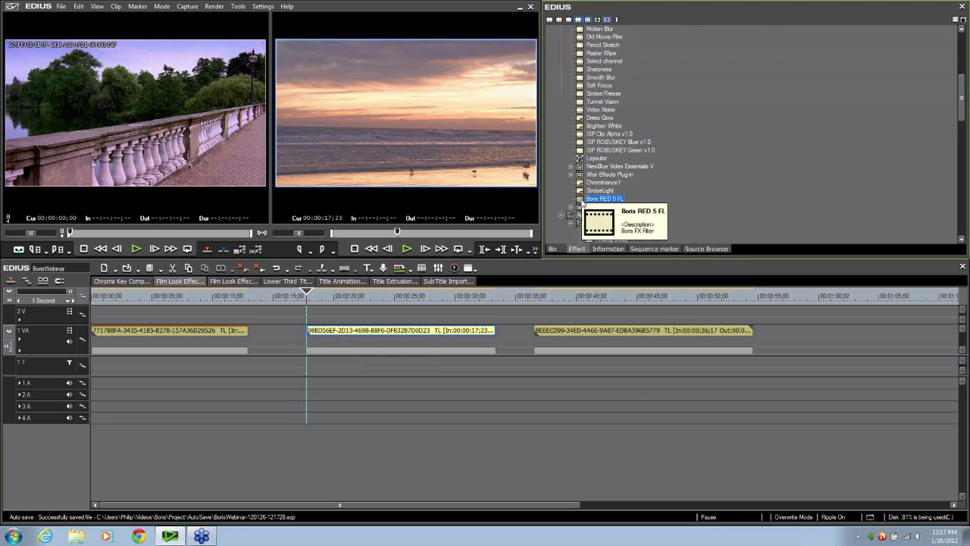
drag(515, 256, 446, 329)
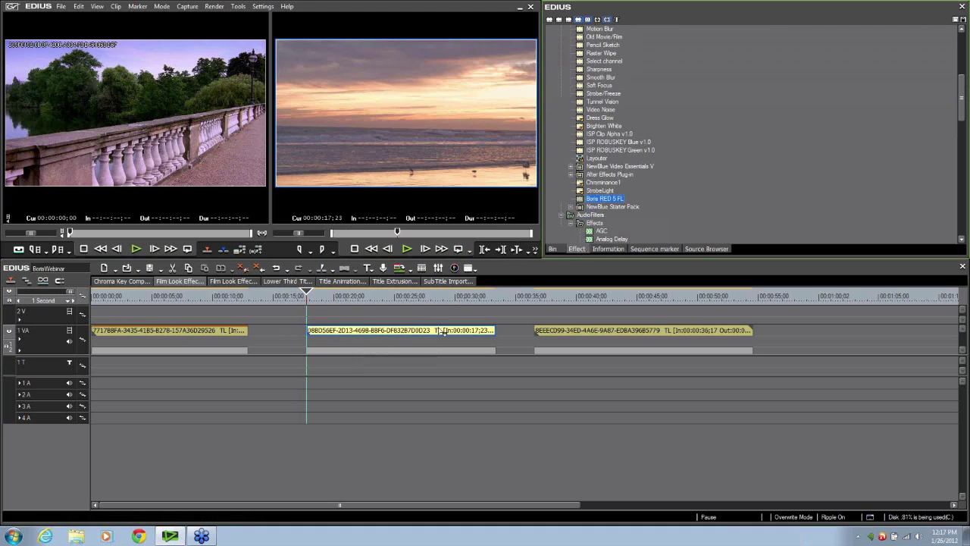
click(607, 248)
double_click(594, 116)
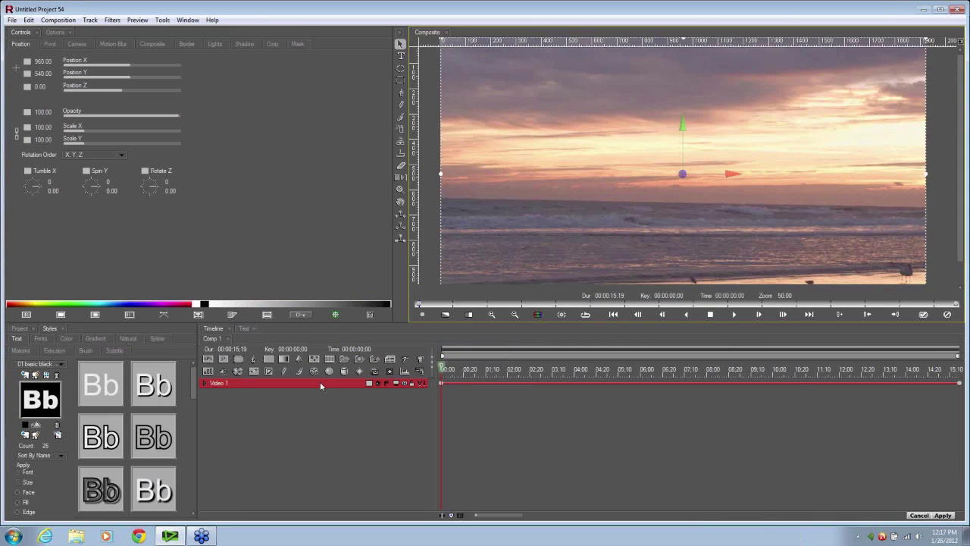
- Add the BCC 3 Way Color Grade filter to the sunset clip's Video 1 track
right_click(319, 384)
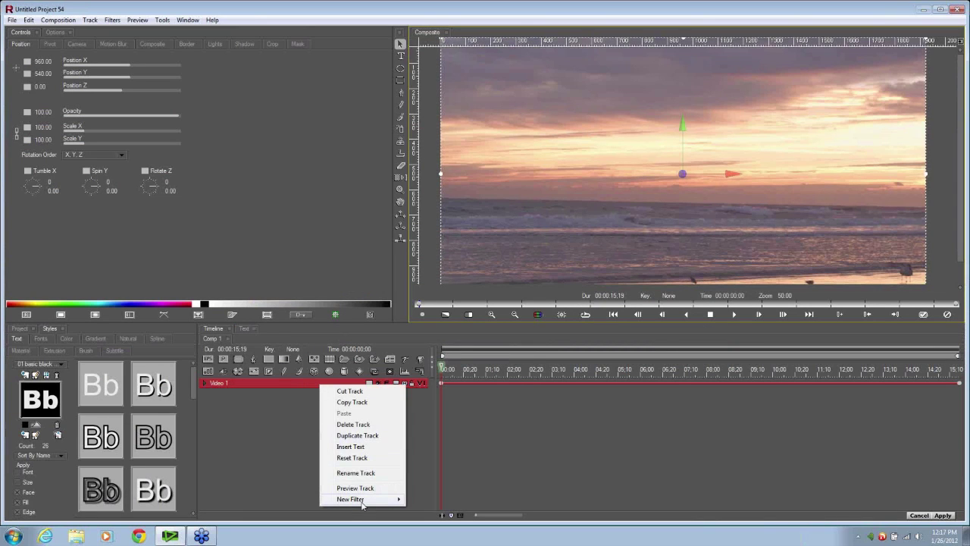
mouse_move(363, 501)
mouse_move(454, 400)
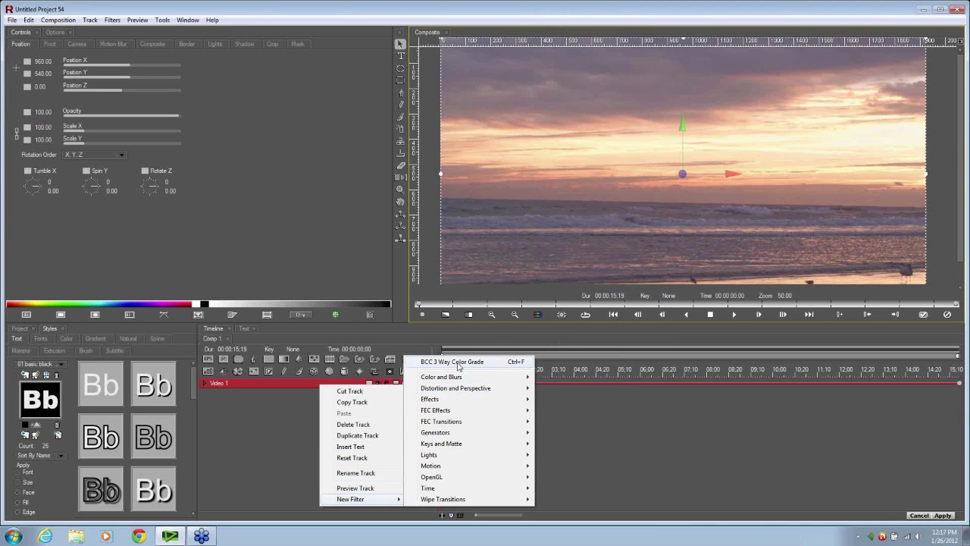
click(458, 363)
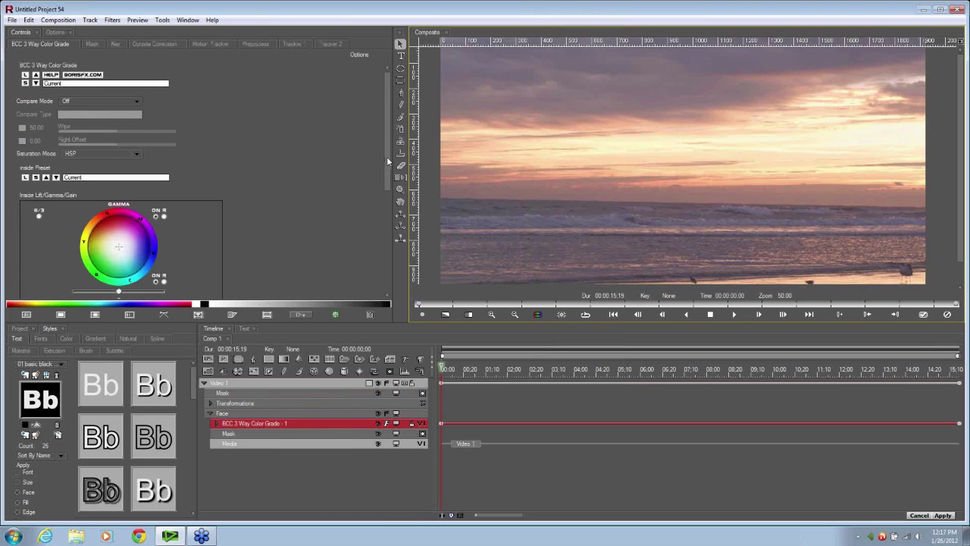
- Warm the sunset by shifting the Gamma, Lift and Gain wheels slightly toward orange, and lower all three levels a little
scroll(386, 157, down, 3)
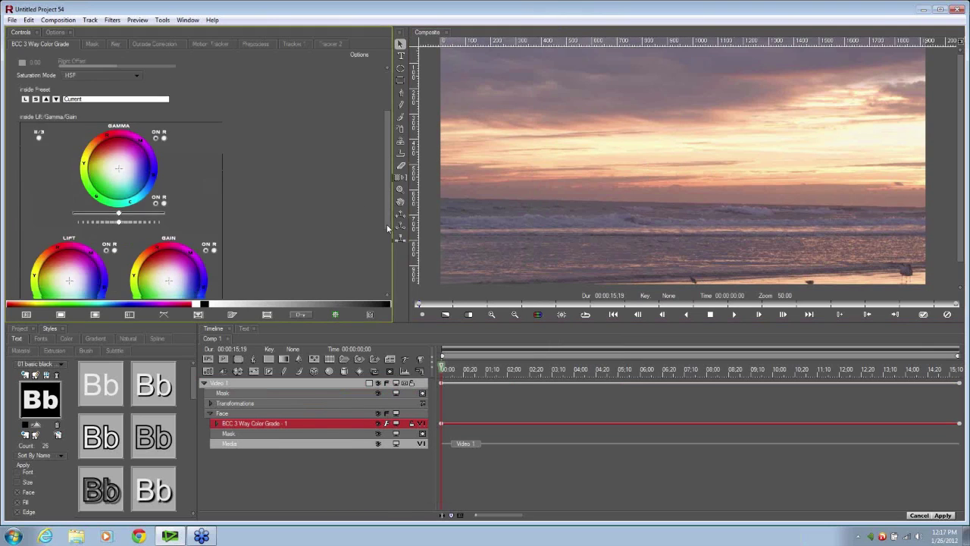
scroll(380, 260, down, 1)
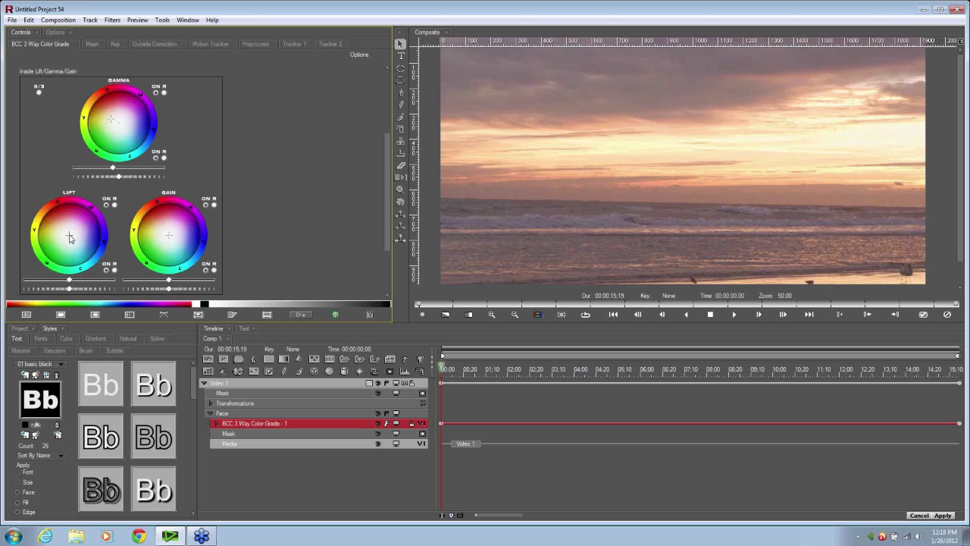
mouse_move(71, 237)
scroll(388, 195, down, 1)
scroll(388, 194, down, 3)
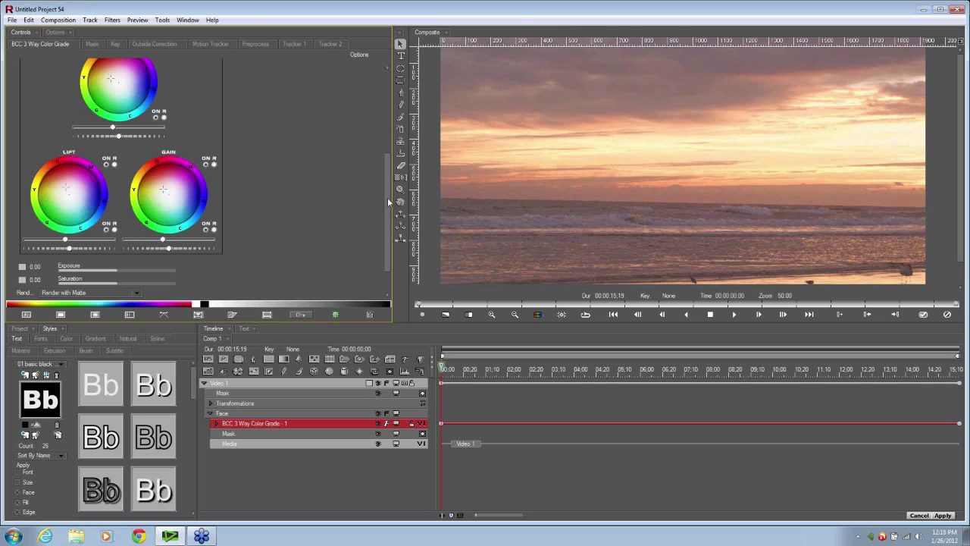
- Set the sunset grade's Saturation to 15.18, and apply the grade after comparing it with the original shot
scroll(387, 198, down, 3)
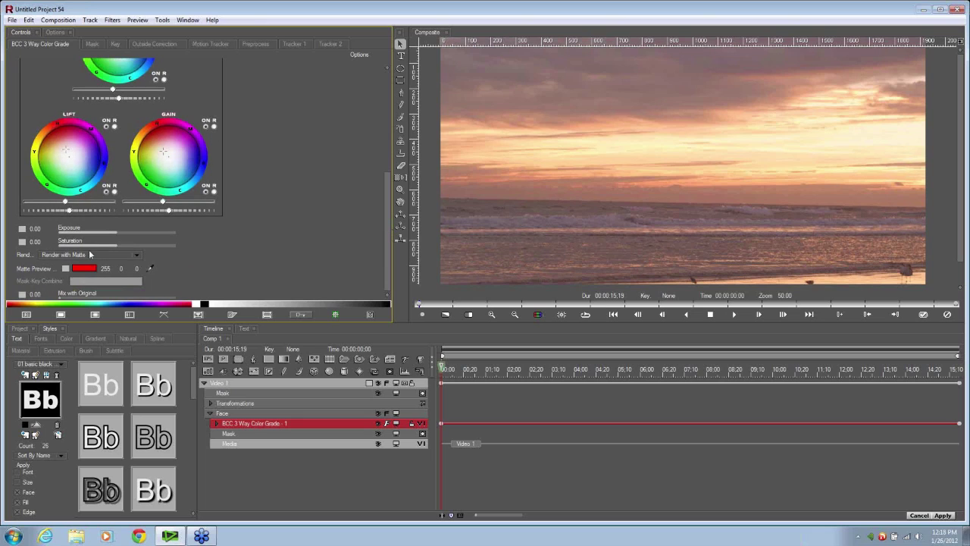
click(116, 244)
drag(116, 244, 127, 243)
drag(386, 221, 386, 211)
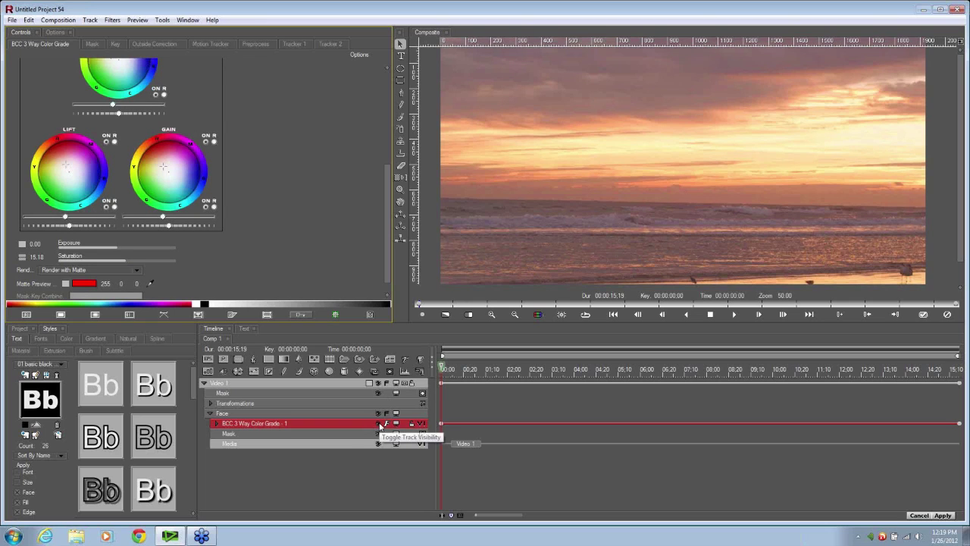
click(381, 426)
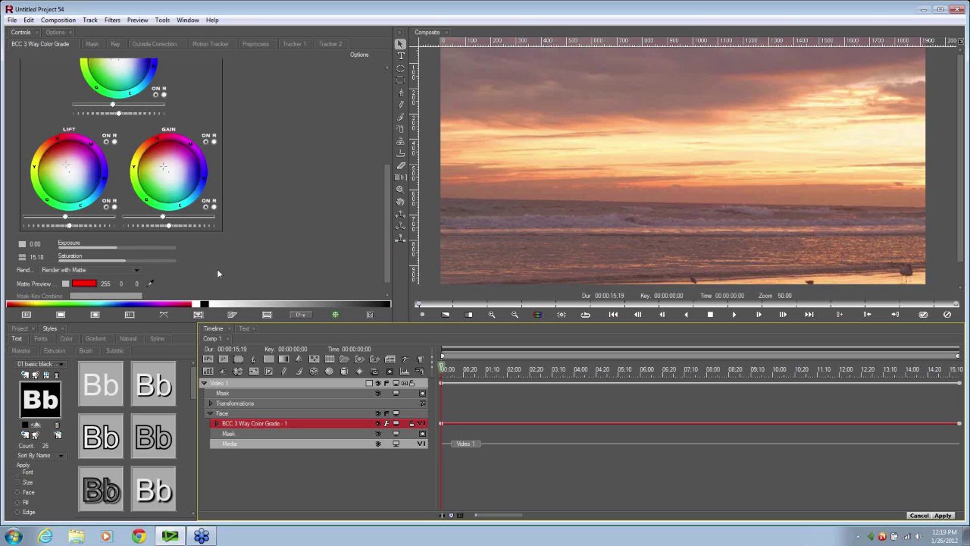
click(923, 315)
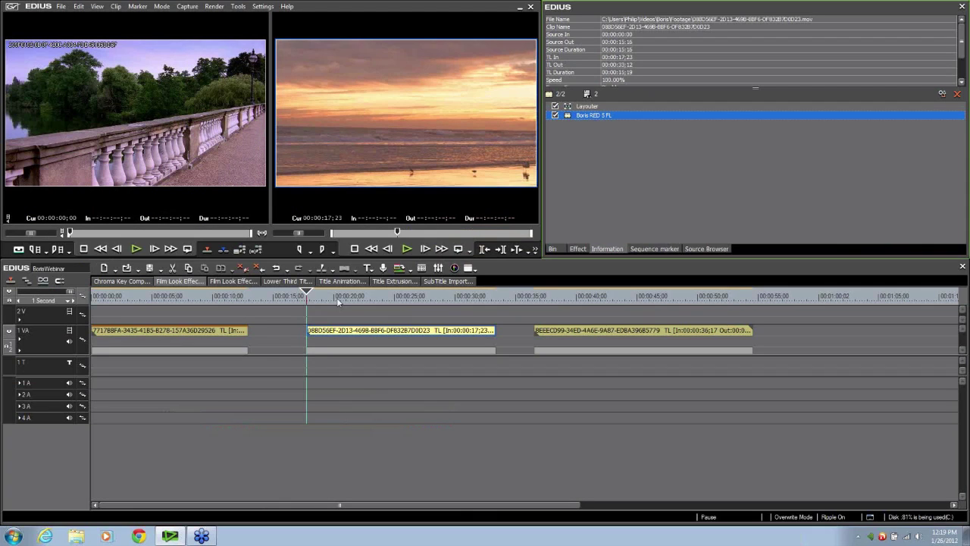
- Apply Boris RED 5 FL to the third clip, the pier at dusk, and open the effect's interface
click(524, 302)
drag(526, 305, 535, 305)
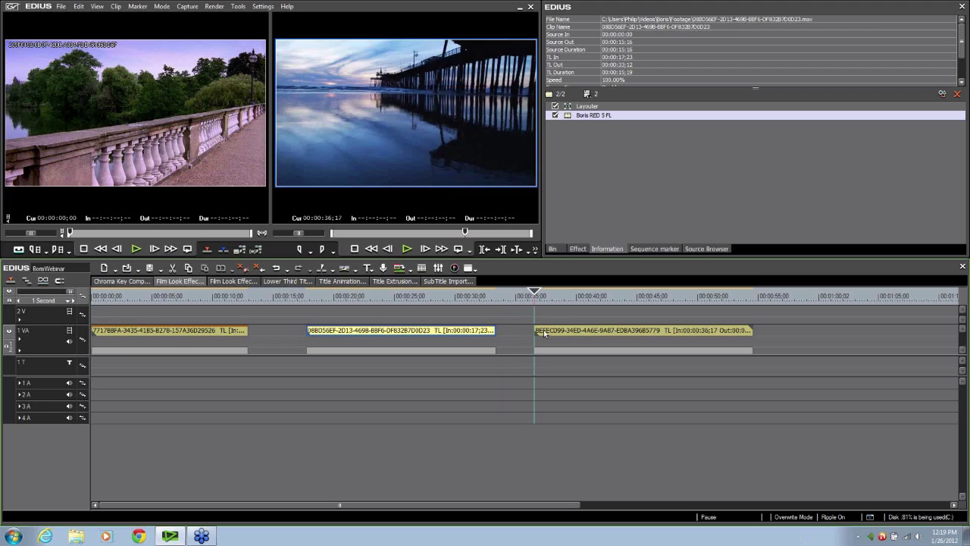
click(544, 333)
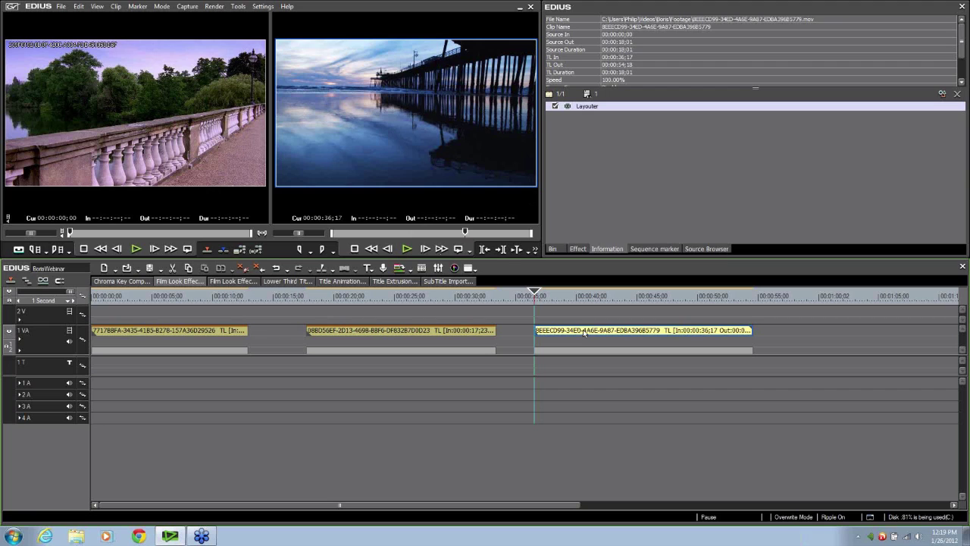
click(577, 250)
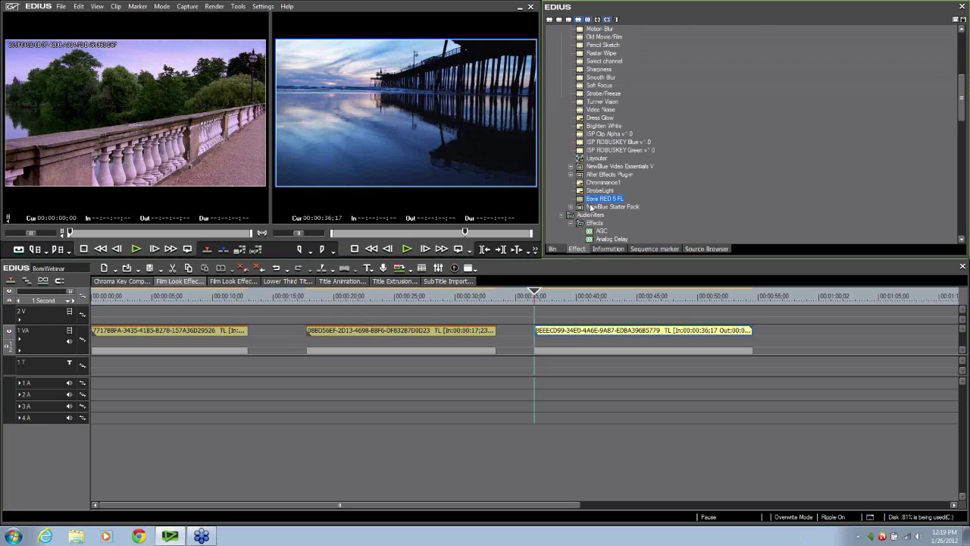
drag(595, 200, 590, 334)
click(607, 249)
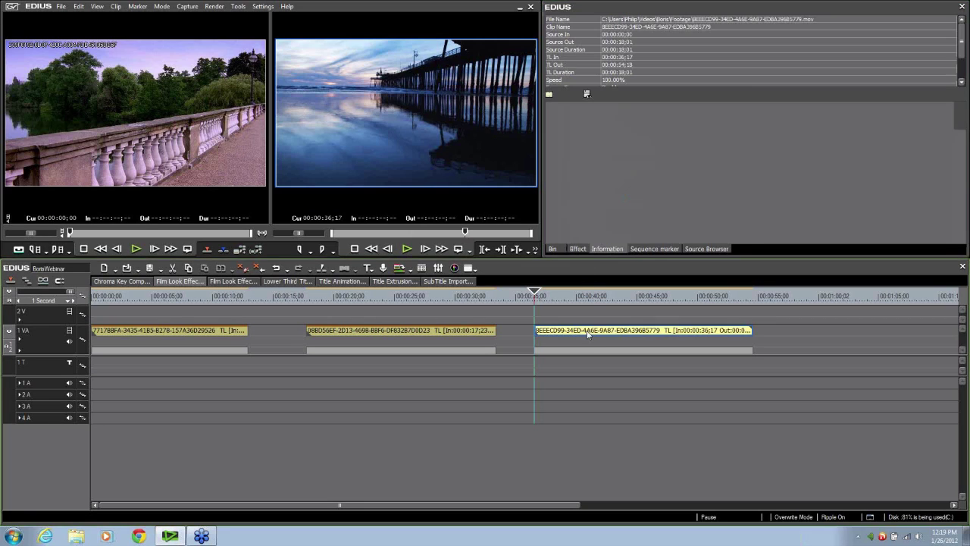
click(596, 116)
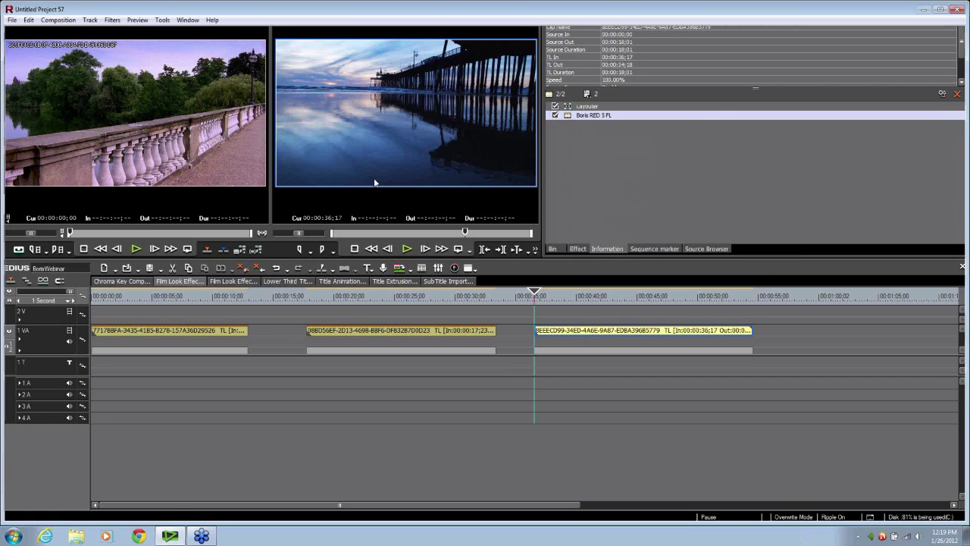
- Add the BCC 3 Way Color Grade filter to the pier clip's Video 1 track and show its controls
right_click(294, 384)
mouse_move(333, 499)
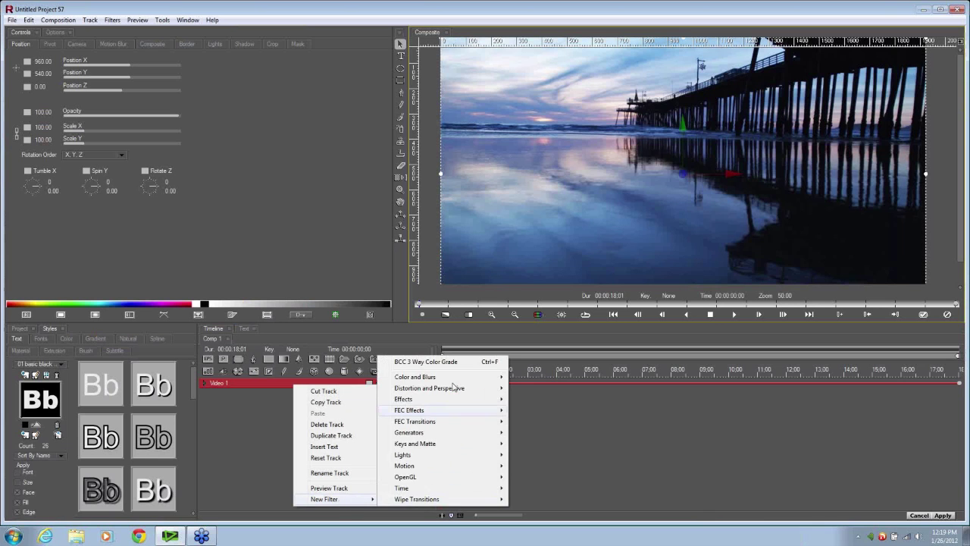
click(452, 365)
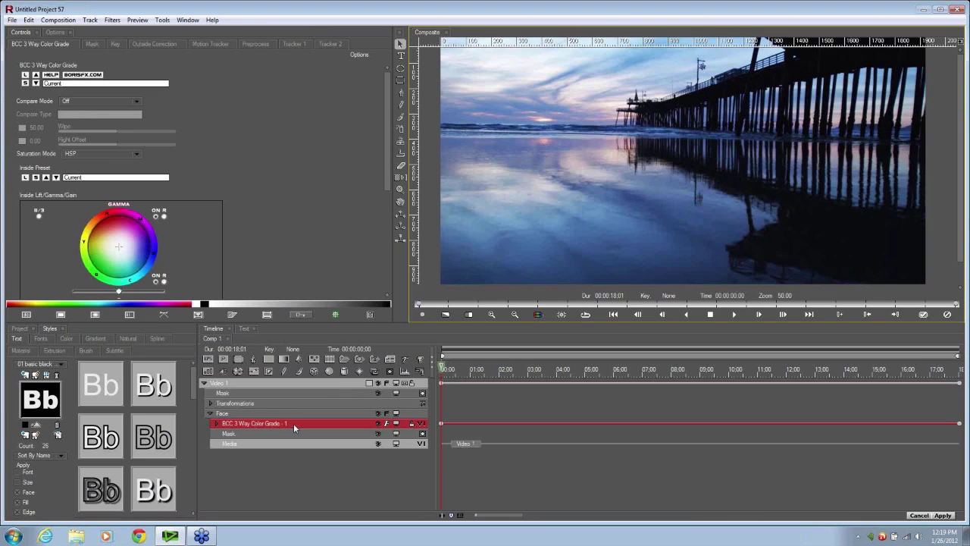
click(293, 423)
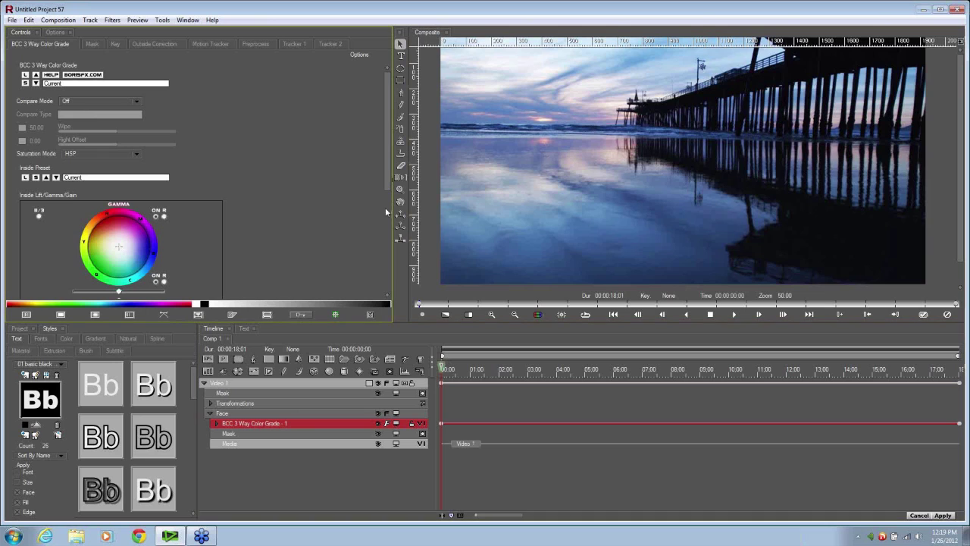
- Warm the pier shot by shifting the Gamma and Lift wheels toward orange and the Gain wheel slightly toward red
drag(388, 186, 388, 293)
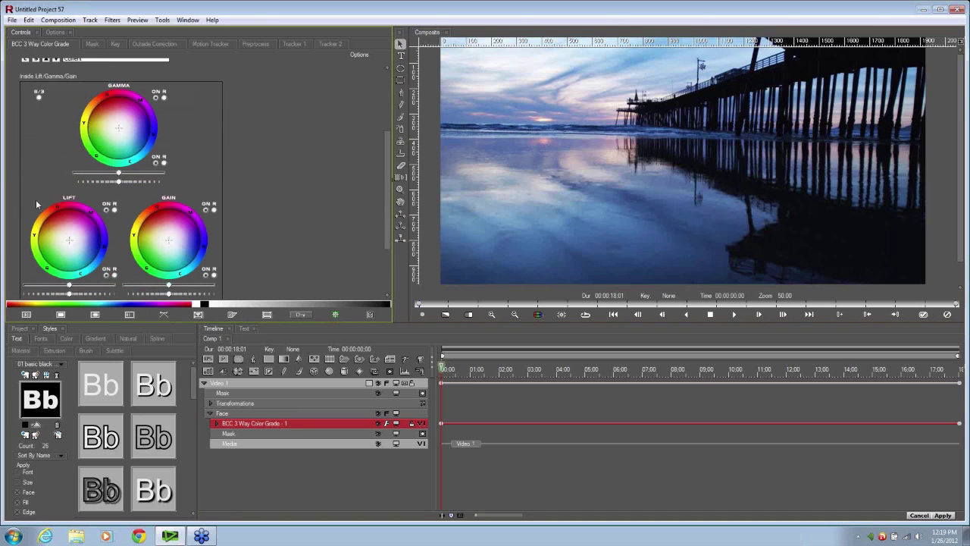
click(118, 130)
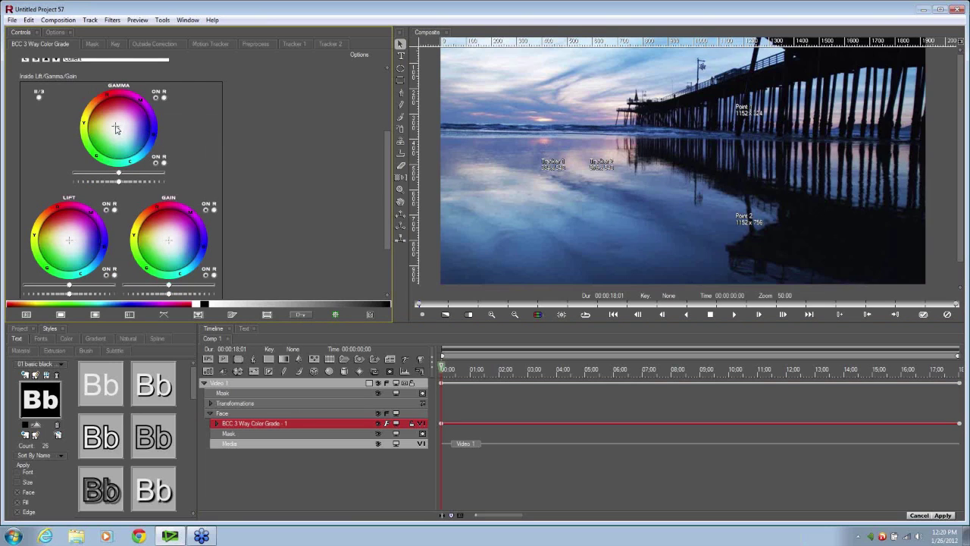
drag(116, 129, 111, 123)
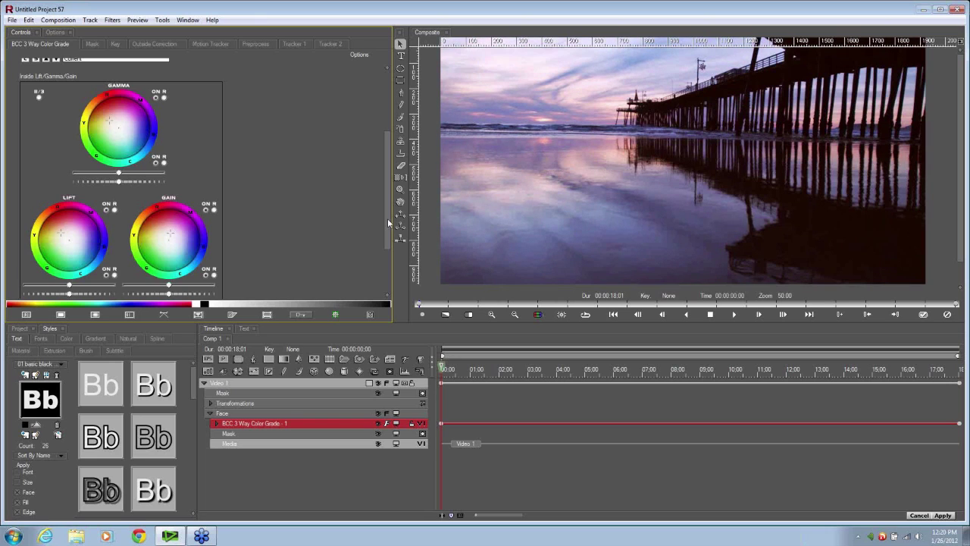
- Raise the pier grade's Exposure slightly and set its Saturation to 26.79
scroll(388, 224, down, 3)
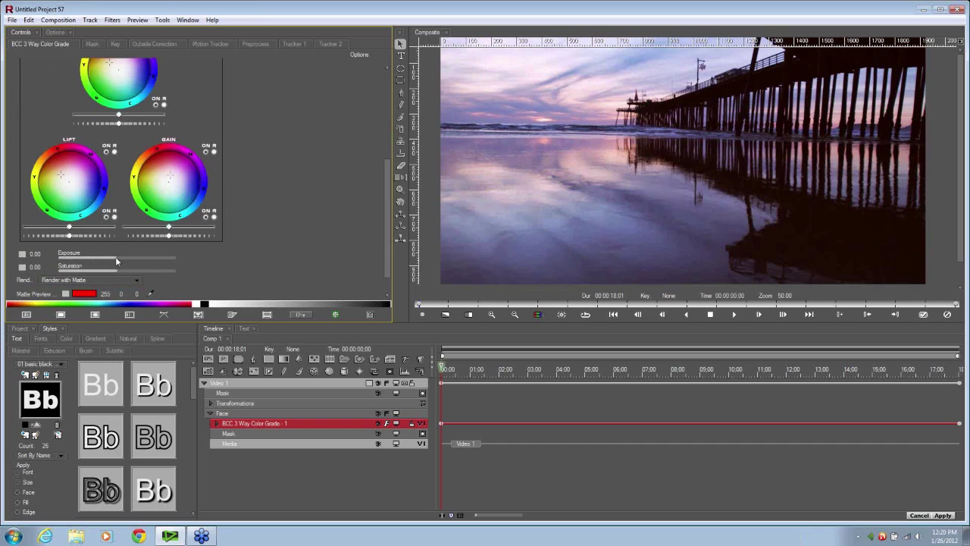
click(117, 260)
drag(117, 260, 122, 260)
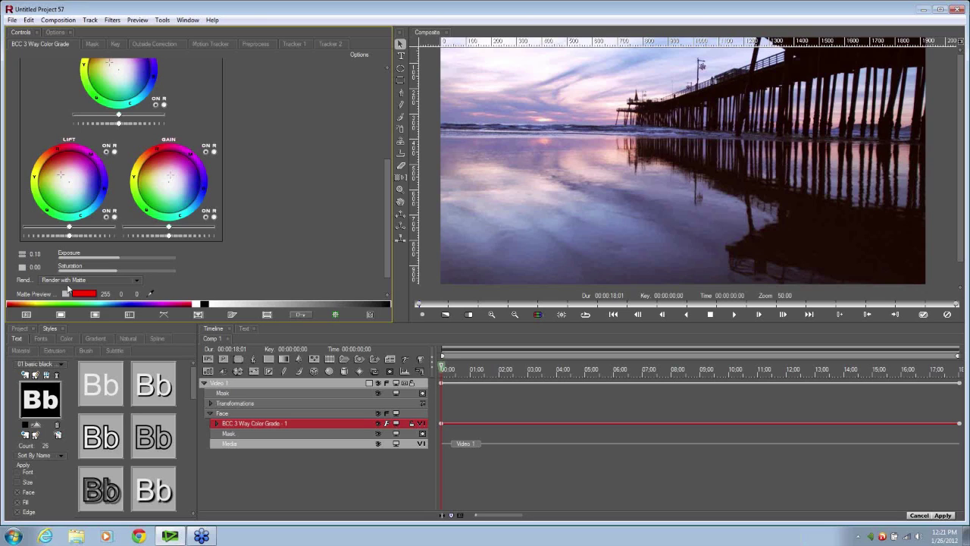
click(116, 269)
mouse_move(116, 271)
mouse_down()
mouse_move(131, 279)
mouse_move(134, 270)
mouse_up()
- Check the pier grade against the original shot and at several points along the clip, and apply it
click(380, 425)
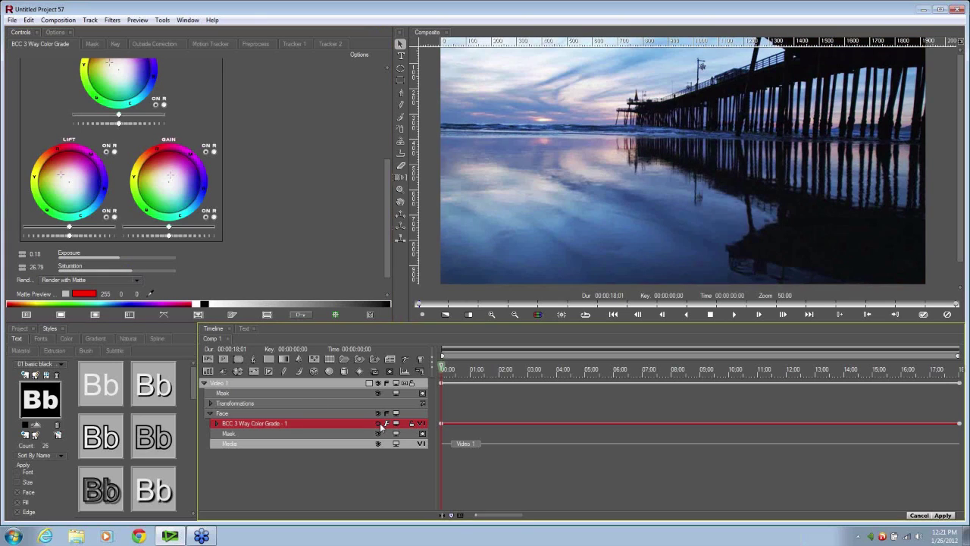
click(379, 425)
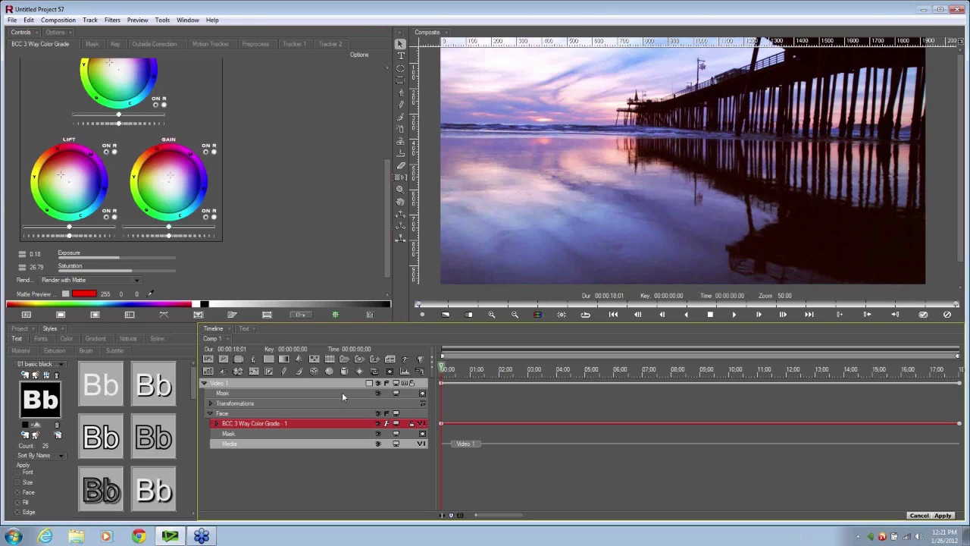
click(459, 370)
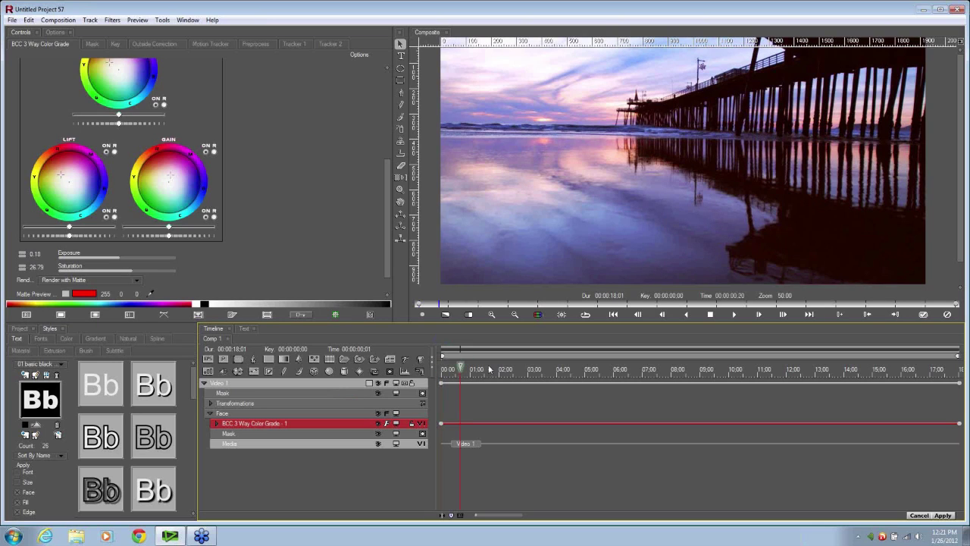
click(537, 369)
click(678, 369)
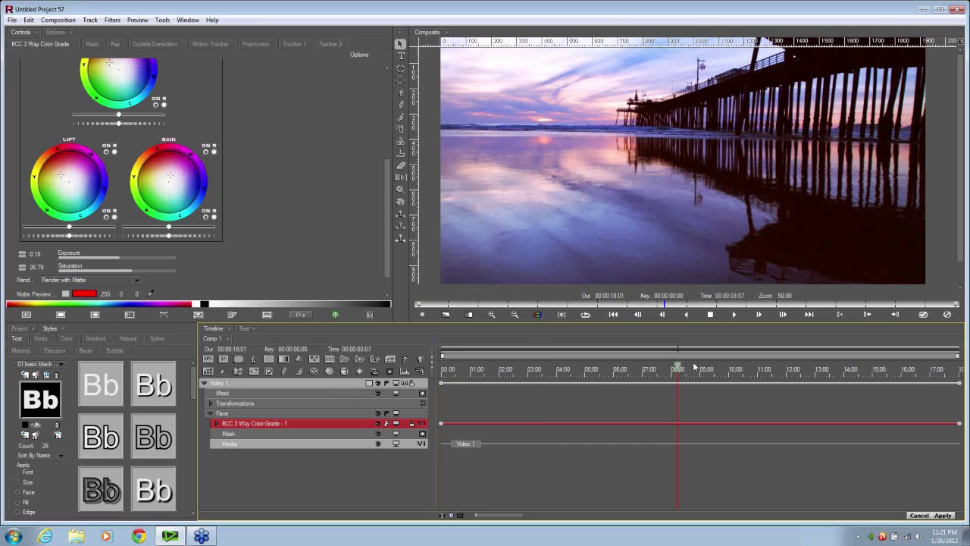
click(574, 369)
key(Home)
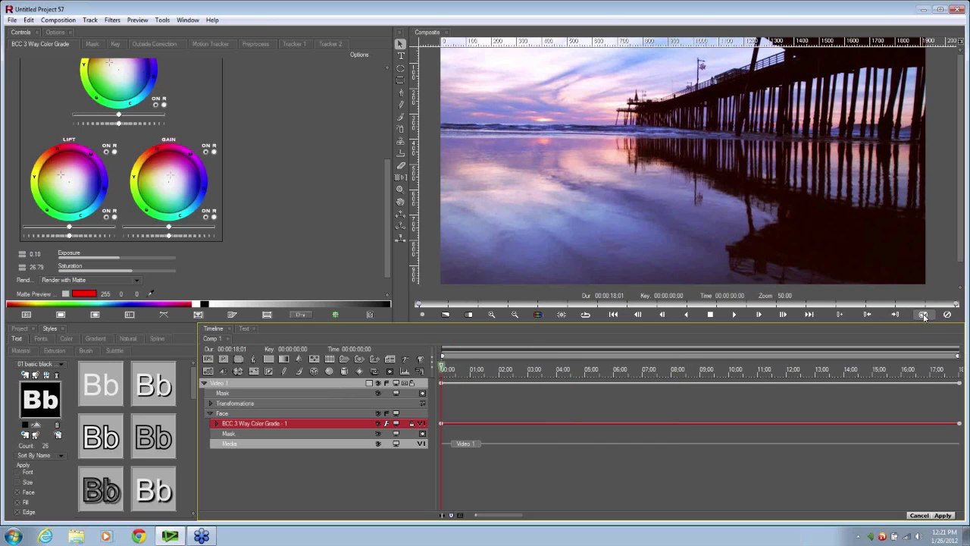
click(920, 317)
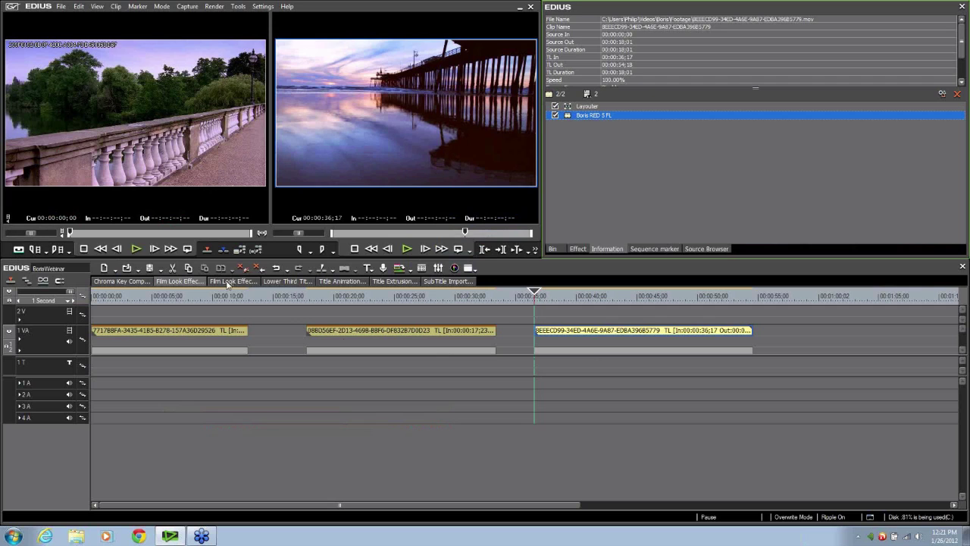
- Switch to the second Film Look sequence and apply Boris RED 5 FL to its first clip, the river bridge, opening the effect's interface
click(226, 281)
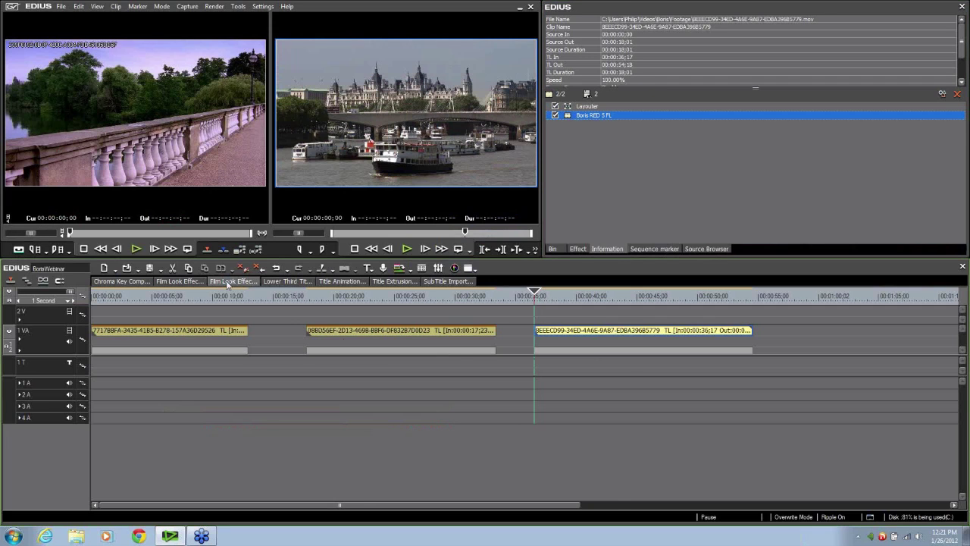
click(128, 346)
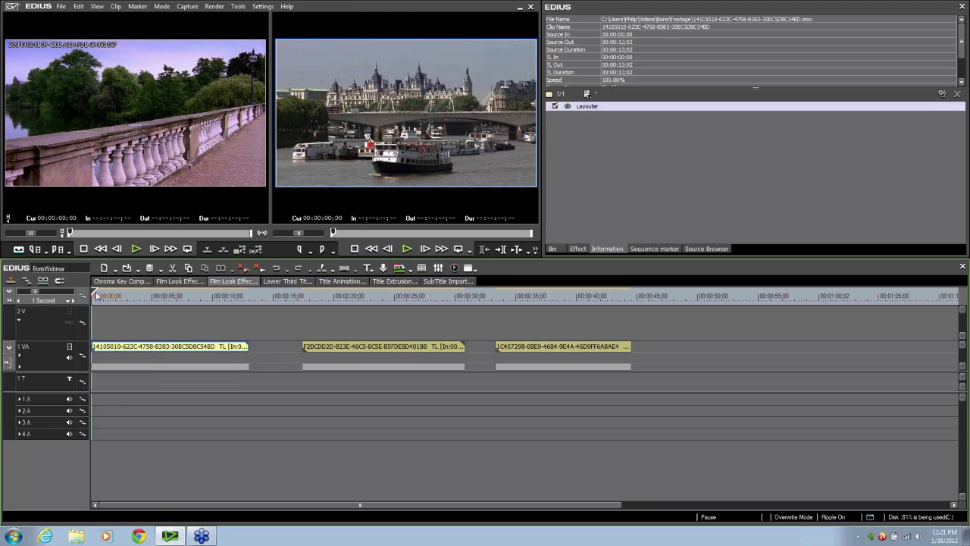
mouse_move(97, 297)
mouse_down()
mouse_move(217, 296)
mouse_move(93, 297)
mouse_up()
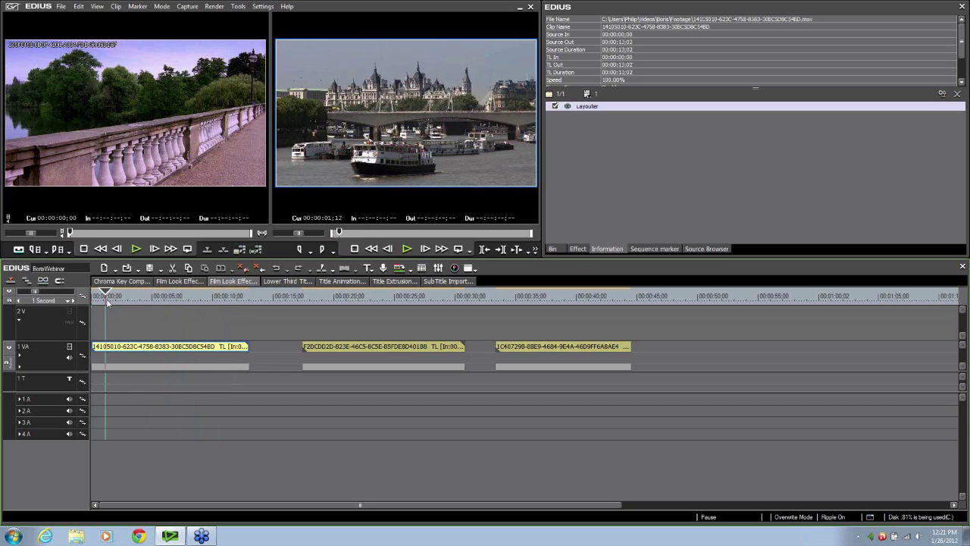
click(578, 249)
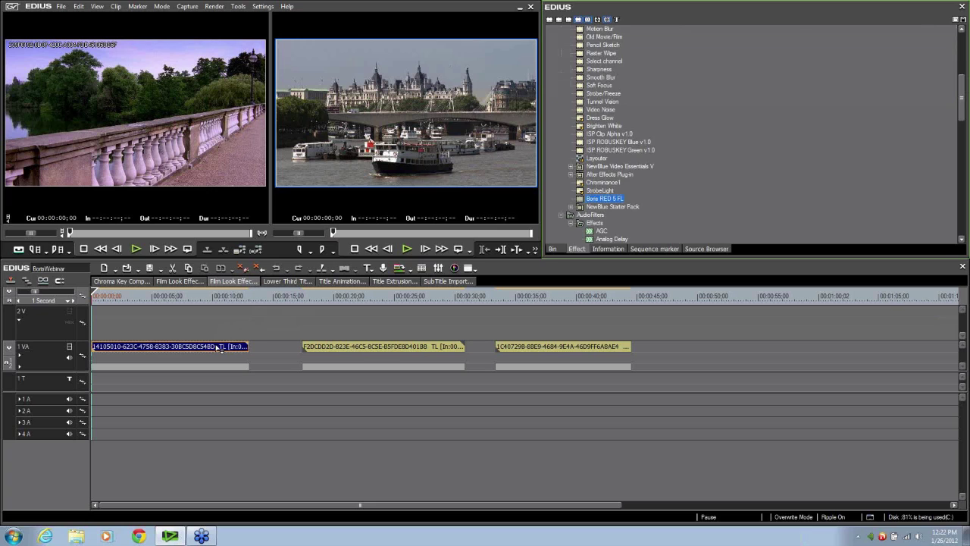
drag(219, 347, 220, 348)
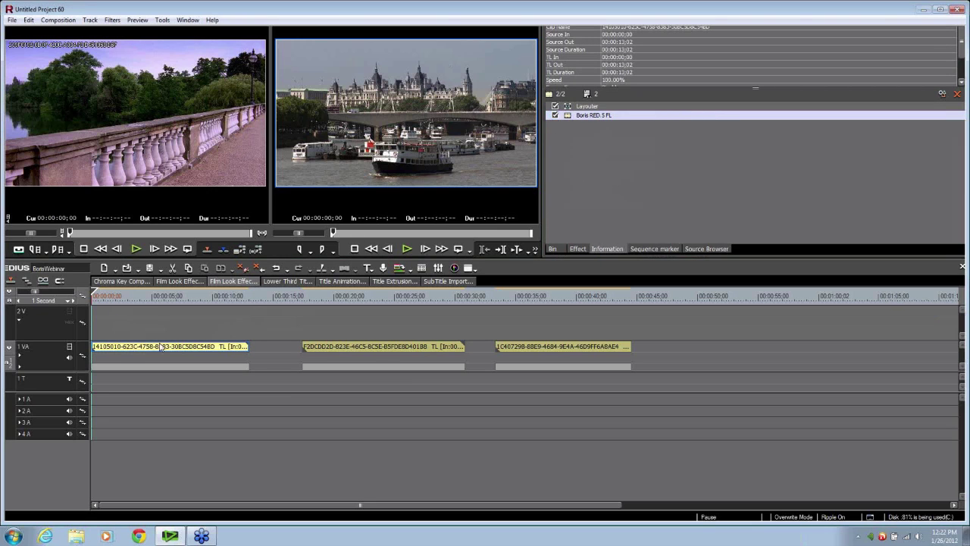
- Add the BCC Film Process filter to the river clip's Video 1 track and select it to show its controls
right_click(280, 384)
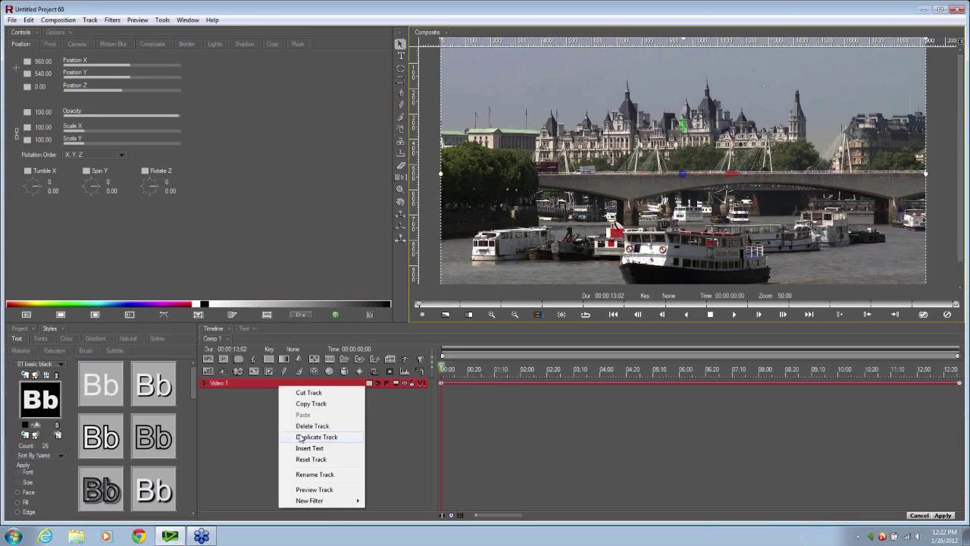
mouse_move(342, 501)
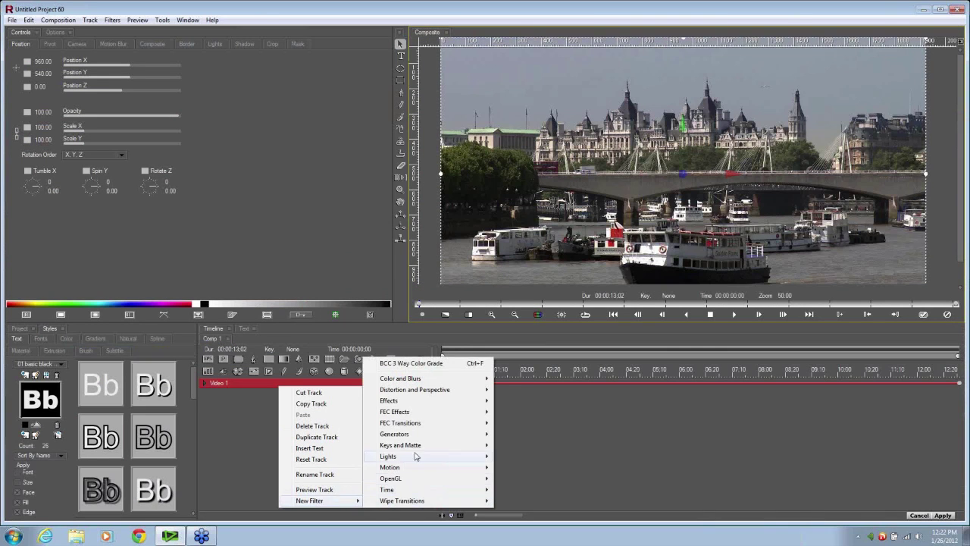
mouse_move(427, 383)
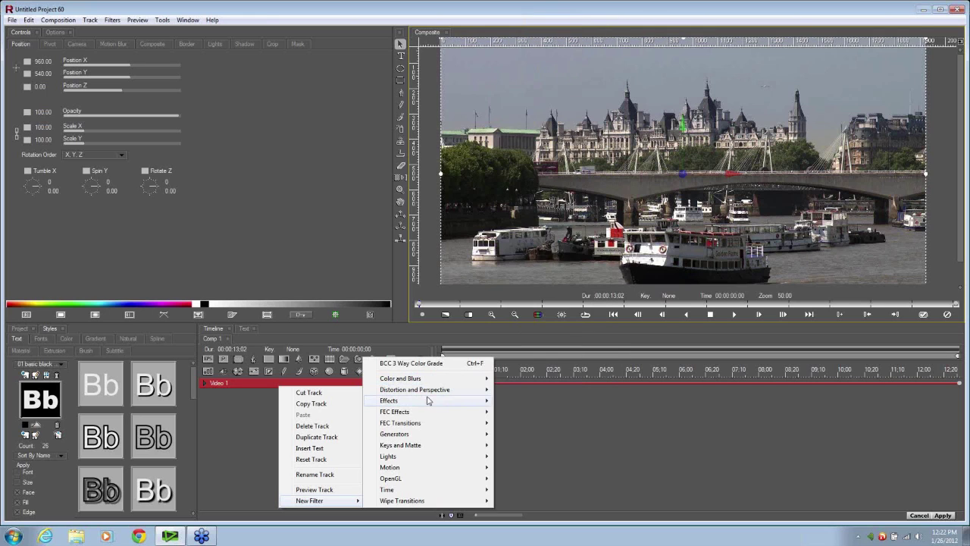
mouse_move(428, 400)
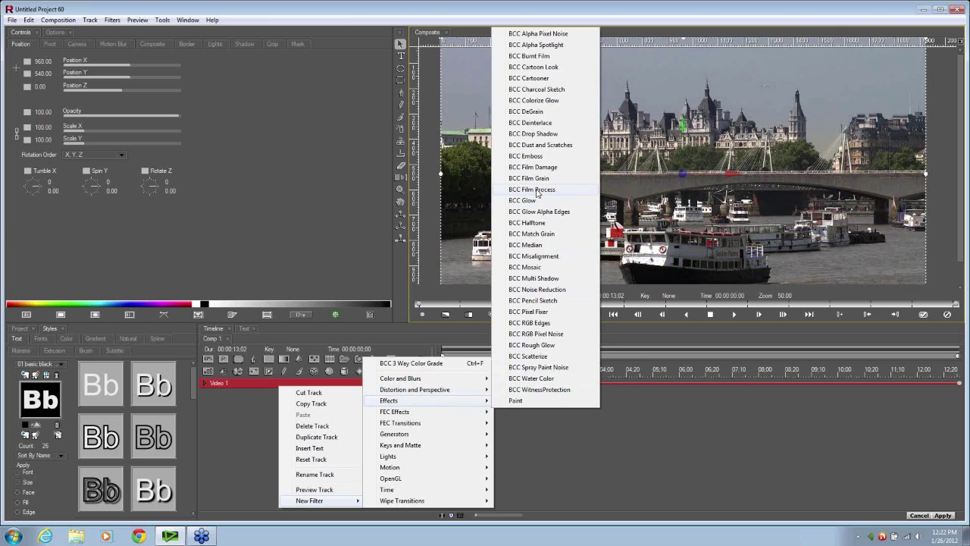
click(537, 191)
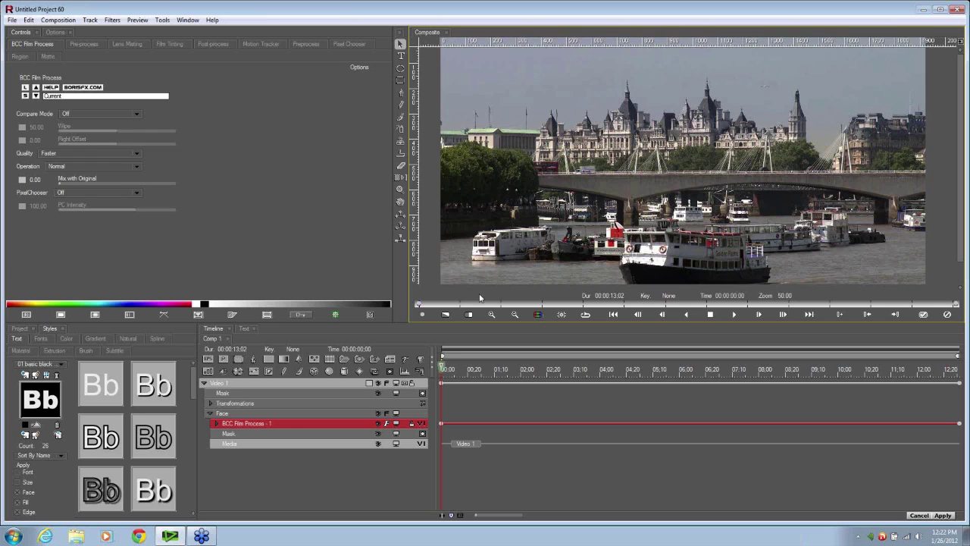
click(294, 423)
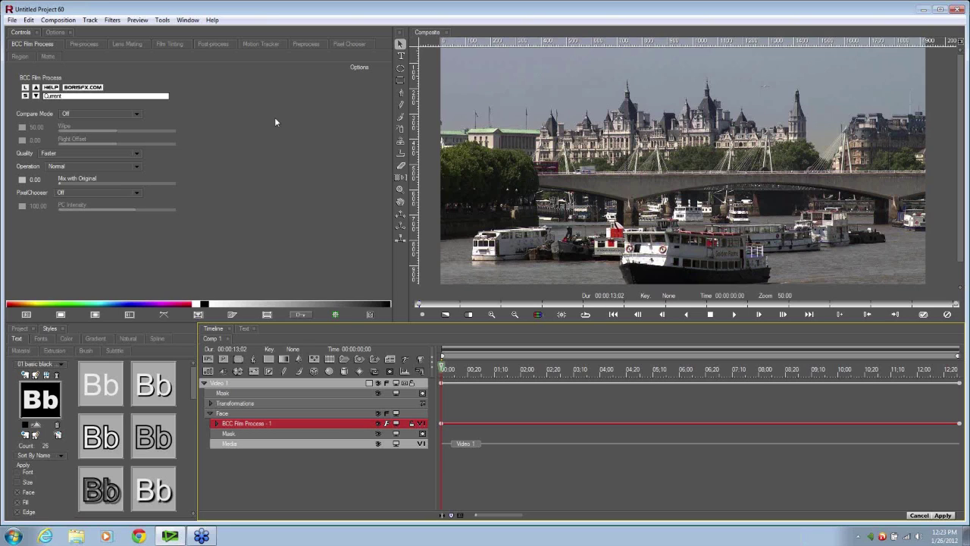
click(25, 88)
click(25, 88)
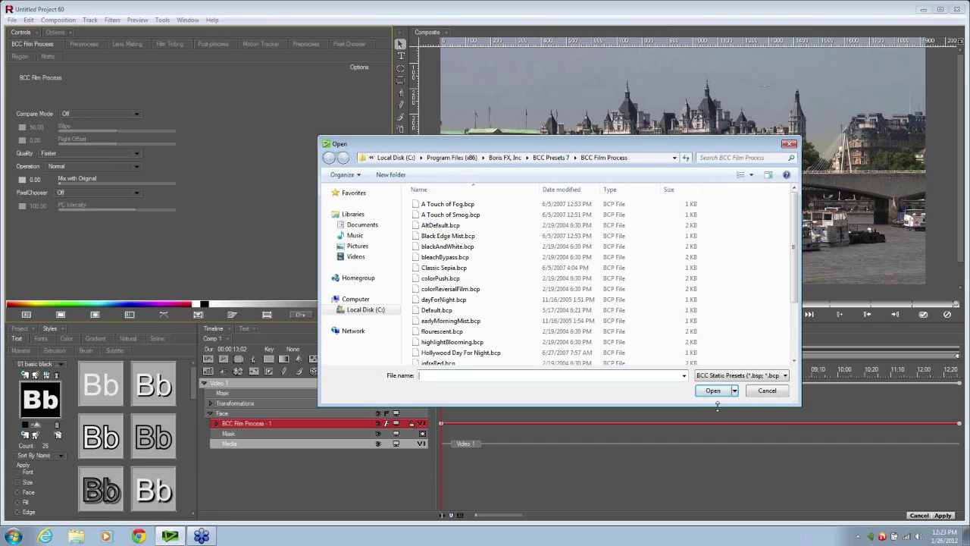
click(767, 391)
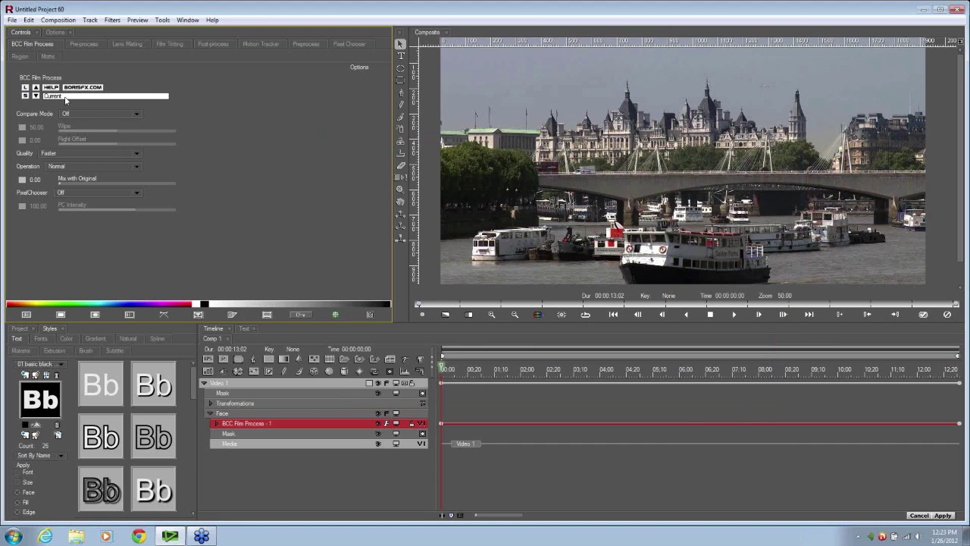
- Load the colorPush.bcp preset into the river clip's BCC Film Process filter, set Post Brightness to 18.75 and apply the effect
click(66, 97)
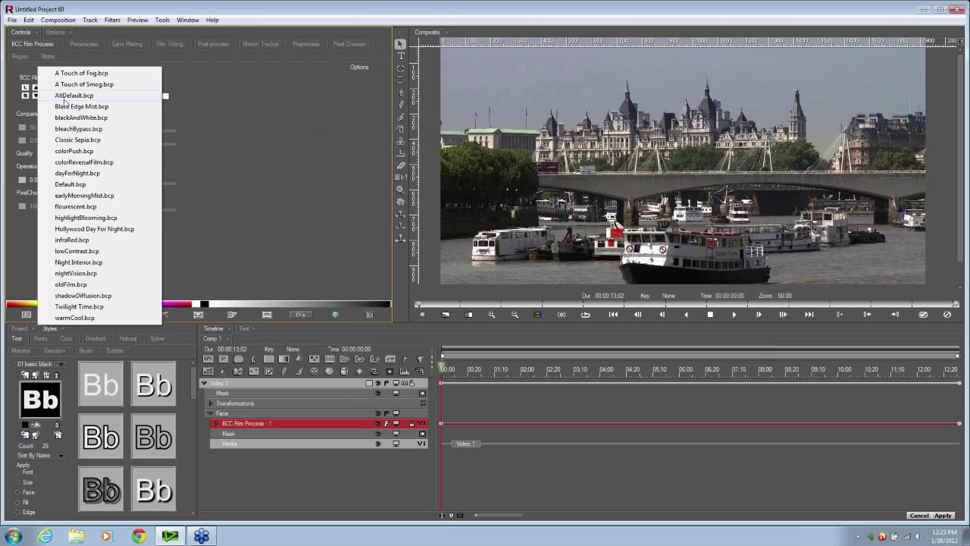
click(73, 151)
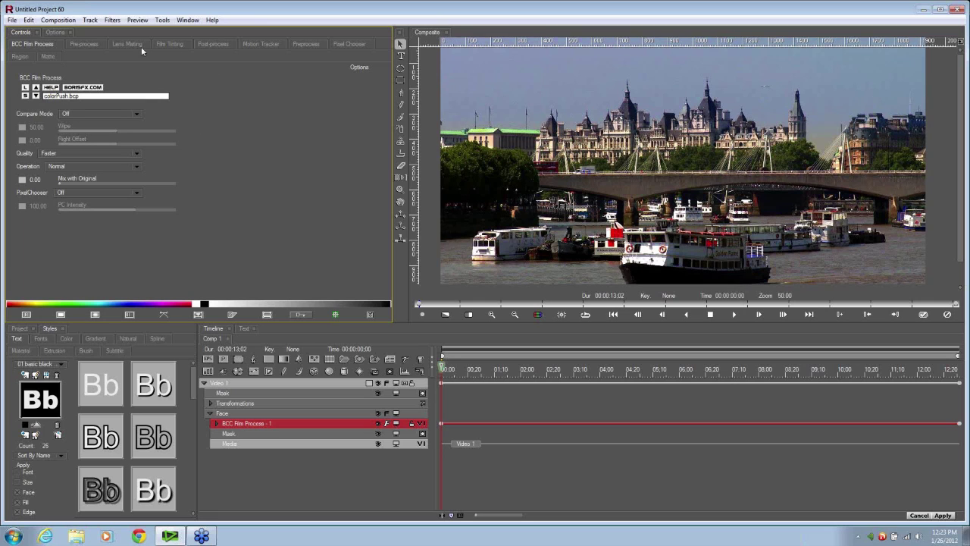
click(211, 45)
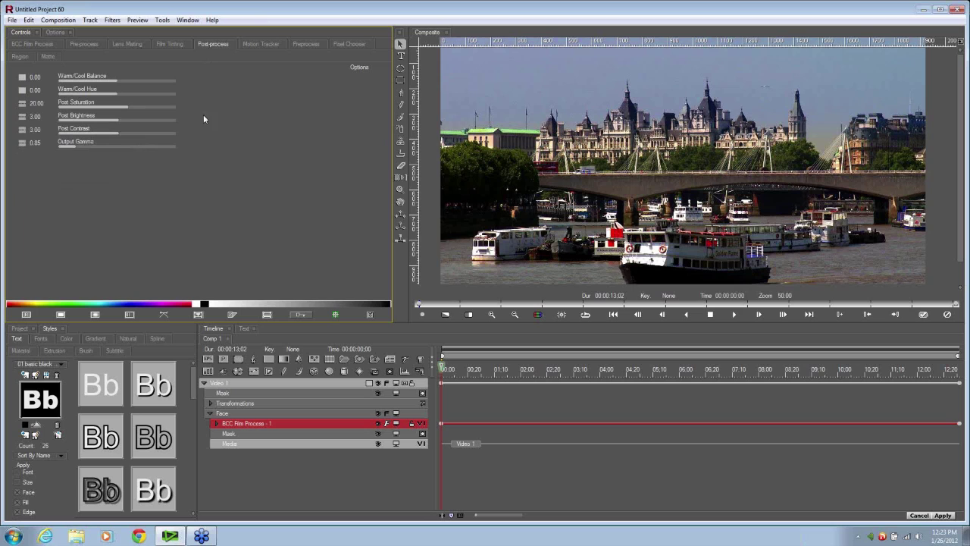
click(117, 120)
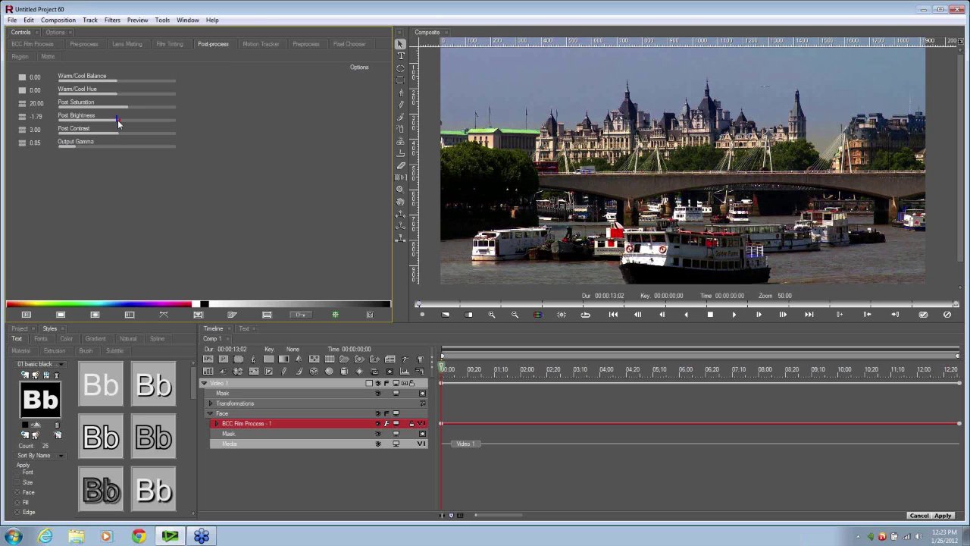
drag(117, 120, 130, 120)
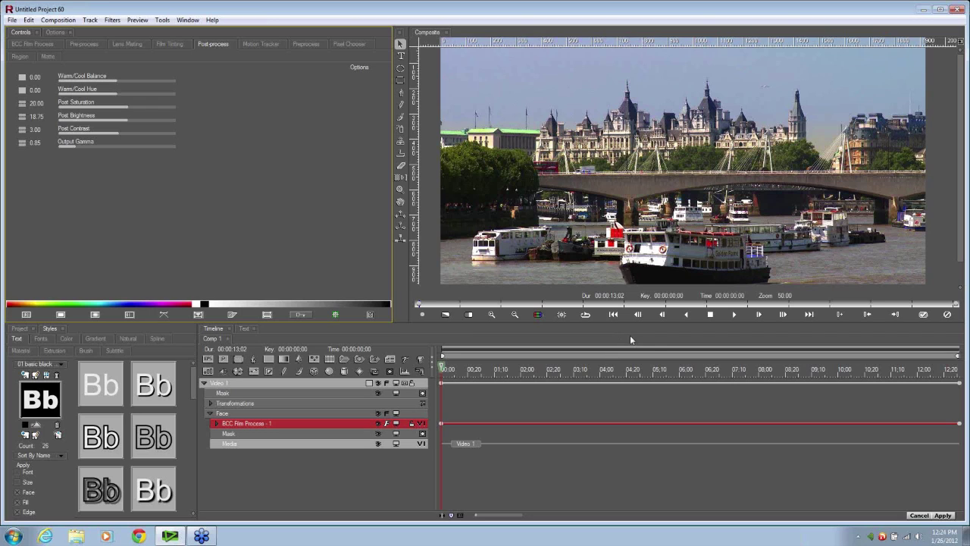
click(924, 314)
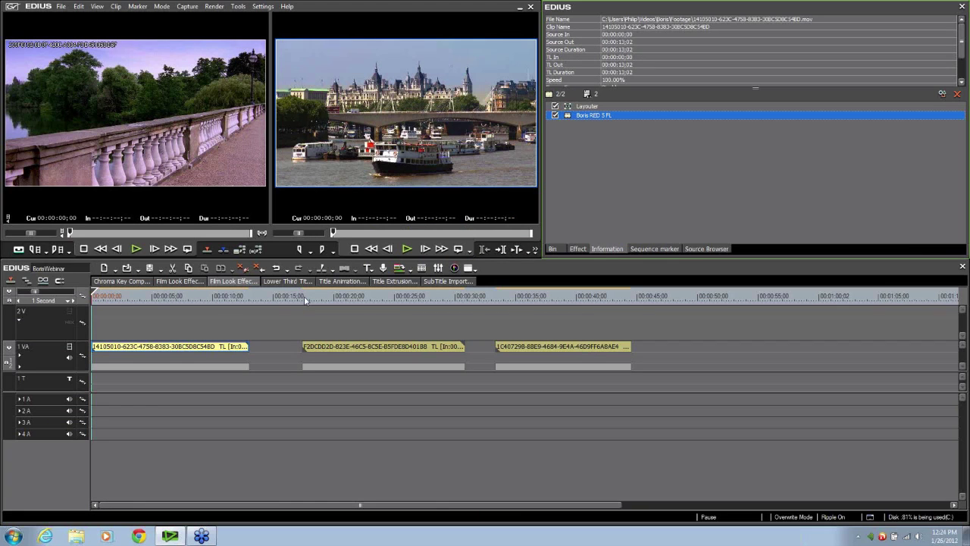
- Apply Boris RED 5 FL to the second clip in the sequence, the Big Ben shot, and open the effect's interface
click(304, 296)
click(325, 346)
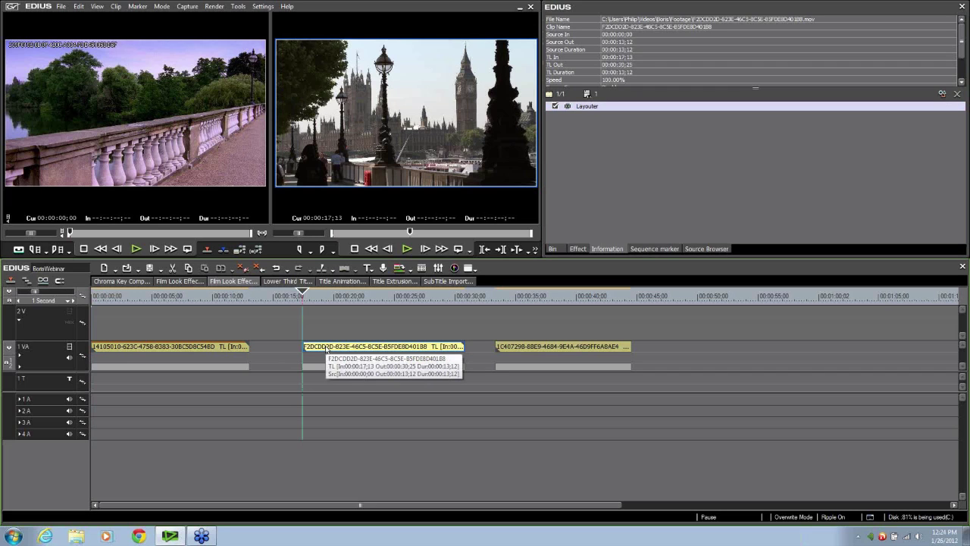
click(574, 250)
drag(605, 198, 422, 348)
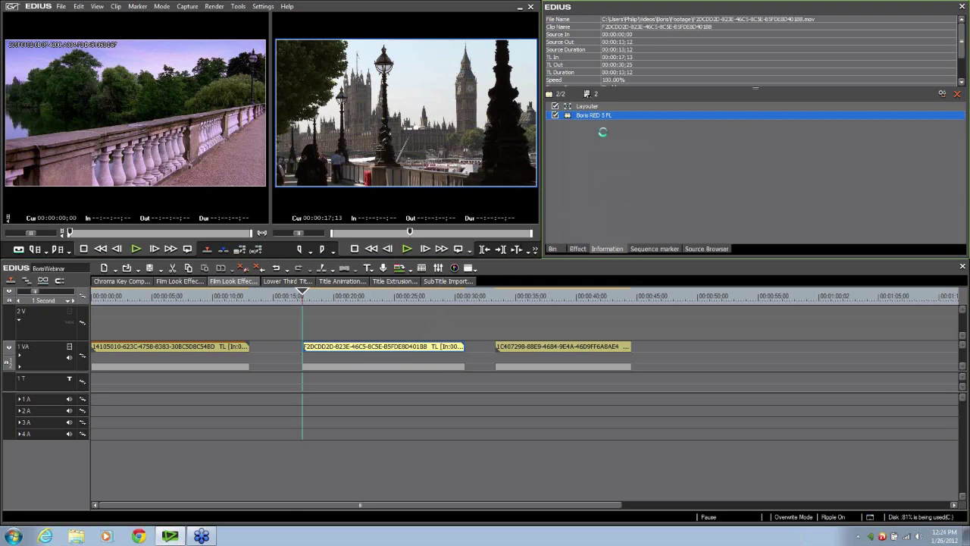
click(603, 116)
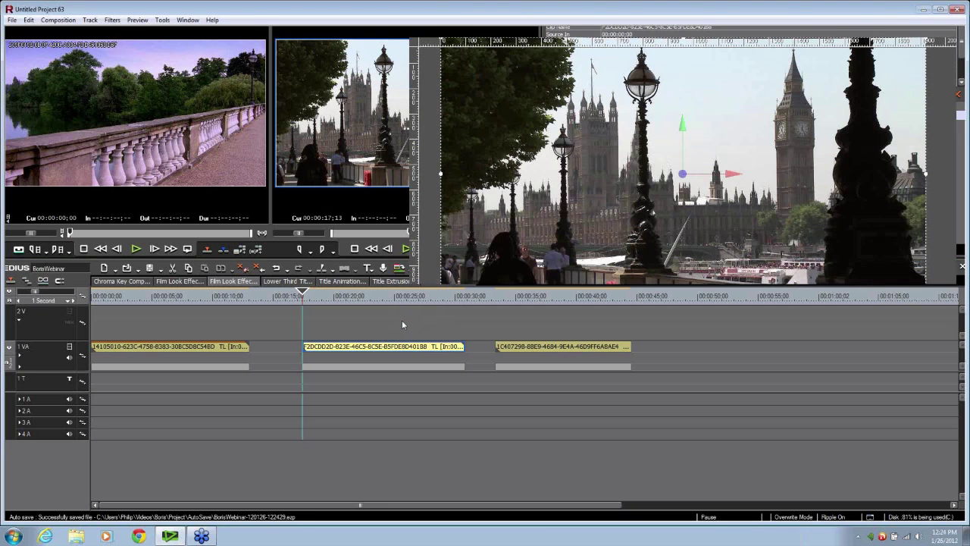
- Add the BCC Film Damage filter from the Effects category to the Big Ben clip's Video 1 track
right_click(322, 383)
mouse_move(364, 498)
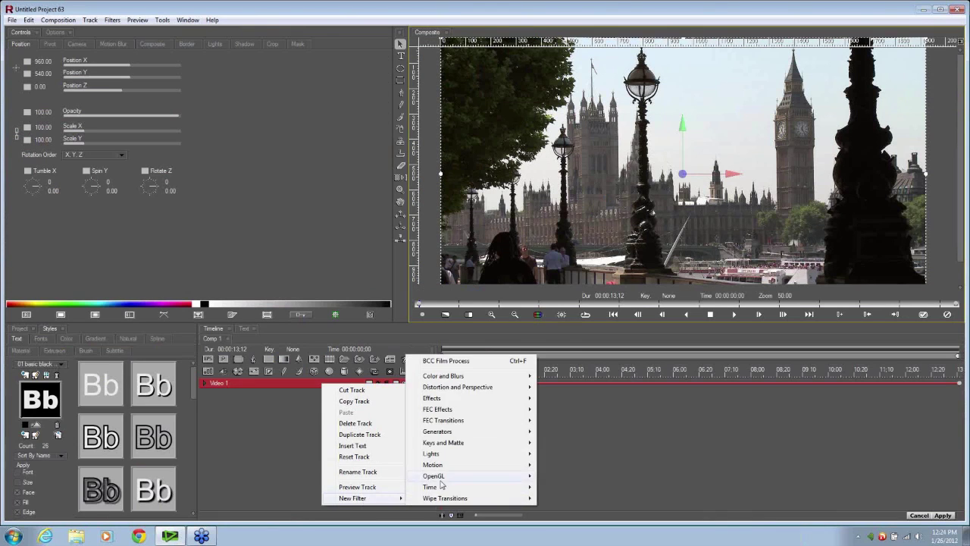
mouse_move(443, 401)
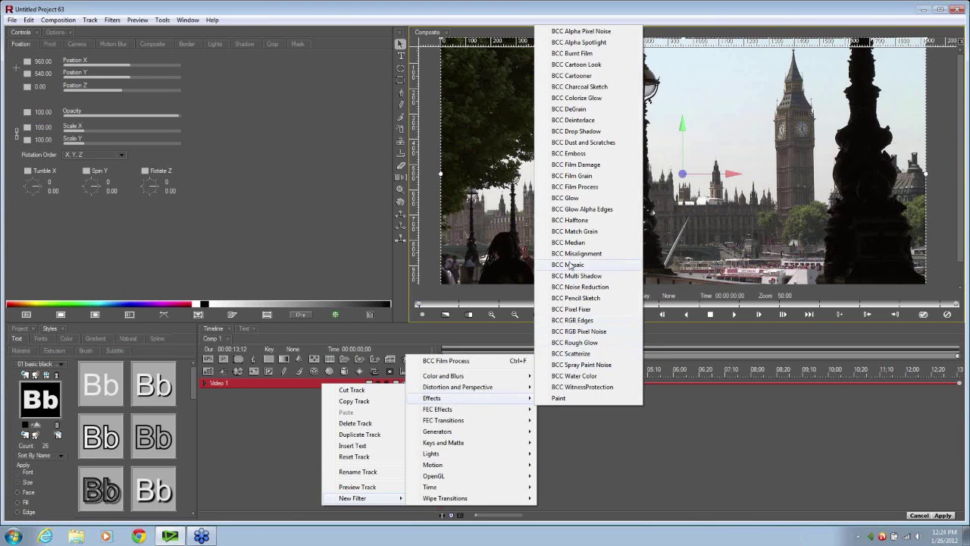
click(577, 165)
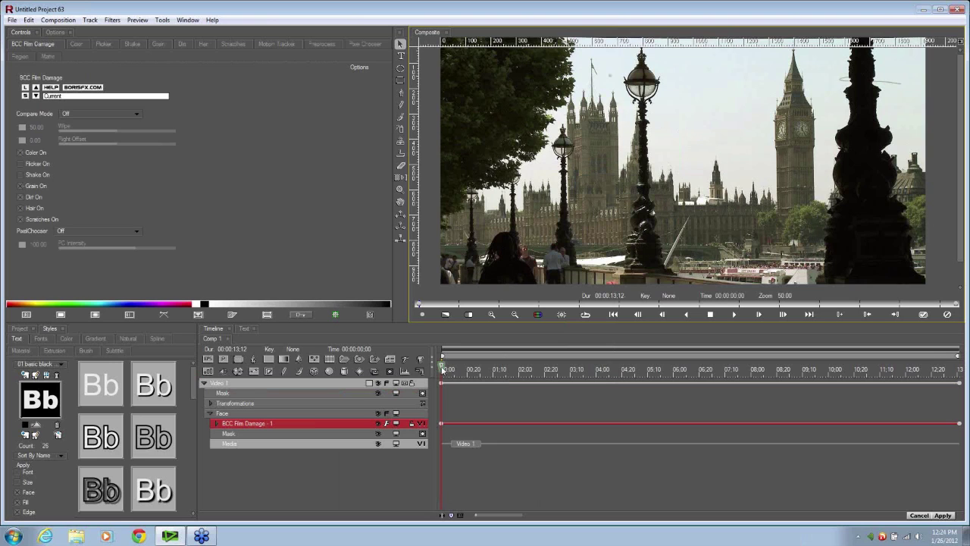
- Examine the default film damage at several points along the Big Ben clip and return to its start
click(442, 369)
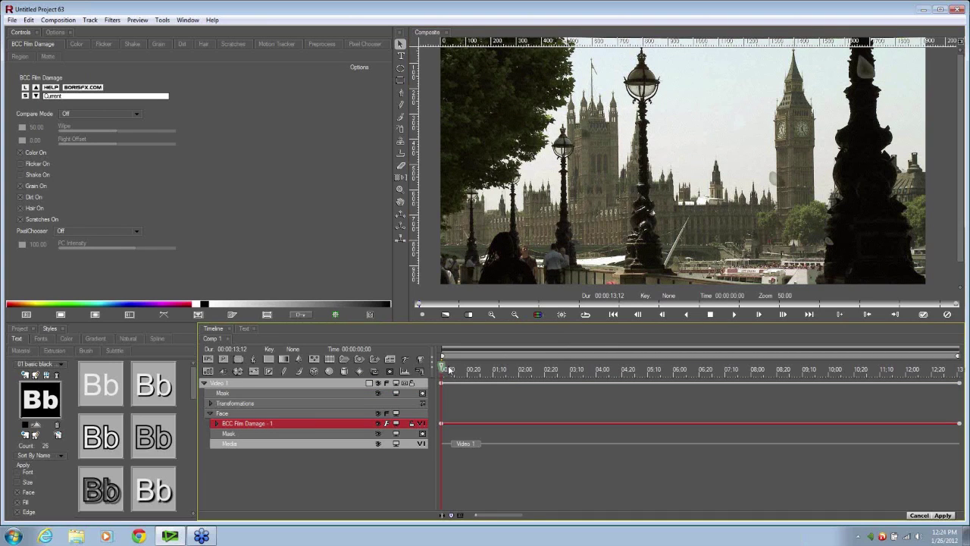
drag(450, 370, 753, 385)
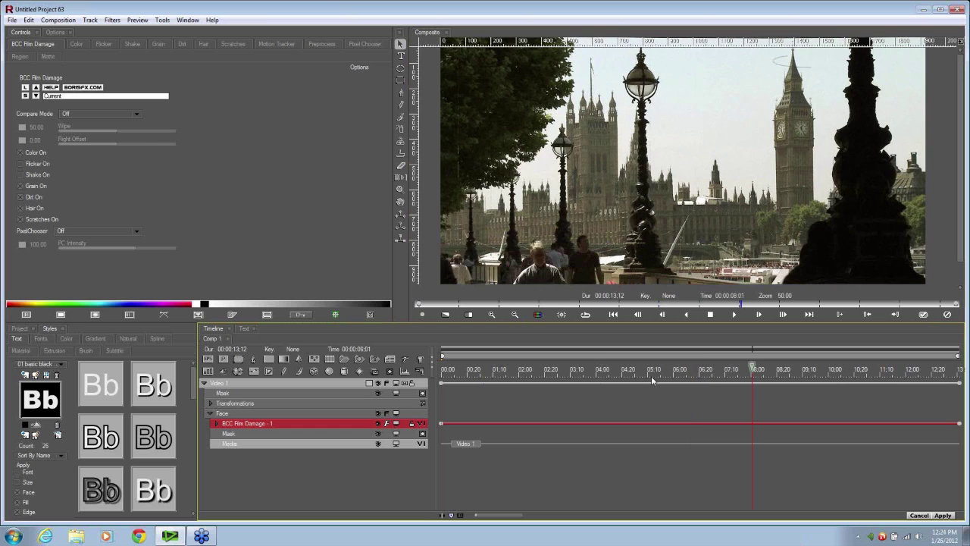
drag(652, 380, 535, 366)
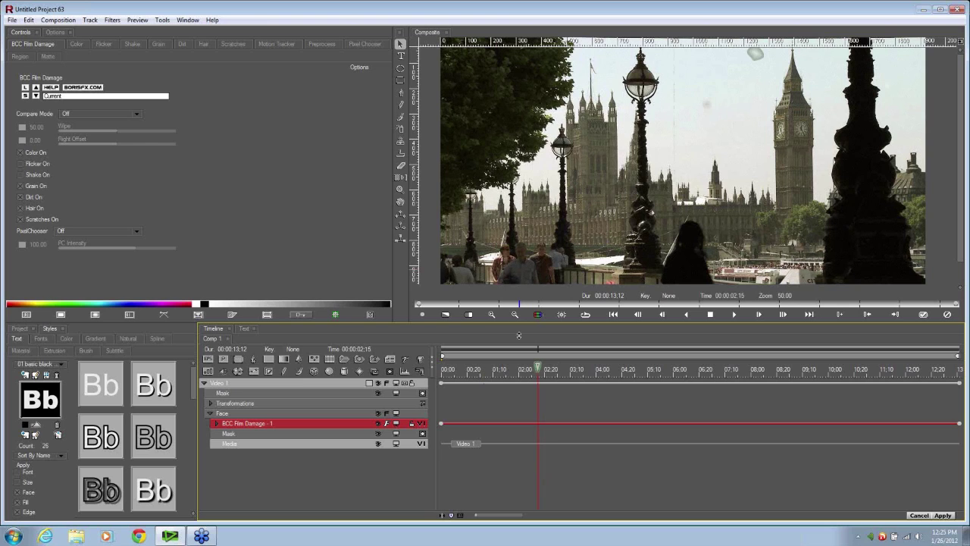
click(541, 370)
key(Left)
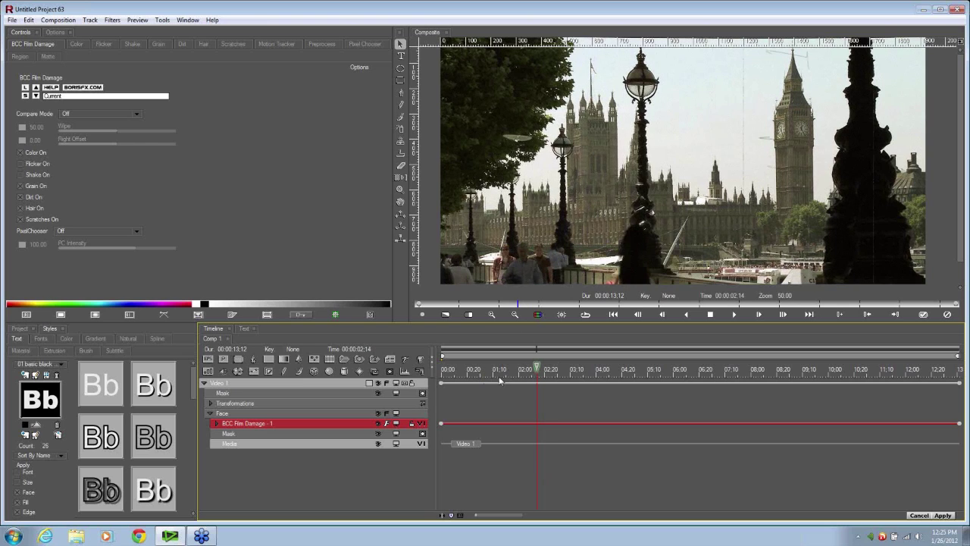
click(474, 369)
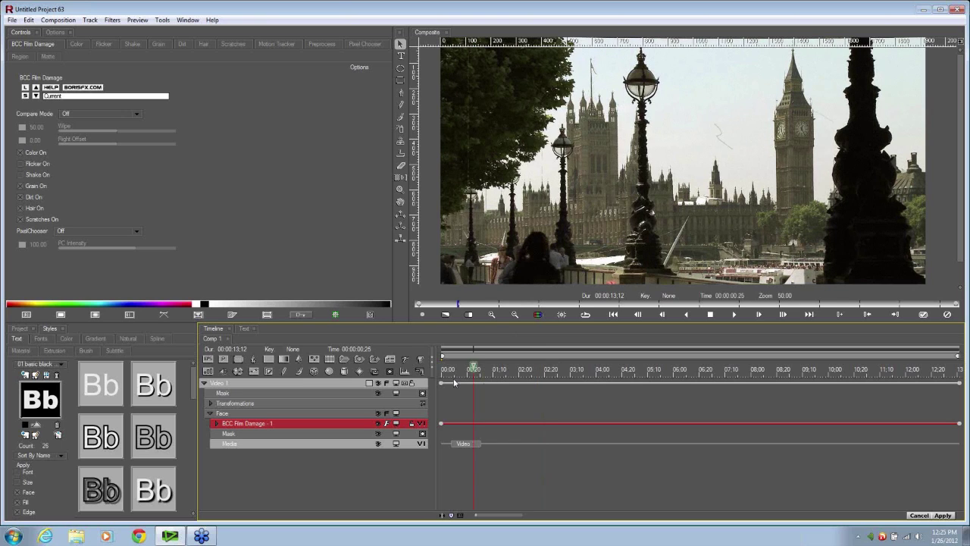
drag(455, 382, 438, 383)
- Load the oldBW.bcp preset into the BCC Film Damage filter and preview it on the first frames
click(85, 98)
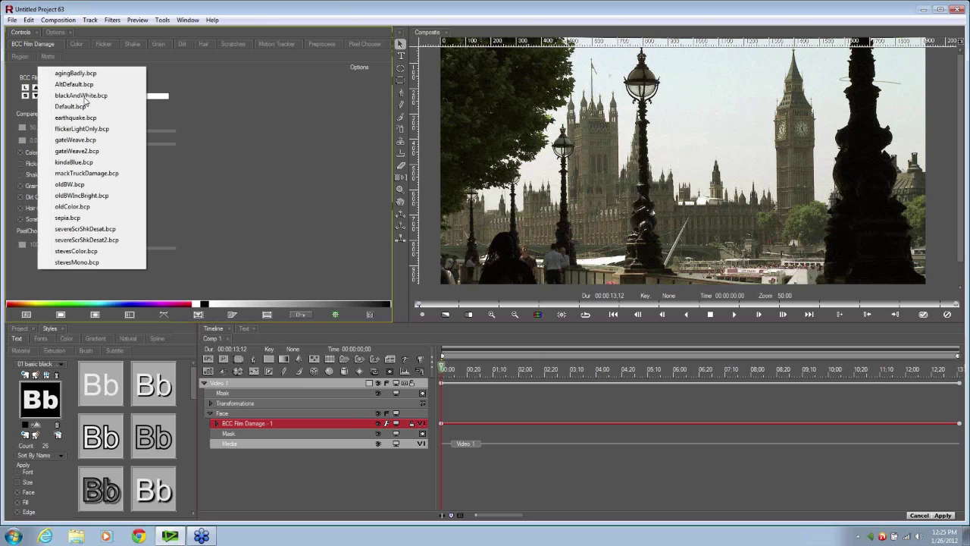
click(66, 185)
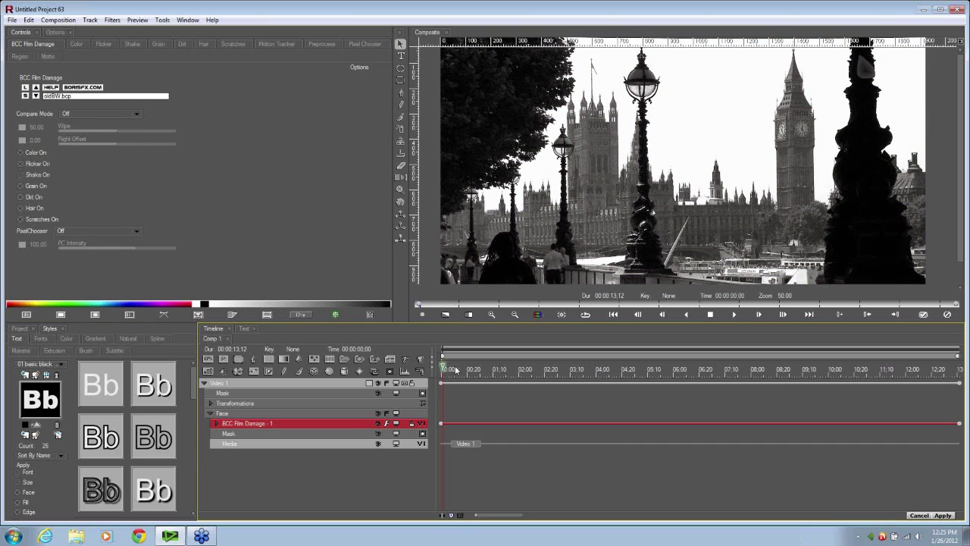
drag(456, 369, 266, 229)
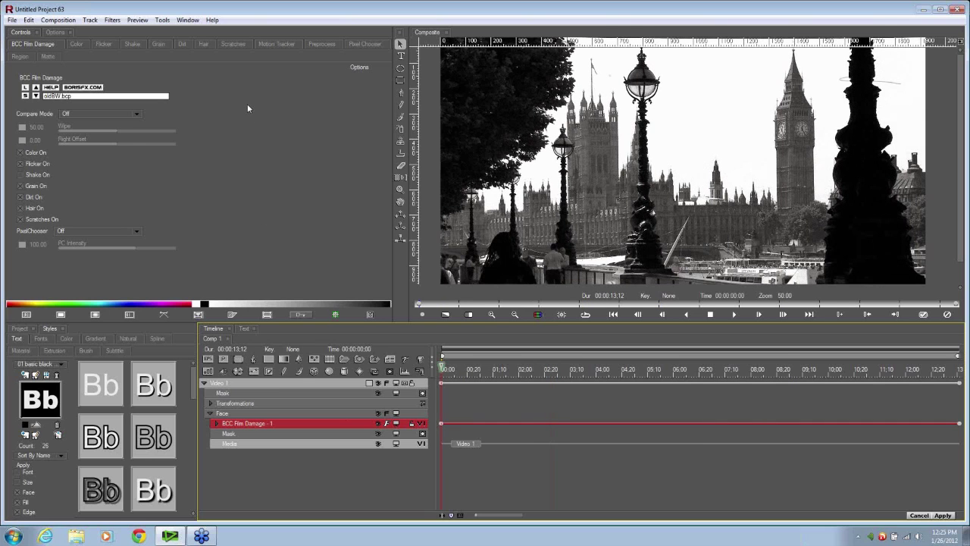
- Set the film damage filter's Scratch Density to 18.97
click(231, 44)
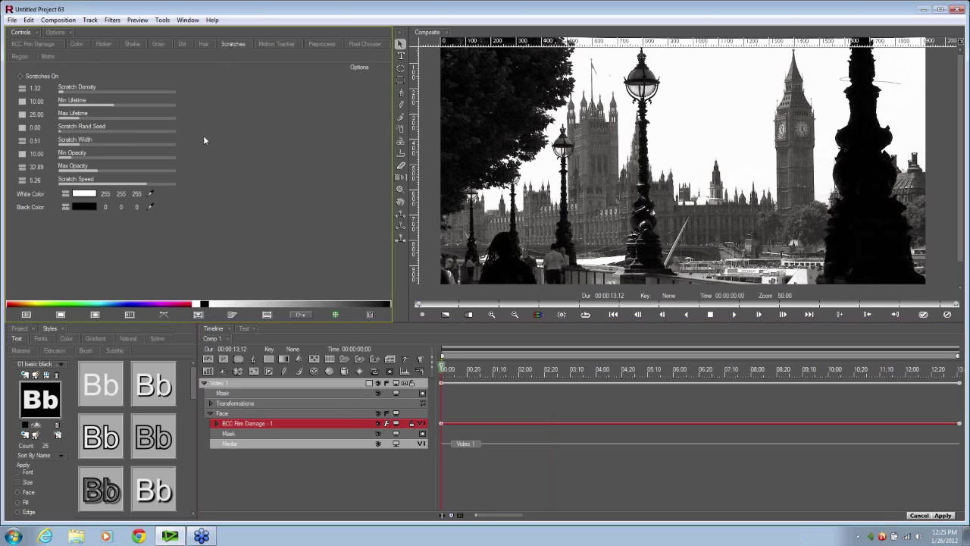
click(64, 92)
drag(64, 92, 76, 92)
drag(76, 92, 106, 95)
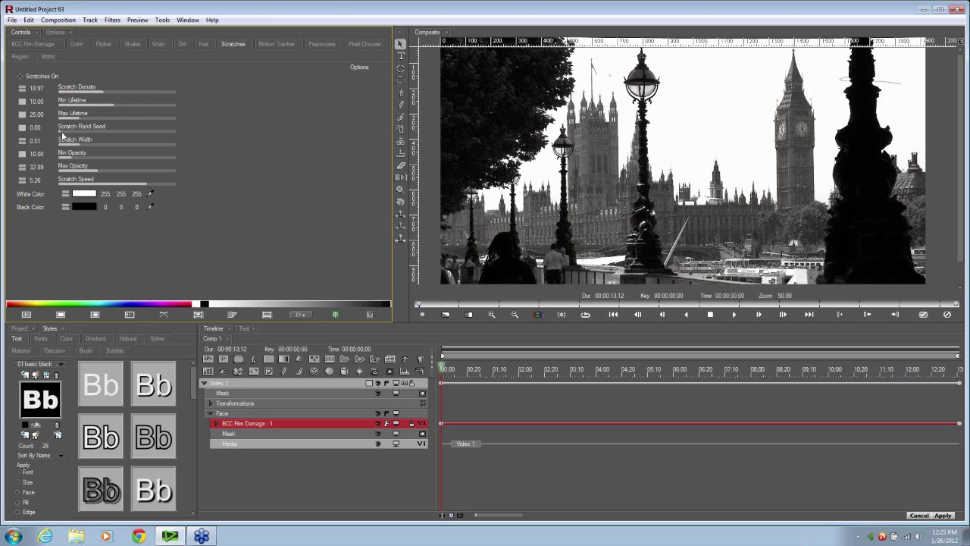
- Set the Scratch Rand Seed to 352.68, the Scratch Width to 1.02 and the scratches' Max Opacity to 44.64
drag(61, 134, 66, 133)
drag(66, 132, 94, 148)
drag(94, 147, 101, 146)
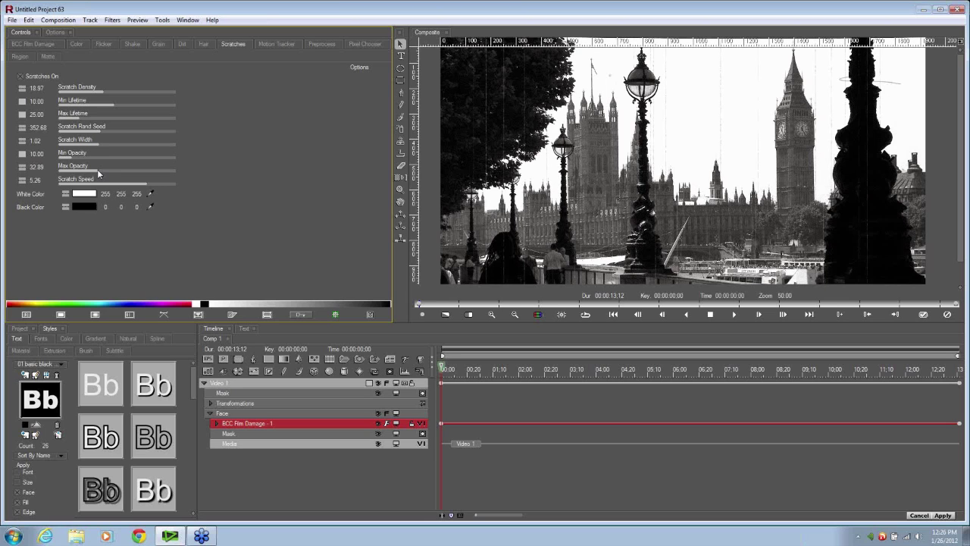
drag(98, 174, 113, 172)
- Examine the heavier scratches at several points along the Big Ben clip and return to its first frame
click(454, 370)
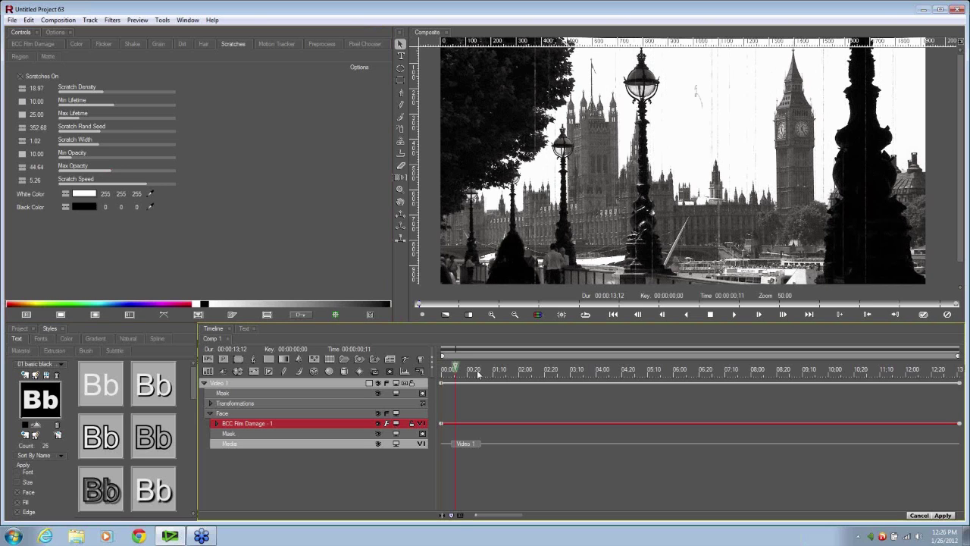
click(520, 369)
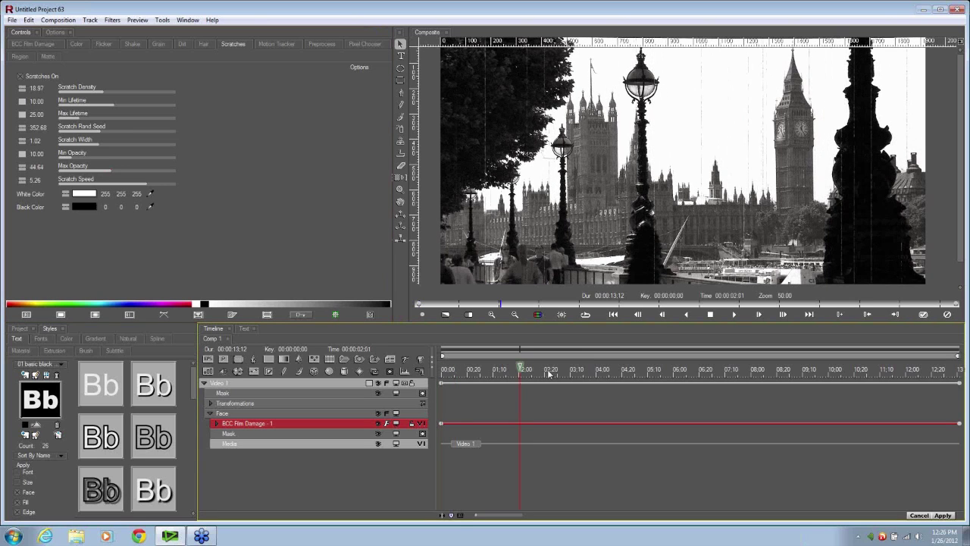
click(615, 369)
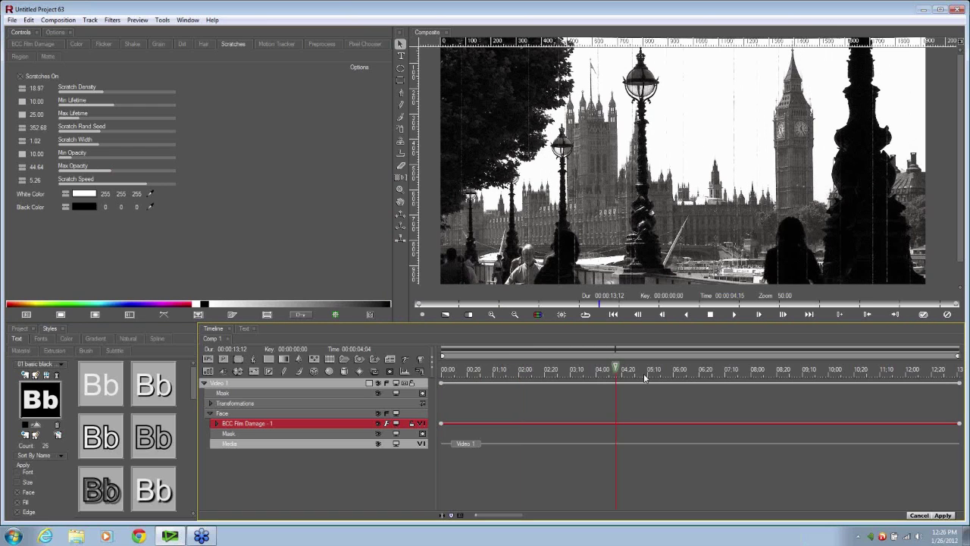
click(672, 372)
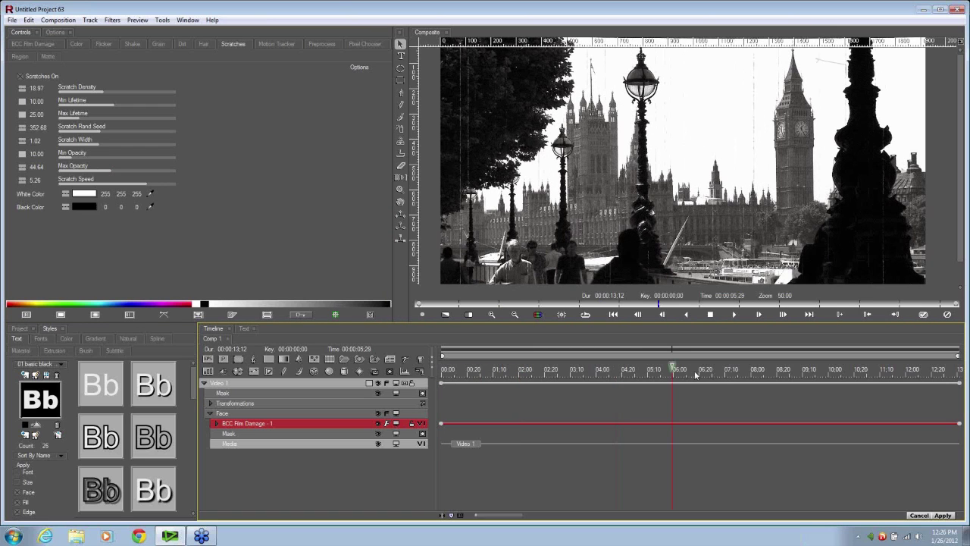
click(708, 371)
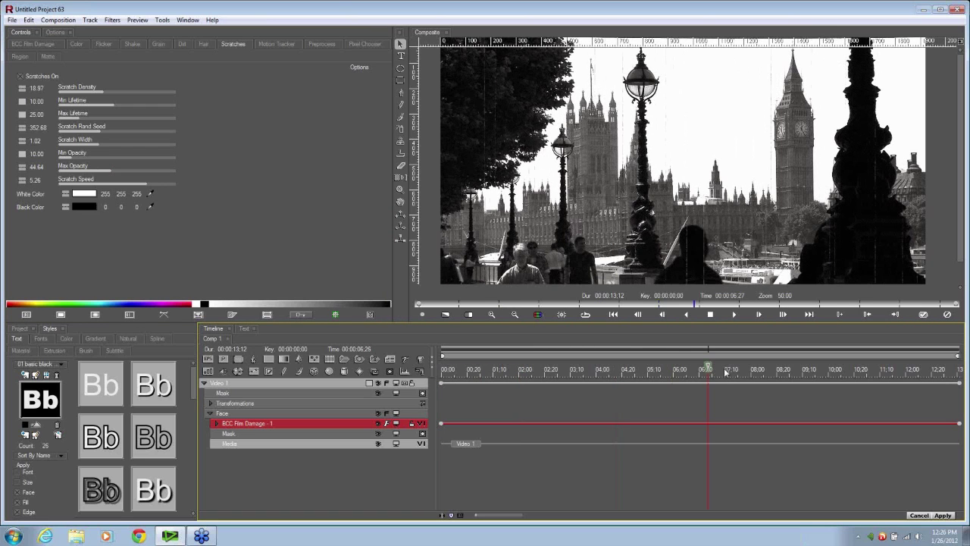
click(665, 372)
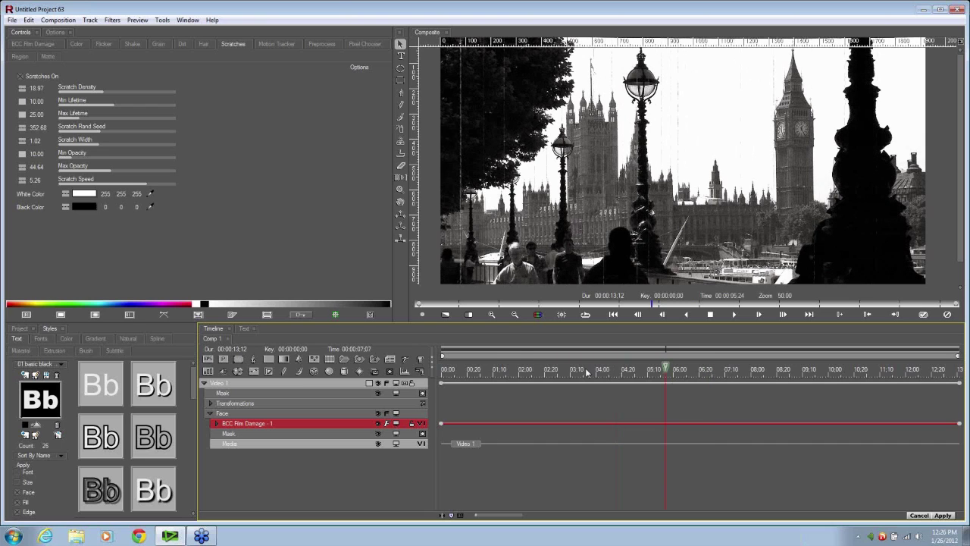
click(519, 371)
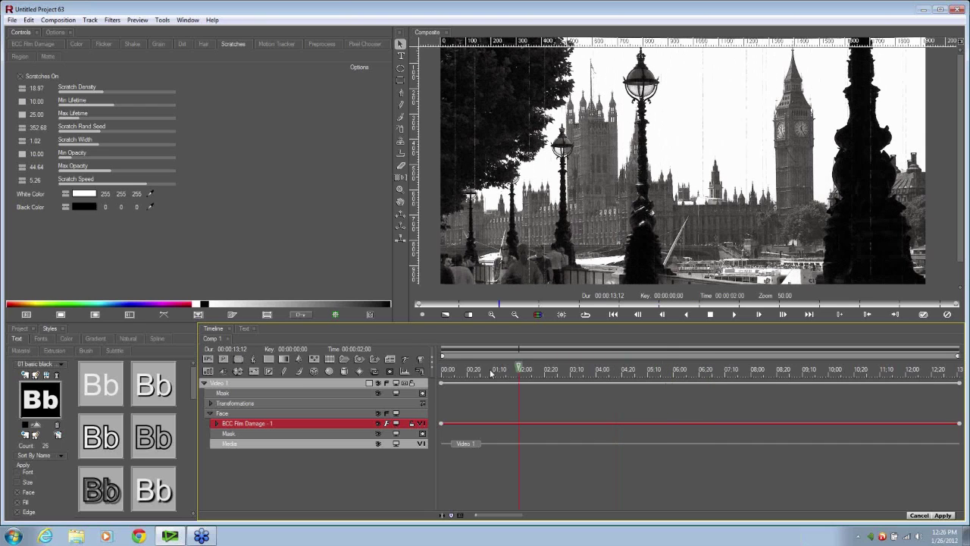
click(457, 371)
click(441, 373)
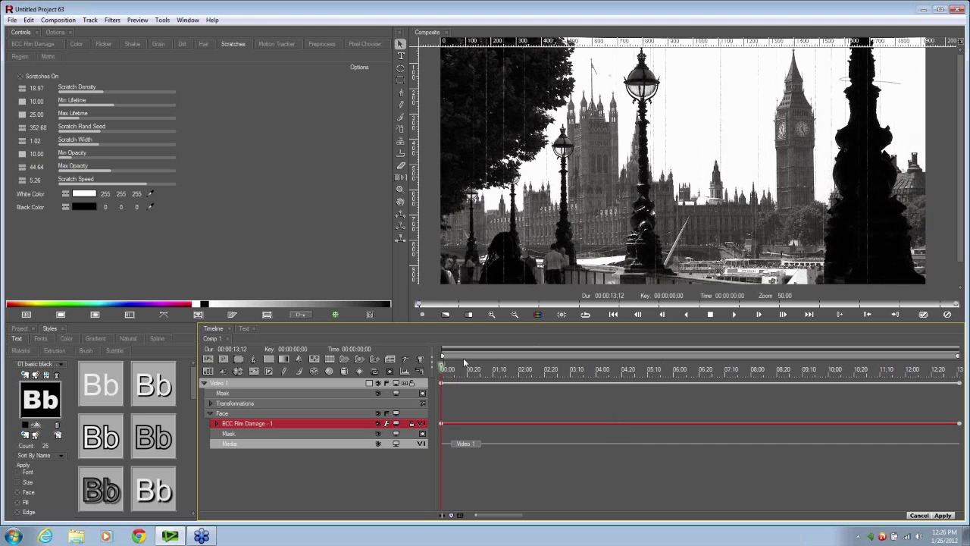
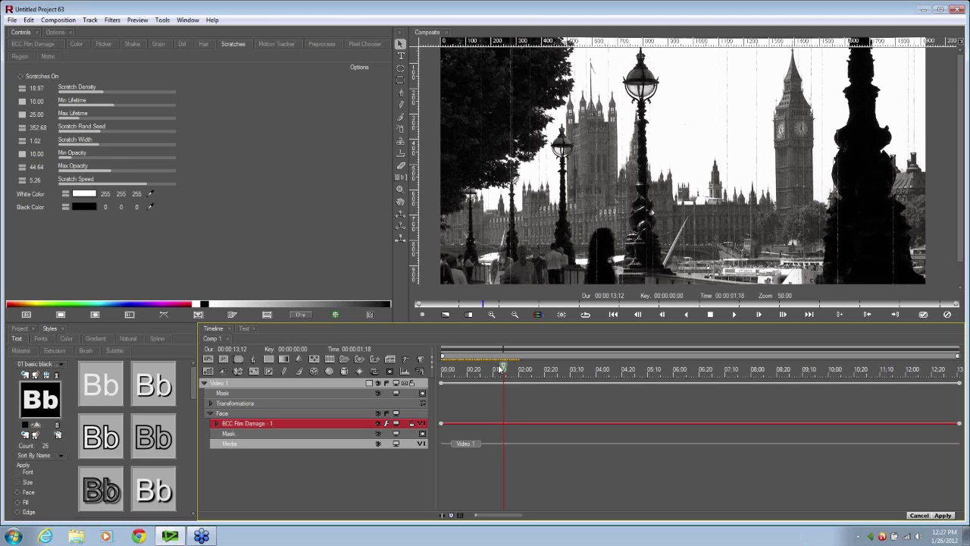
key(Home)
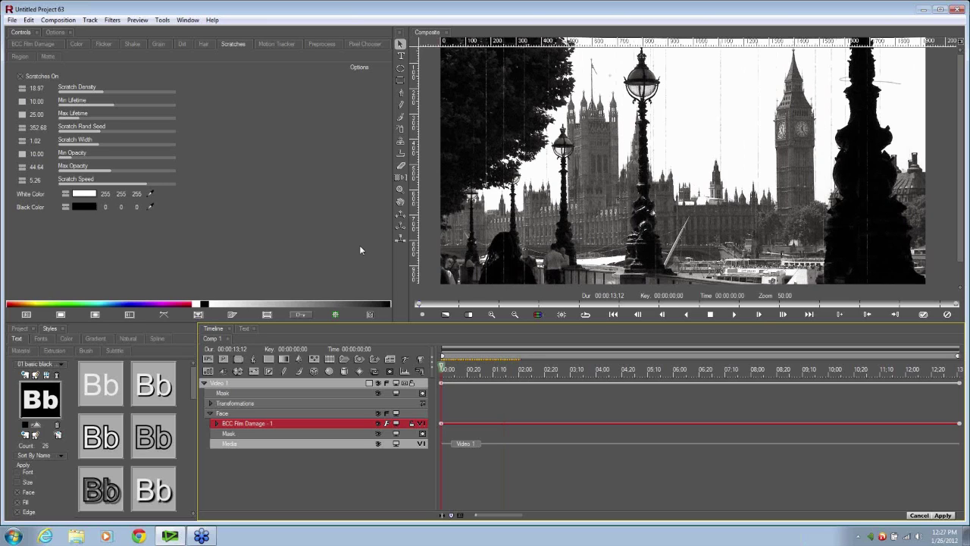
- Apply the film damage effect to the Big Ben clip, and add Boris RED 5 FL to the rocky seashore clip and open it
click(924, 316)
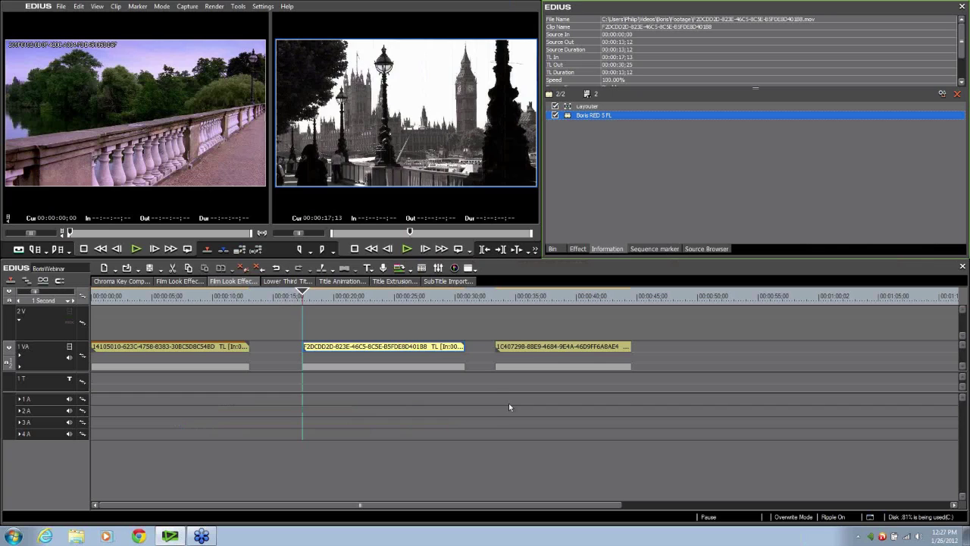
click(512, 348)
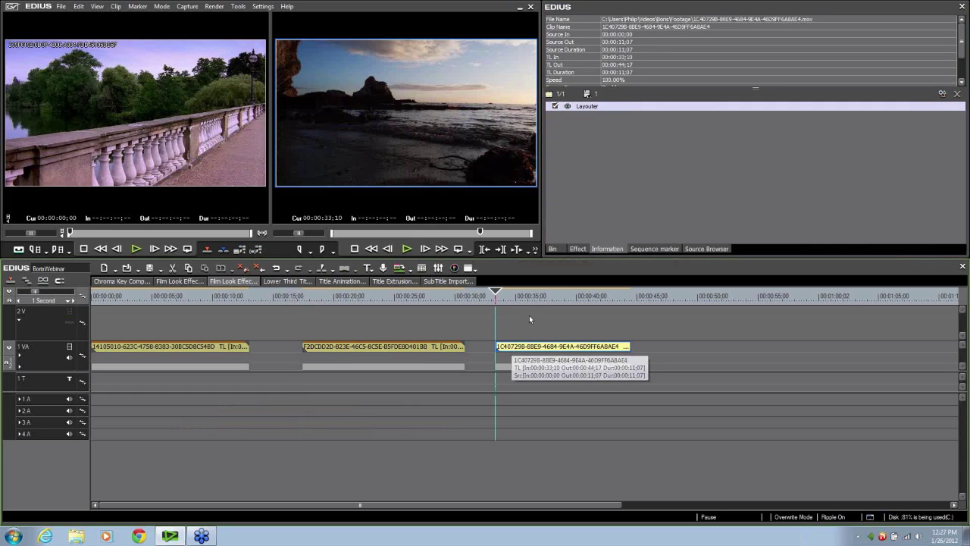
click(579, 249)
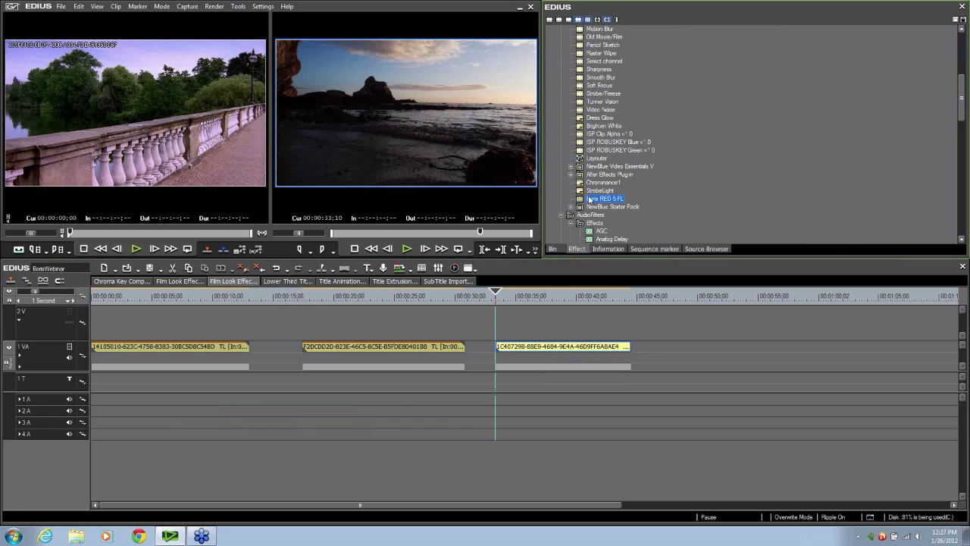
click(540, 347)
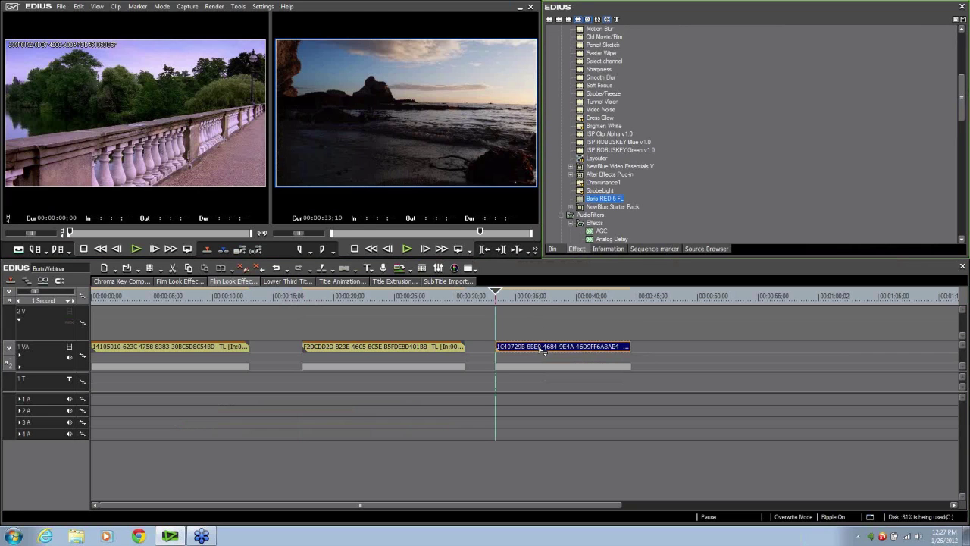
click(607, 249)
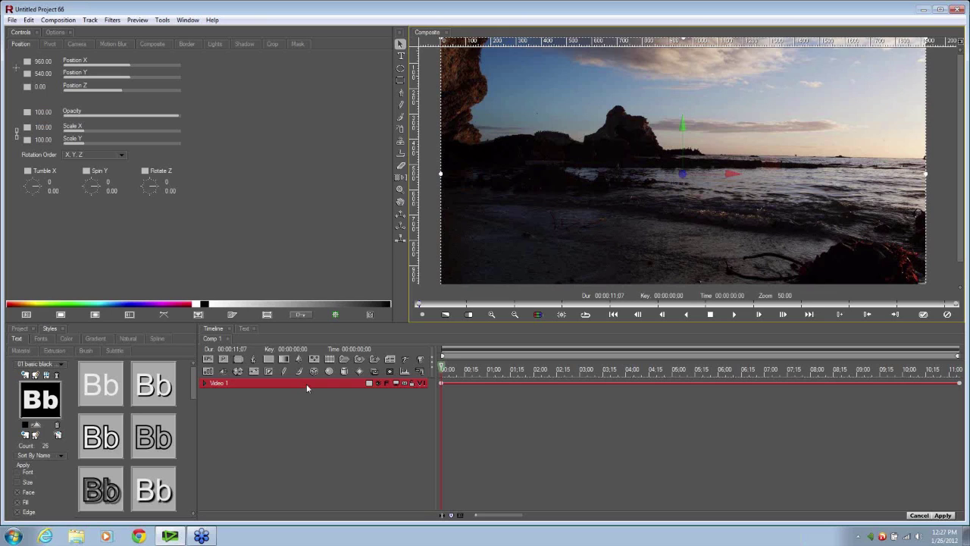
- Add the BCC Film Process filter to the seashore video track and load its Hollywood Day For Night.bcp preset
right_click(270, 385)
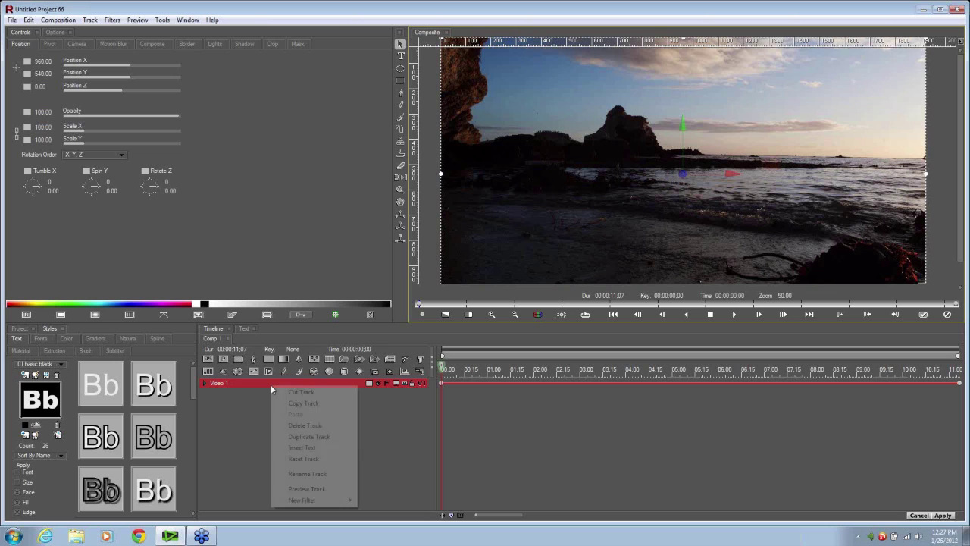
mouse_move(303, 503)
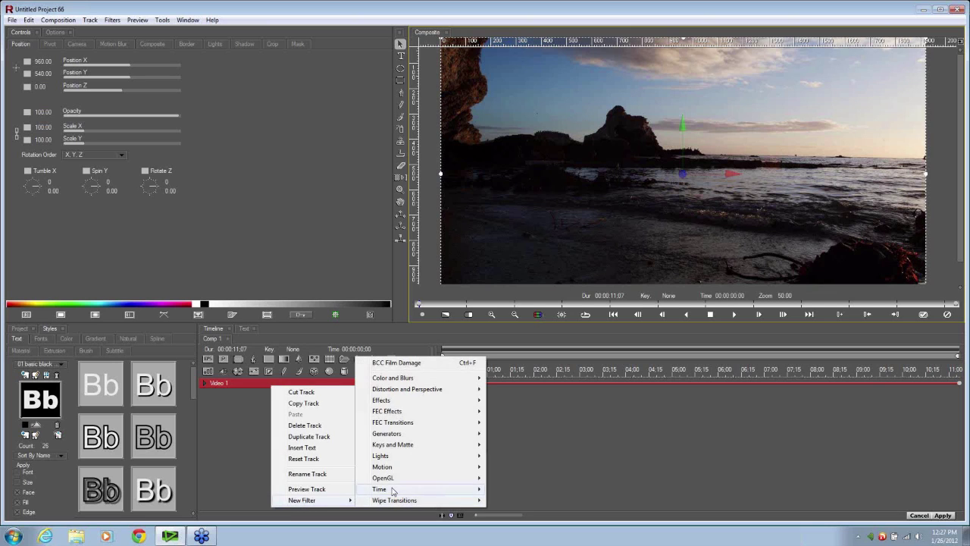
mouse_move(405, 403)
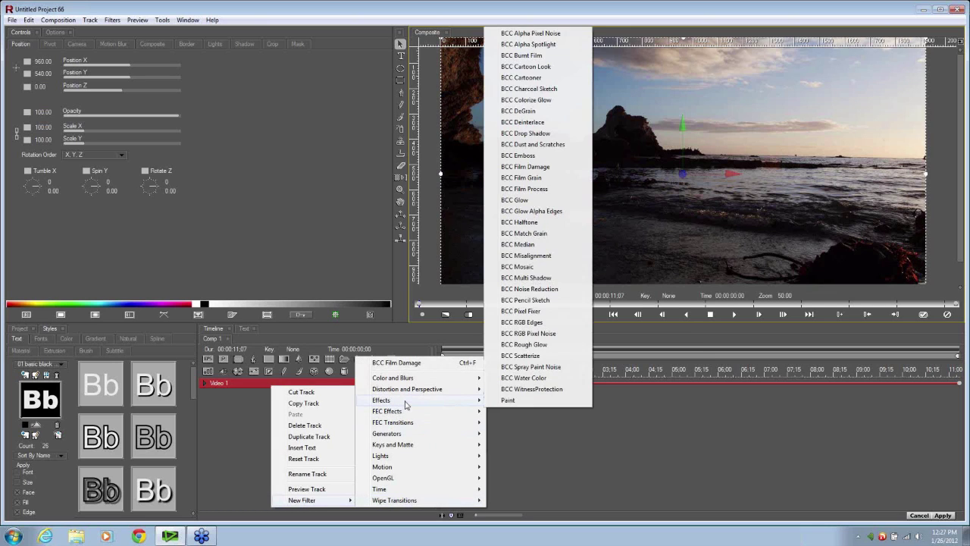
click(542, 190)
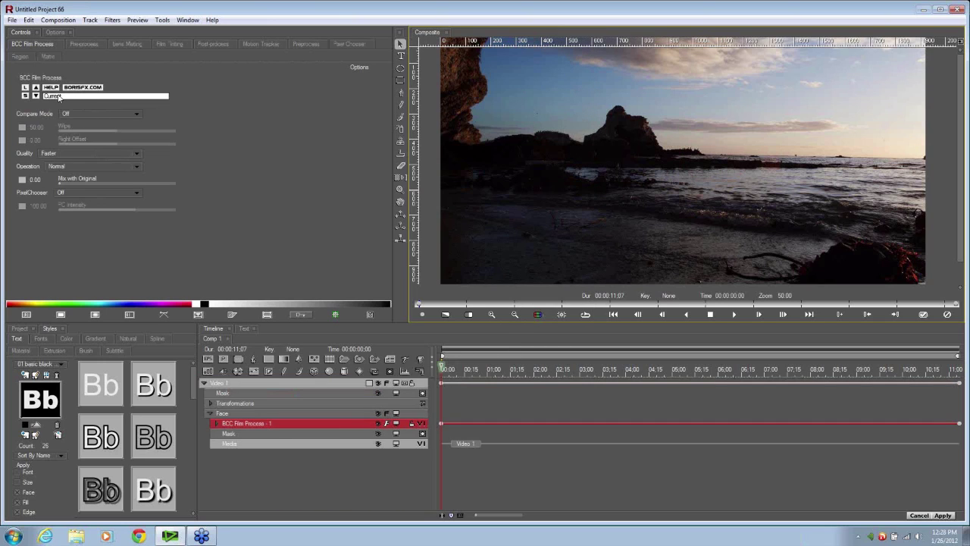
click(54, 95)
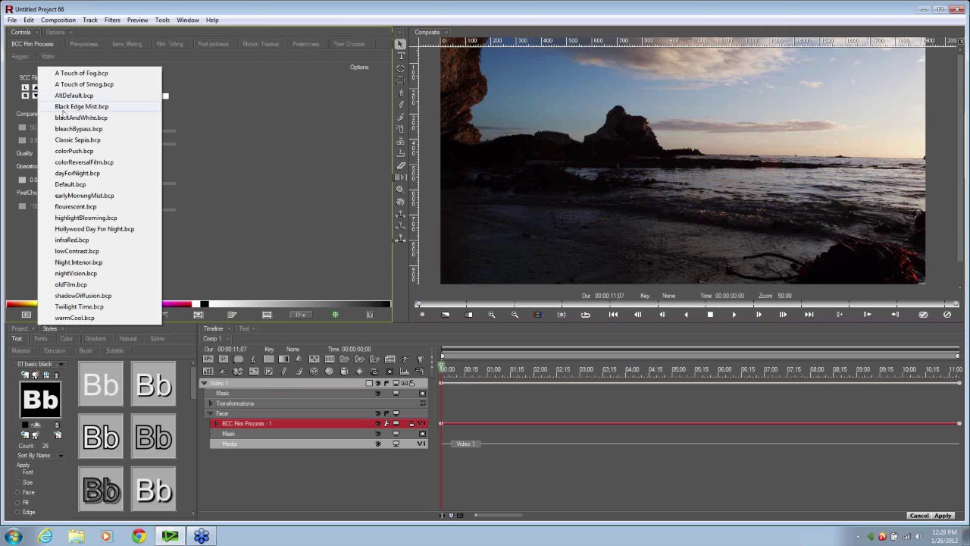
click(102, 228)
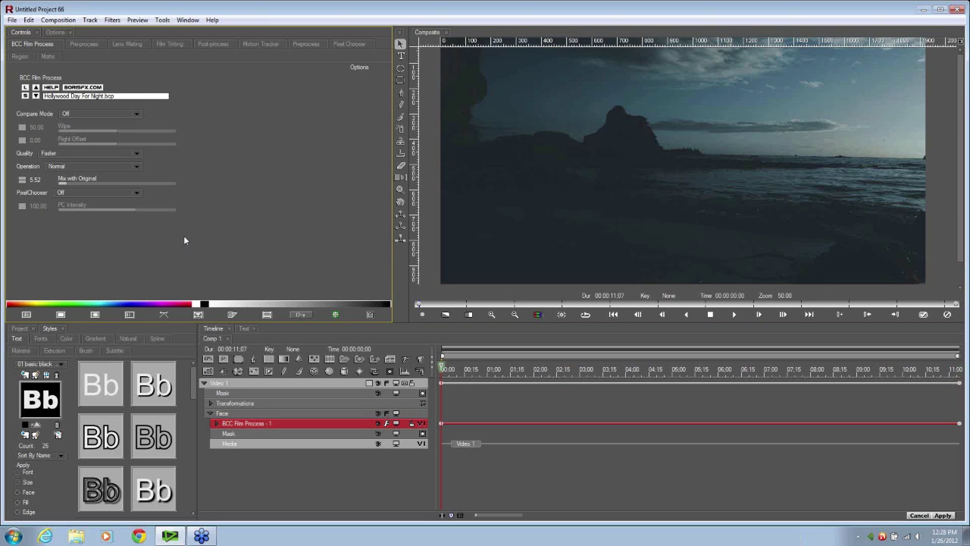
click(306, 424)
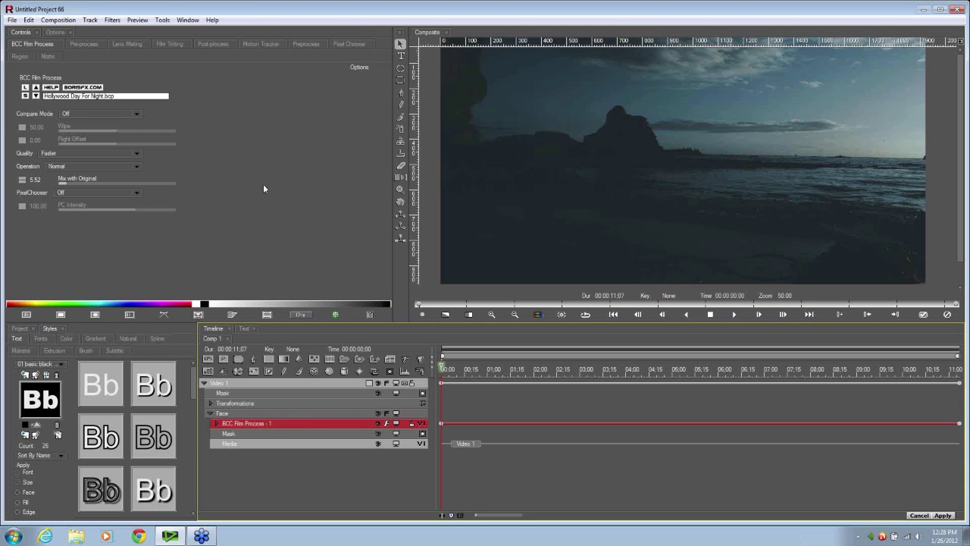
- Set the film process filter's Post Brightness to -14.29 and Post Contrast to -7.14
click(214, 43)
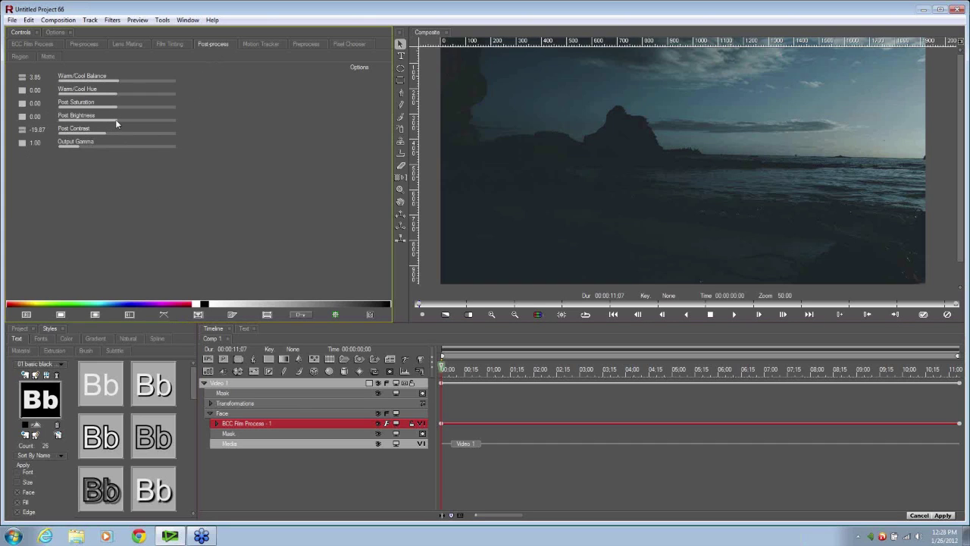
drag(115, 119, 112, 125)
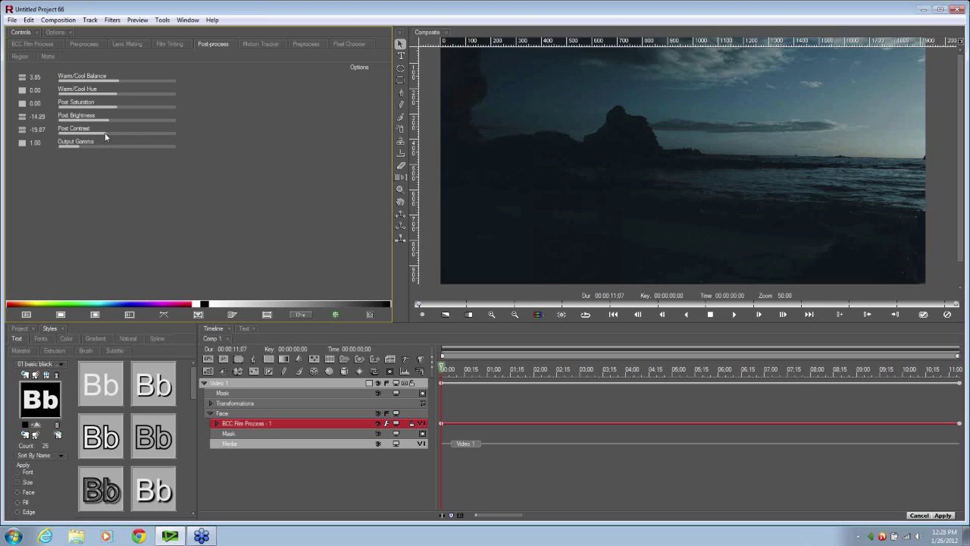
drag(105, 133, 115, 132)
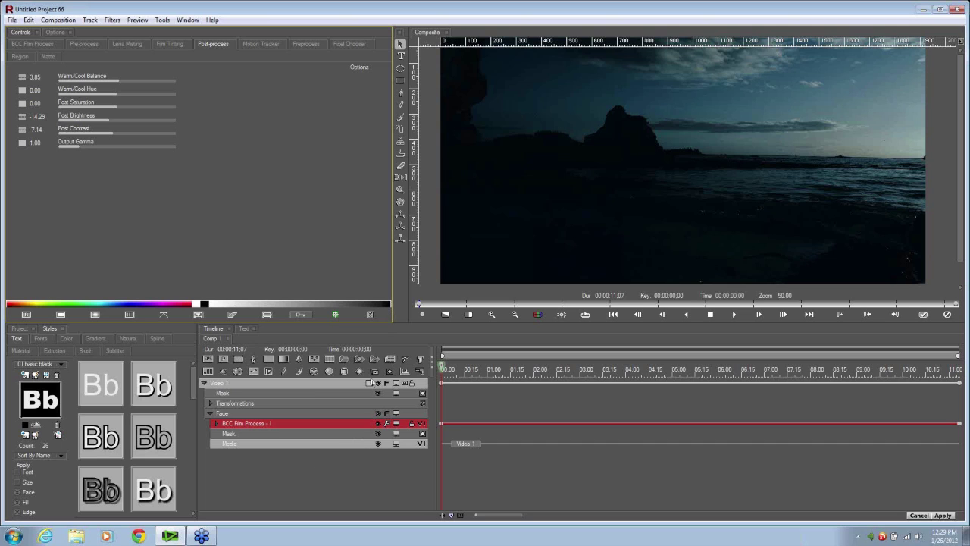
- Compare the seashore clip with and without the film process filter, and apply the effect to return to EDIUS
click(379, 426)
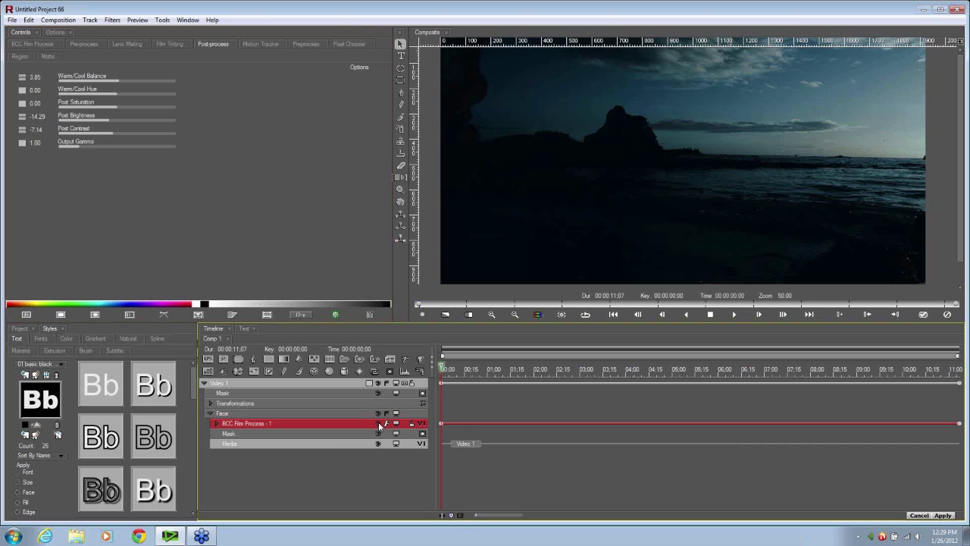
click(379, 426)
click(379, 426)
click(923, 314)
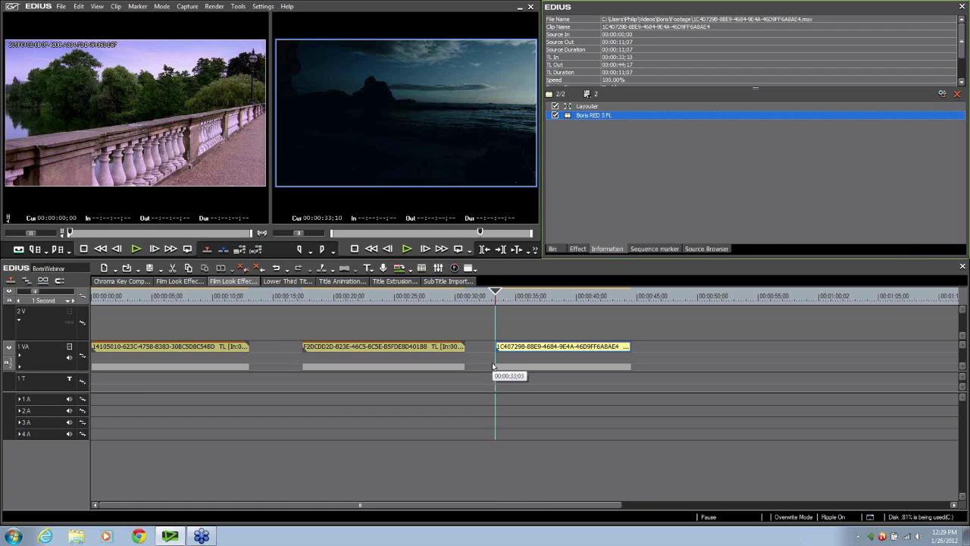
- Switch to the lower third title sequence, add Boris RED 5 FL to the London bus clip and open the effect
click(288, 282)
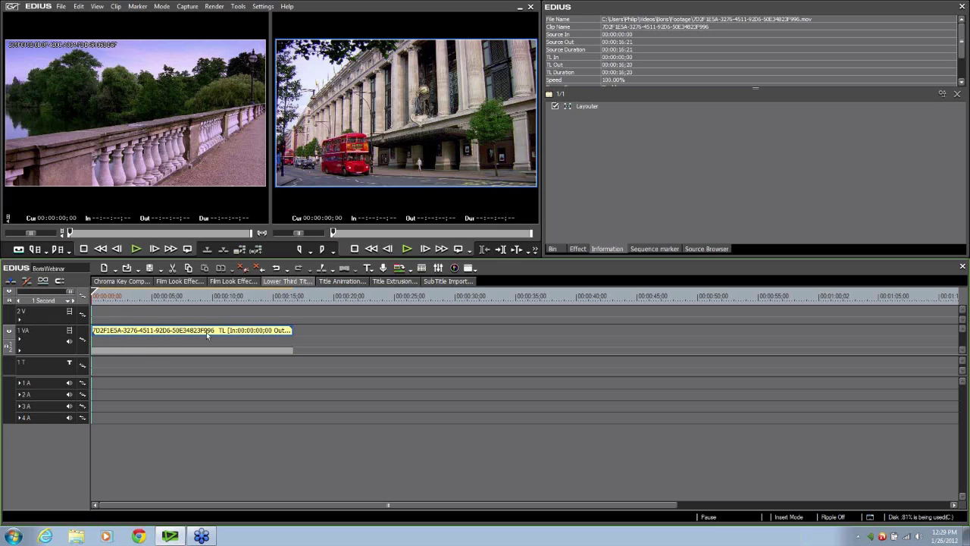
click(577, 248)
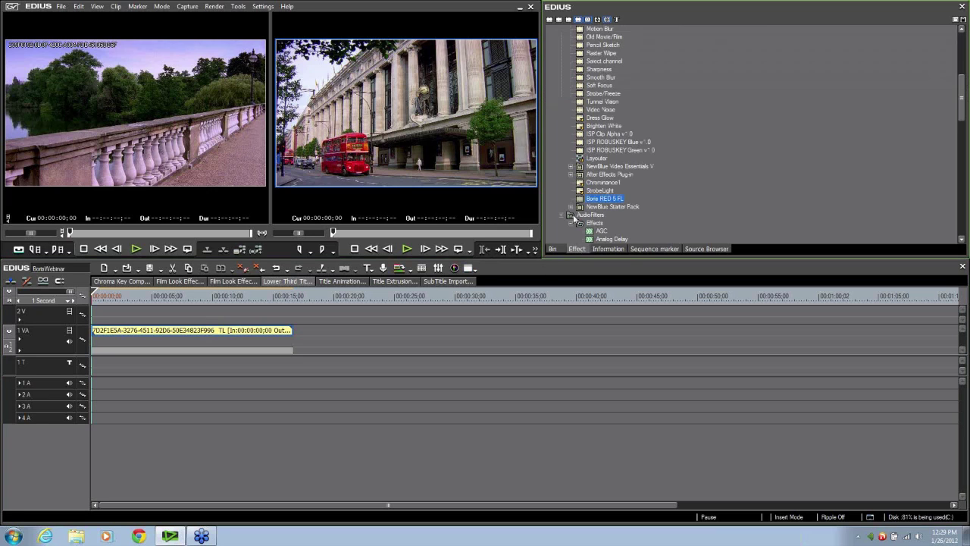
drag(582, 203, 247, 334)
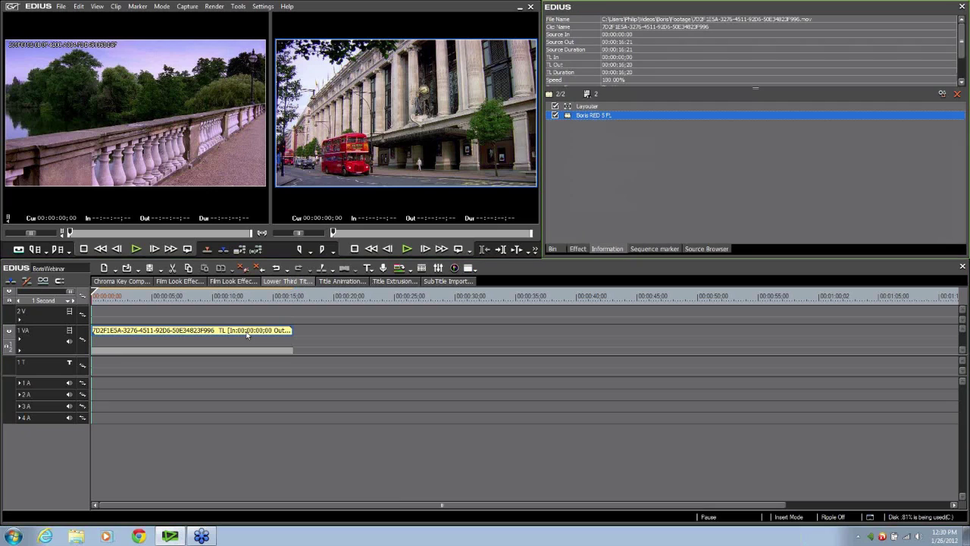
double_click(631, 114)
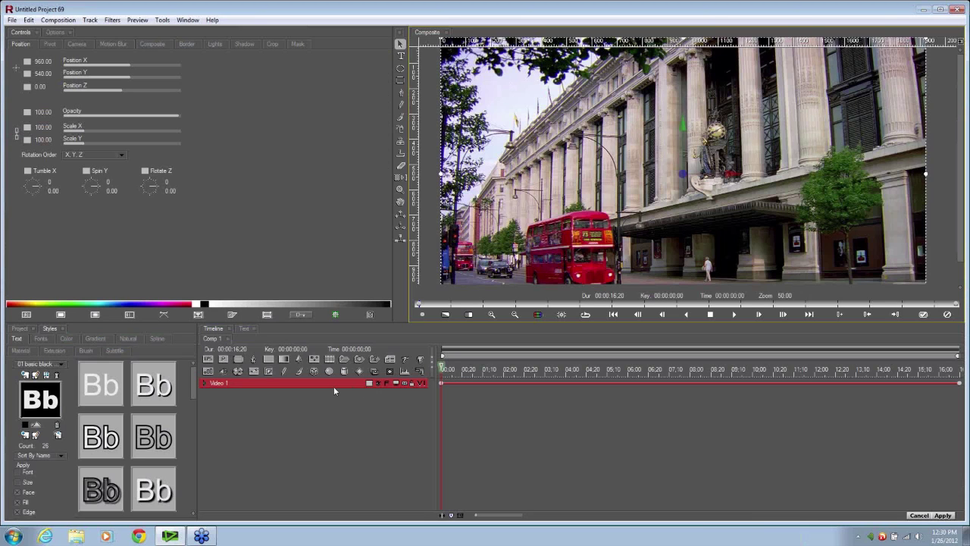
- Create a text track reading "lower third title" and update the composite with it
click(390, 360)
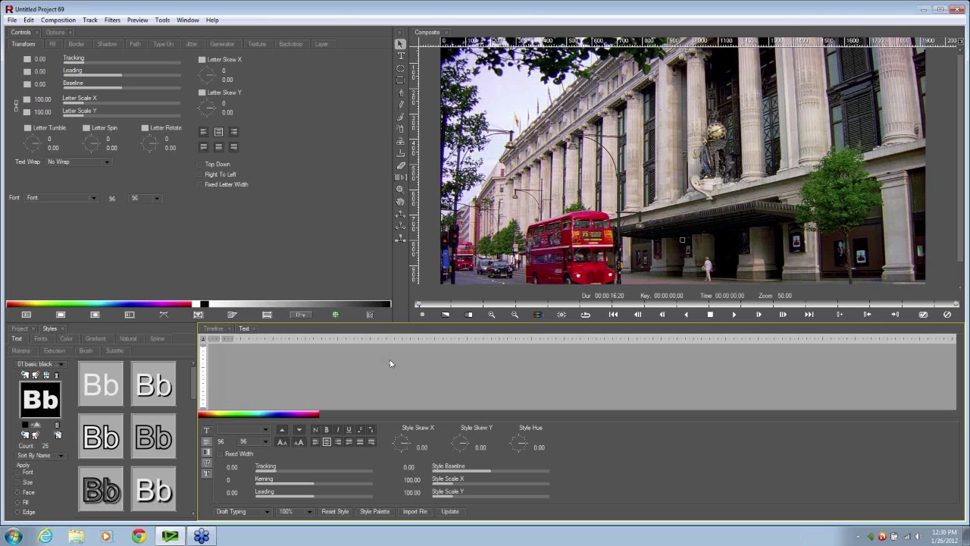
text(lower)
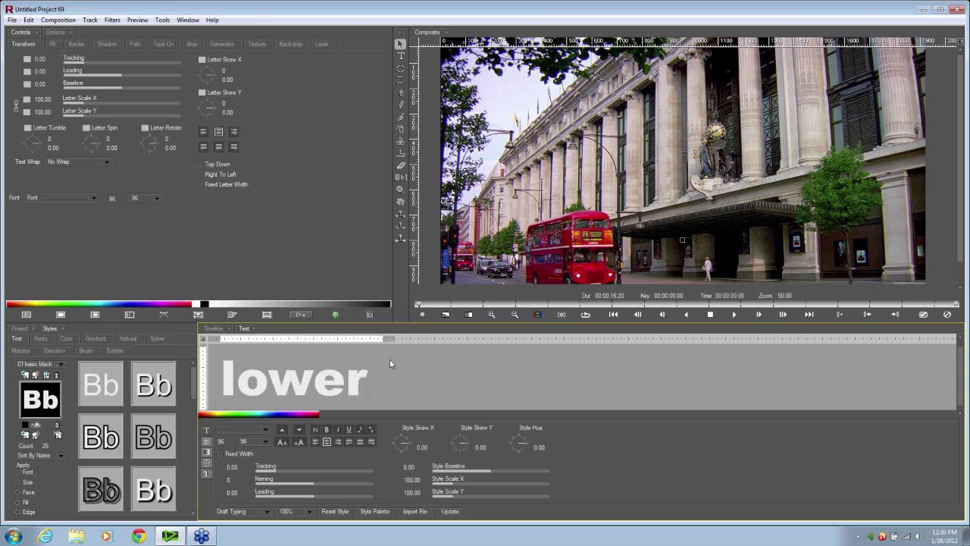
text( third tit)
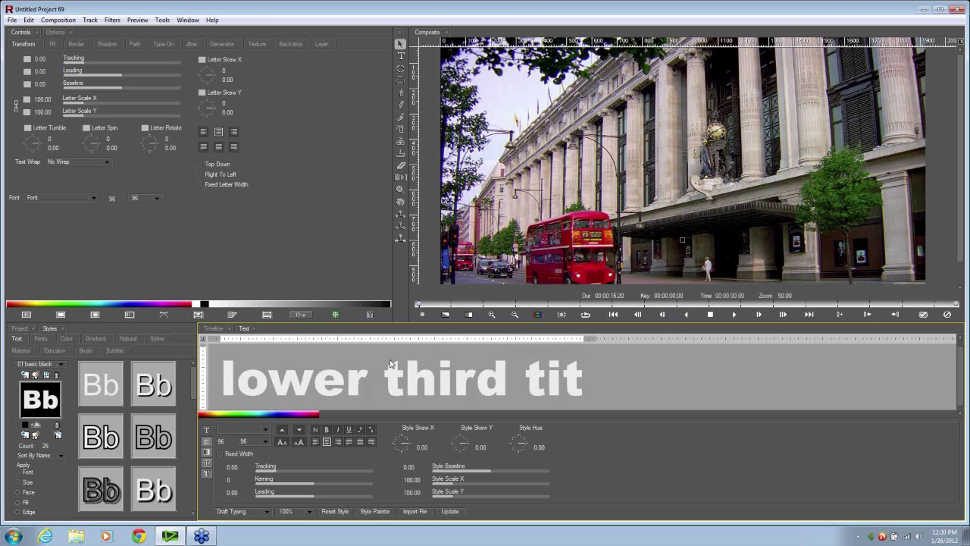
text(le)
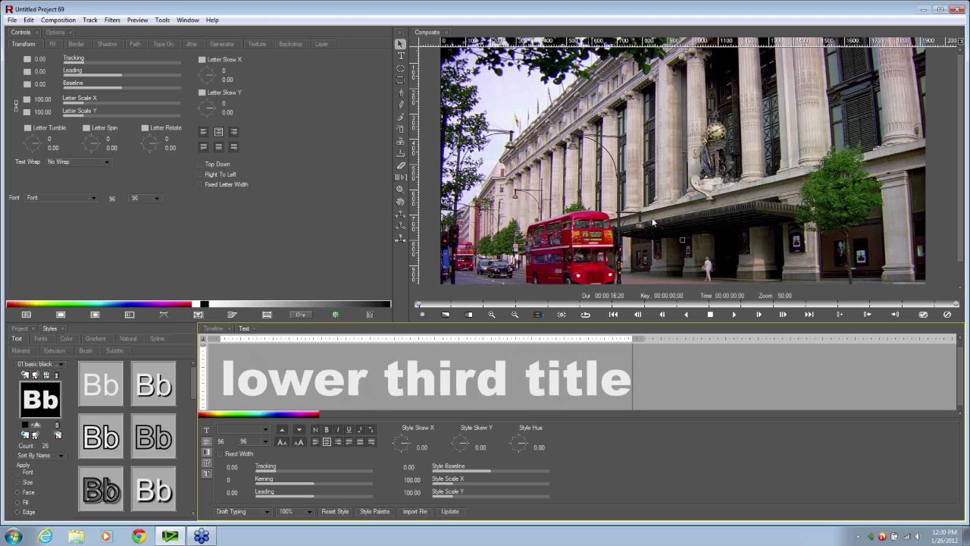
click(450, 512)
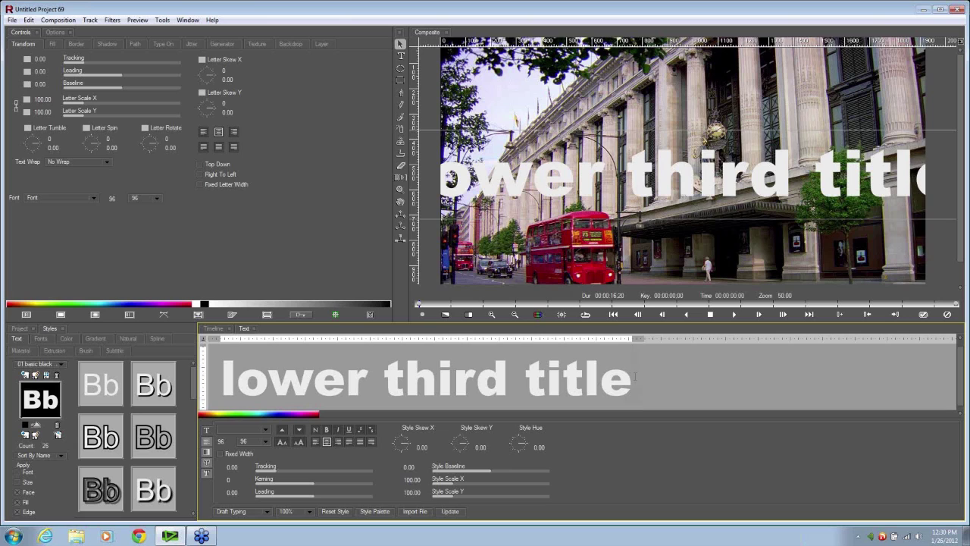
- Set the font size of the whole "lower third title" text to 36 and update the composite
drag(635, 376, 218, 377)
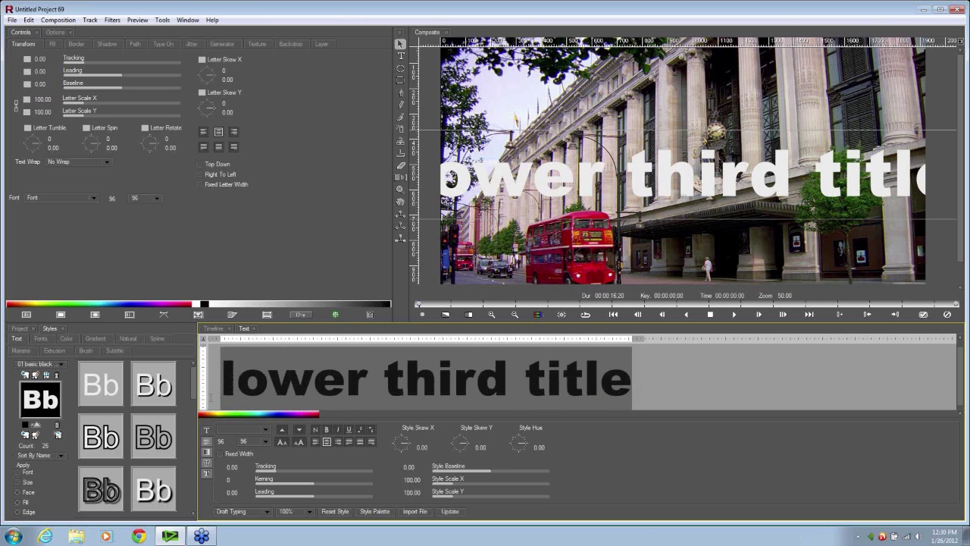
click(266, 429)
click(253, 405)
click(266, 442)
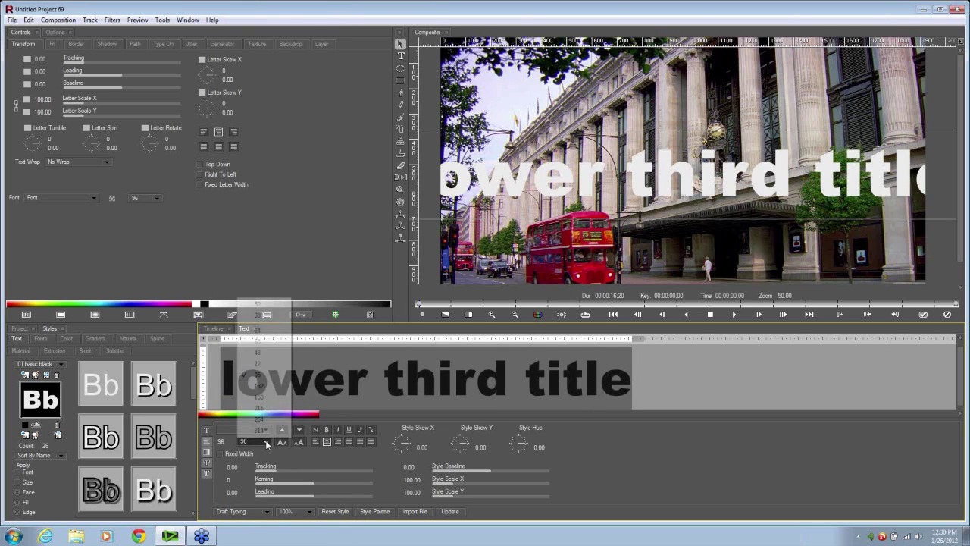
click(259, 341)
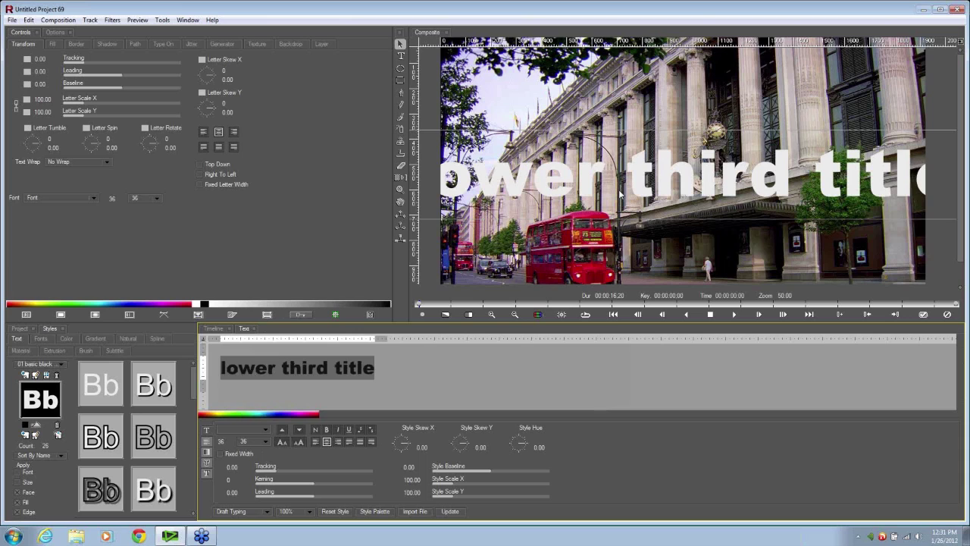
click(450, 511)
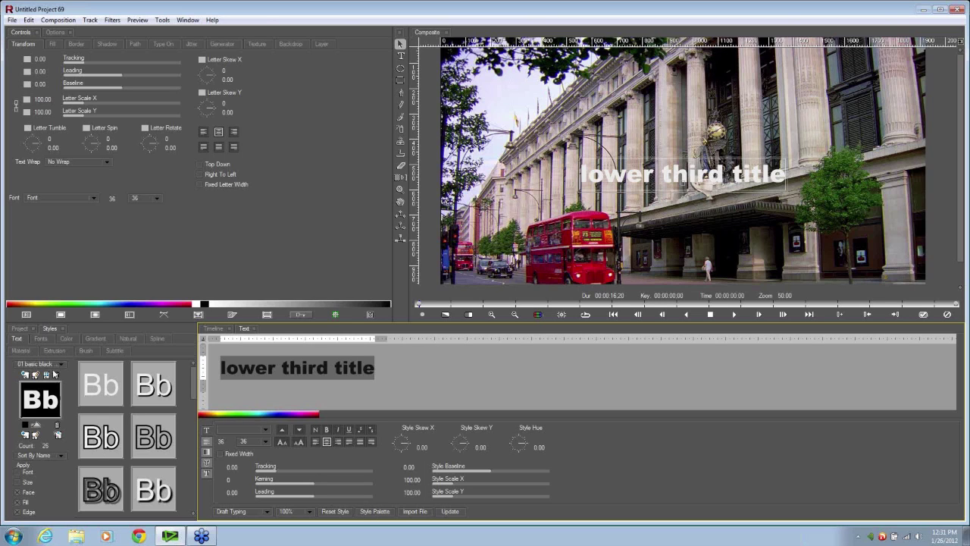
- Load the seeThru.b2d text style palette, apply its Lemonade style to the title text and update the composite
click(62, 367)
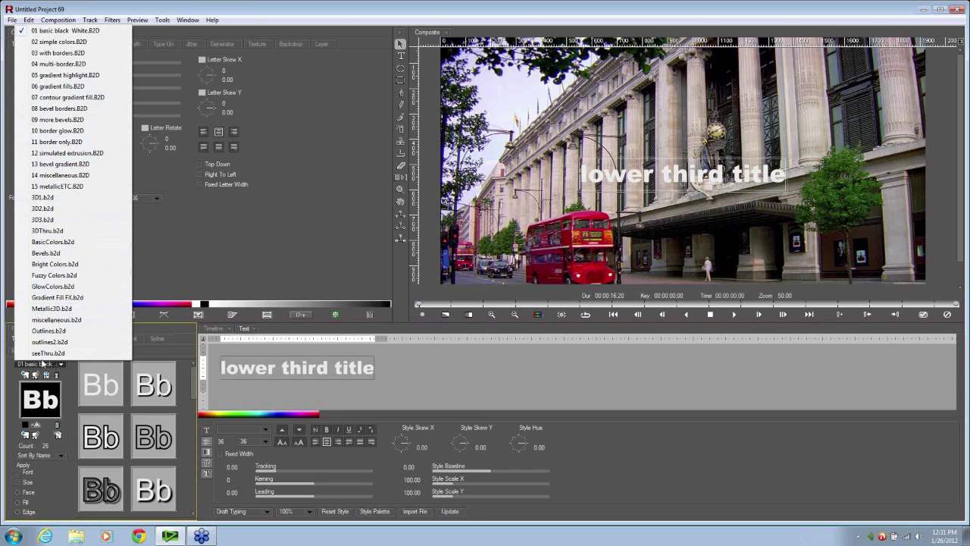
click(44, 353)
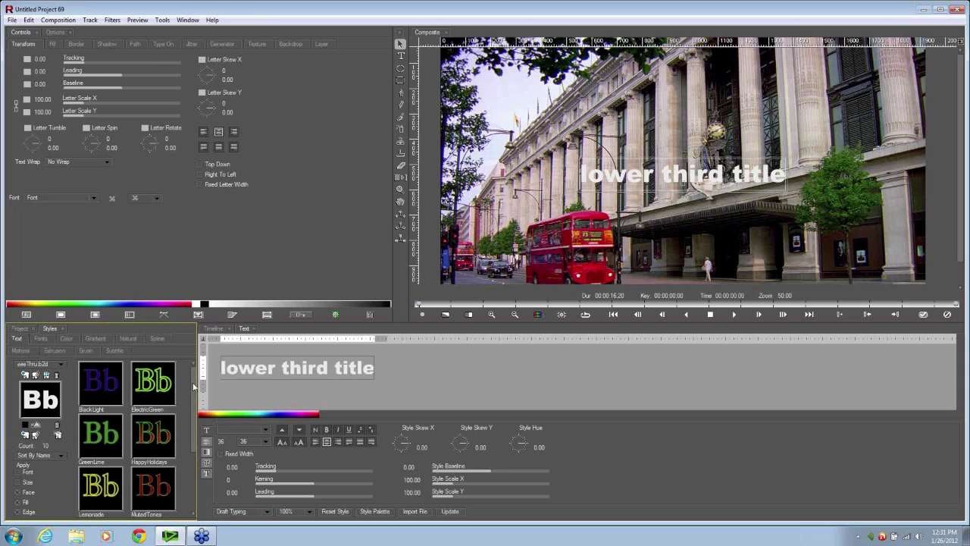
drag(194, 387, 196, 428)
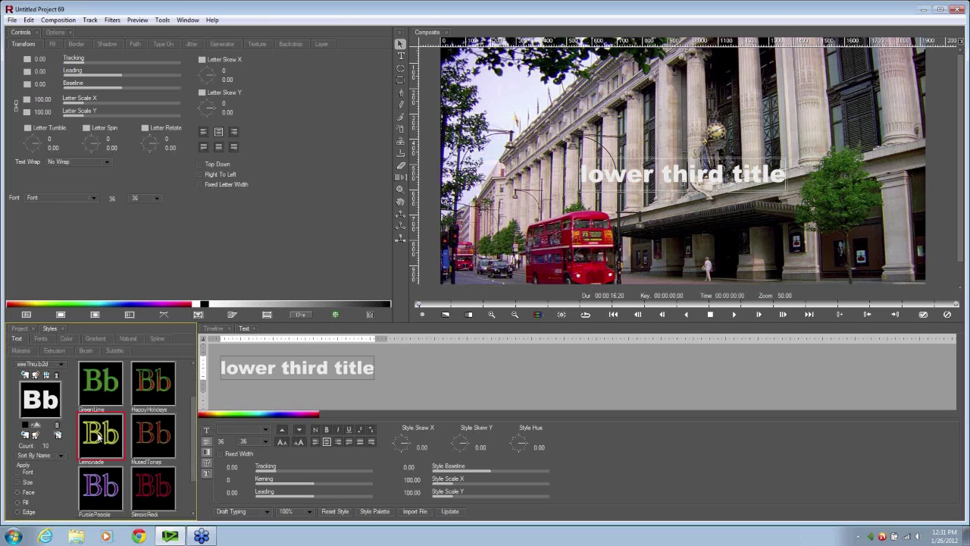
double_click(98, 435)
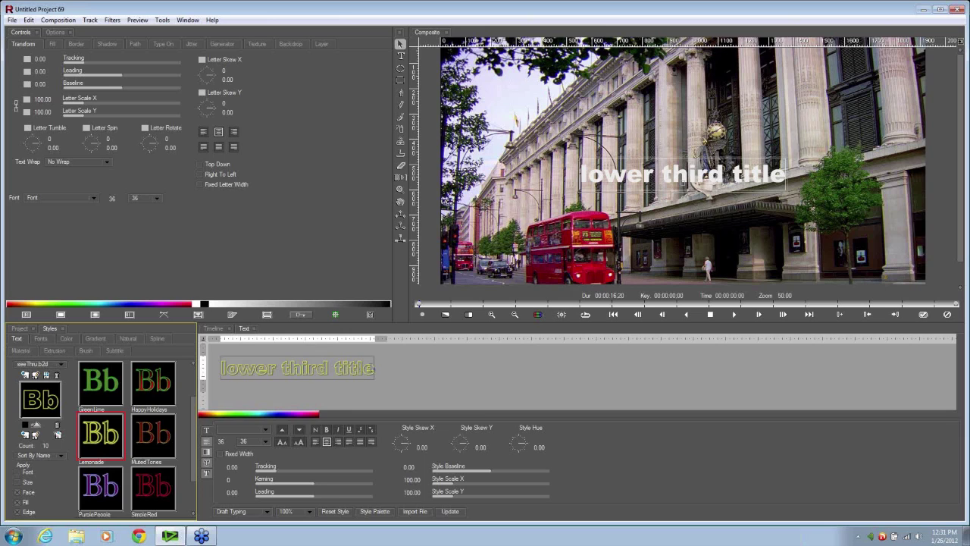
click(450, 512)
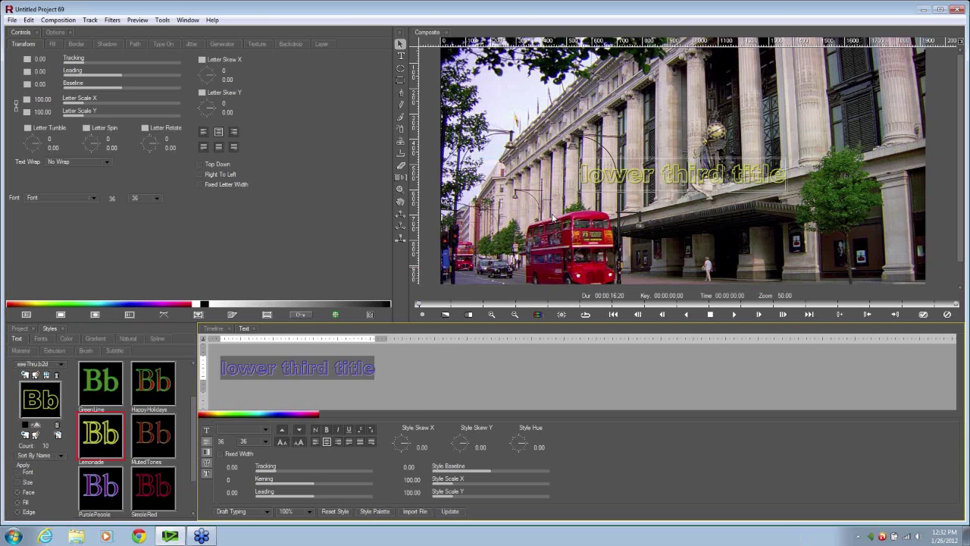
- Move the lower third title track straight down to a Position Y of about 818
click(213, 329)
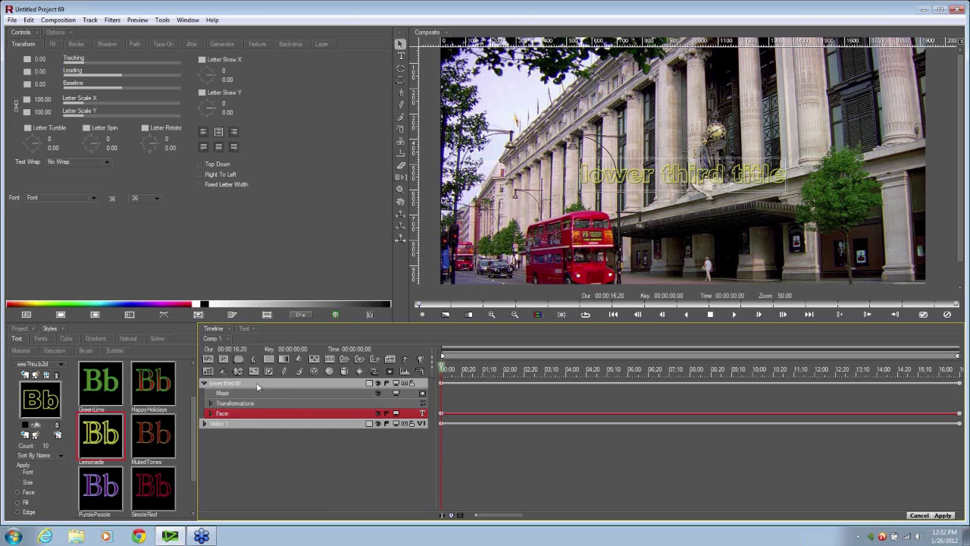
click(257, 385)
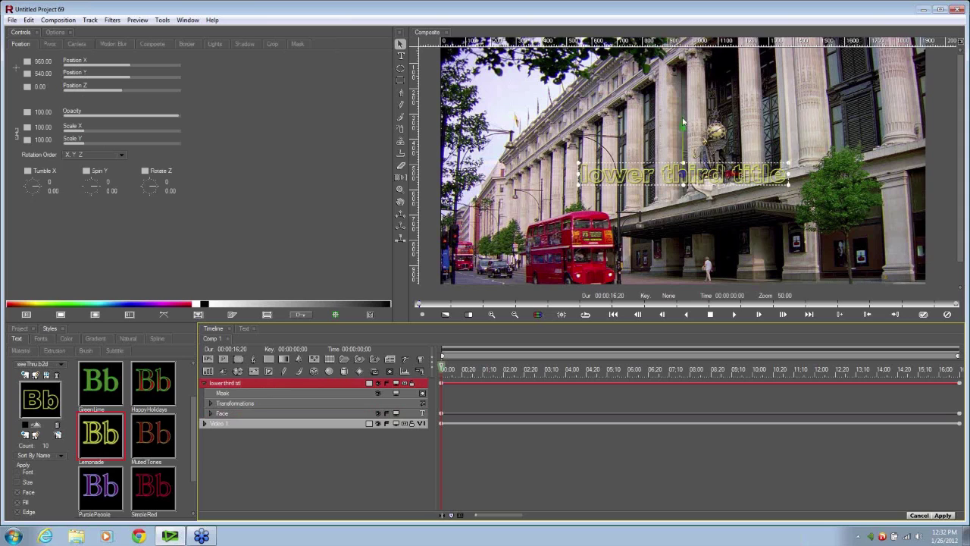
drag(683, 122, 687, 204)
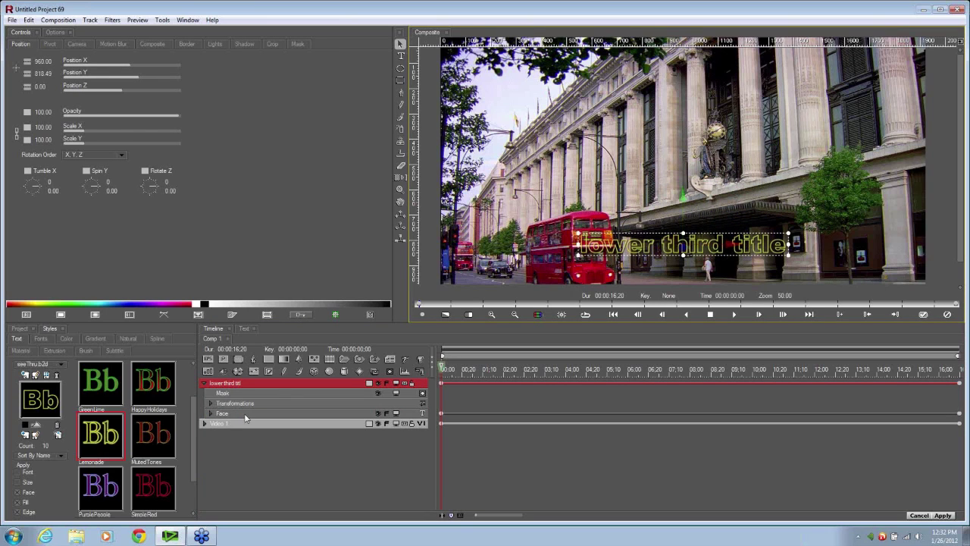
- Make a backdrop track for the title text and turn on the backdrop's fill
click(245, 416)
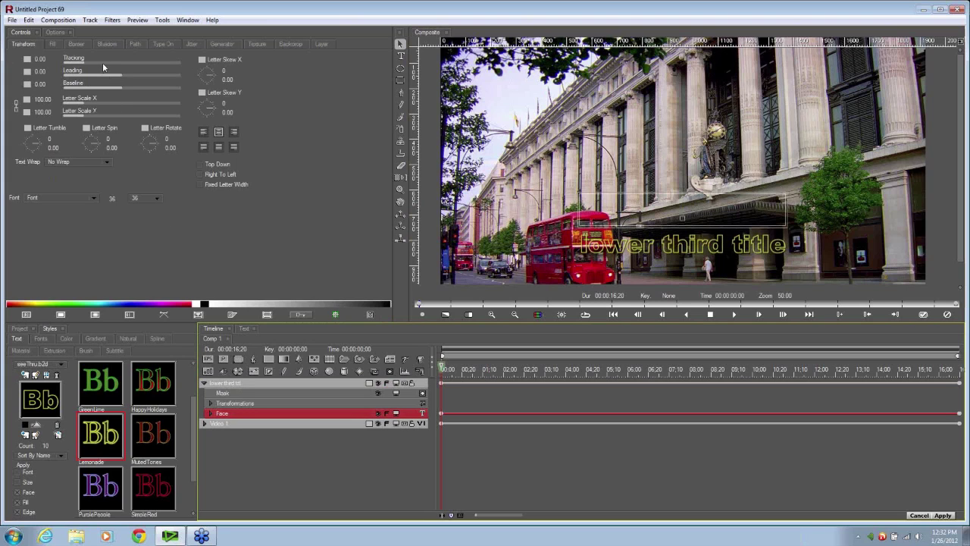
click(291, 44)
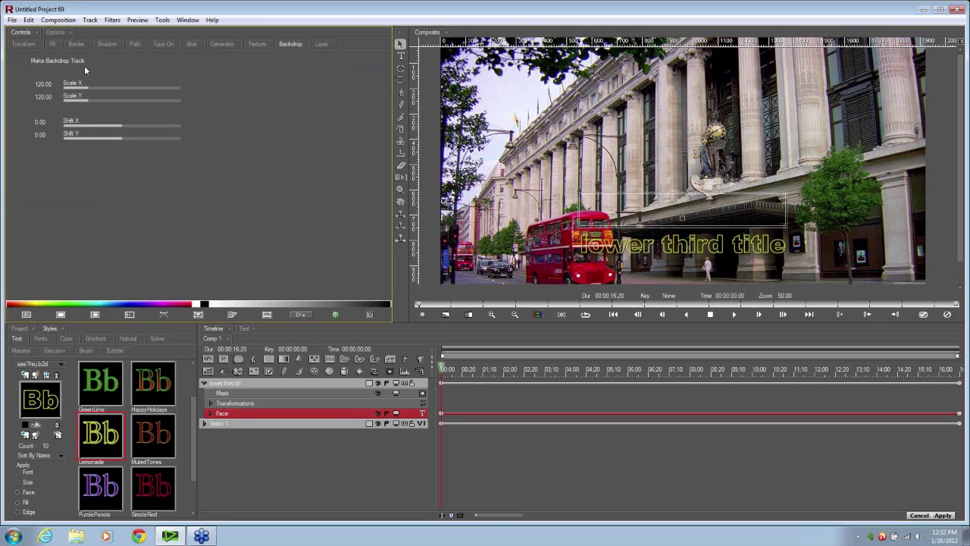
click(25, 64)
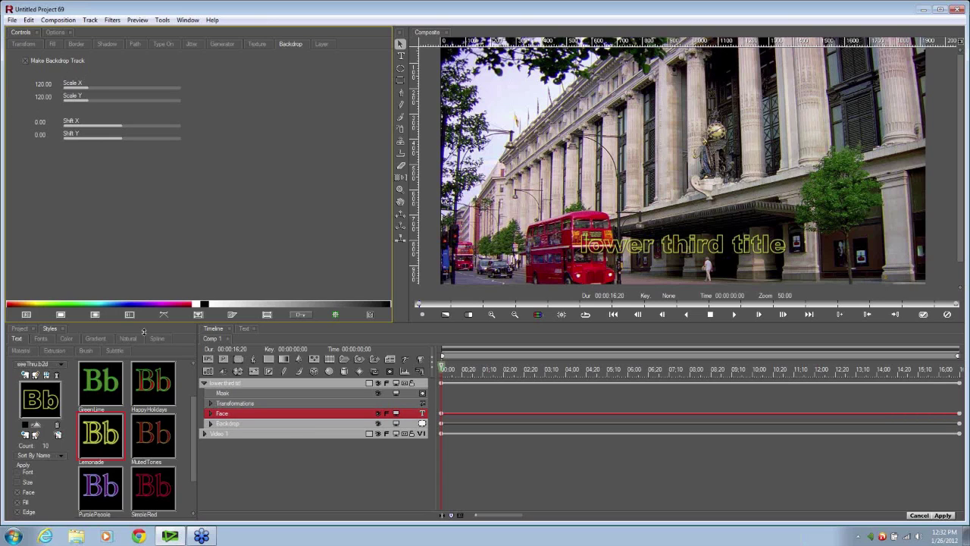
click(247, 423)
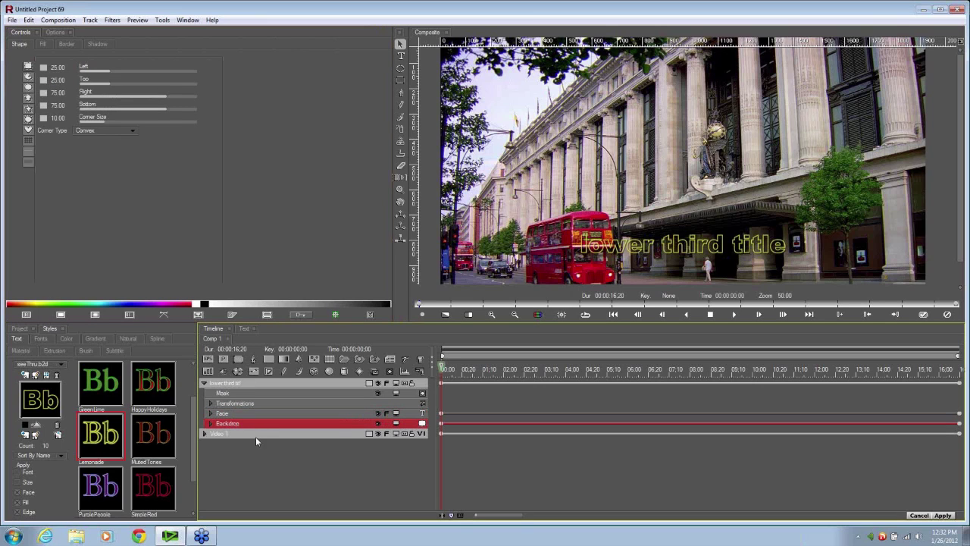
click(44, 45)
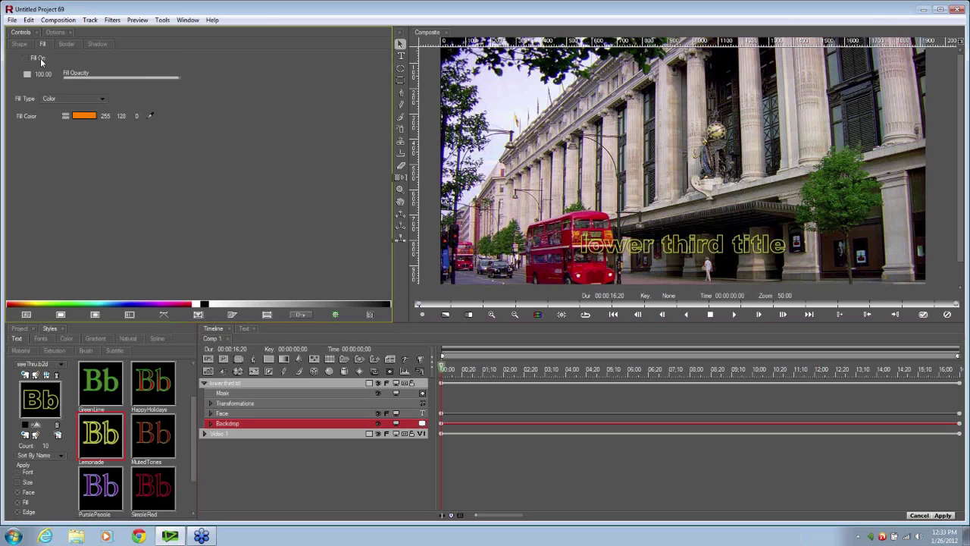
click(40, 57)
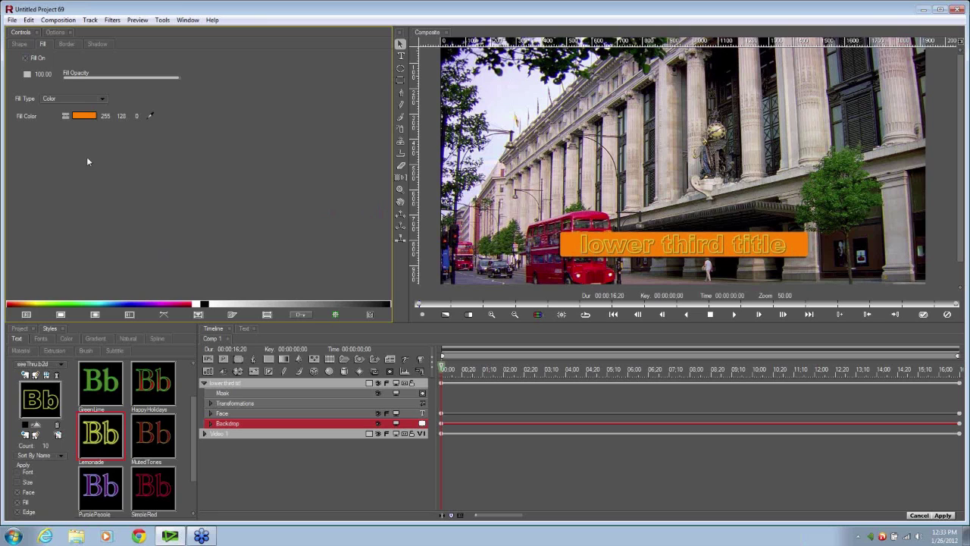
- Sample the red of the bus as the backdrop's fill color and check it at another point of the clip
click(86, 116)
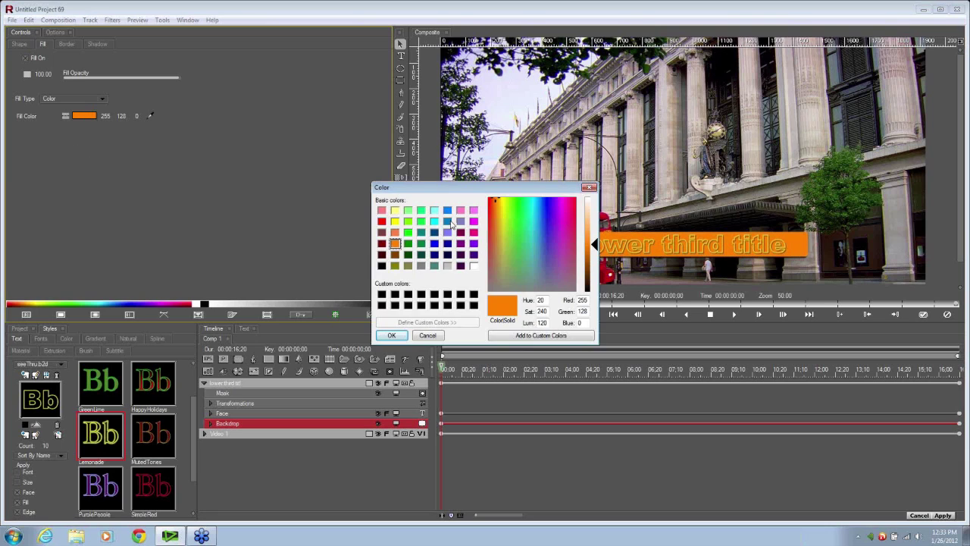
click(429, 337)
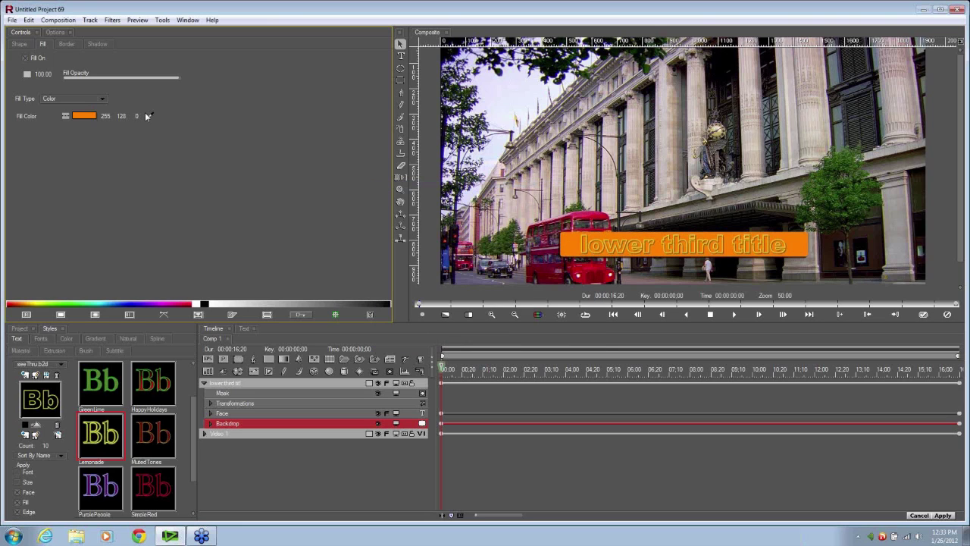
click(150, 114)
click(578, 265)
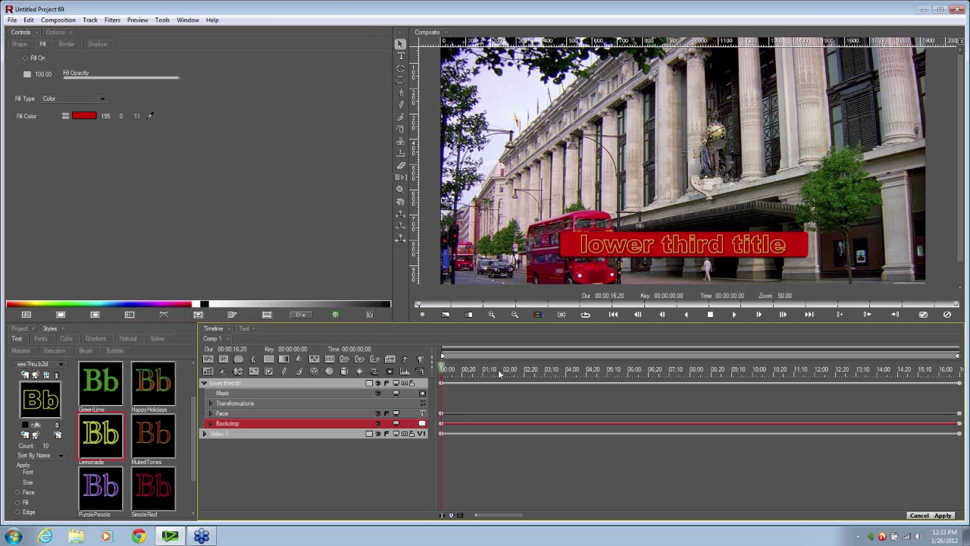
click(550, 369)
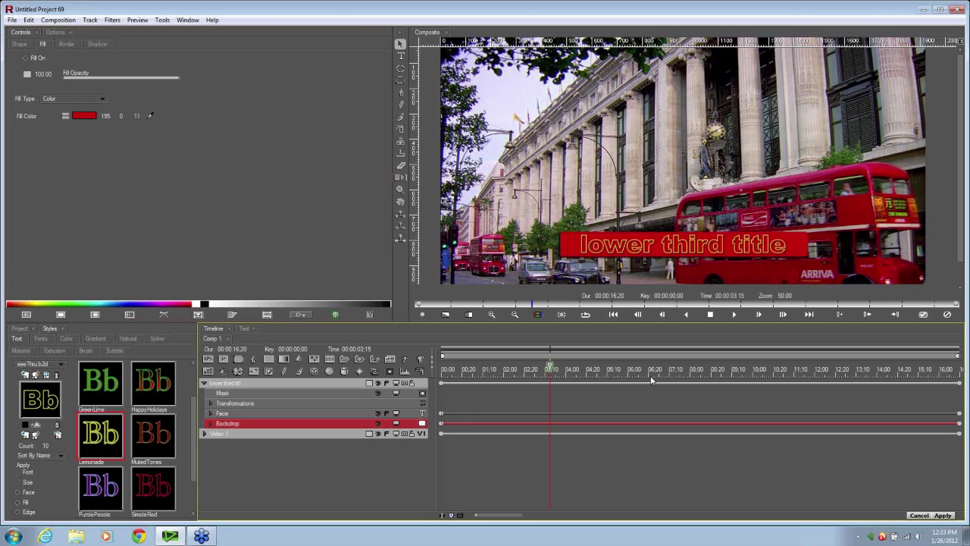
click(613, 313)
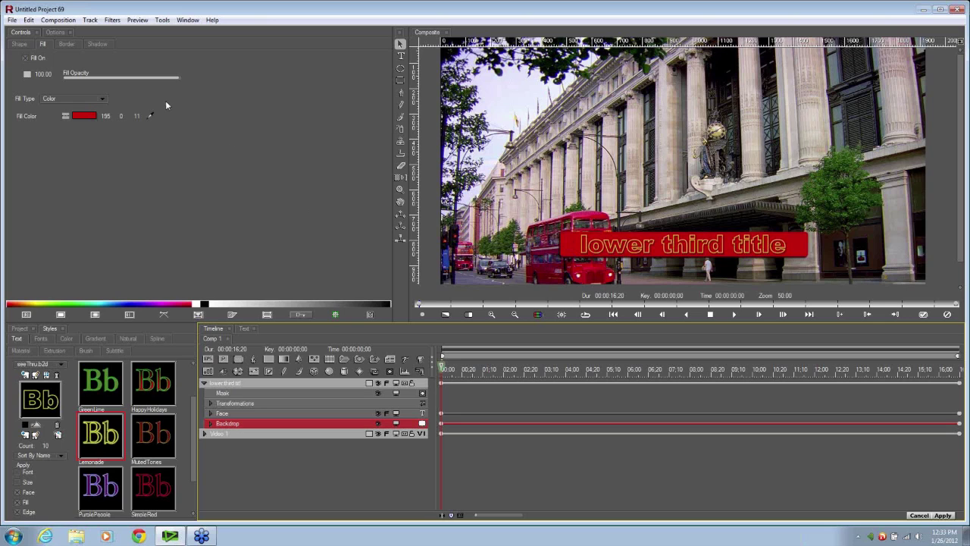
- Lower the backdrop's fill opacity to about 49 and turn off its drop shadow
drag(177, 76, 120, 83)
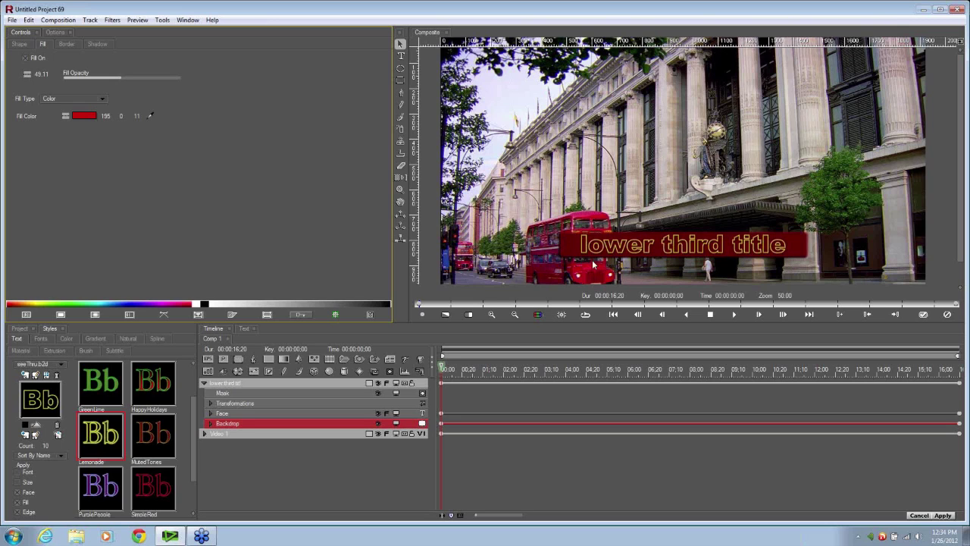
click(97, 45)
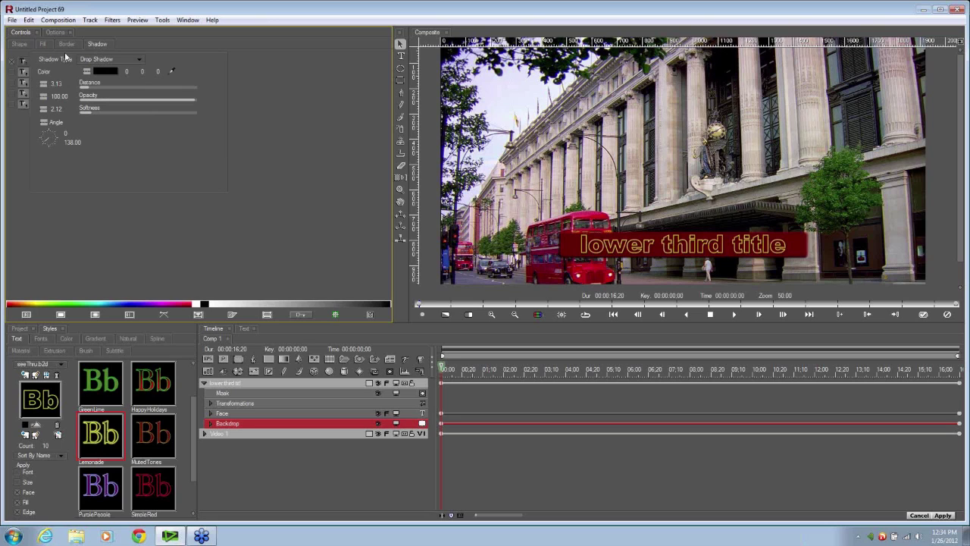
click(12, 62)
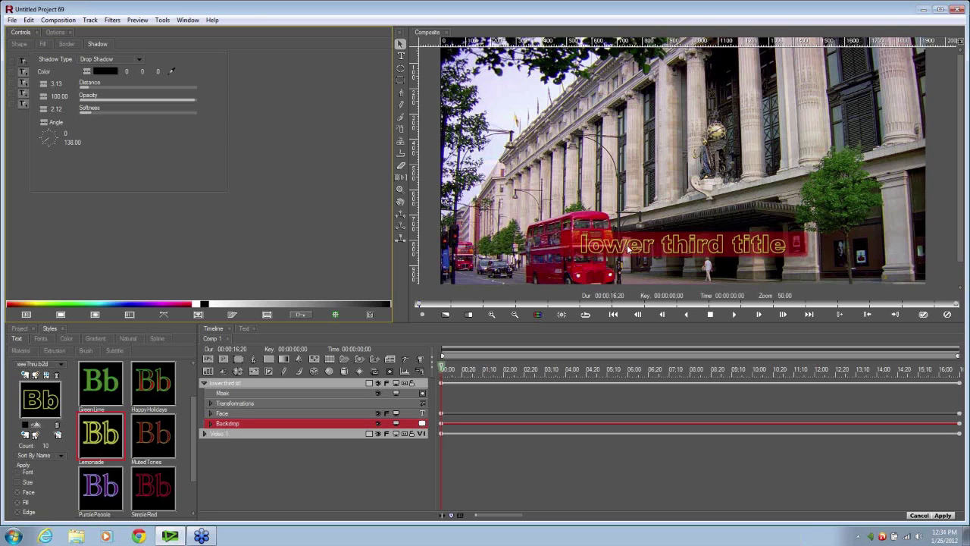
- Review the lower third title across the clip, apply the effect and check it on the EDIUS timeline
click(444, 368)
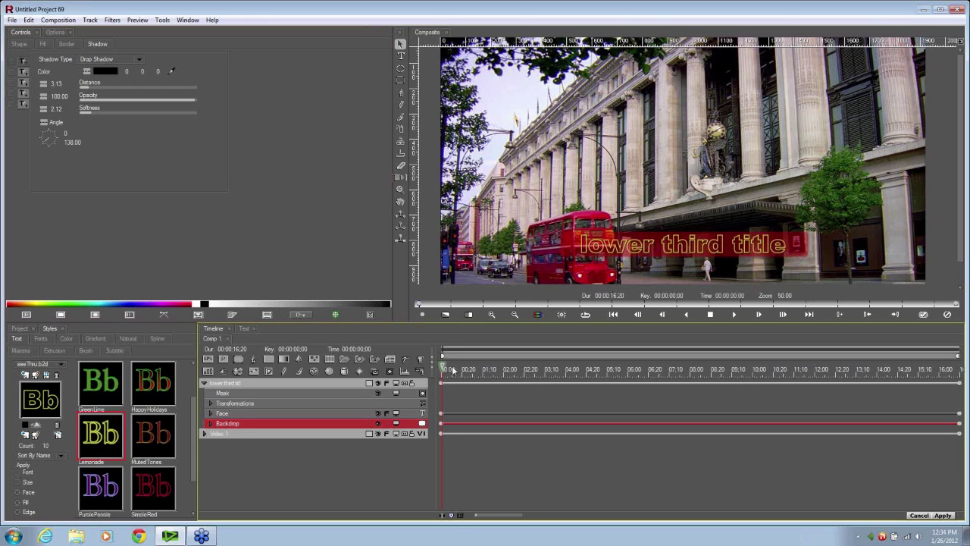
click(454, 369)
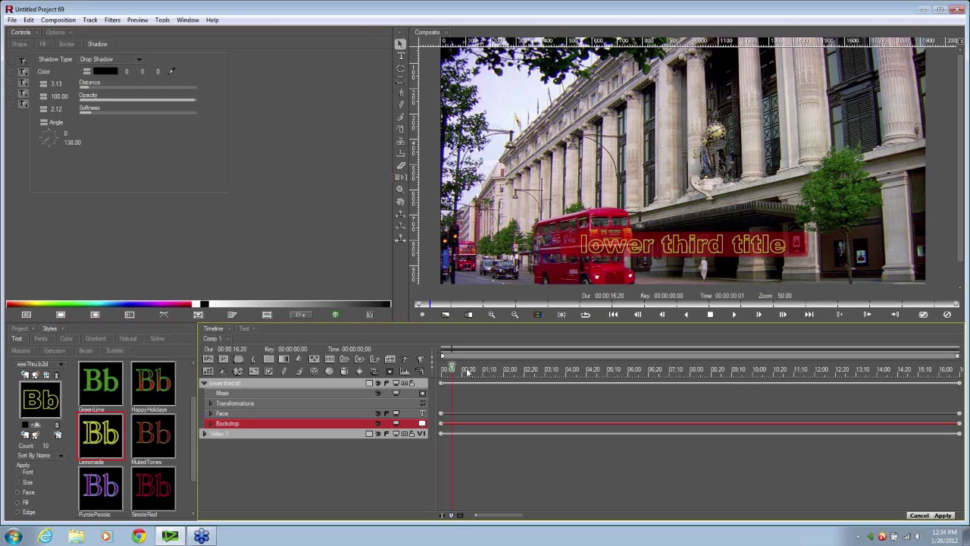
drag(468, 371, 616, 369)
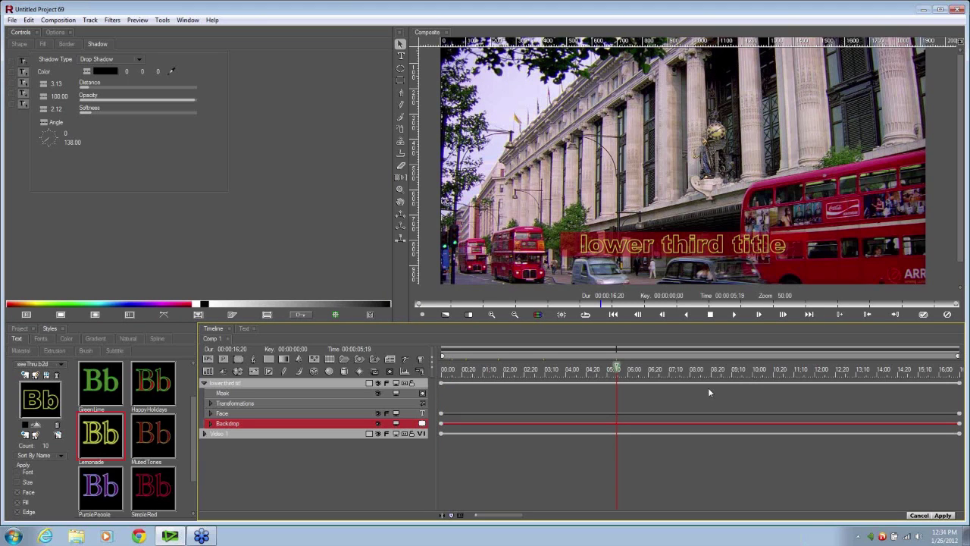
click(870, 370)
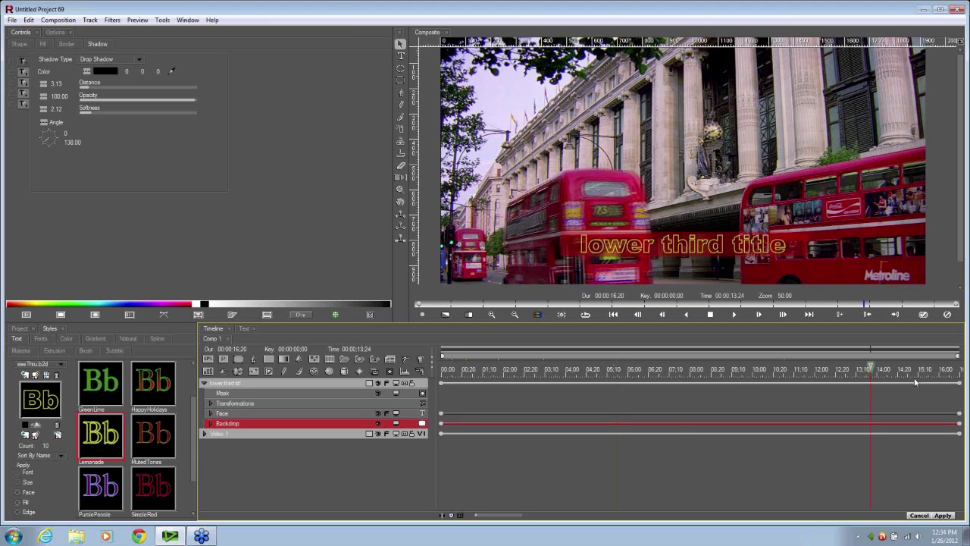
click(677, 371)
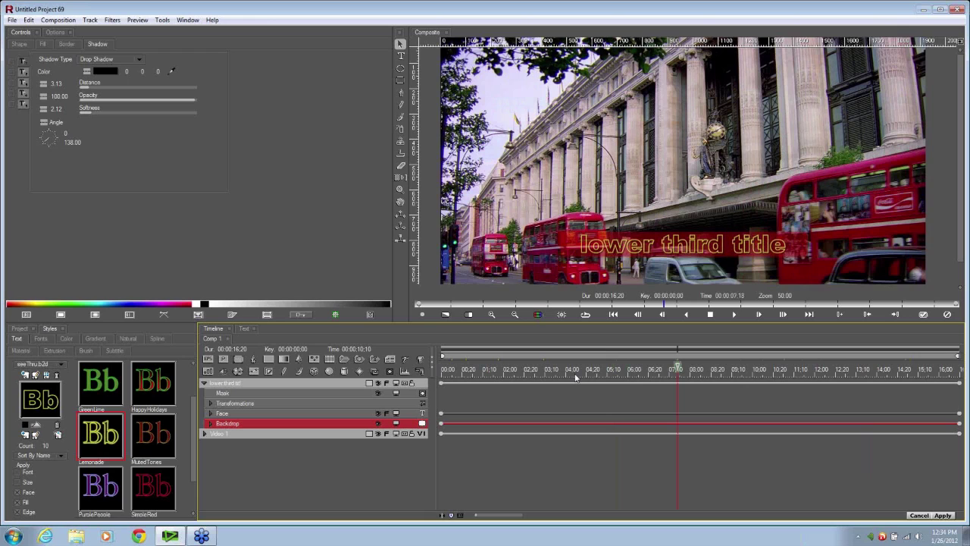
click(445, 370)
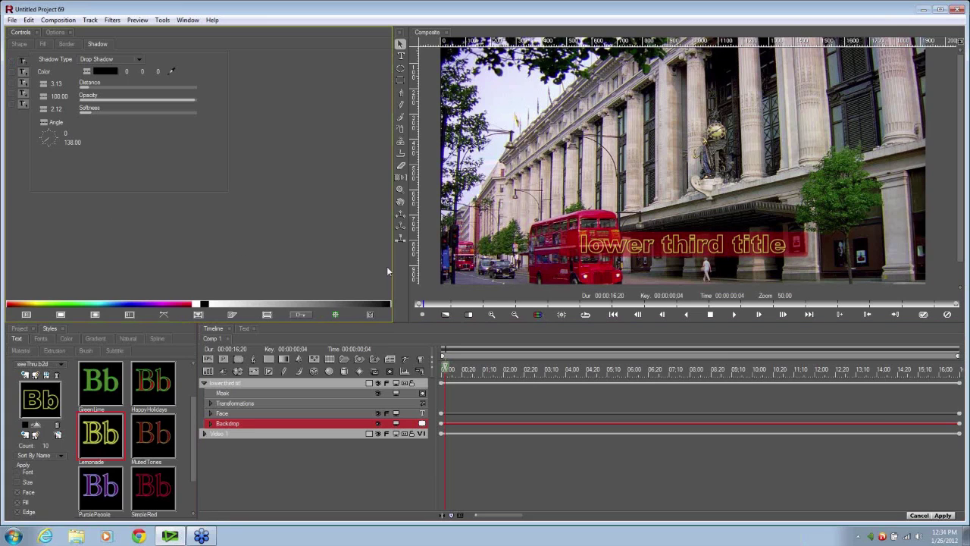
click(923, 314)
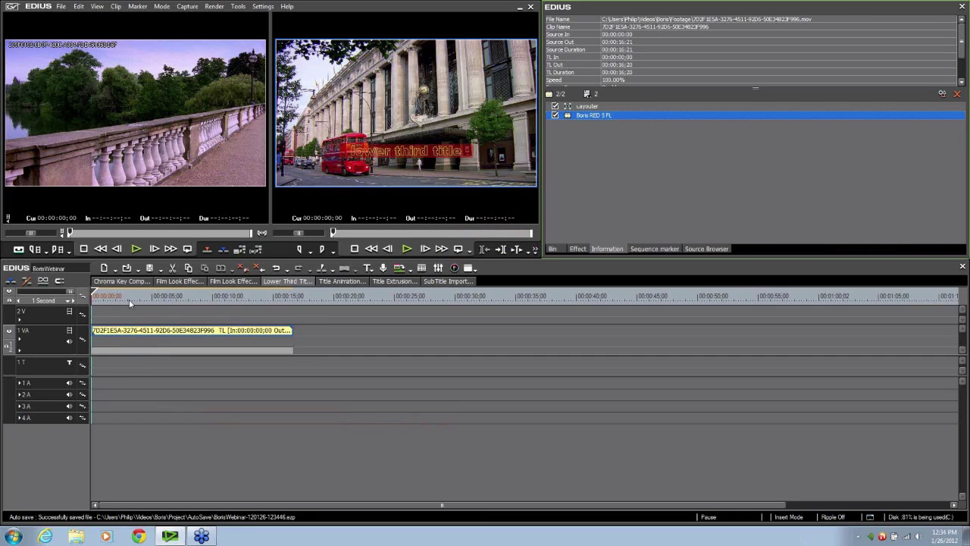
click(162, 300)
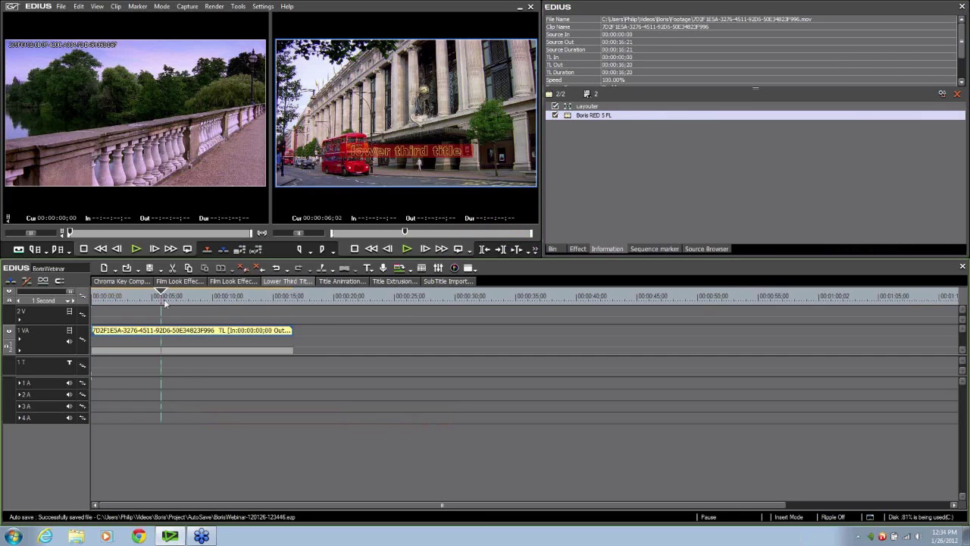
key(Home)
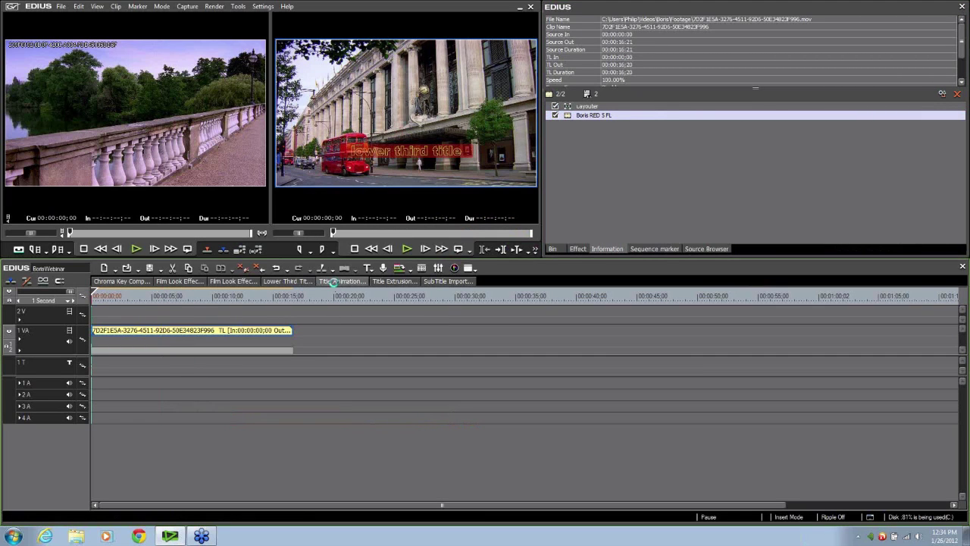
- Switch to the title animation sequence, add Boris RED 5 FL to the sunflower clip and open the effect
click(337, 281)
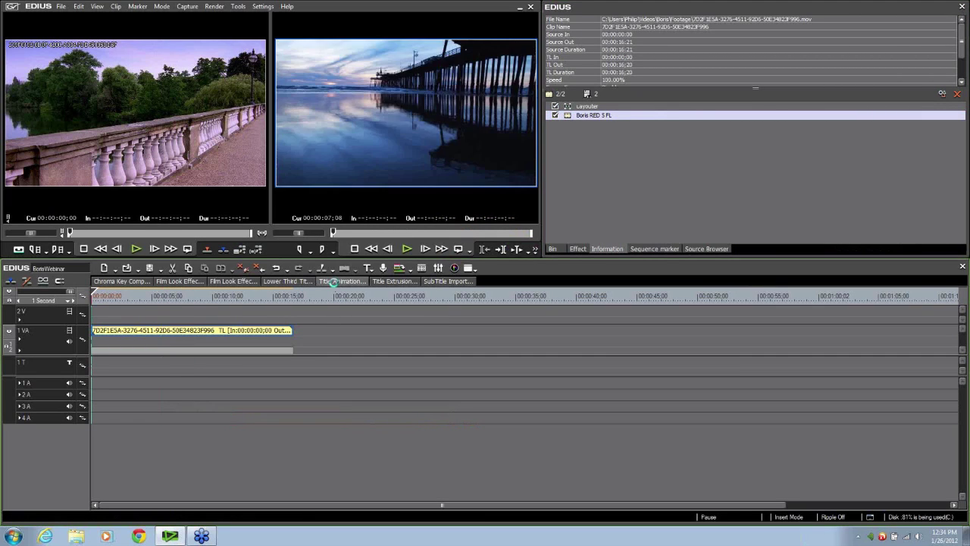
click(113, 296)
drag(113, 299, 92, 298)
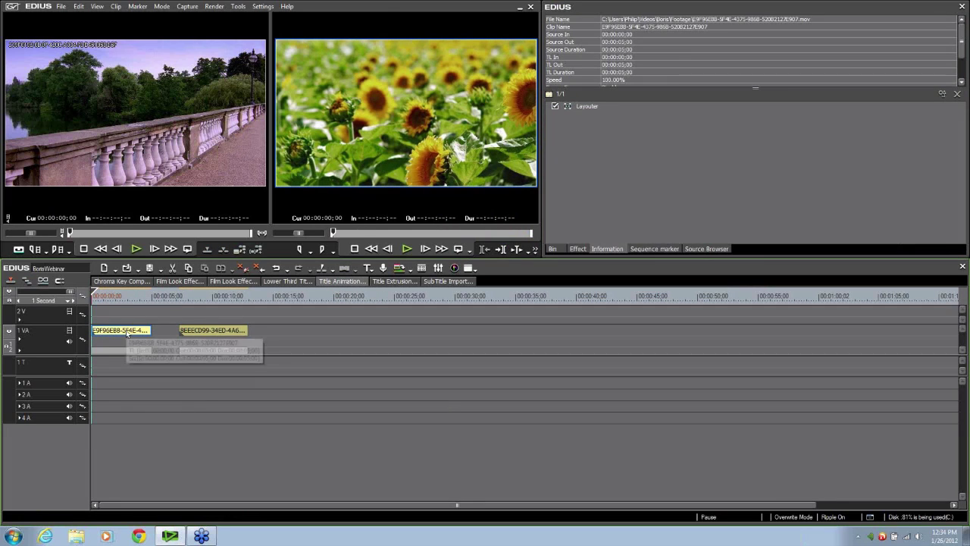
click(577, 248)
drag(599, 199, 125, 336)
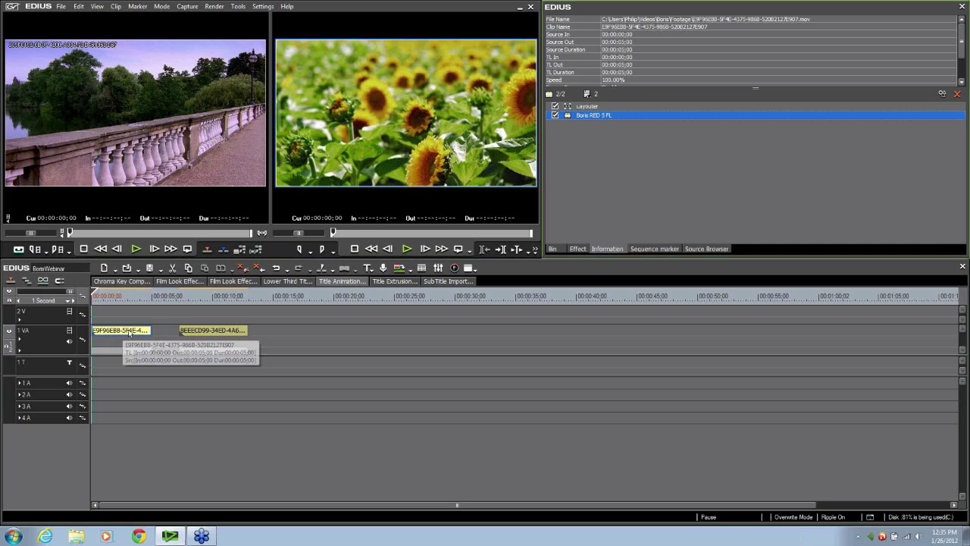
click(628, 119)
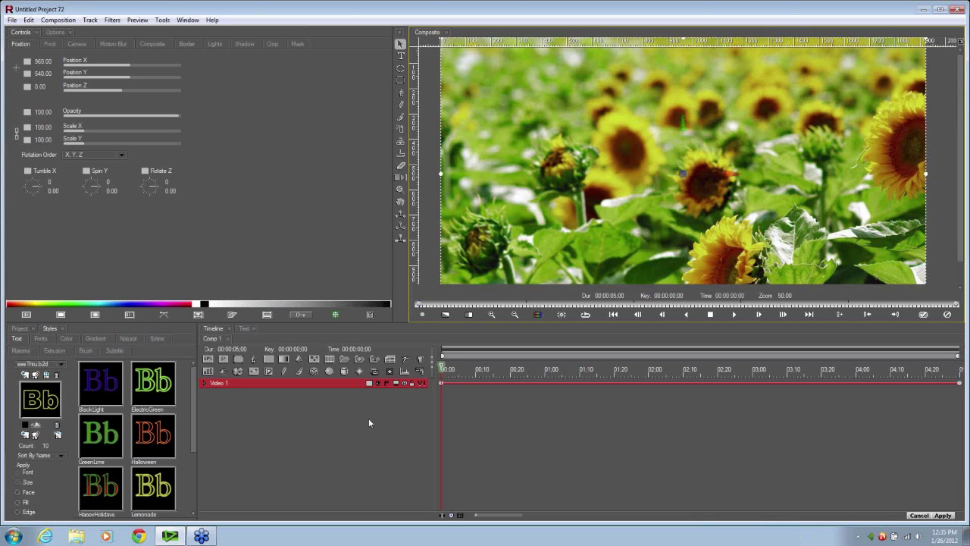
- Create a text track reading "sunflowers" and update the composite with it
click(391, 362)
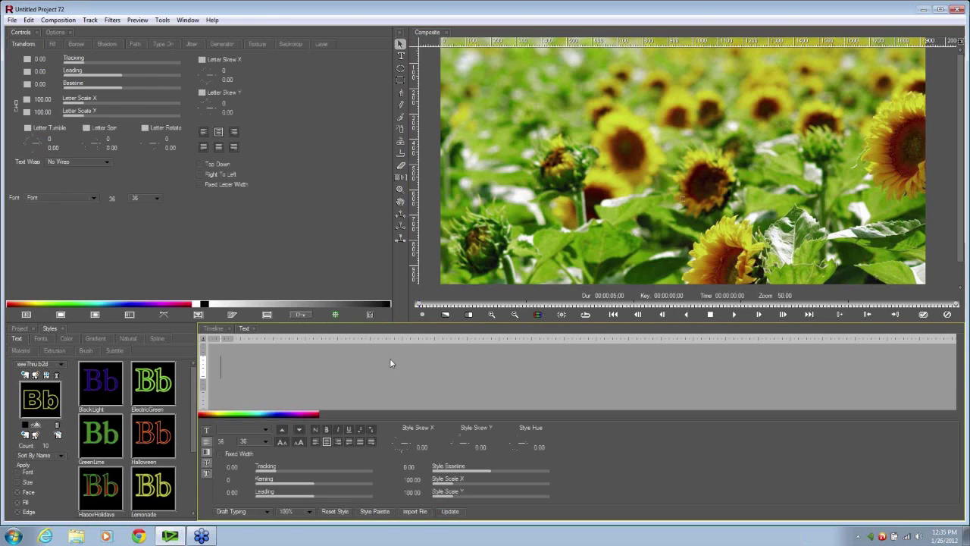
text(sunflowers)
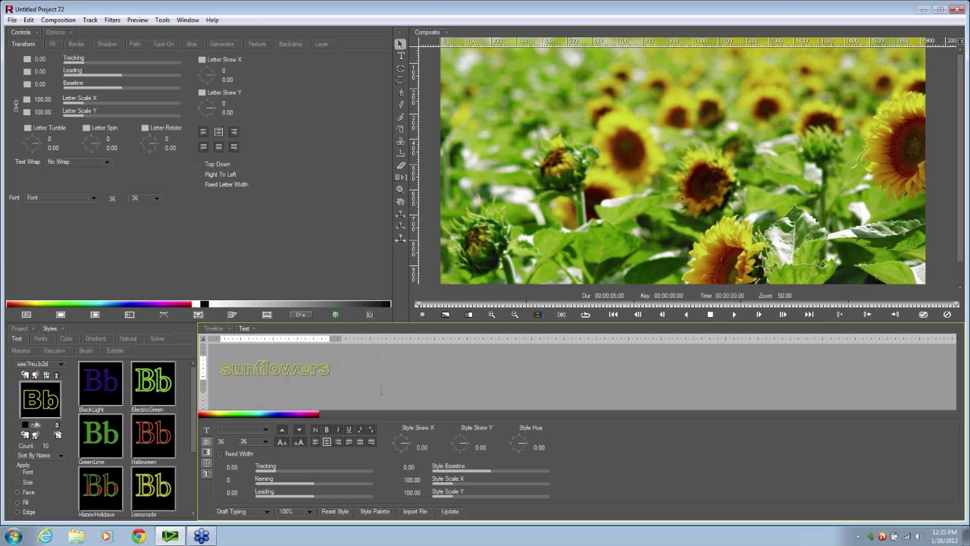
click(450, 511)
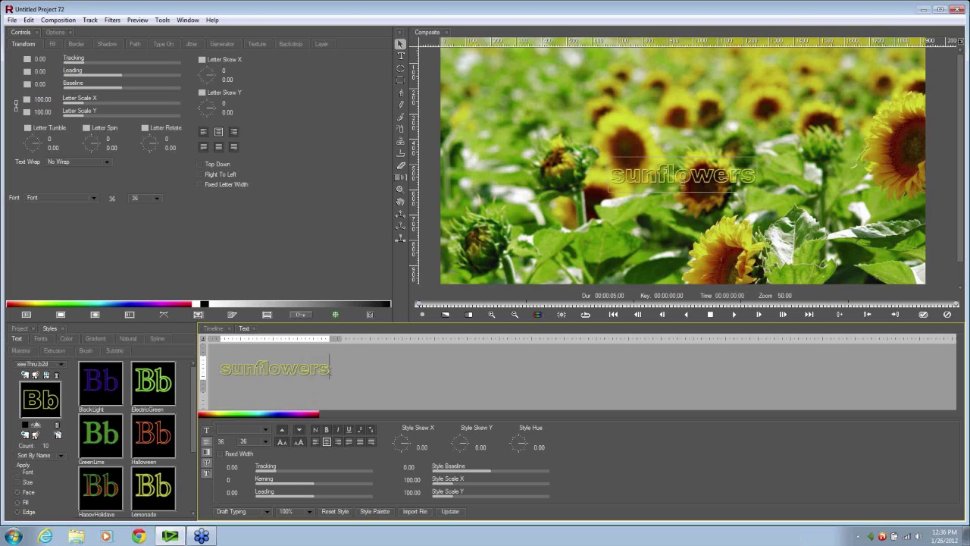
- Select the whole "sunflowers" text, set its font size to 72 and update the composite
key(shift+Left)
key(shift+Left)
key(shift+Left)
key(shift+Left)
key(shift+Left)
key(shift+Left)
key(shift+Left)
key(shift+Left)
key(shift+Left)
key(shift+Left)
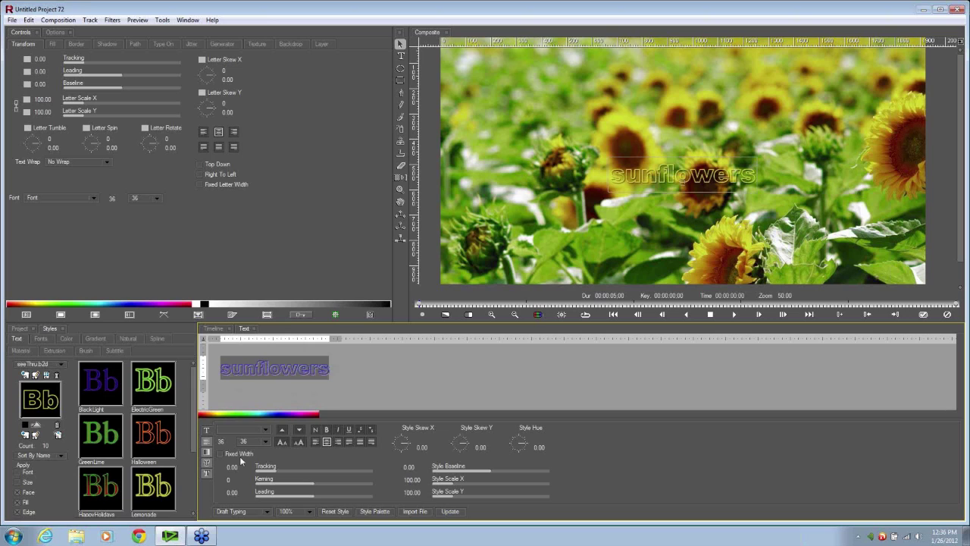
click(266, 441)
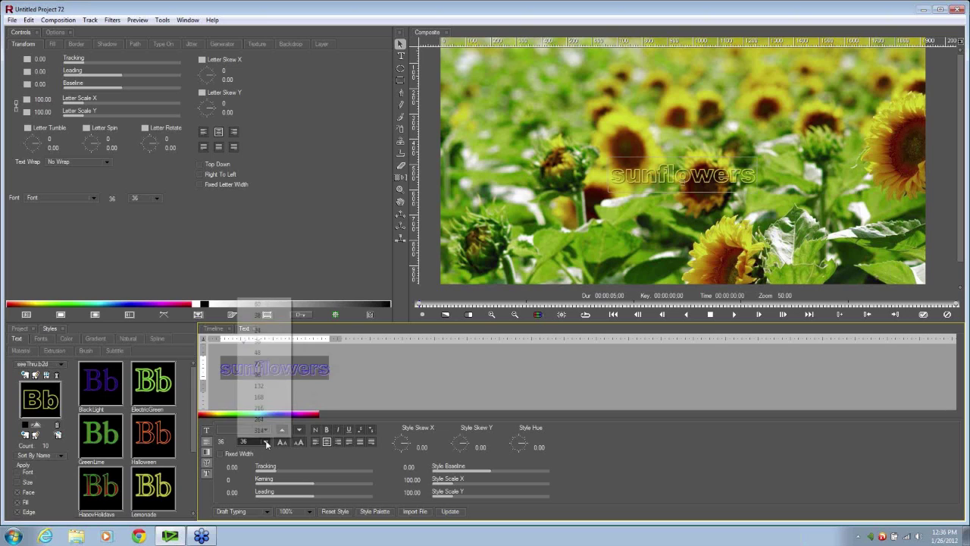
click(257, 363)
click(451, 512)
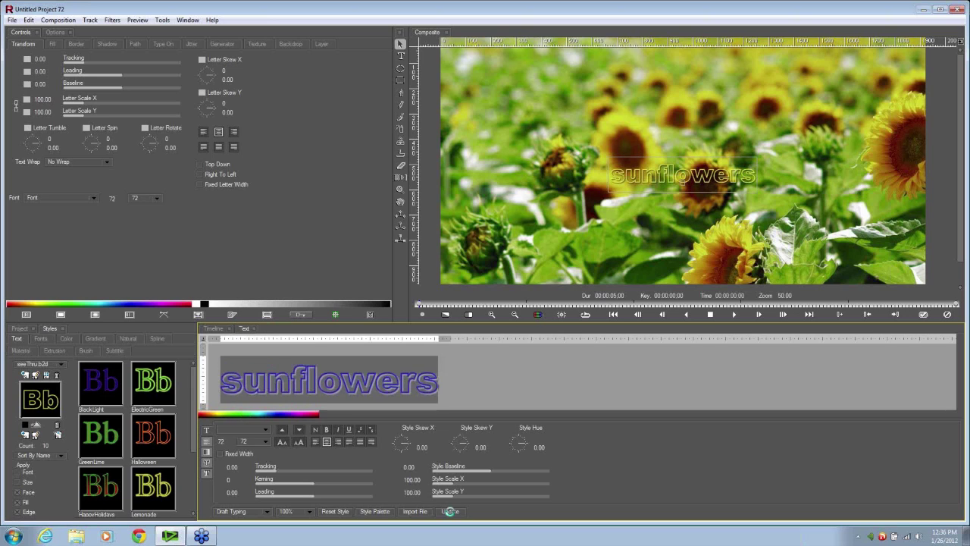
- Try the title at font size 96 in the composite and return it to 72
click(265, 445)
click(257, 376)
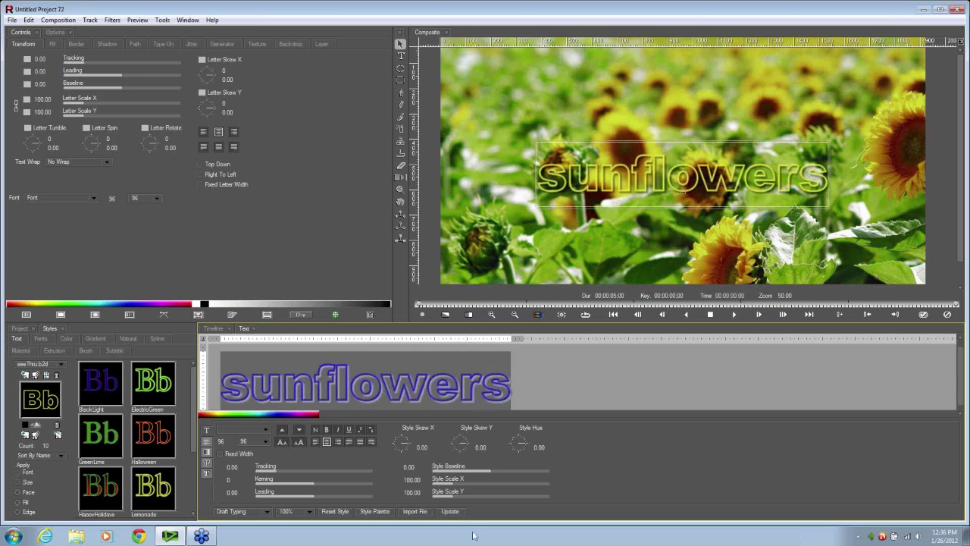
click(449, 512)
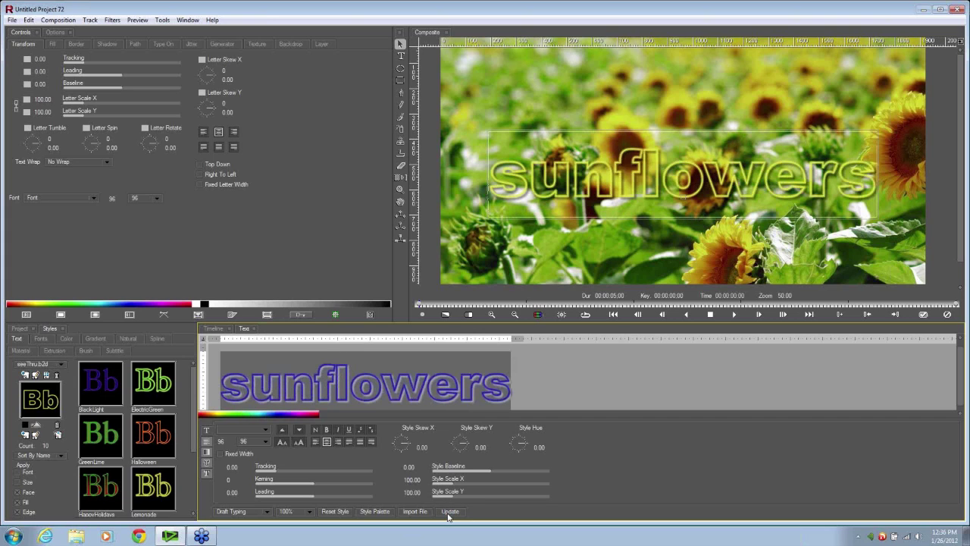
click(266, 443)
click(265, 367)
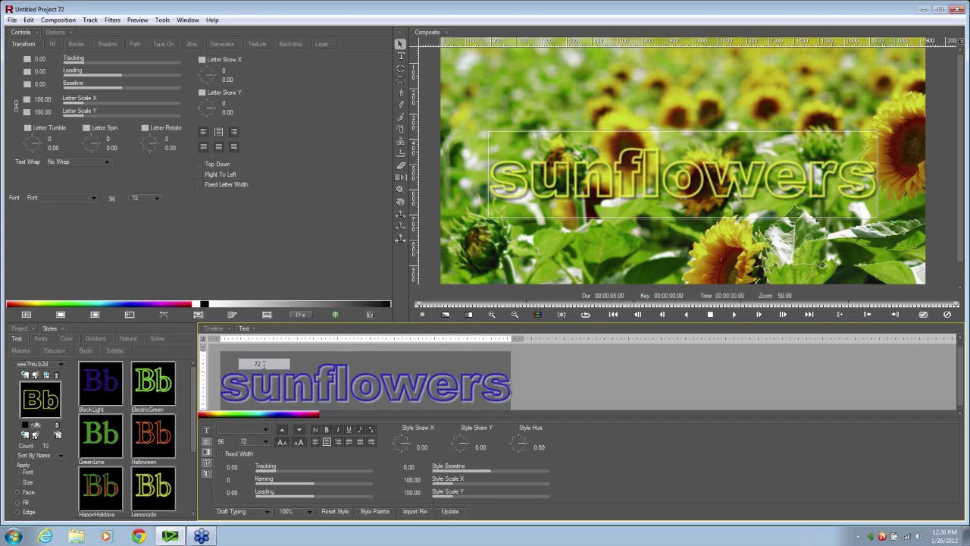
click(458, 511)
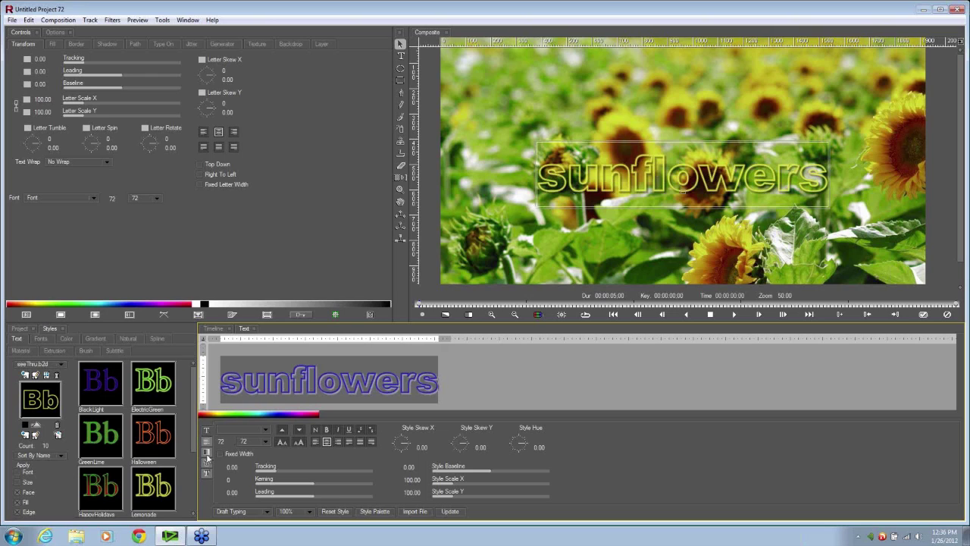
- Turn on the fill for the "sunflowers" text and update the composite
click(206, 454)
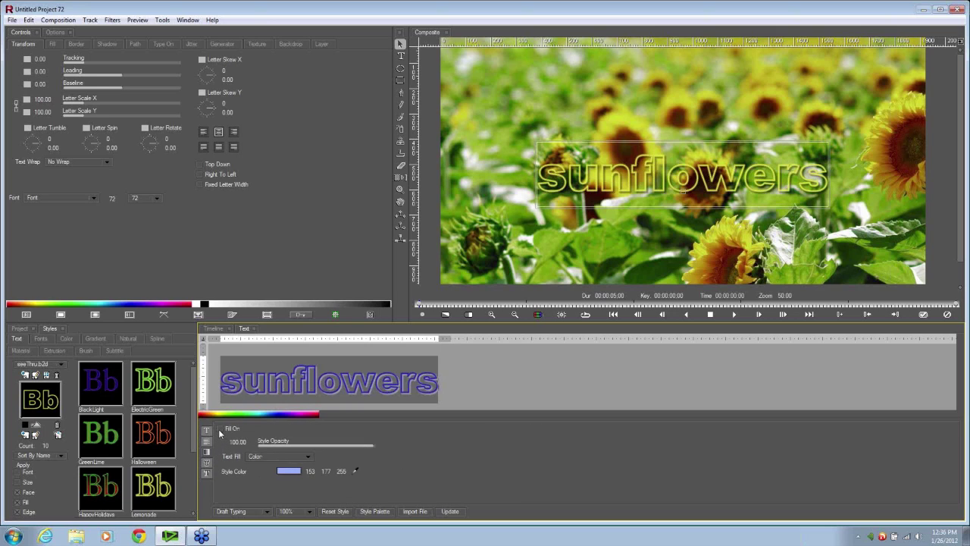
click(219, 429)
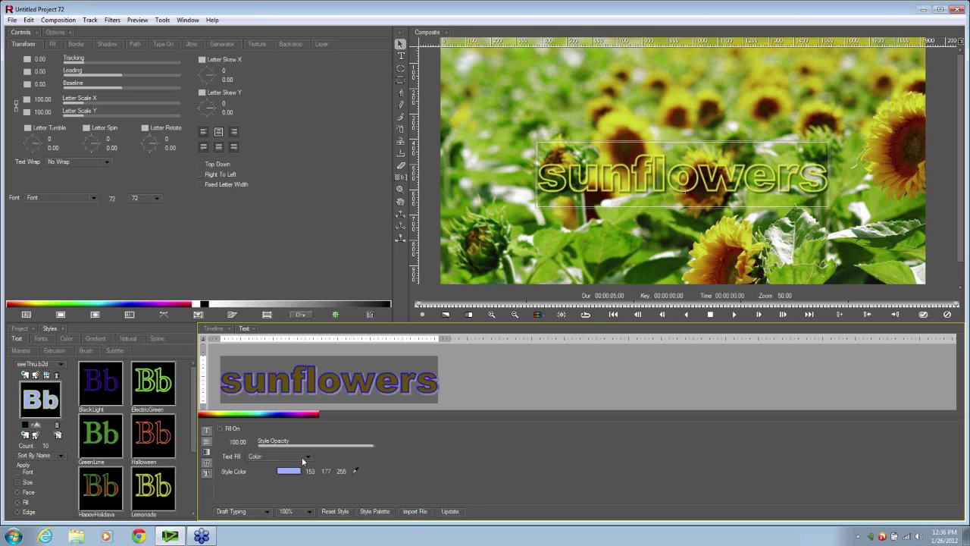
click(451, 512)
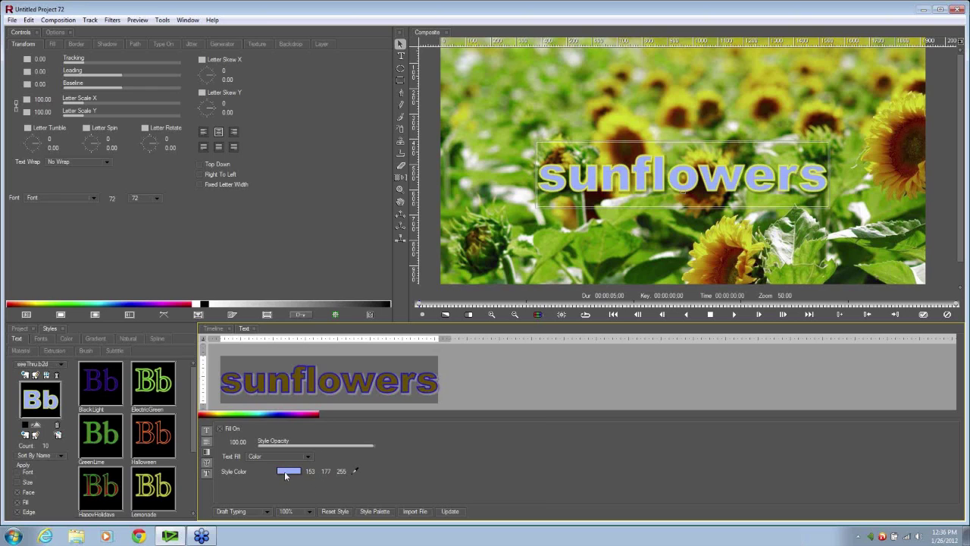
- Set the text's fill color to gray (128, 128, 128) and its opacity to about 41, updating the composite
click(285, 473)
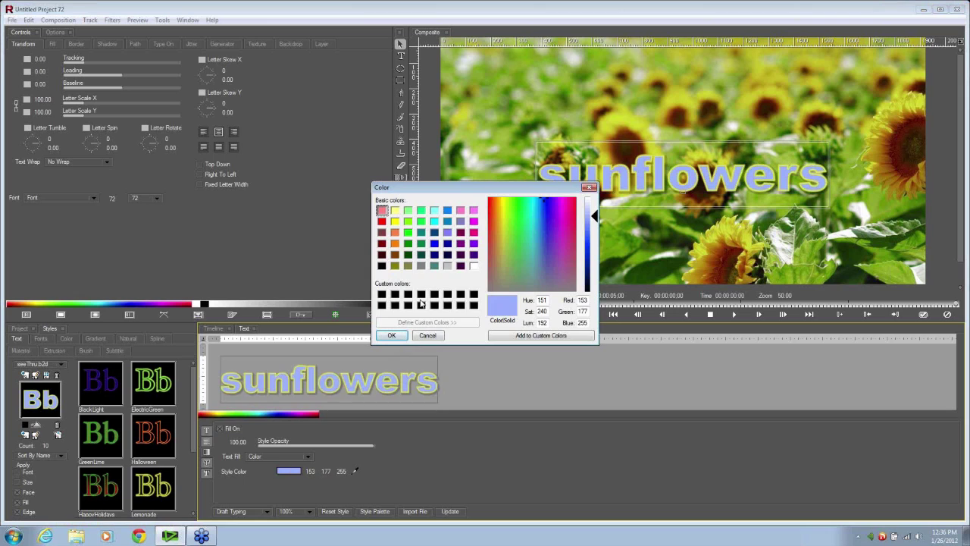
click(422, 265)
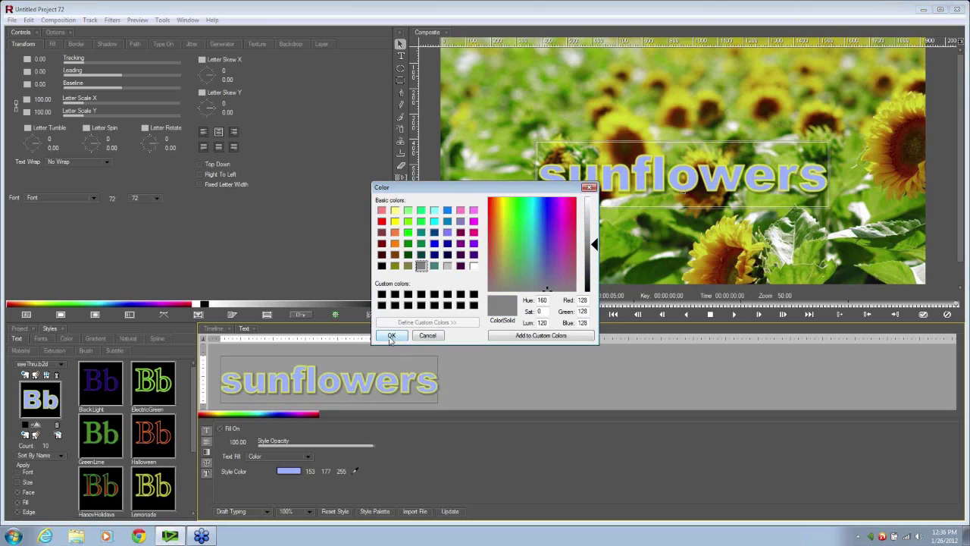
click(391, 335)
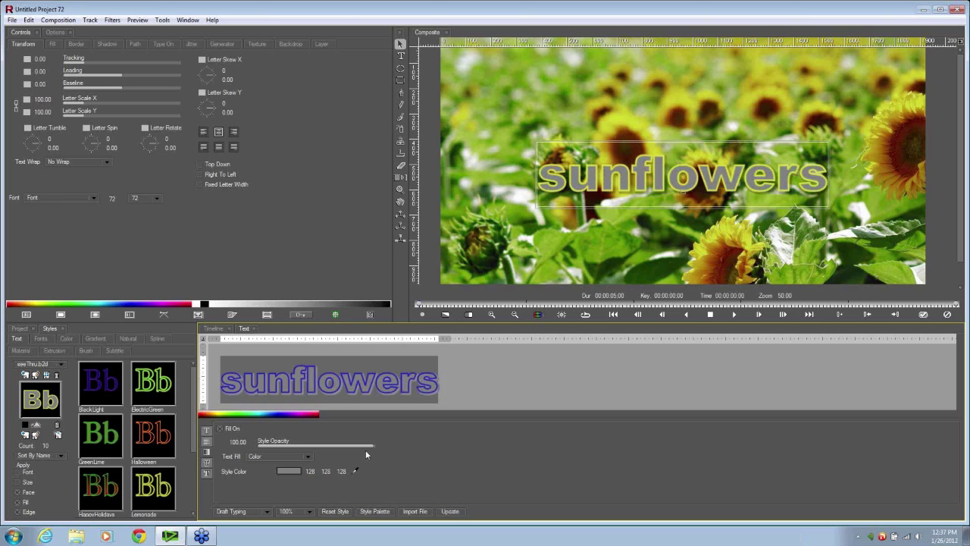
drag(371, 445, 308, 457)
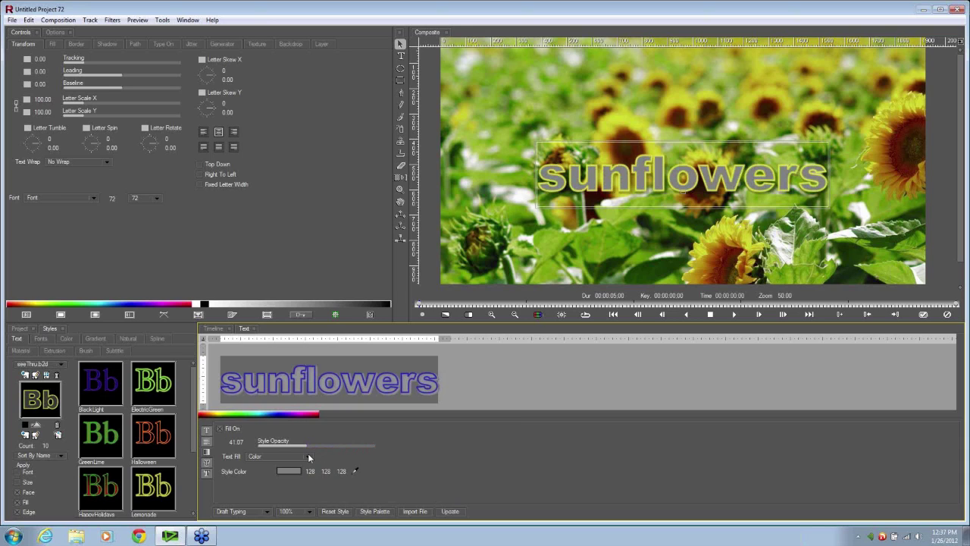
click(444, 510)
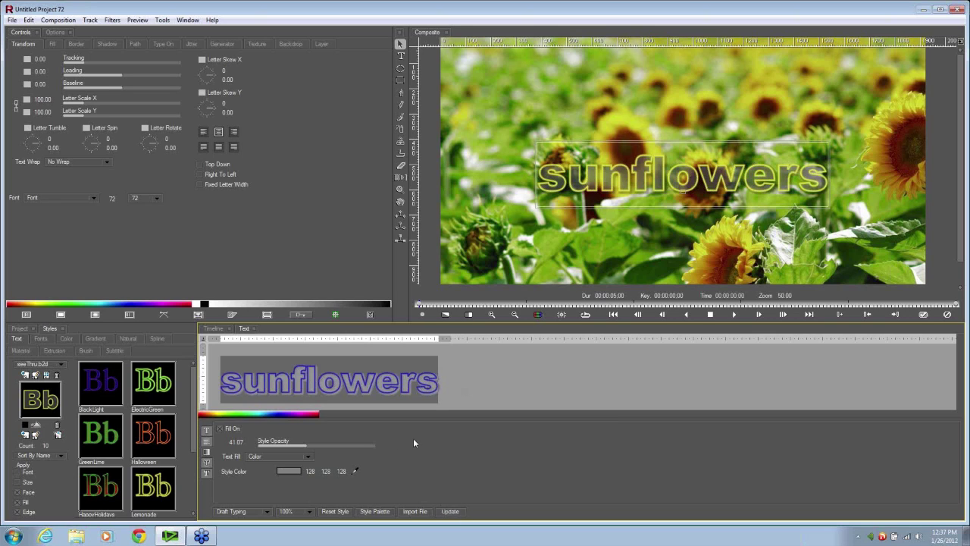
- Select the sunflowers track in the timeline and set its composite apply mode to Scale Mult
click(213, 329)
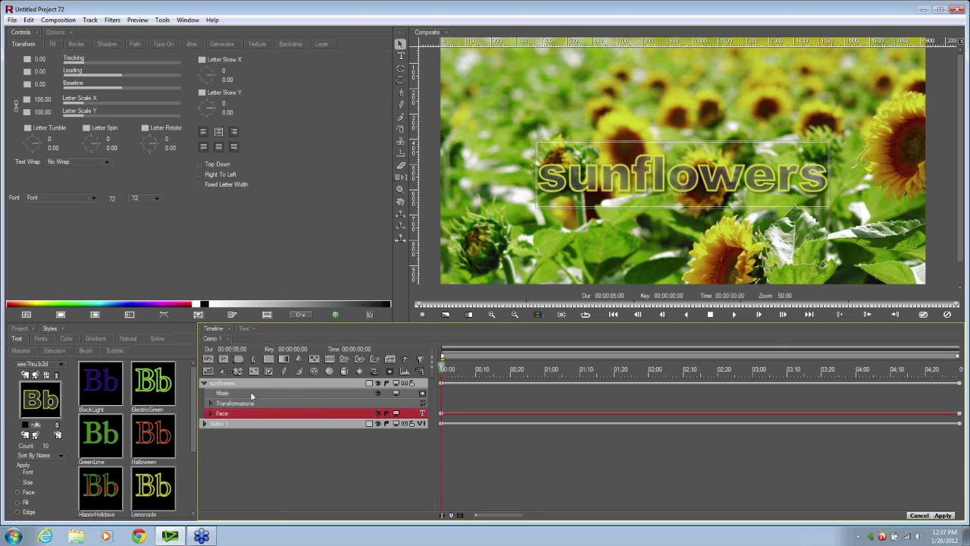
click(257, 384)
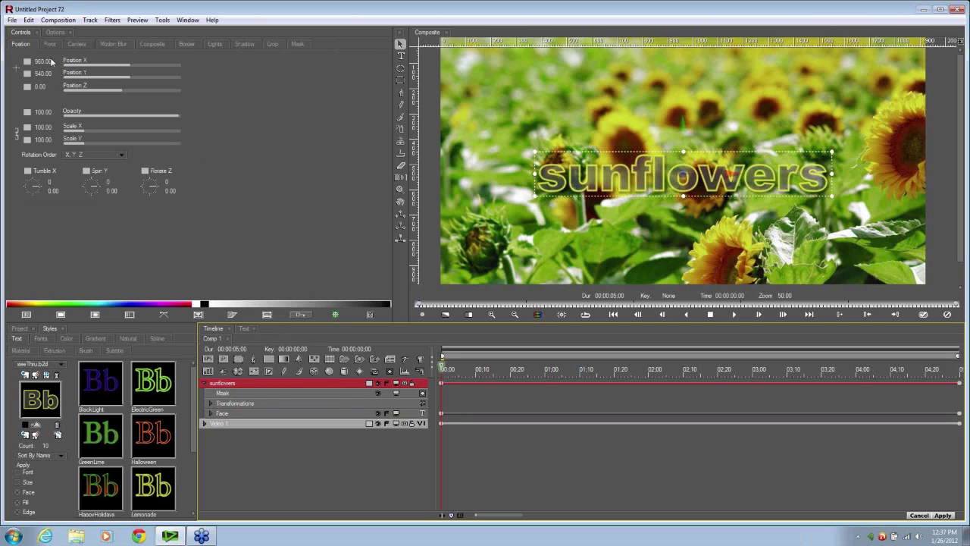
click(152, 43)
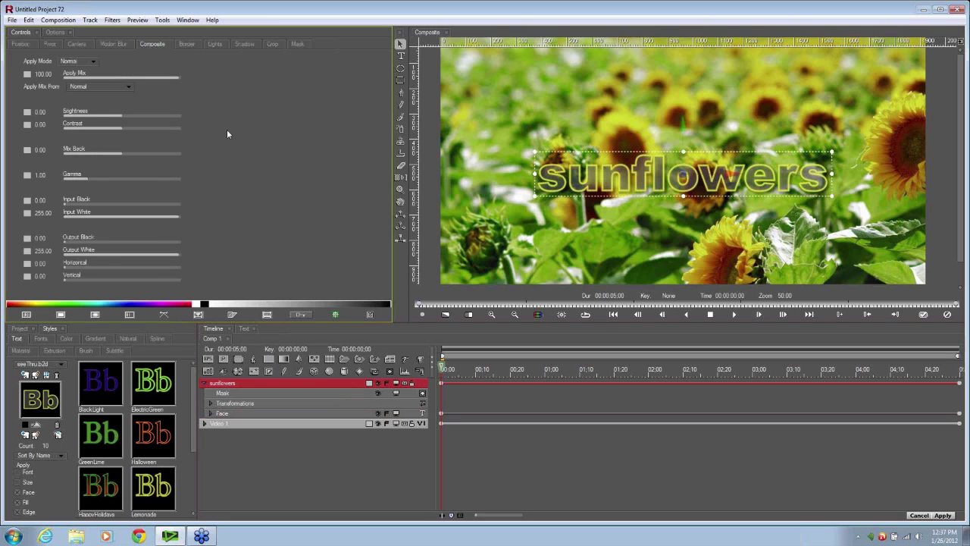
click(92, 61)
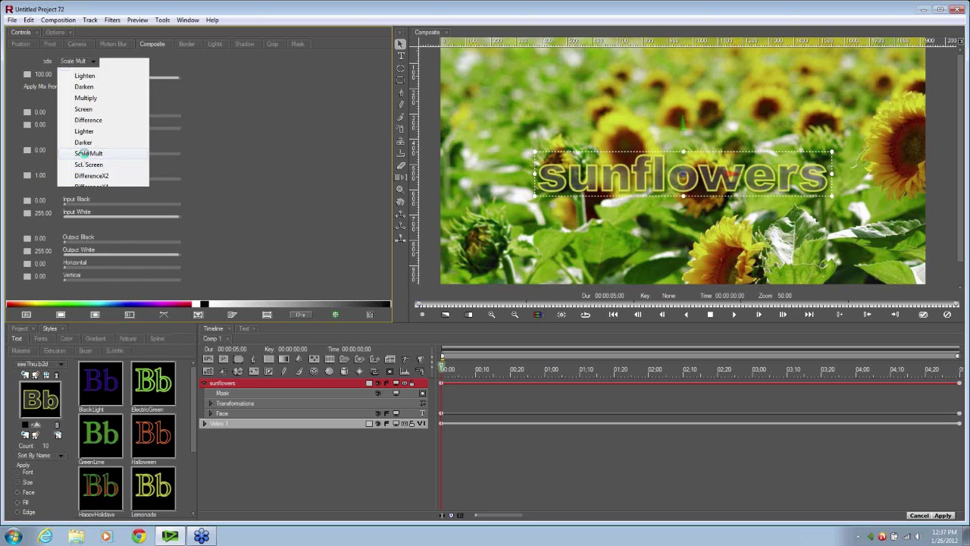
click(87, 154)
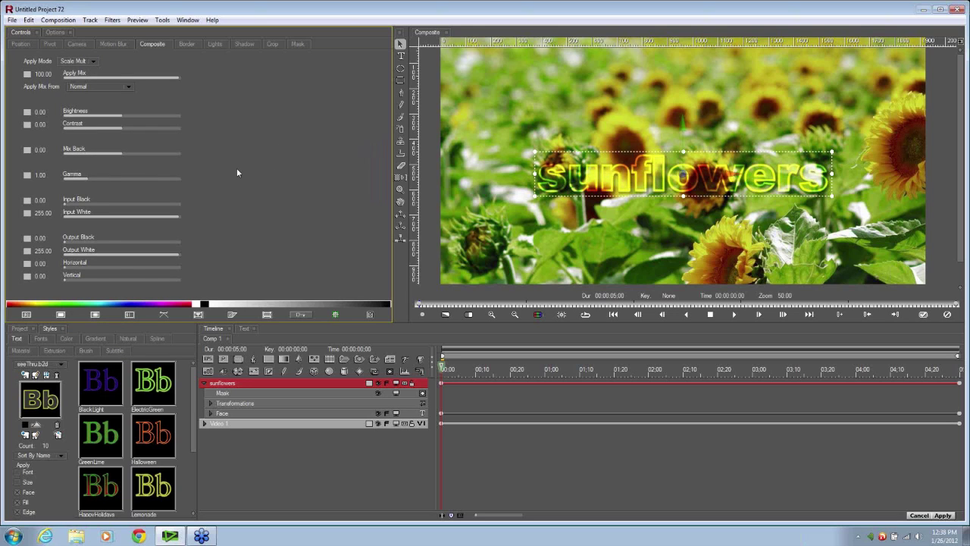
- Raise the sunflowers track's composite contrast to about 13.4 and its gamma to 1.50
click(122, 129)
drag(125, 127, 131, 128)
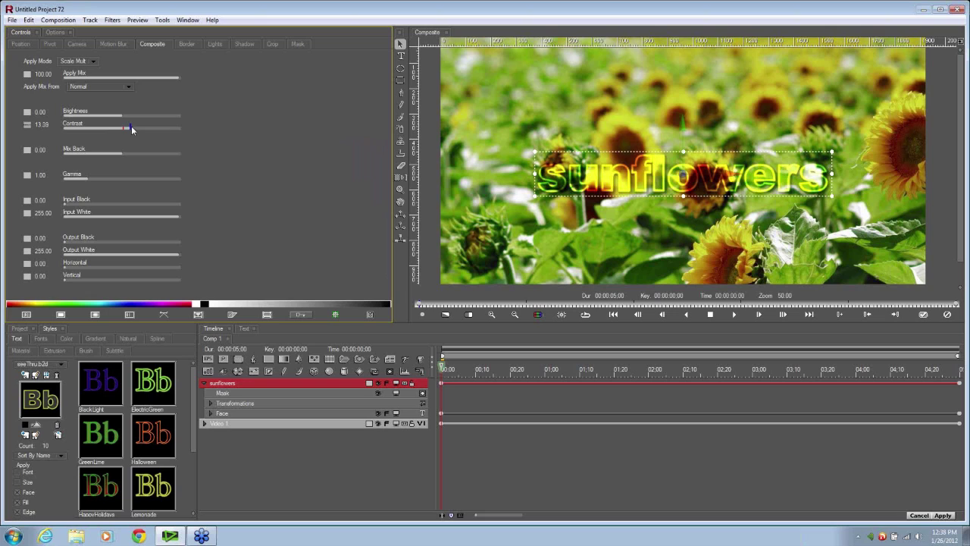
click(87, 179)
drag(90, 178, 97, 177)
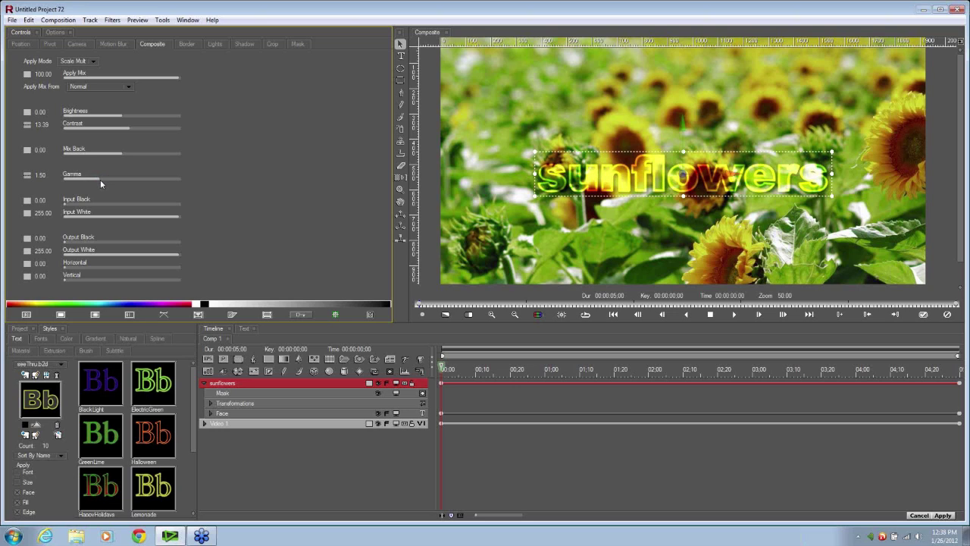
- Turn on keyframe animation for the sunflowers track's position parameters and check the default keyframe interpolation in the options
click(19, 44)
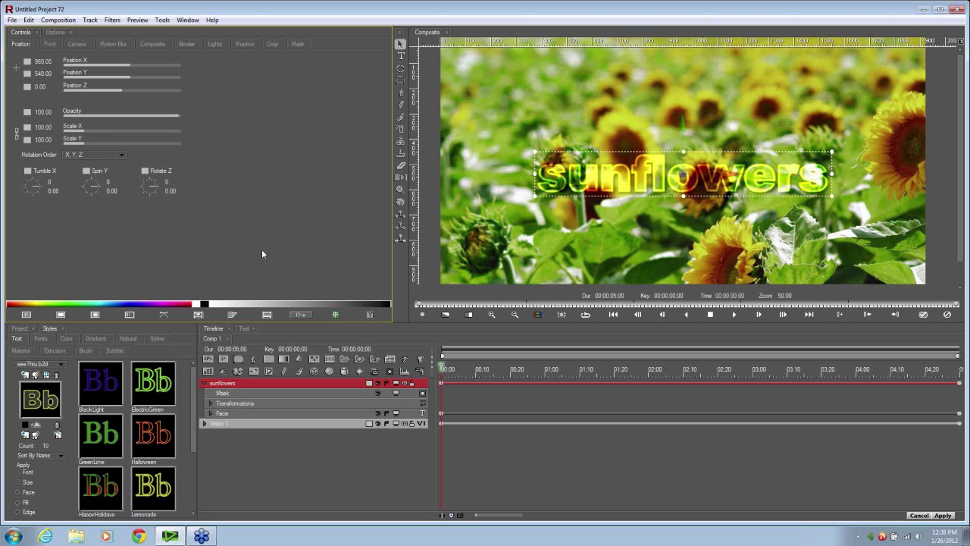
click(300, 315)
click(300, 315)
click(57, 35)
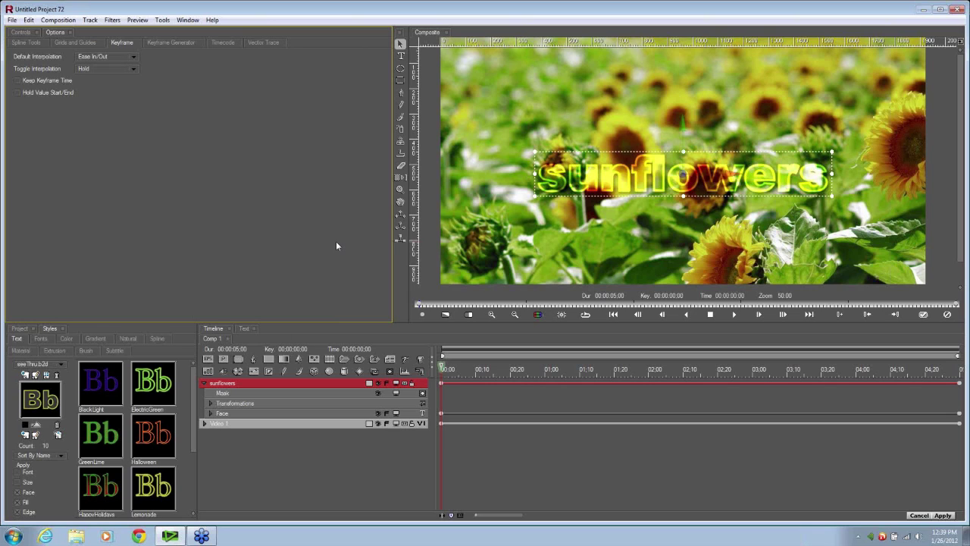
click(22, 32)
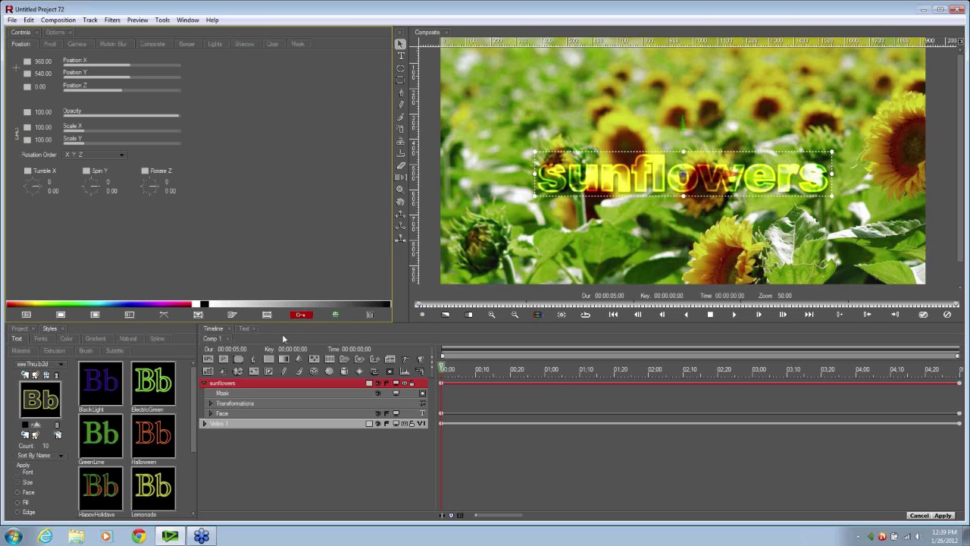
- At the sunflowers track's first keyframe, set Position Z to about -257 with Accelerate interpolation
click(441, 387)
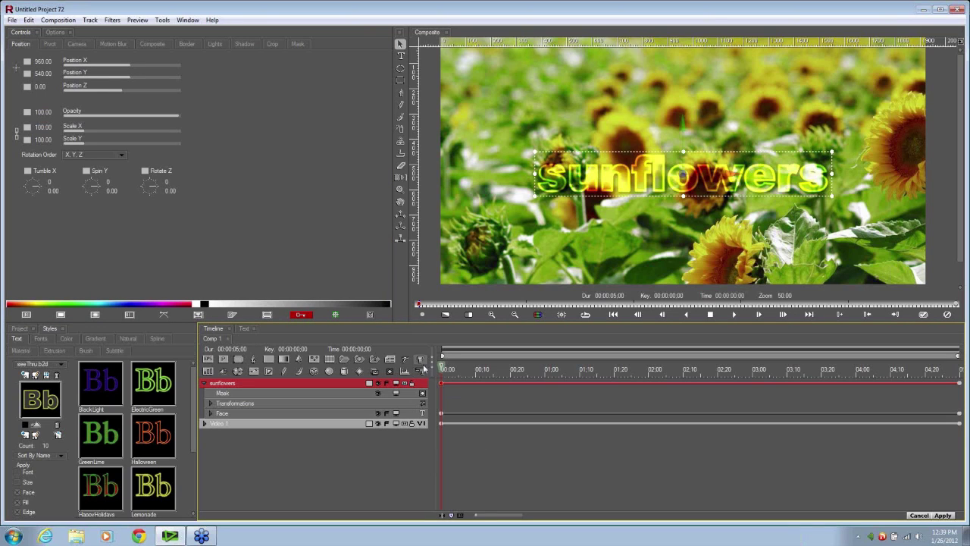
click(121, 90)
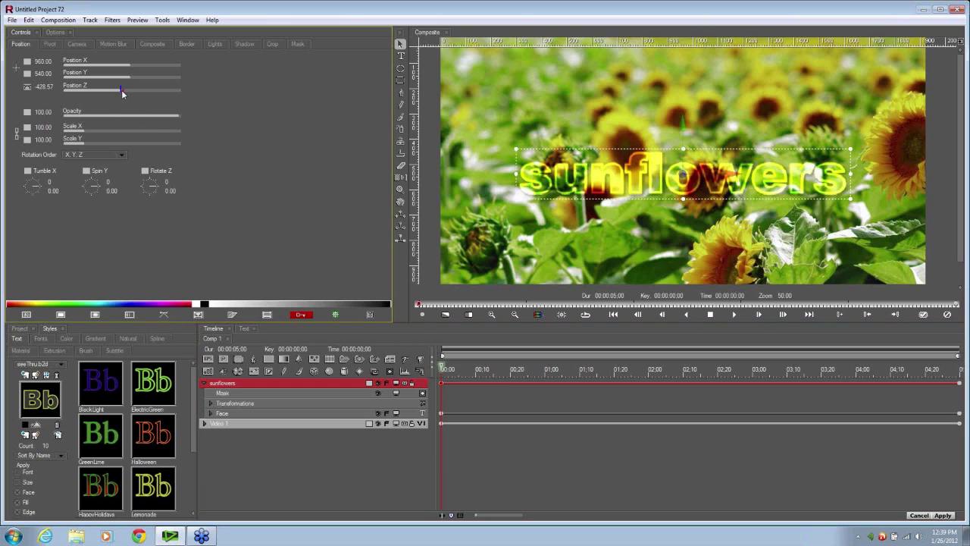
click(121, 89)
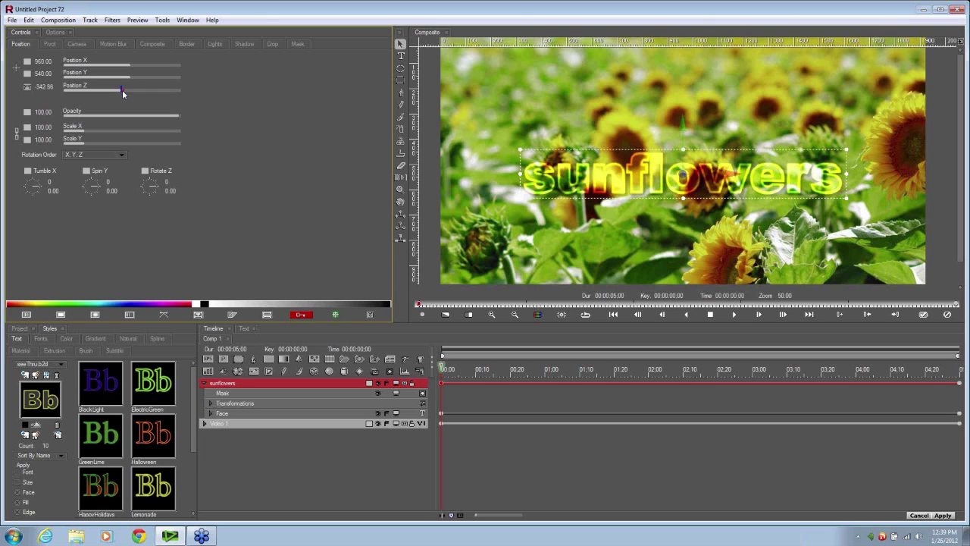
click(122, 90)
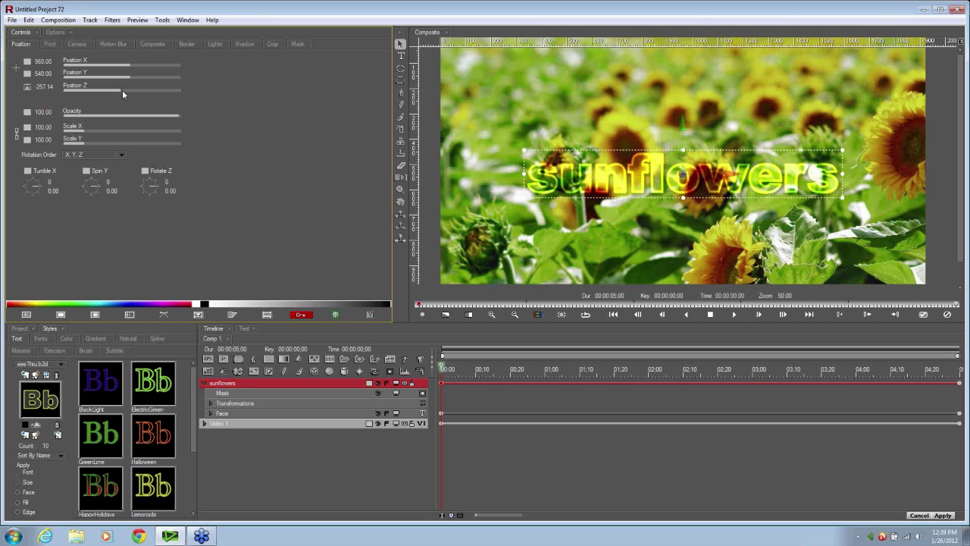
click(27, 89)
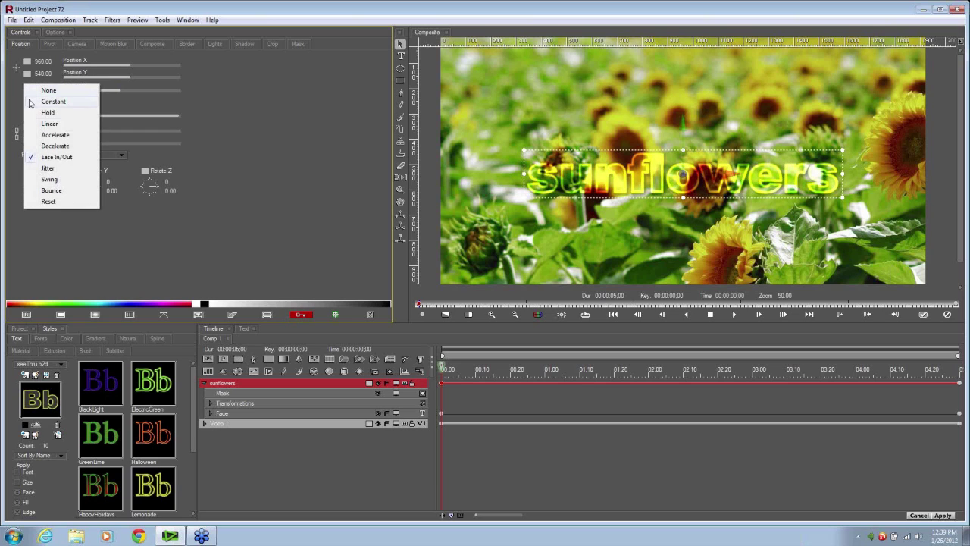
click(65, 137)
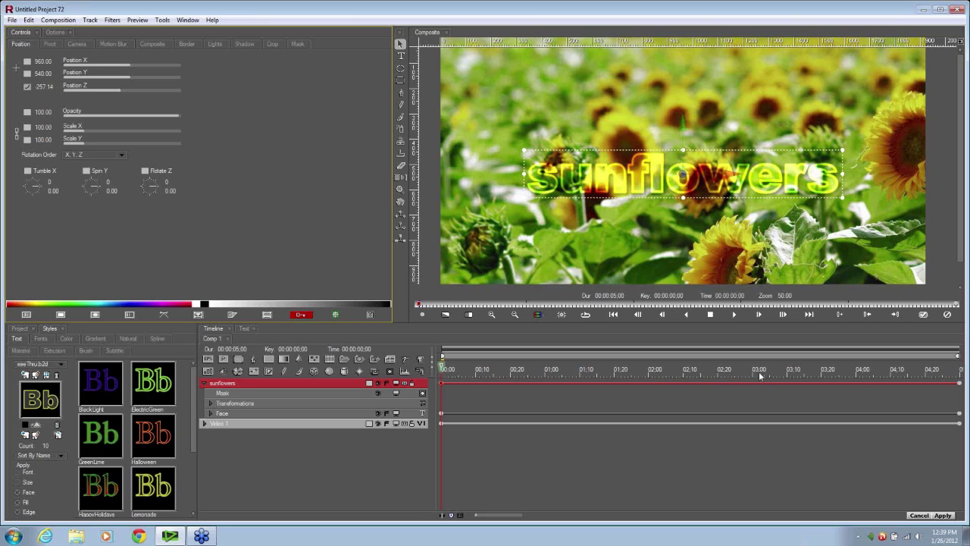
- Set Position Z to about -4029 at the sunflowers track's end keyframe and preview the title movement along the timeline
click(960, 386)
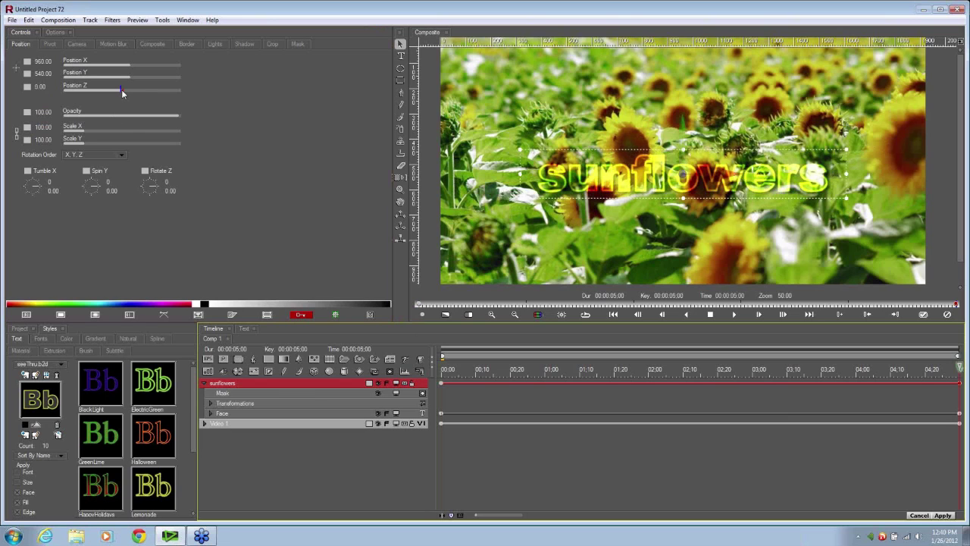
drag(121, 89, 101, 94)
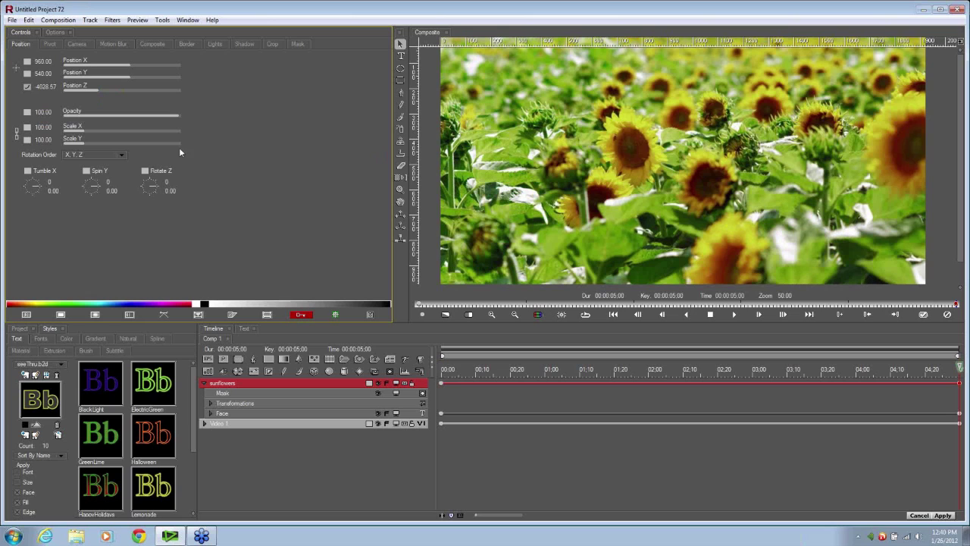
click(959, 367)
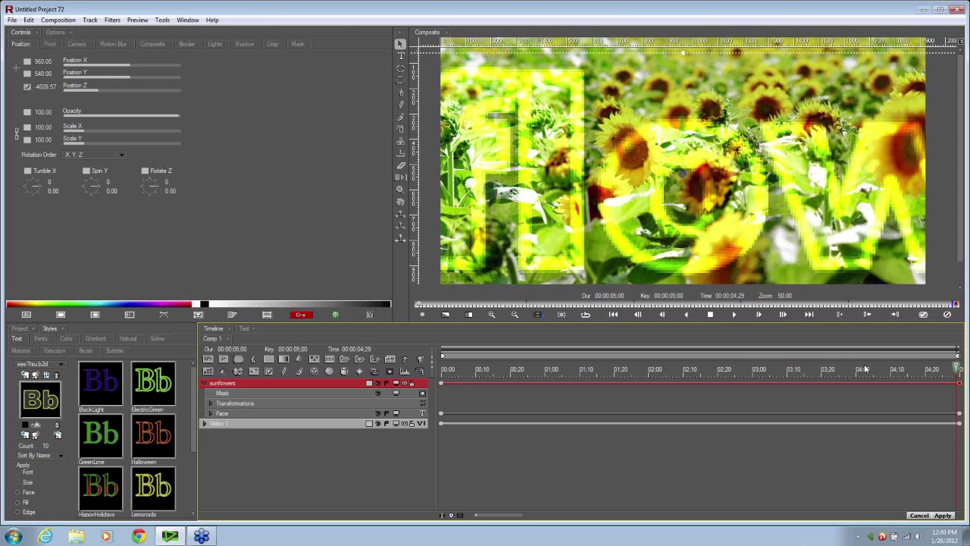
click(762, 368)
click(443, 401)
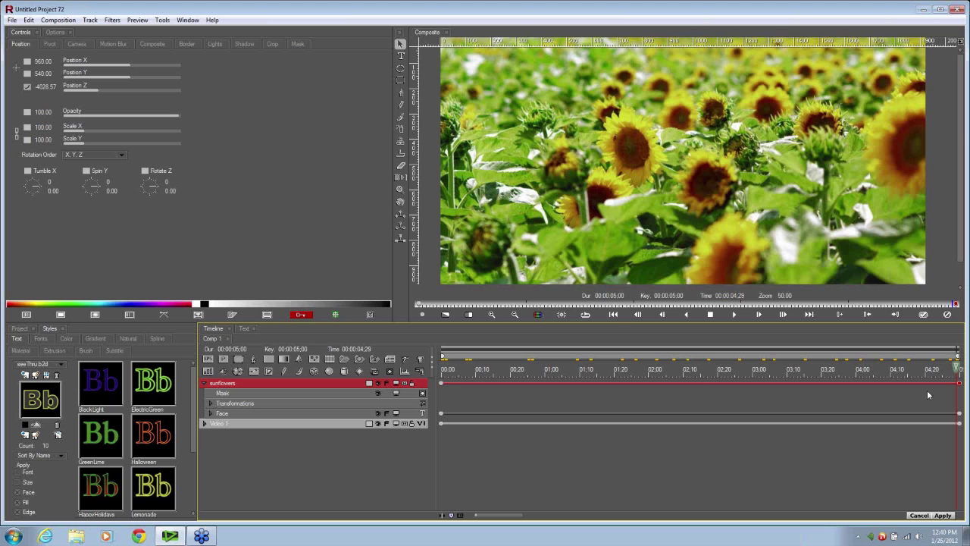
click(783, 370)
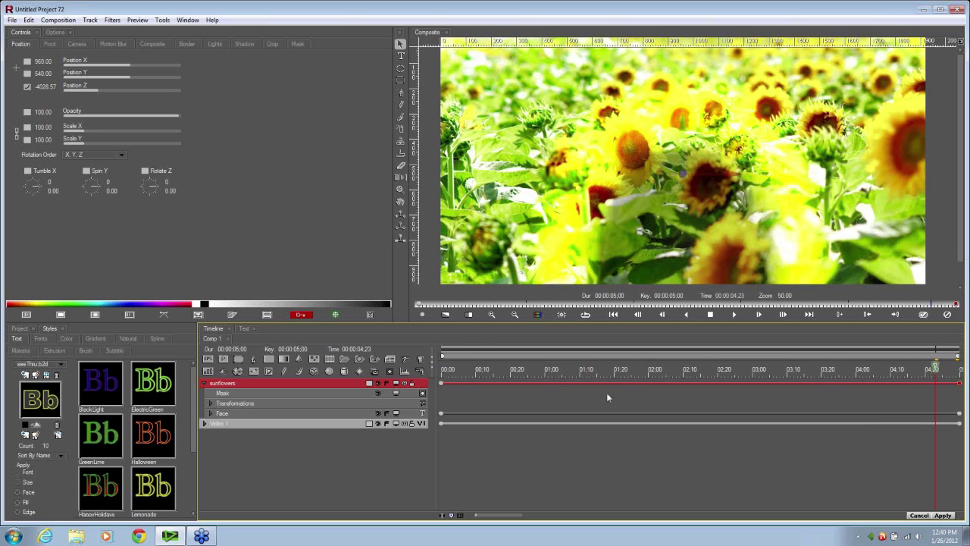
- Add a keyframe to the sunflowers track at 00;00;04;23 and adjust Position Z there
click(633, 383)
click(100, 90)
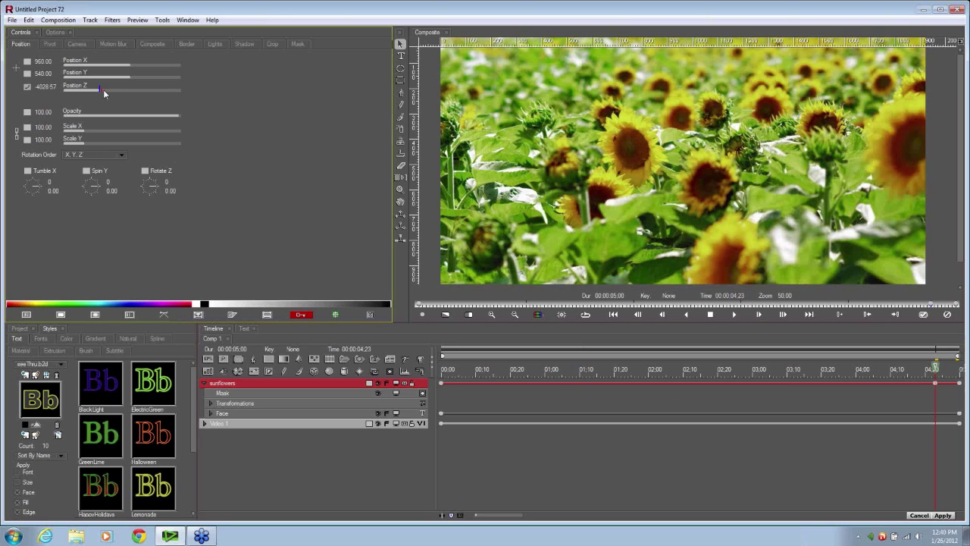
- Set the sunflowers track's Position Z to 257.14 at 04;23, preview the move, and return to the start
drag(104, 91, 126, 92)
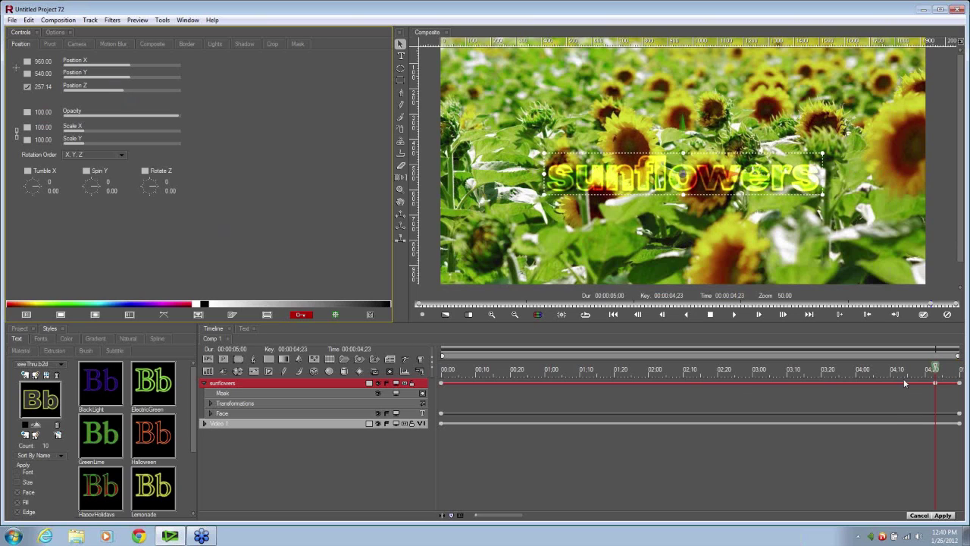
click(29, 88)
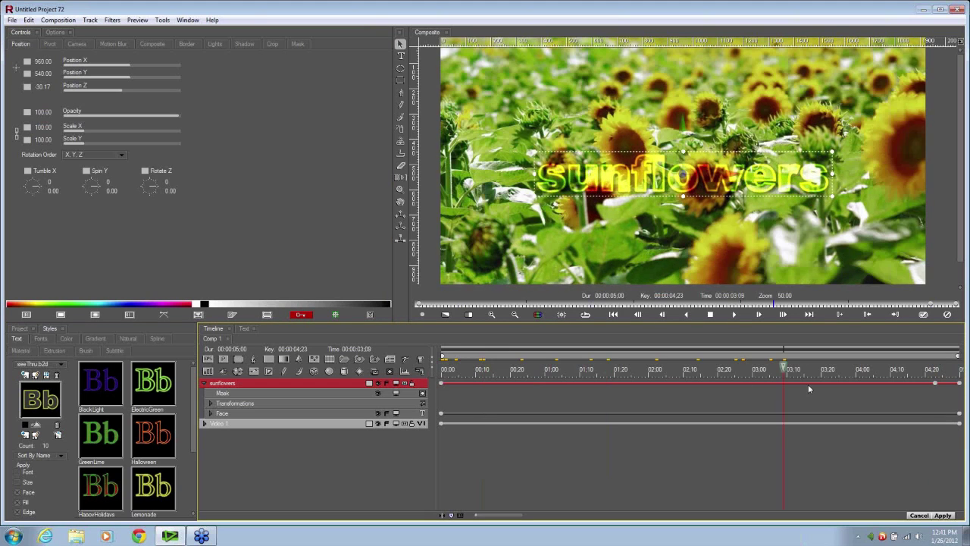
drag(808, 384, 787, 379)
key(Home)
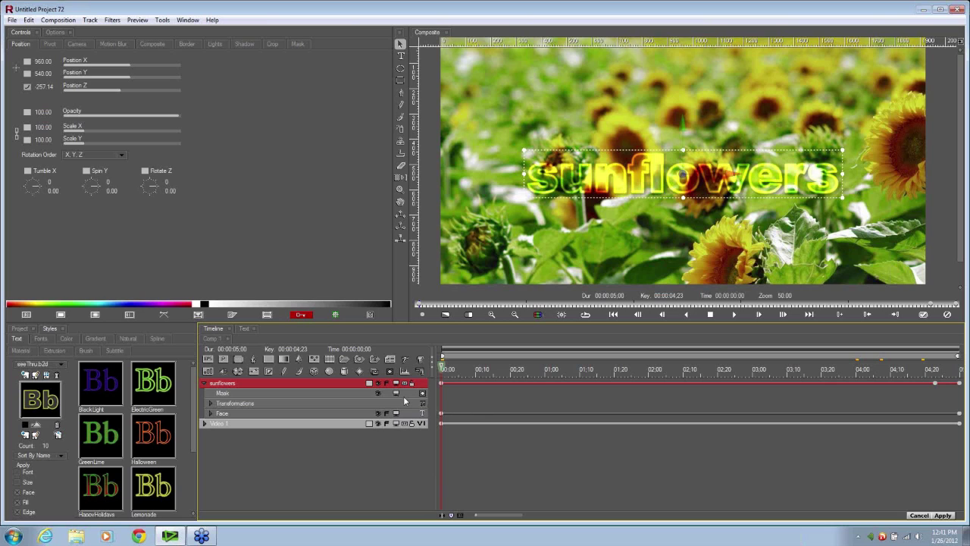
- Set the Face track's Jitter Speed to 27.68 with Constant interpolation and turn off automatic keyframing
click(263, 411)
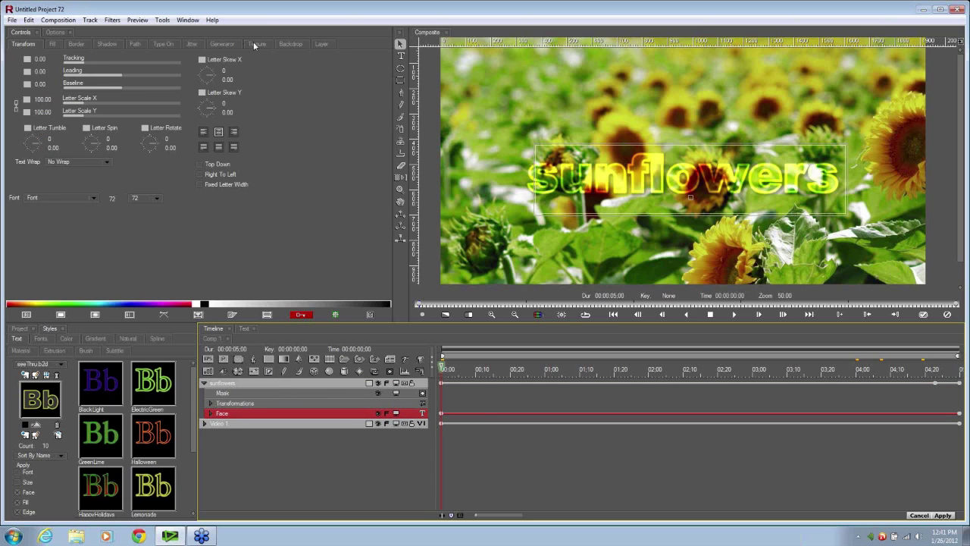
click(191, 43)
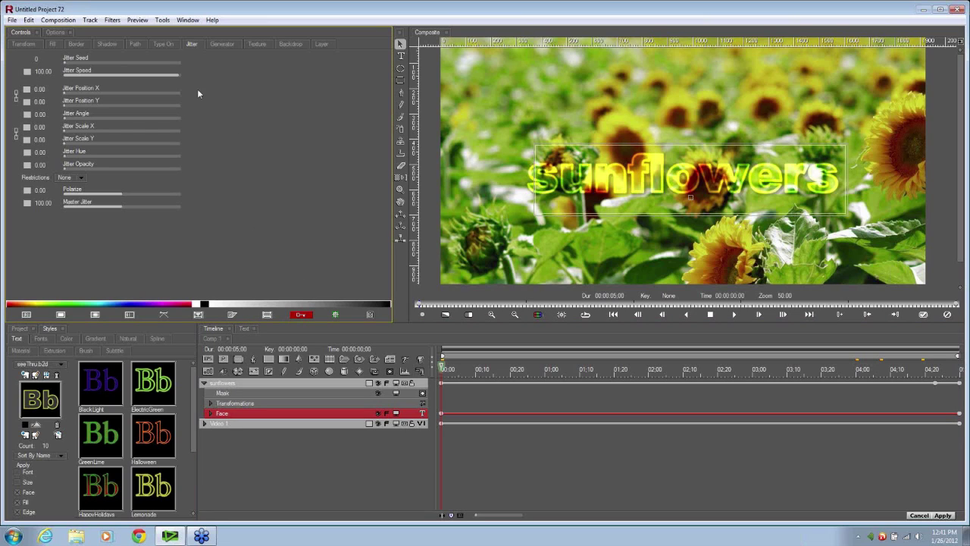
click(442, 416)
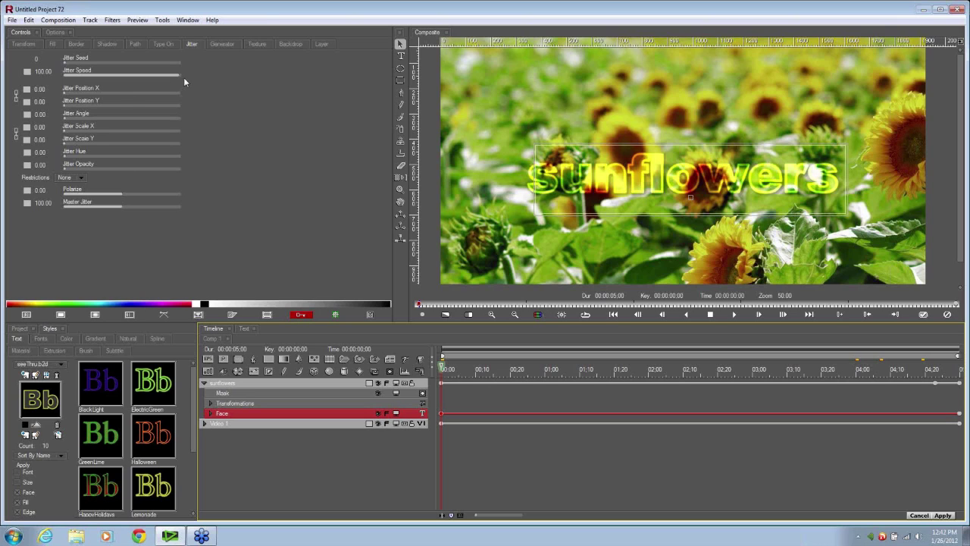
drag(178, 74, 100, 81)
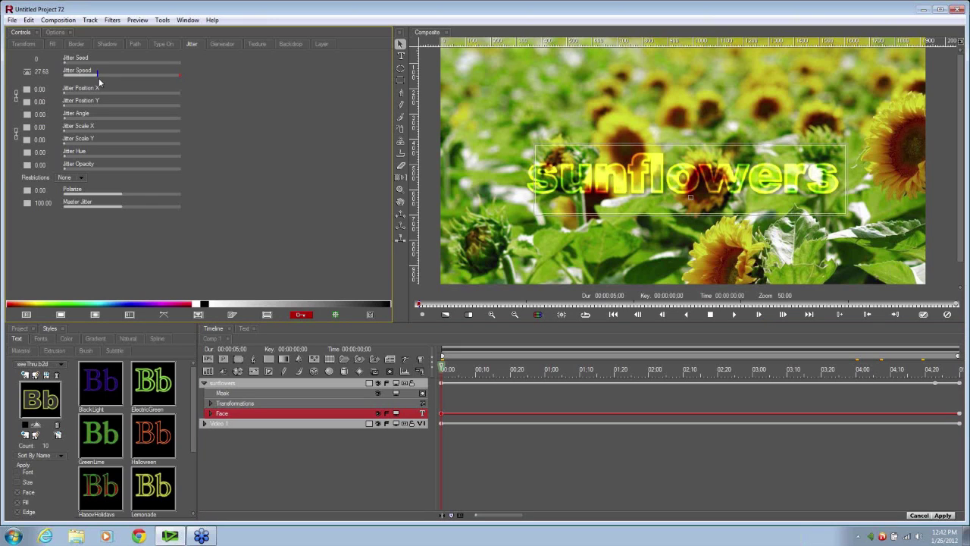
click(27, 72)
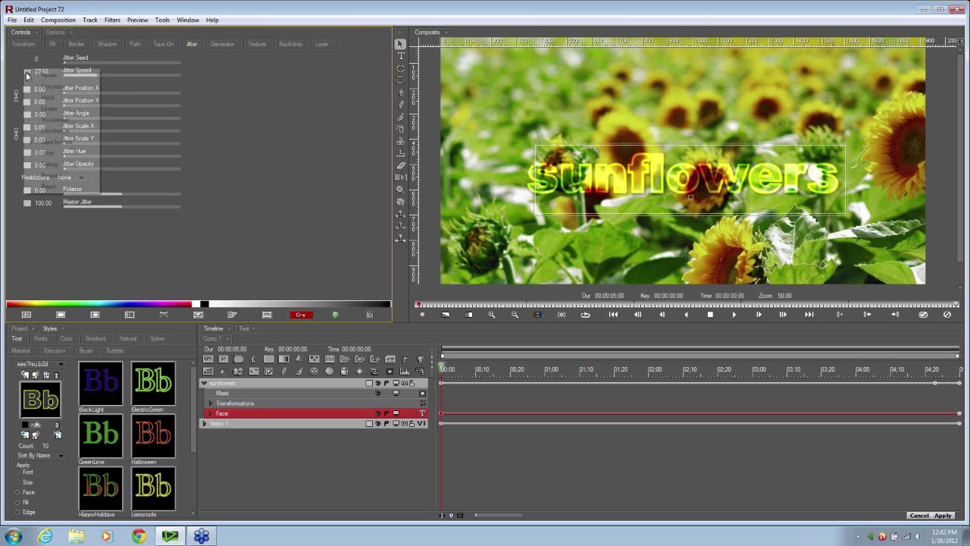
click(57, 91)
click(301, 314)
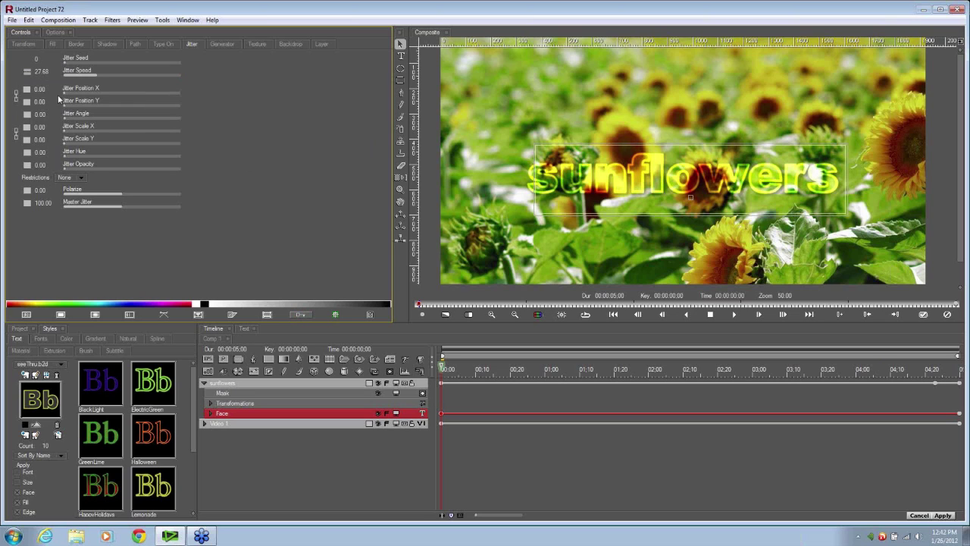
- Set the text's Jitter Position X to 1.34, unlinked Position Y to 0.00, Scale X and Y to 2.68, and Angle to 1.34
drag(66, 93, 66, 92)
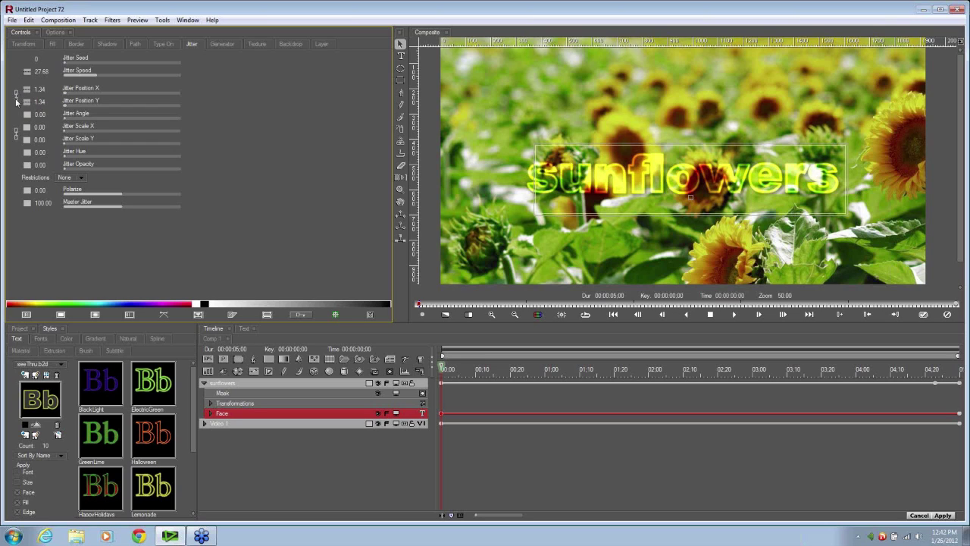
drag(71, 111, 46, 114)
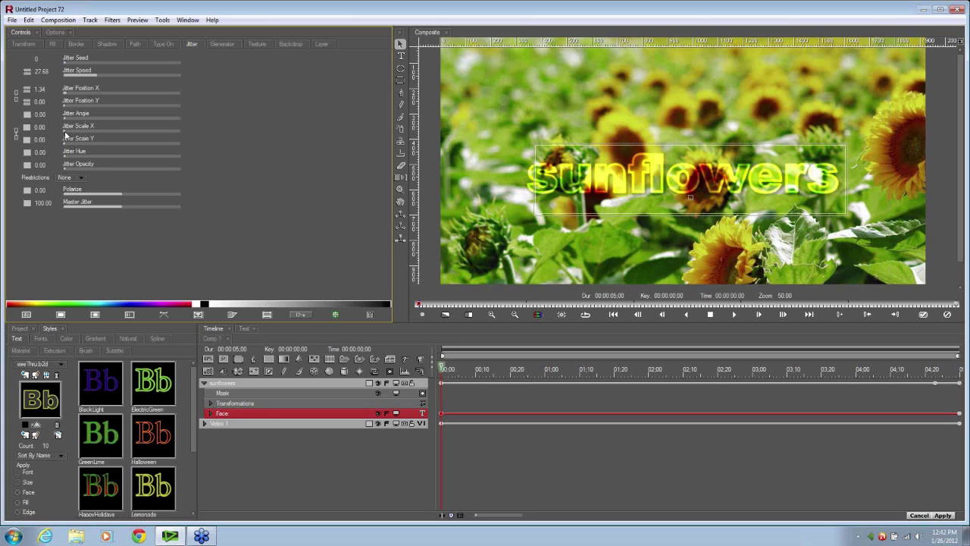
drag(65, 133, 66, 119)
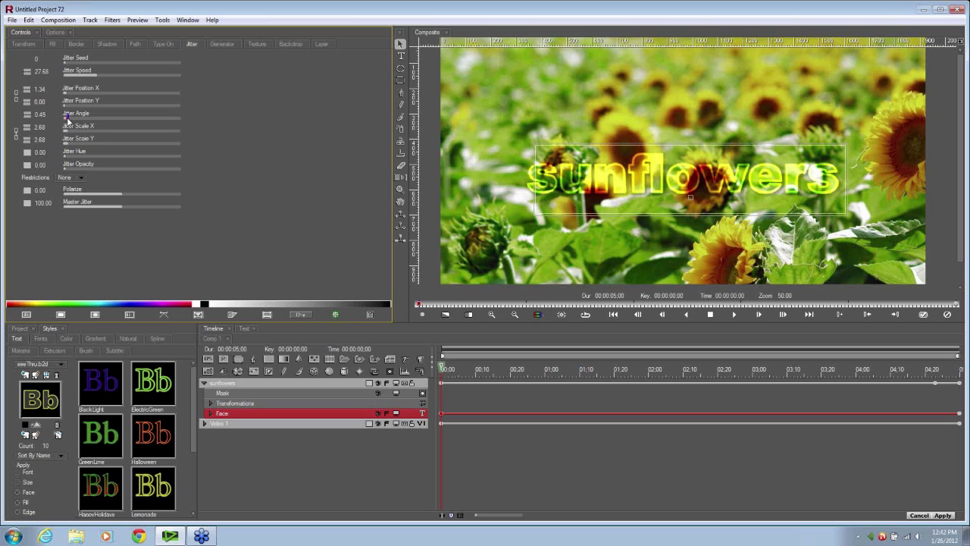
drag(67, 116, 66, 120)
click(448, 369)
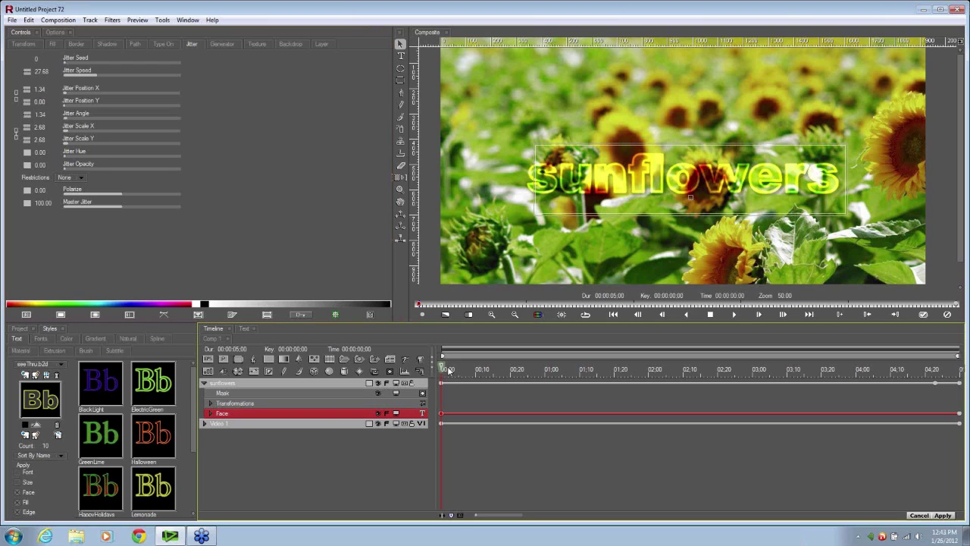
mouse_move(450, 369)
mouse_down()
mouse_move(959, 376)
mouse_move(446, 387)
mouse_up()
- Enable keyframing and set the Face track's Text Type On to 0.00 at the first frame with Accelerate interpolation
click(165, 44)
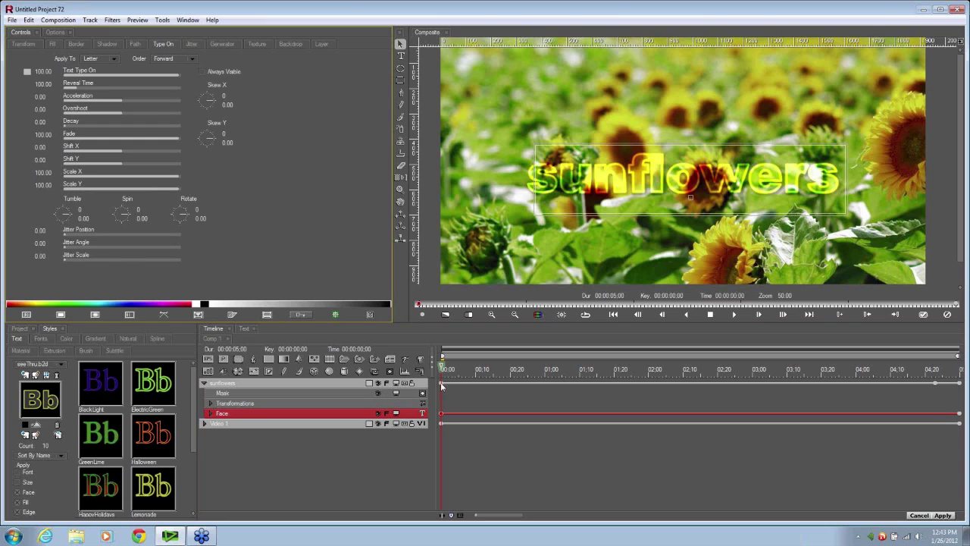
click(442, 416)
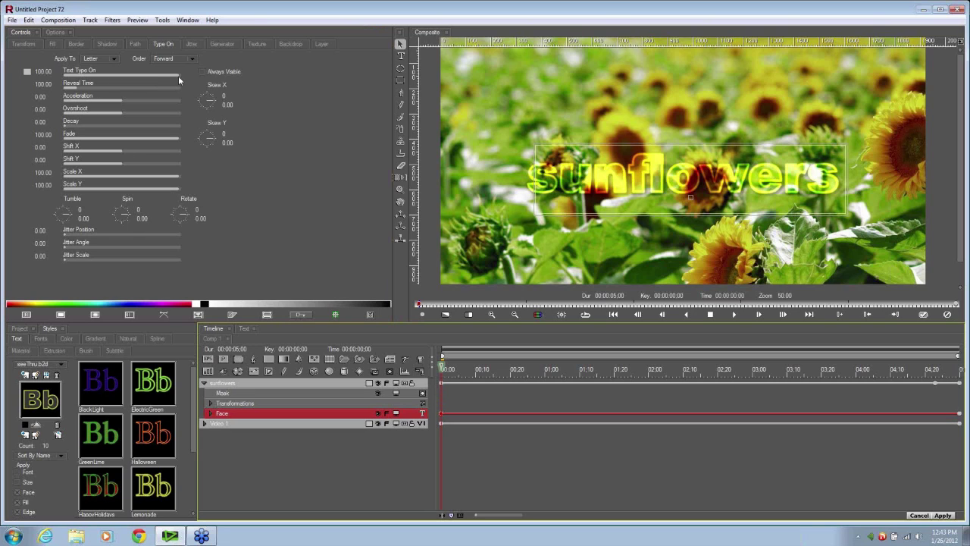
click(301, 314)
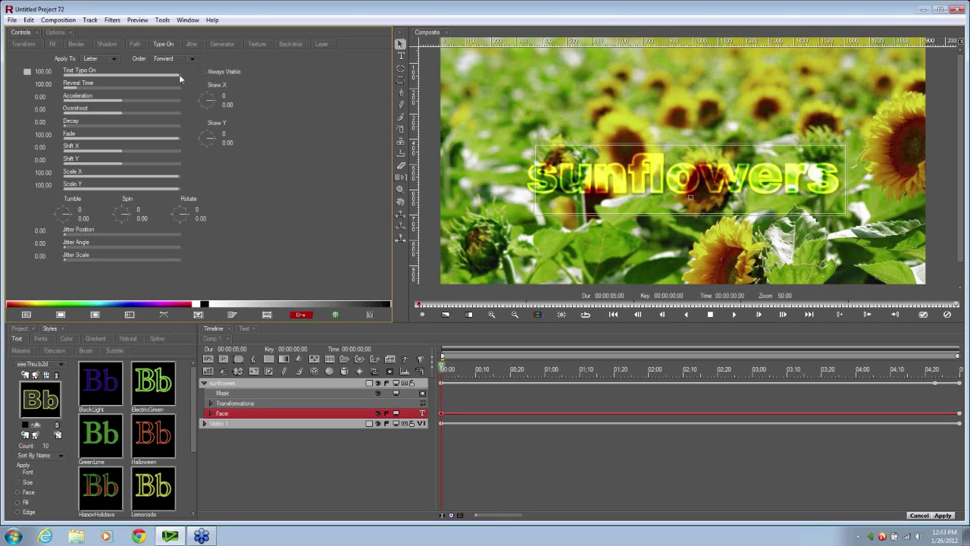
drag(179, 74, 20, 79)
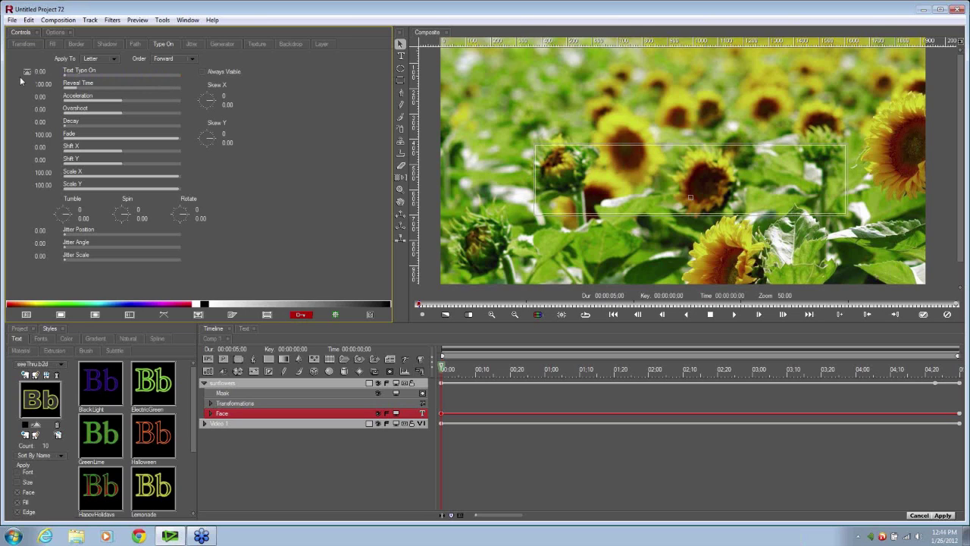
click(28, 72)
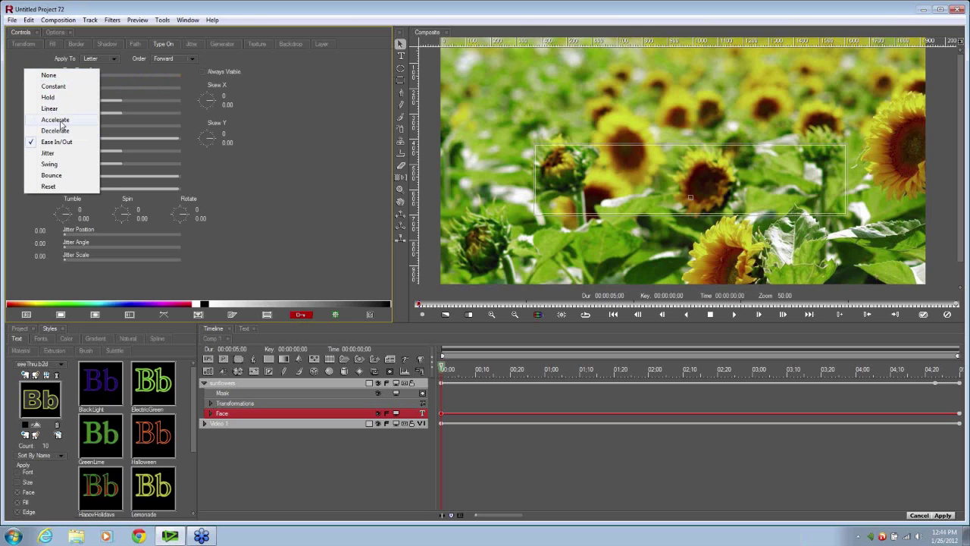
click(61, 121)
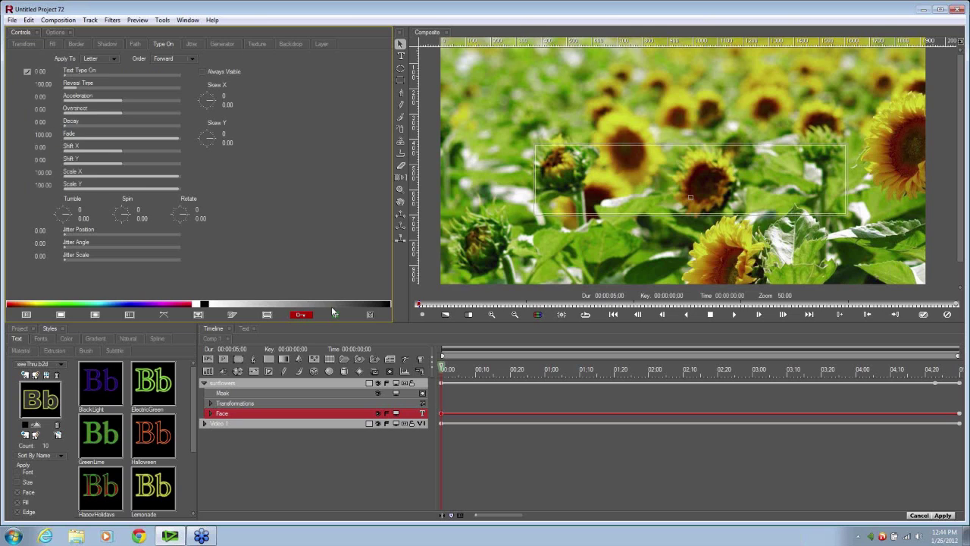
- Keyframe Text Type On to 100.00 at 00;17
click(447, 369)
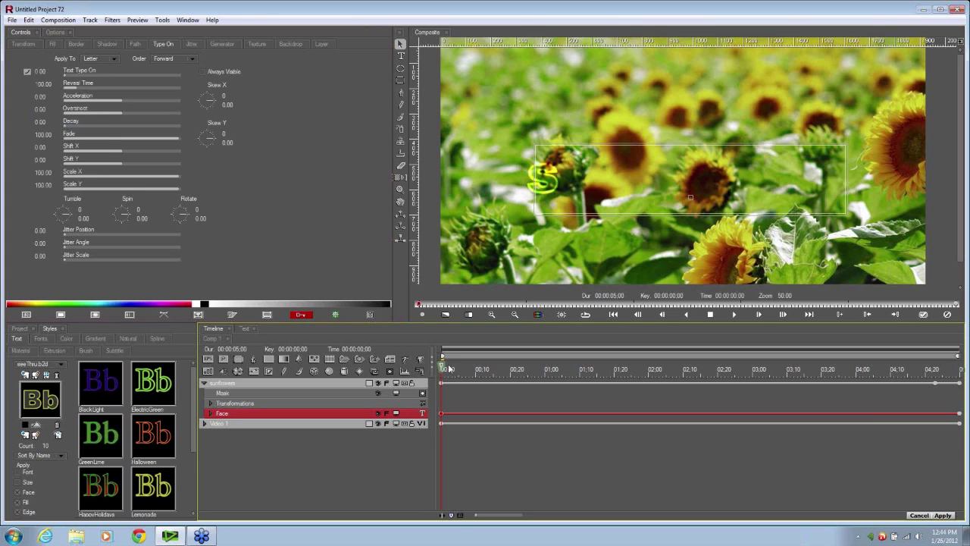
drag(448, 369, 500, 369)
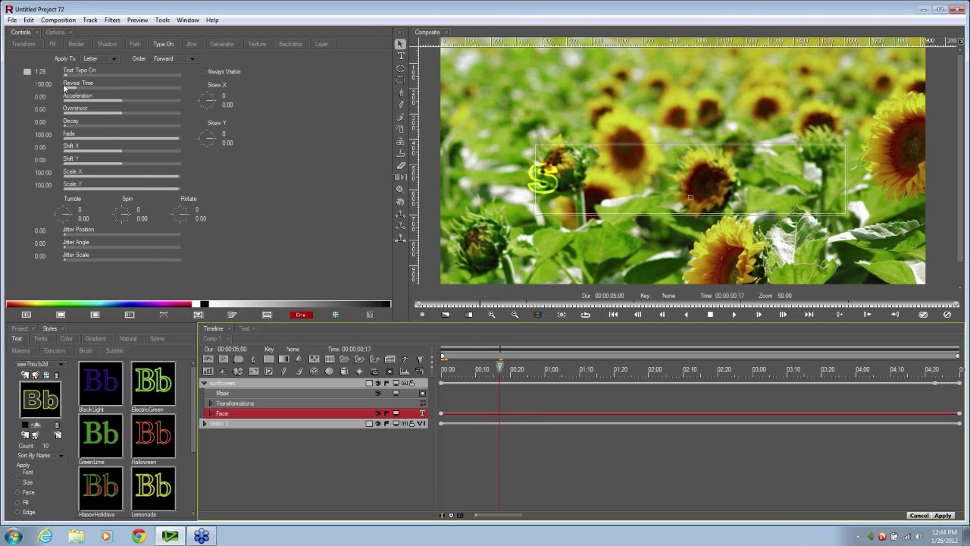
drag(66, 75, 188, 77)
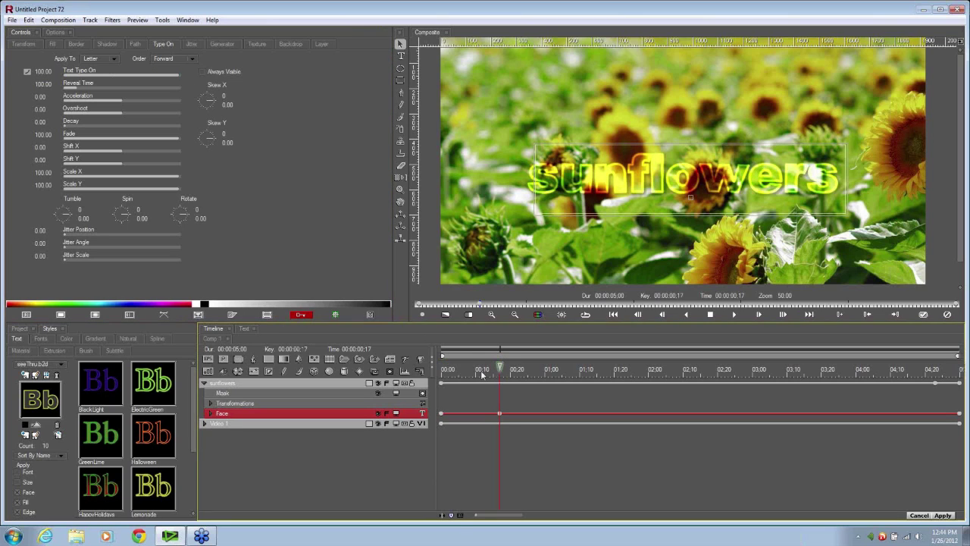
- Step back and forth between 00;17 and 00;09 to check the letter-by-letter reveal
key(Left)
key(Left)
key(Left)
key(Left)
key(Left)
key(Left)
key(Left)
key(Left)
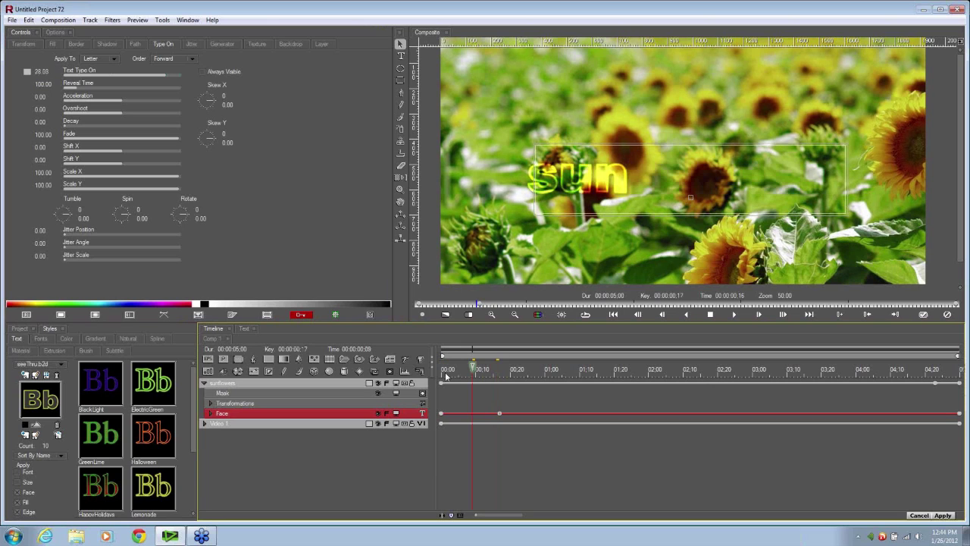
key(Right)
key(Right)
key(Right)
key(Right)
key(Right)
key(Right)
key(Right)
key(Right)
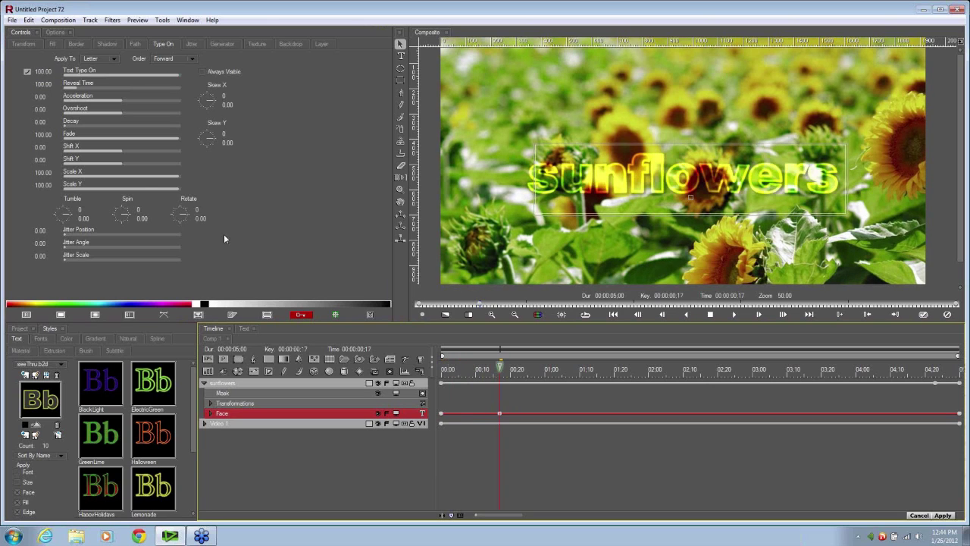
- Set the Text Type On keyframe at 00;17 to Hold interpolation and scrub the timeline to check the title animation
right_click(29, 72)
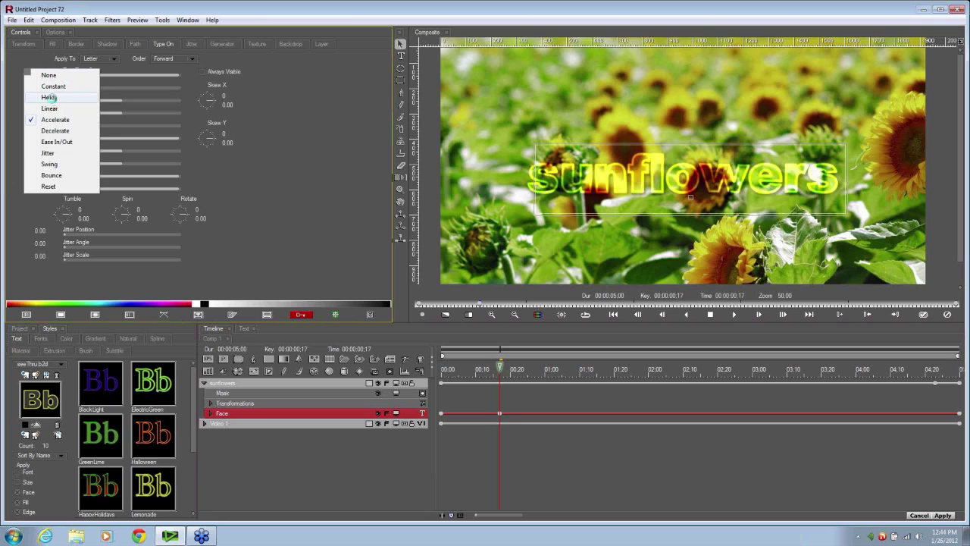
click(49, 97)
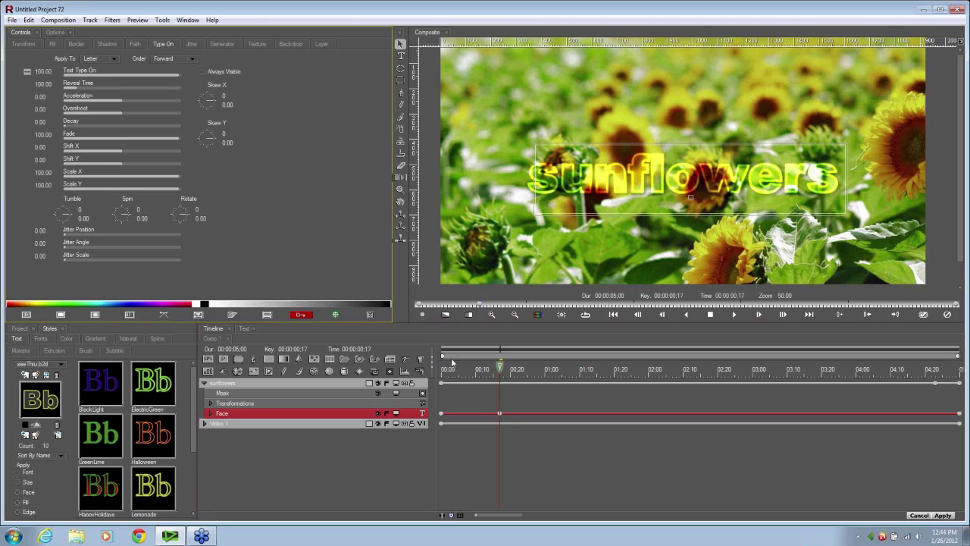
click(572, 377)
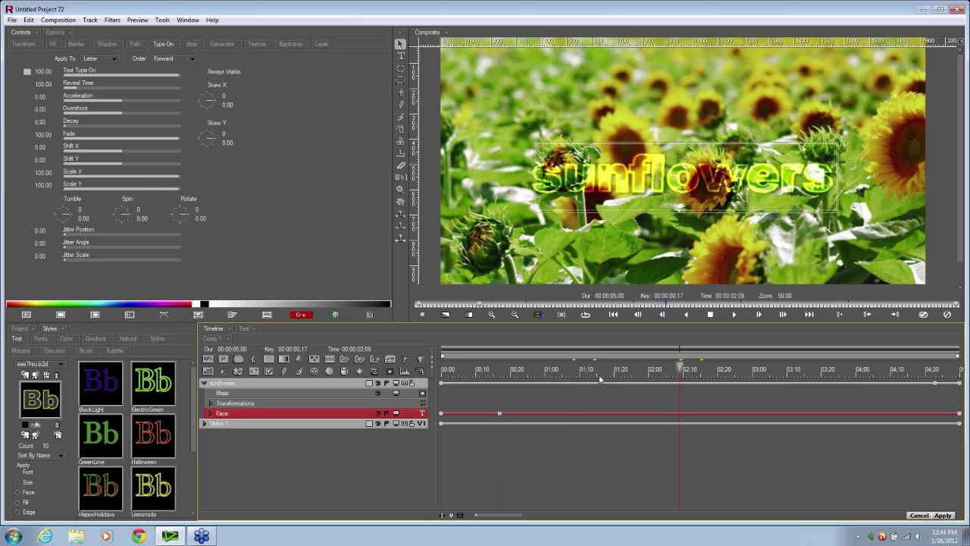
click(444, 382)
drag(444, 382, 867, 387)
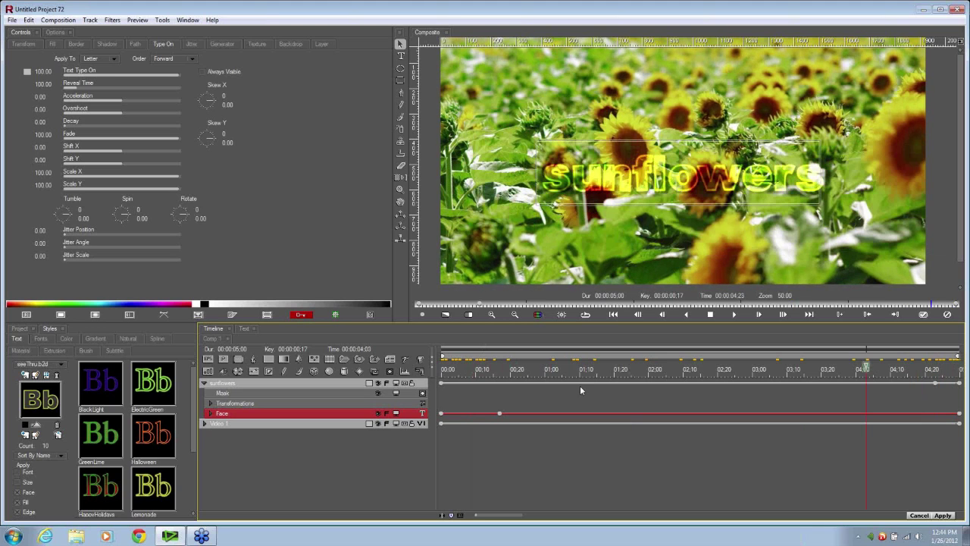
click(439, 383)
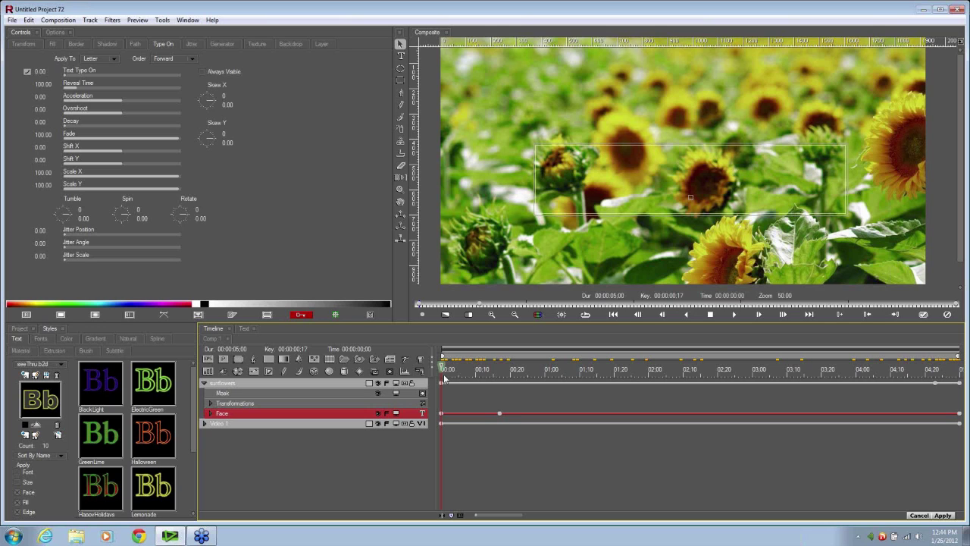
- Add the FEC Vector Blur filter to the sunflowers track at 00;17
drag(446, 379, 500, 379)
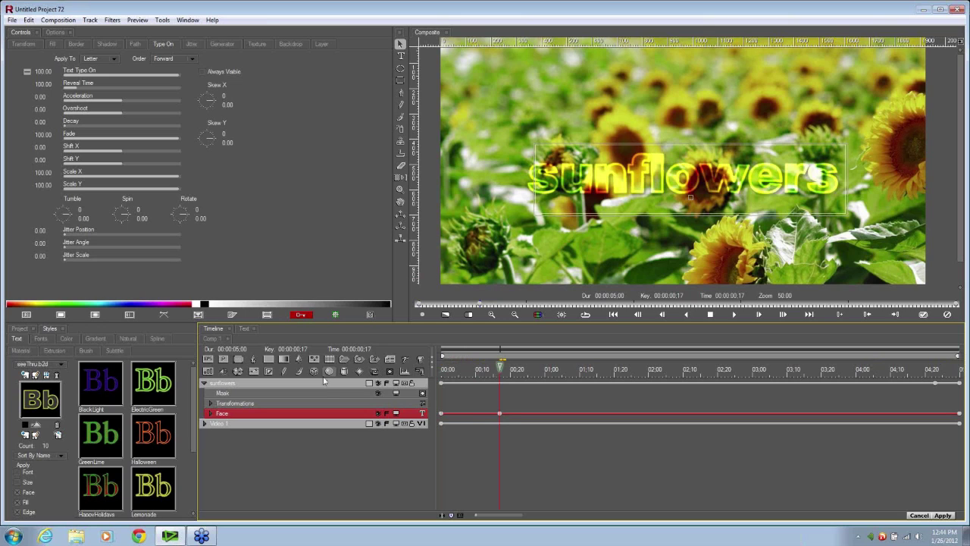
click(323, 382)
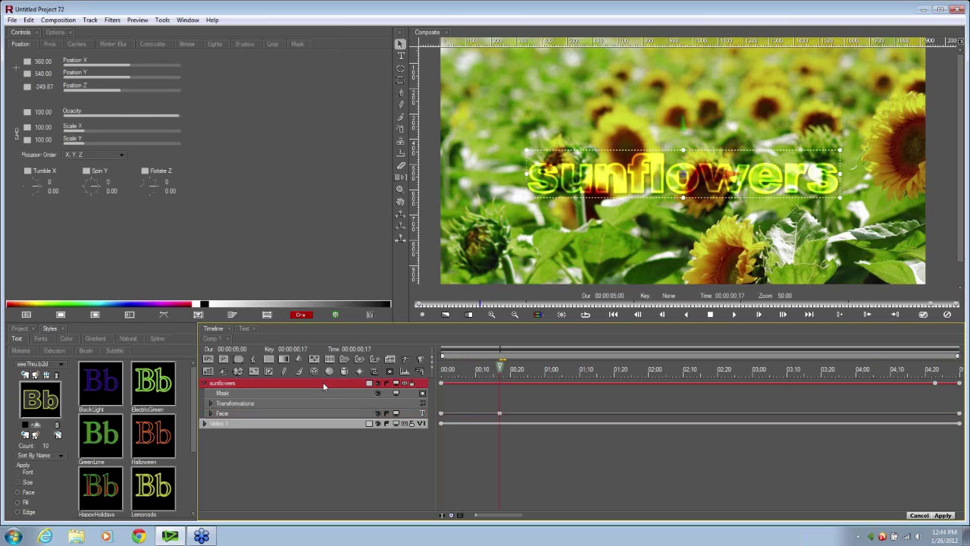
right_click(323, 382)
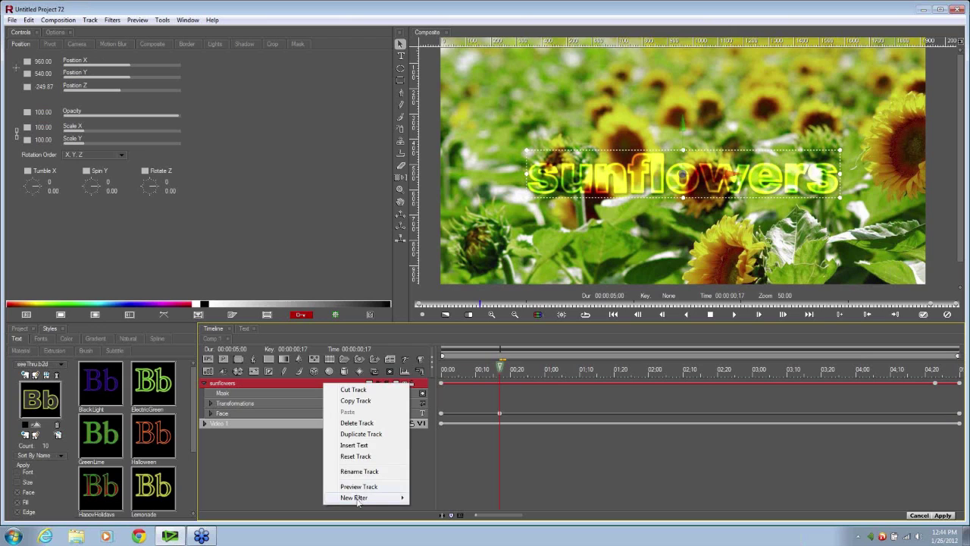
mouse_move(356, 498)
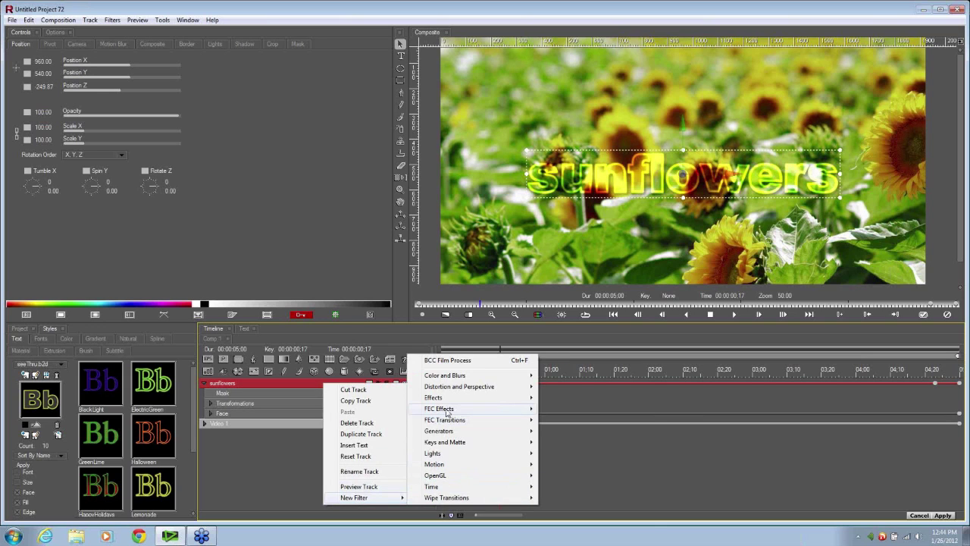
mouse_move(447, 413)
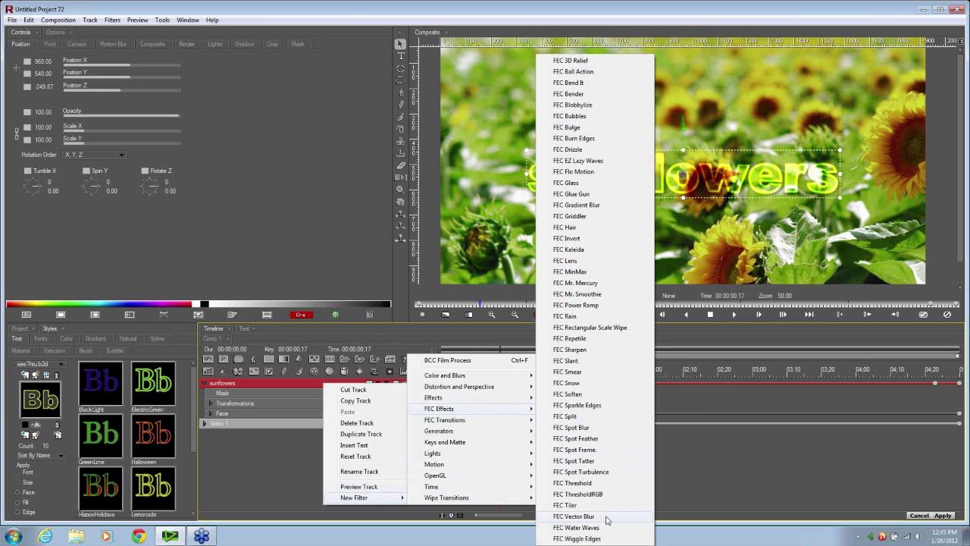
click(607, 517)
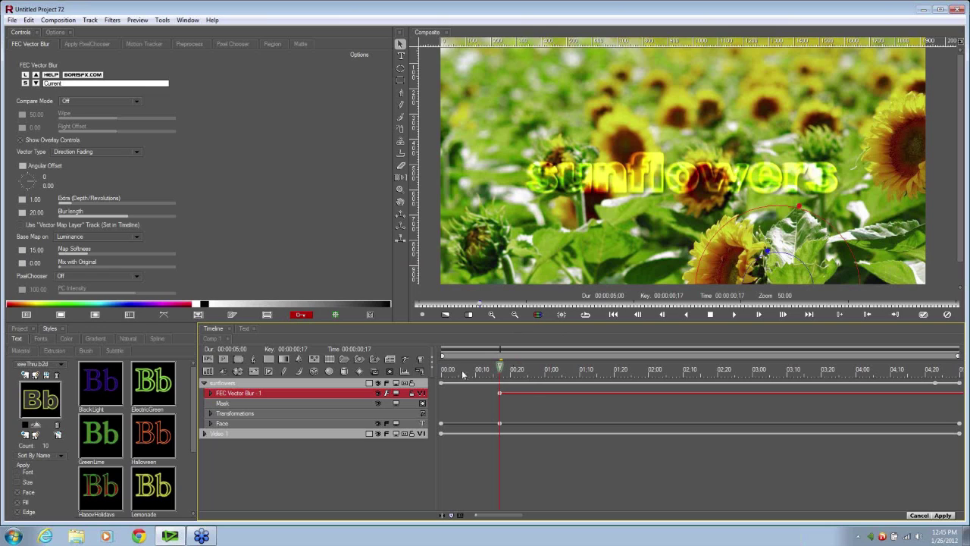
- Check the frames before 00;17 and stretch the FEC Vector Blur filter back to the start of the sunflowers track
key(Home)
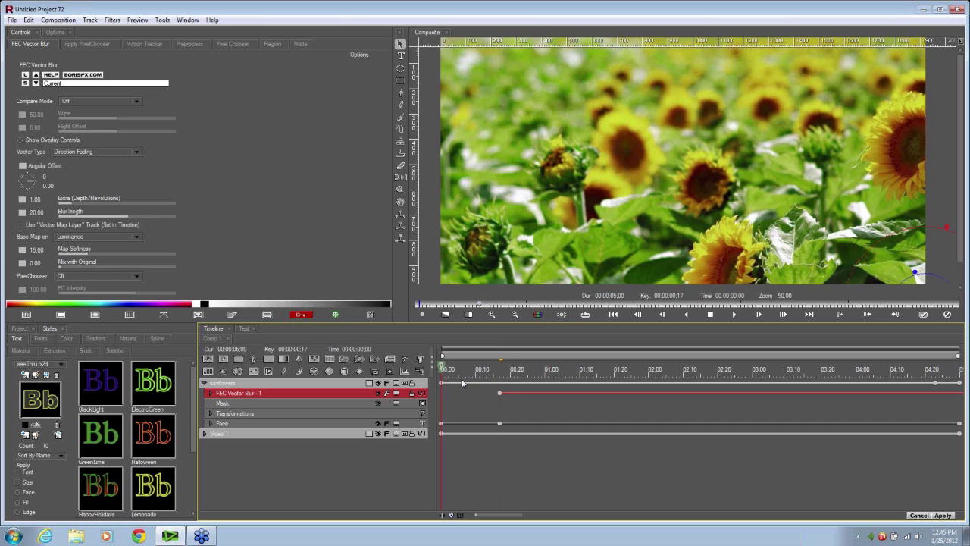
click(500, 383)
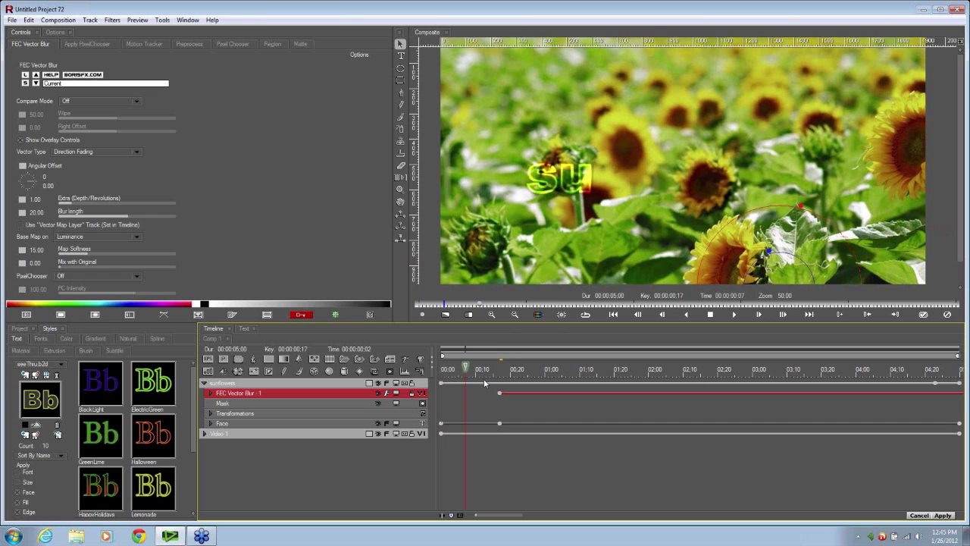
click(503, 383)
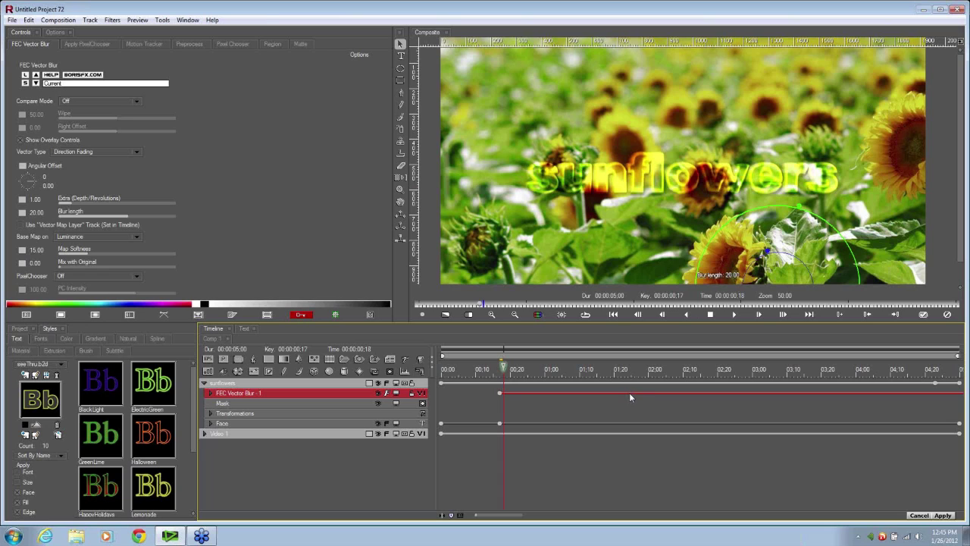
drag(629, 393, 573, 394)
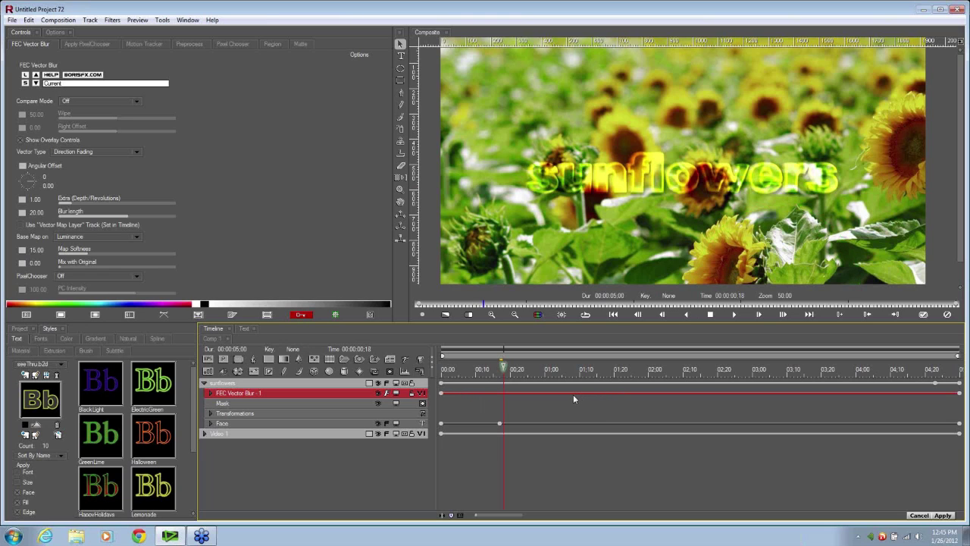
- Scrub the sunflowers title animation from 00;00 to 05;00 and apply the composition back to the clip in EDIUS
click(505, 374)
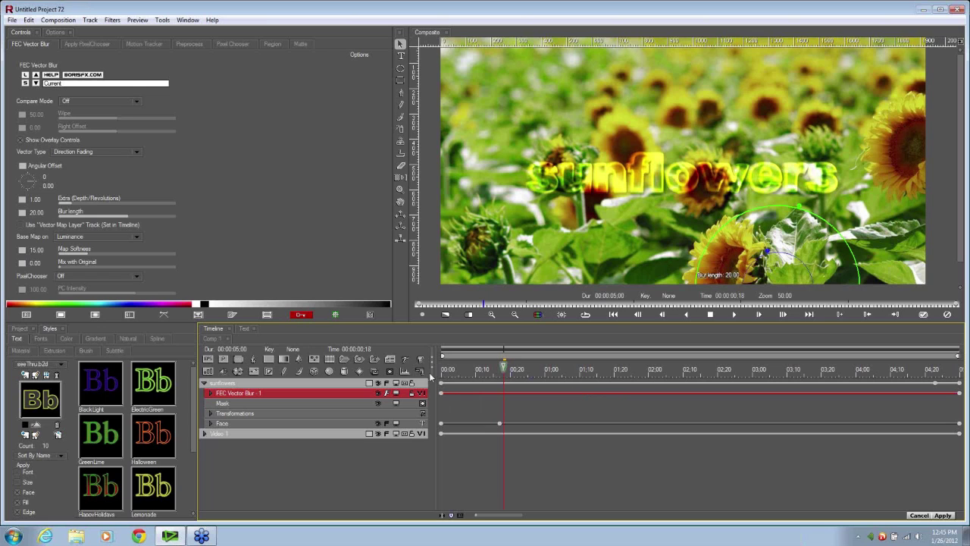
click(447, 369)
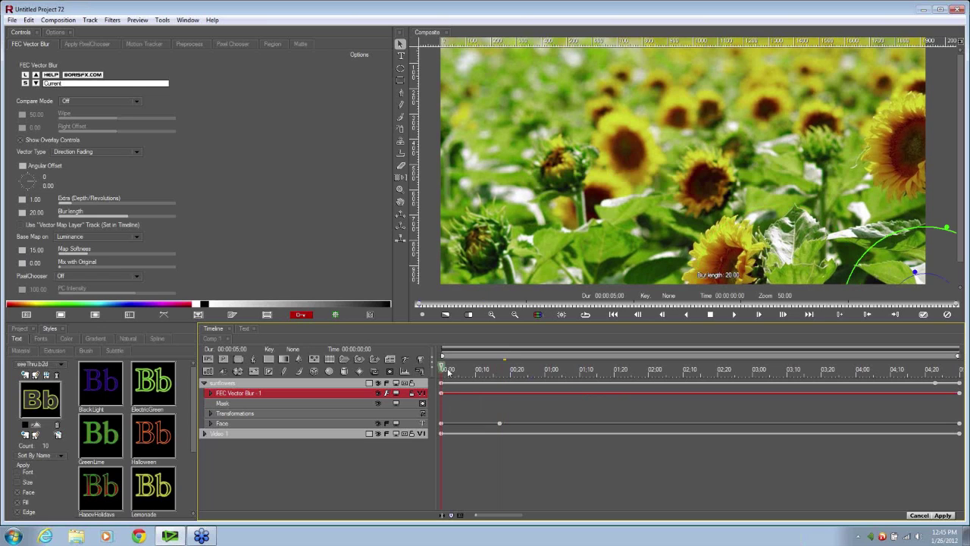
drag(449, 371, 967, 381)
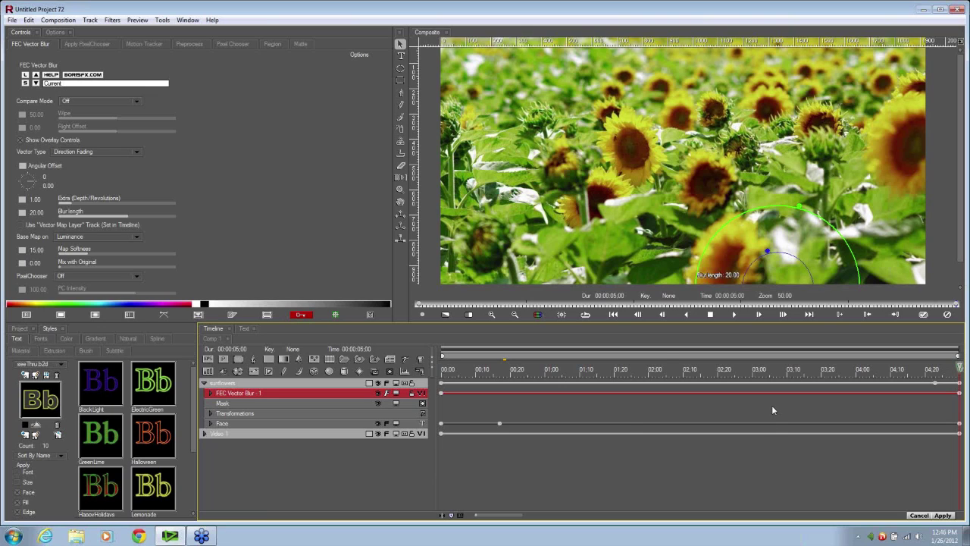
click(923, 315)
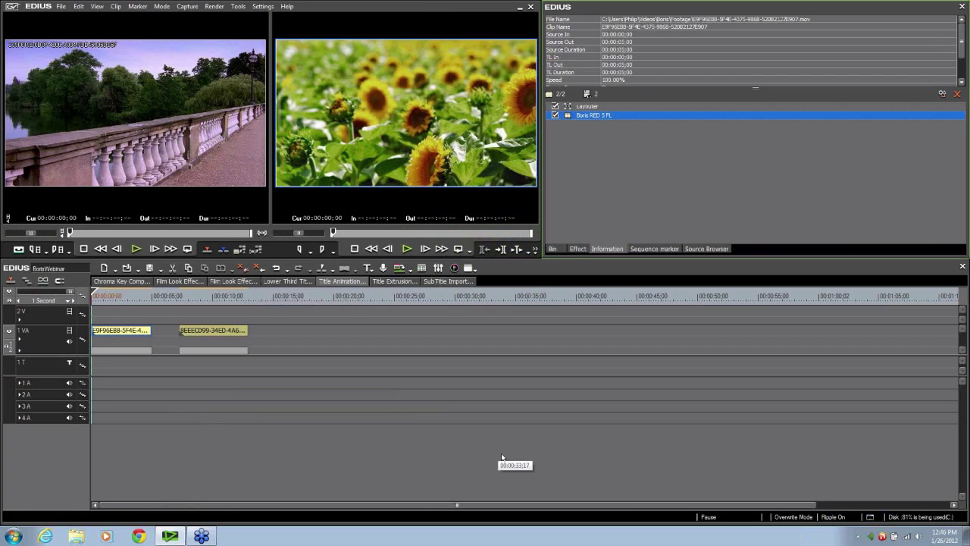
- Apply the Boris RED 5 FL effect to the pier clip on the 1 VA track and open the effect's Boris RED interface
click(179, 299)
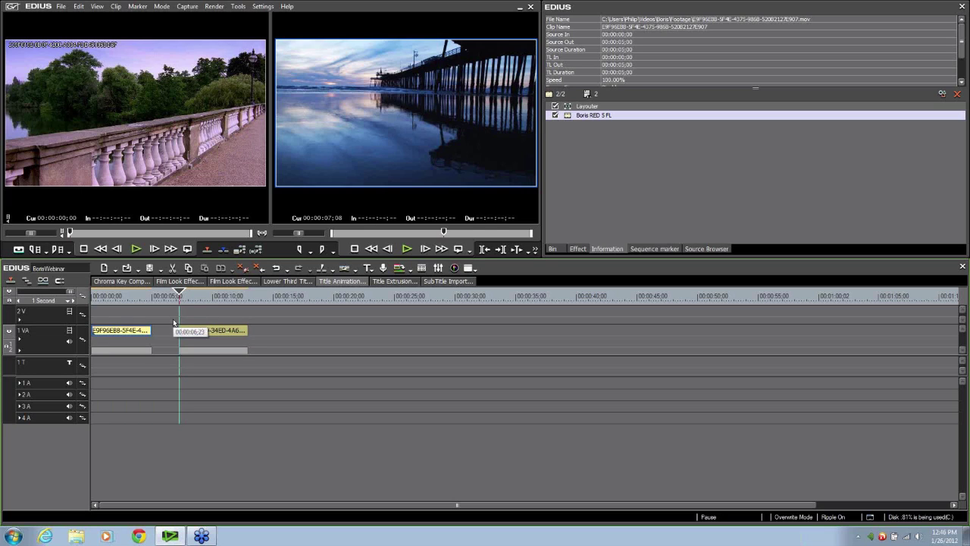
click(215, 331)
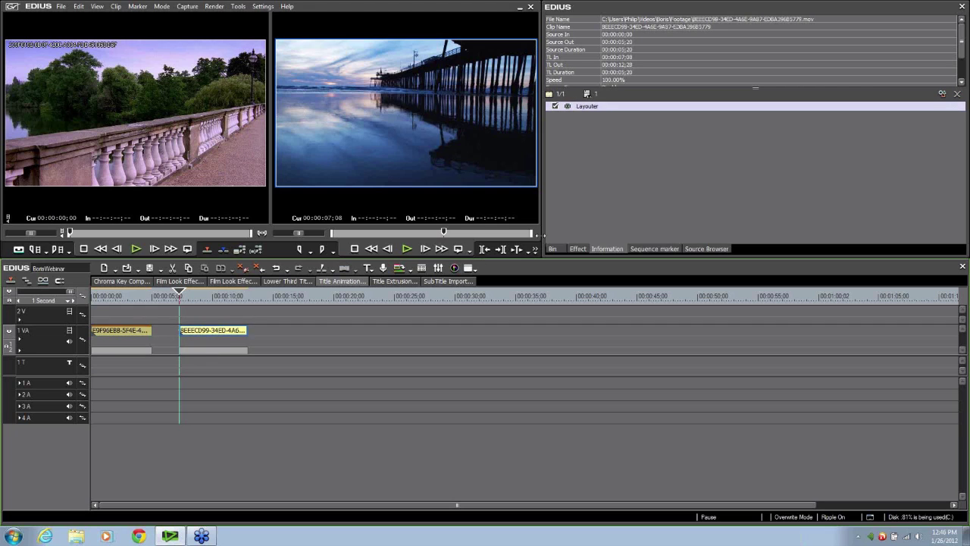
click(577, 248)
click(594, 198)
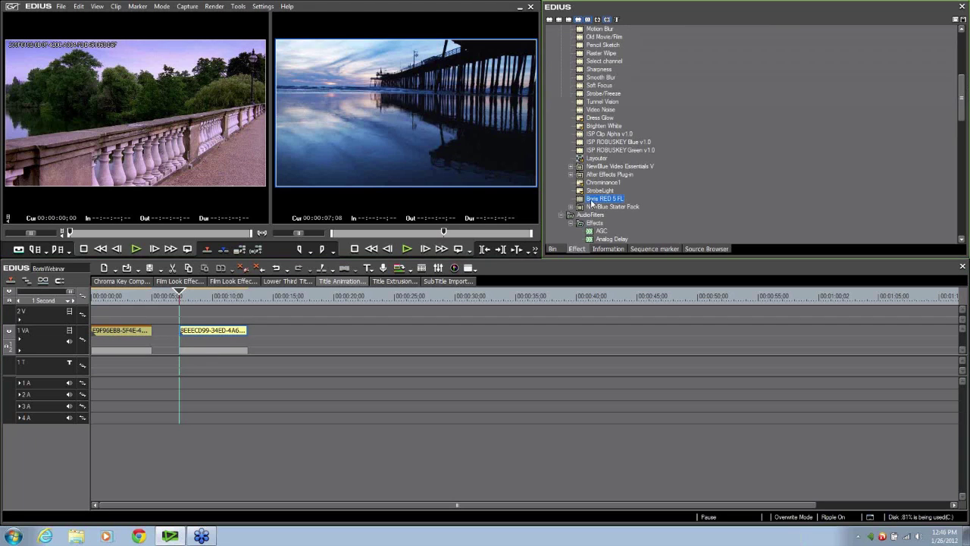
drag(594, 200, 223, 335)
click(594, 118)
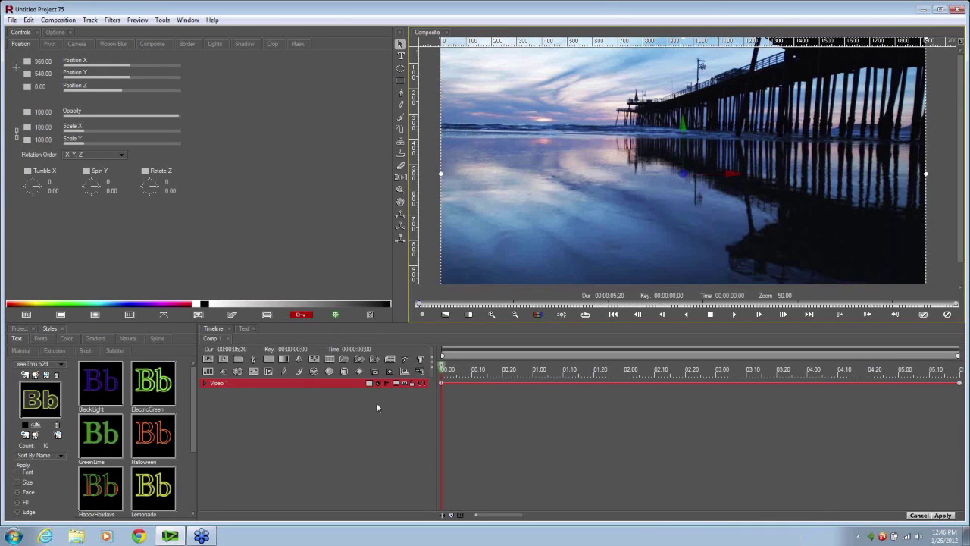
- Add a text track reading "boris text path" over the pier video and update the composite
click(390, 361)
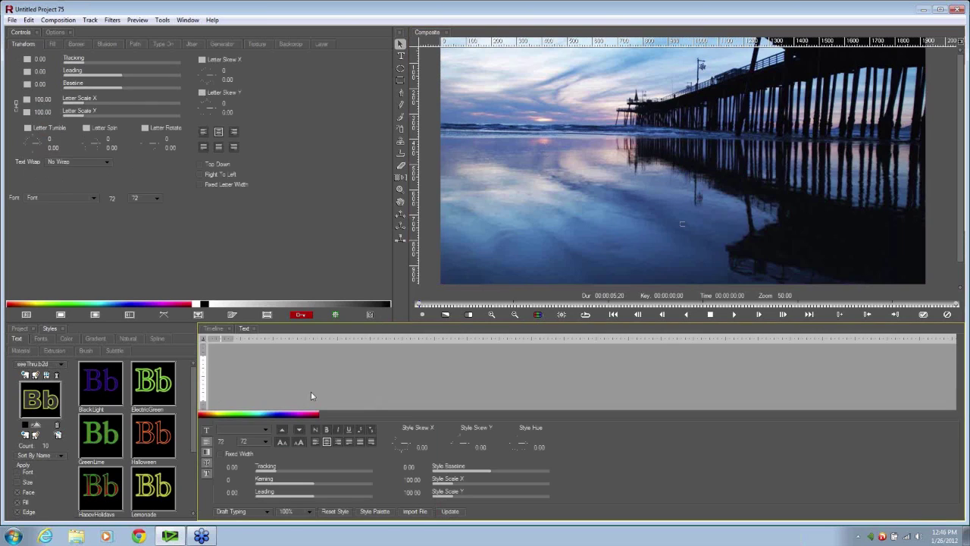
text(b)
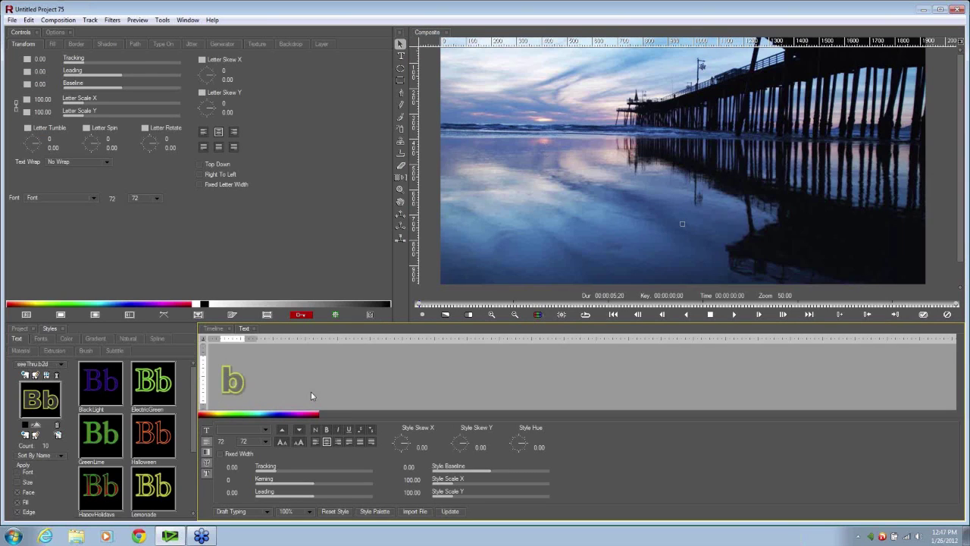
text(oris tex)
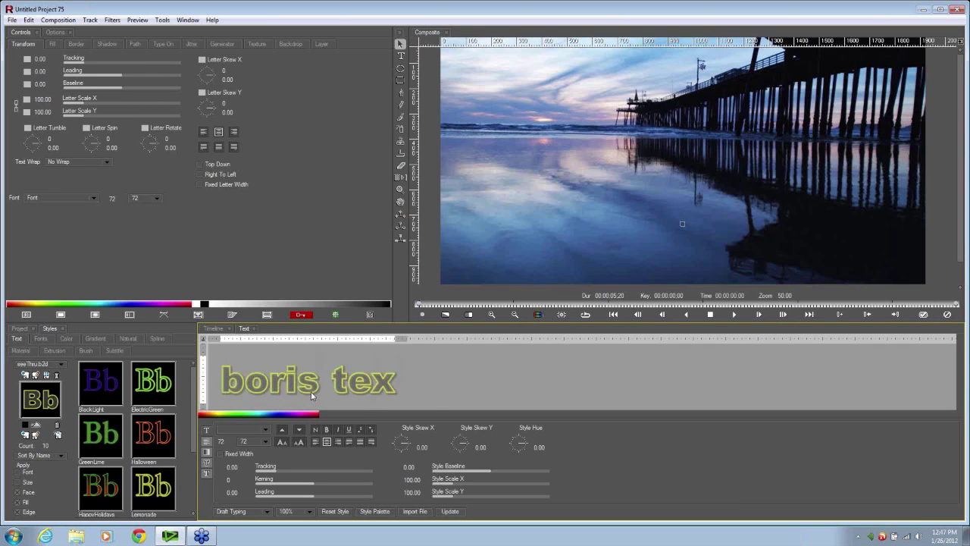
text(t path)
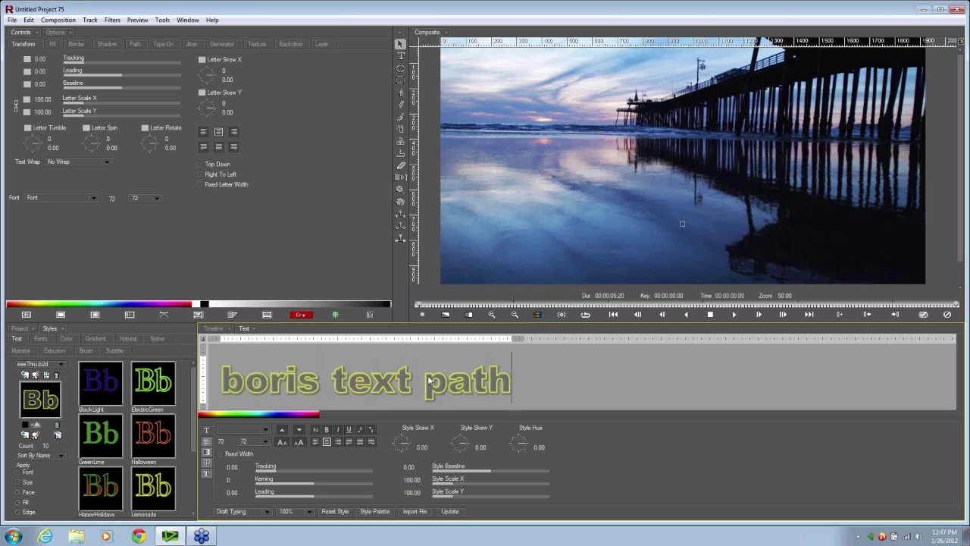
click(452, 511)
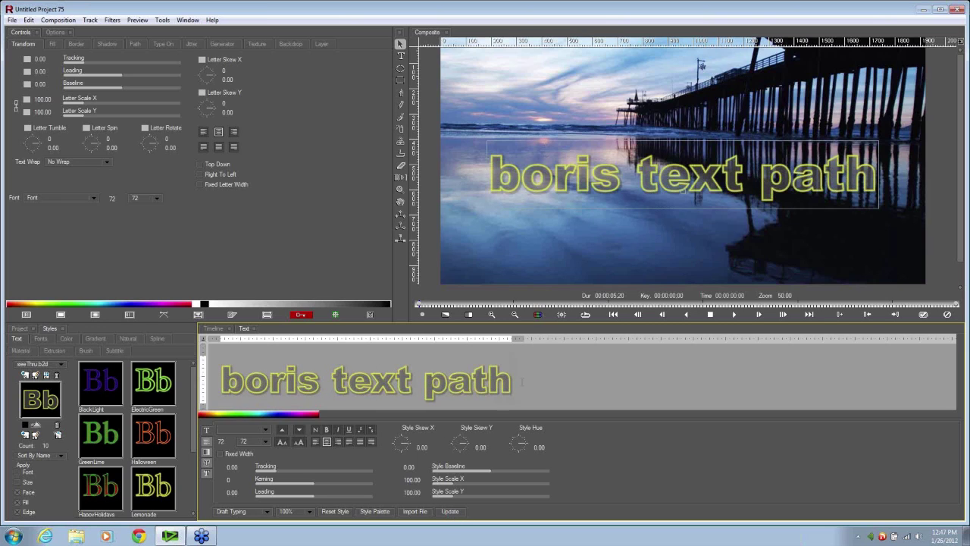
- Select the whole "boris text path" title, reset its style to the default and update the composite
key(shift+Left)
key(shift+Left)
key(shift+Left)
key(shift+Left)
key(shift+Left)
key(shift+Left)
key(shift+Left)
key(shift+Left)
key(shift+Left)
key(shift+Left)
key(shift+Left)
key(shift+Left)
key(shift+Left)
key(shift+Left)
key(shift+Left)
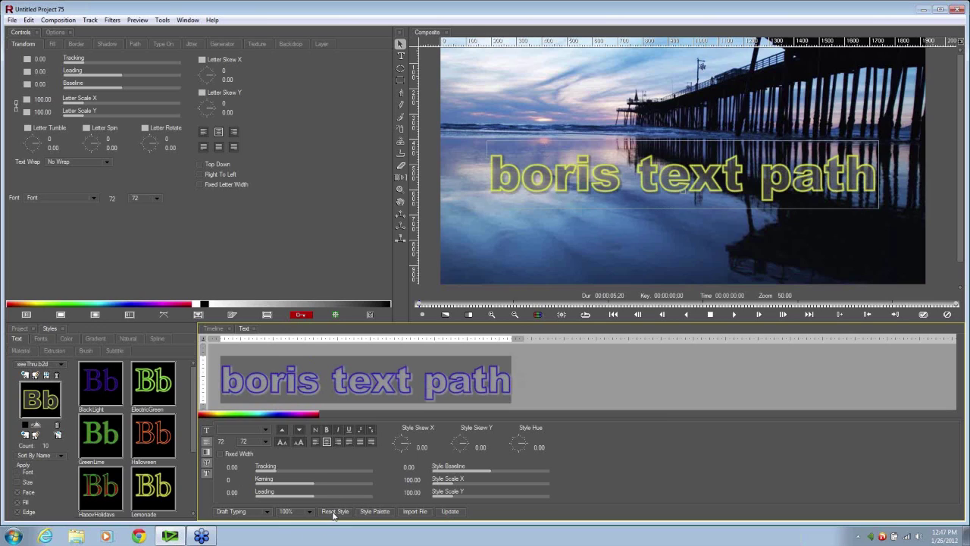
click(333, 512)
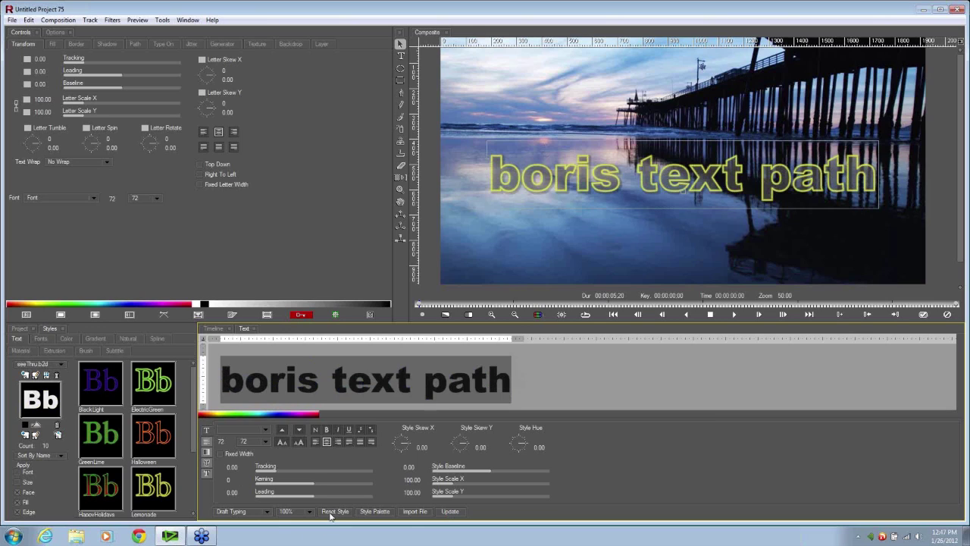
click(451, 511)
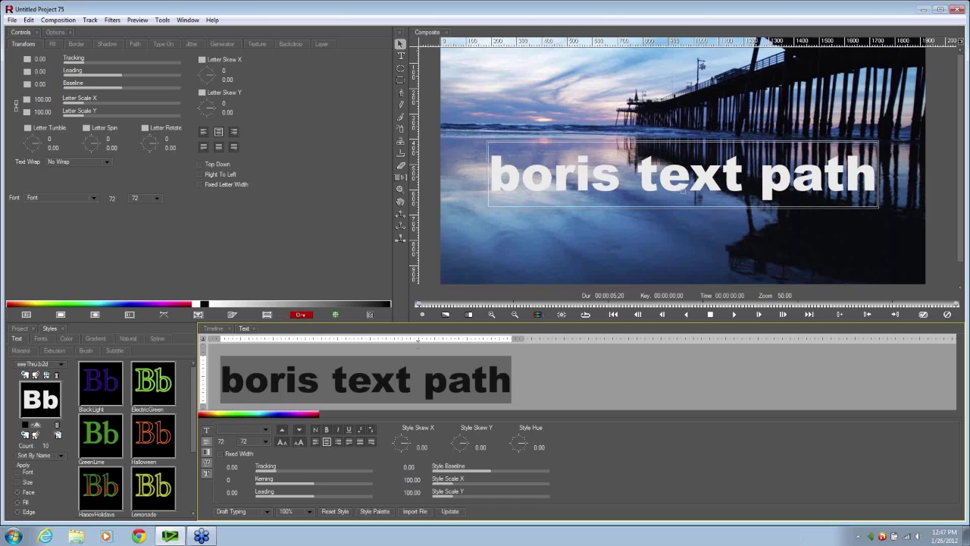
- Set the title's font size to 48 and update the composite
click(266, 441)
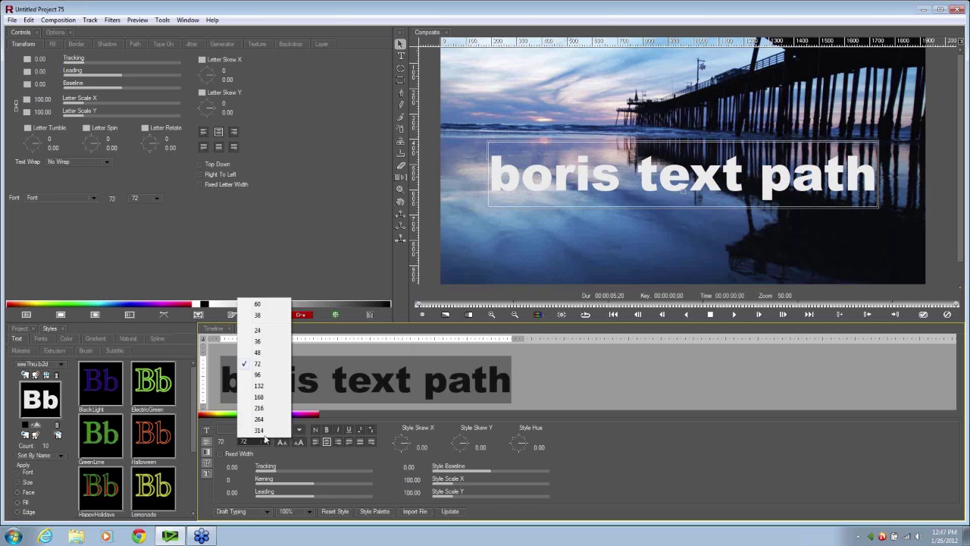
click(264, 354)
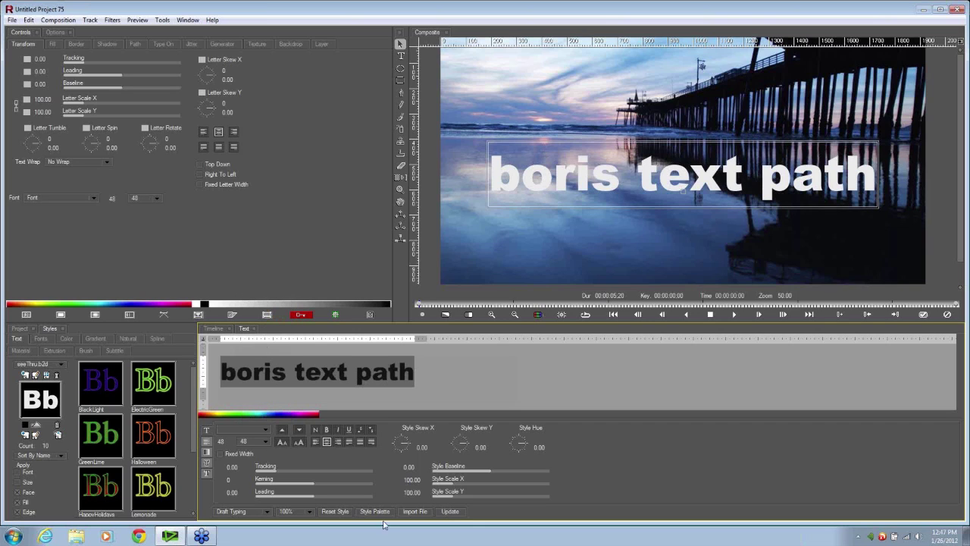
click(450, 512)
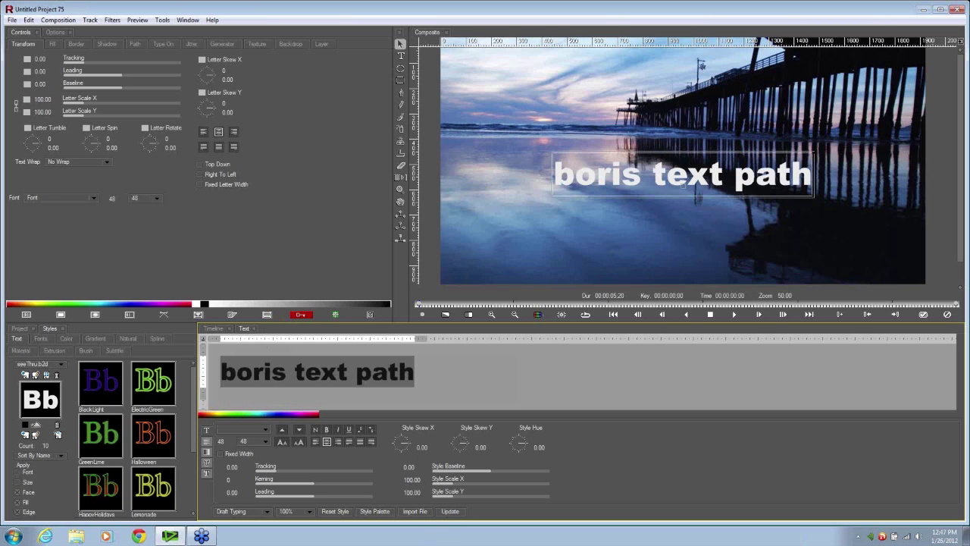
- Enable the first Plain edge on the title, sample its colour from the blue water (64, 103, 160) and update the composite
click(207, 463)
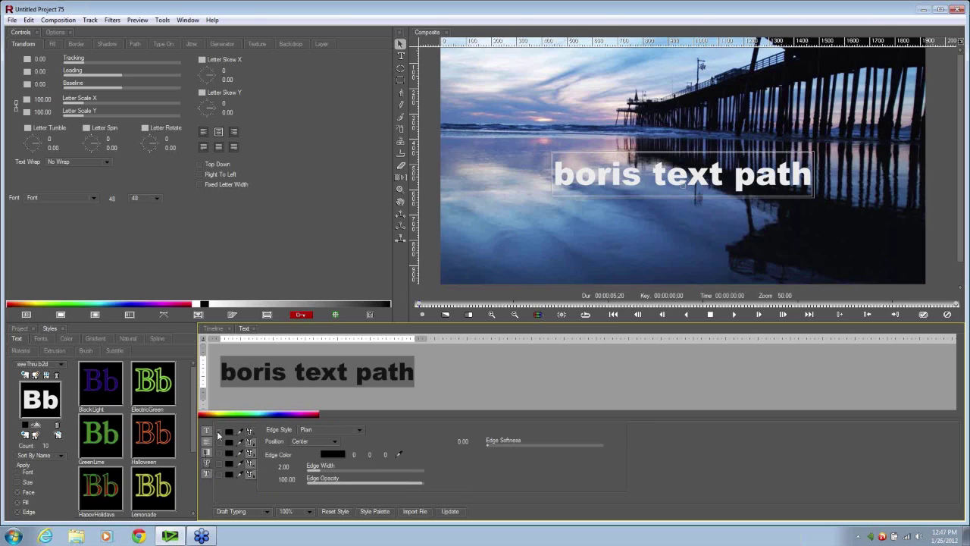
click(218, 432)
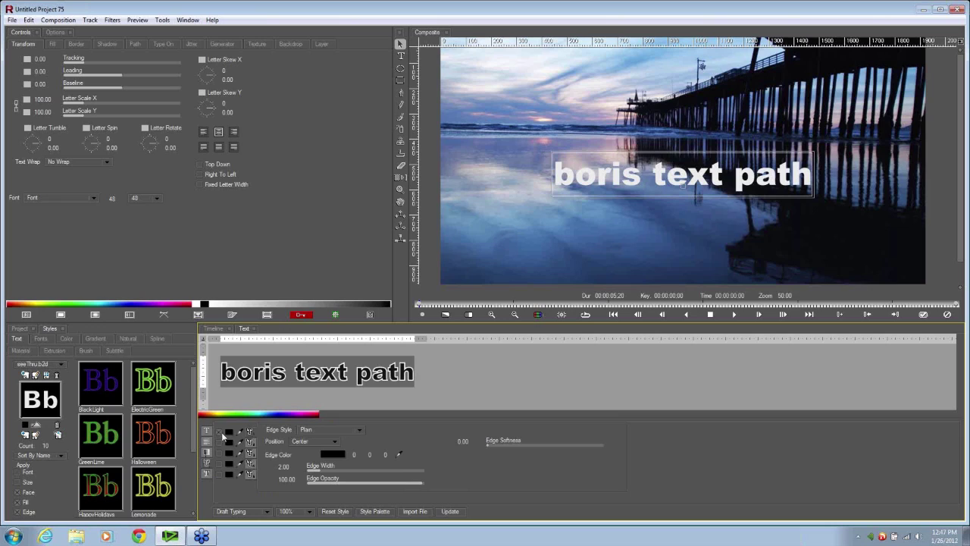
click(451, 510)
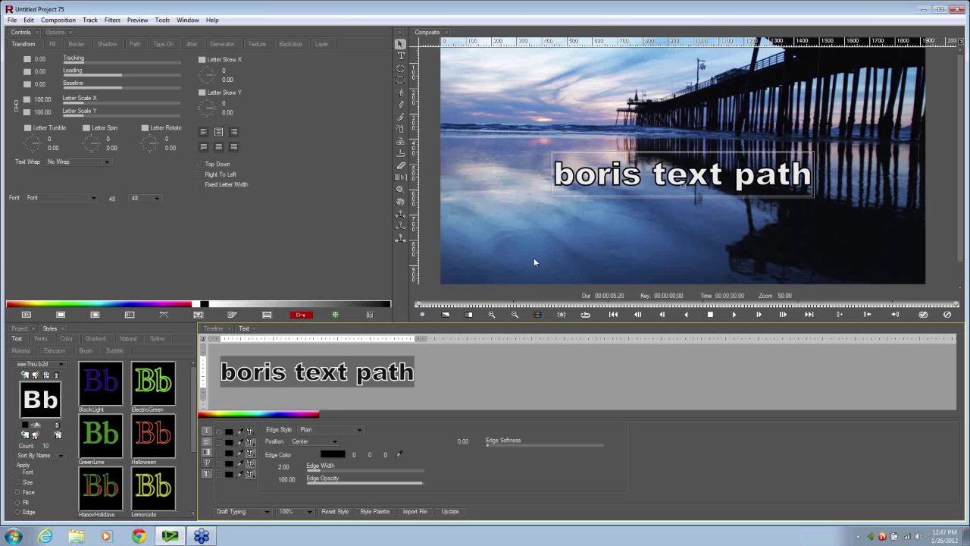
click(401, 454)
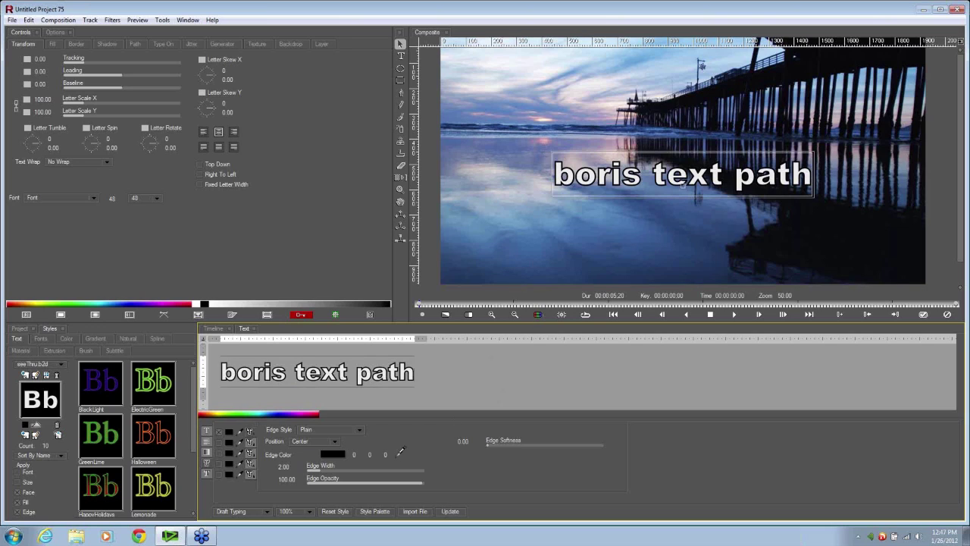
click(574, 244)
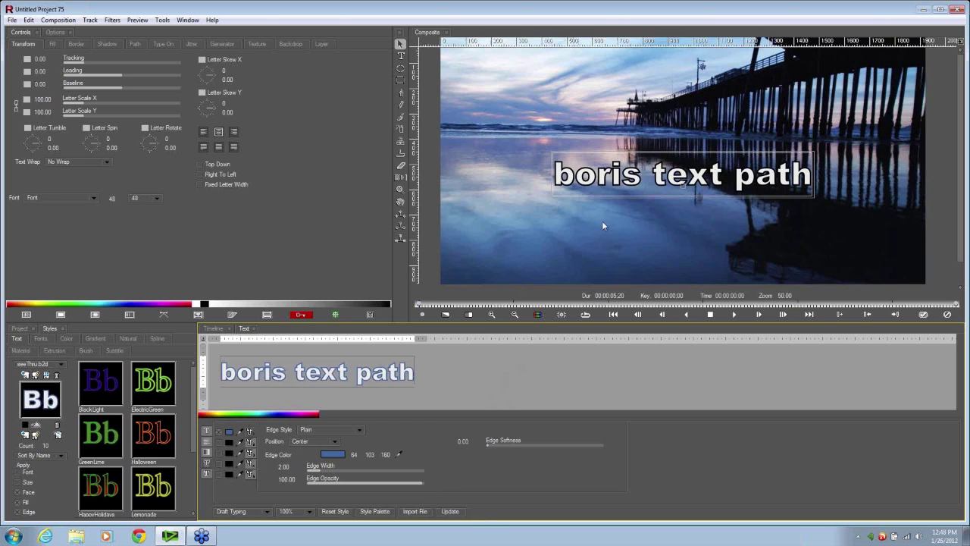
click(450, 512)
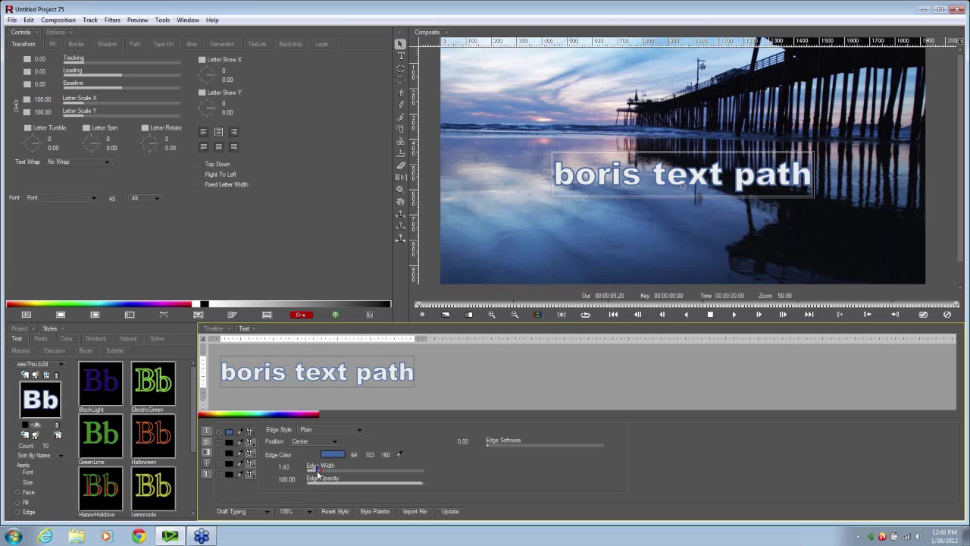
- Set the title's edge width to 1.00 and update the composite
drag(319, 471, 318, 475)
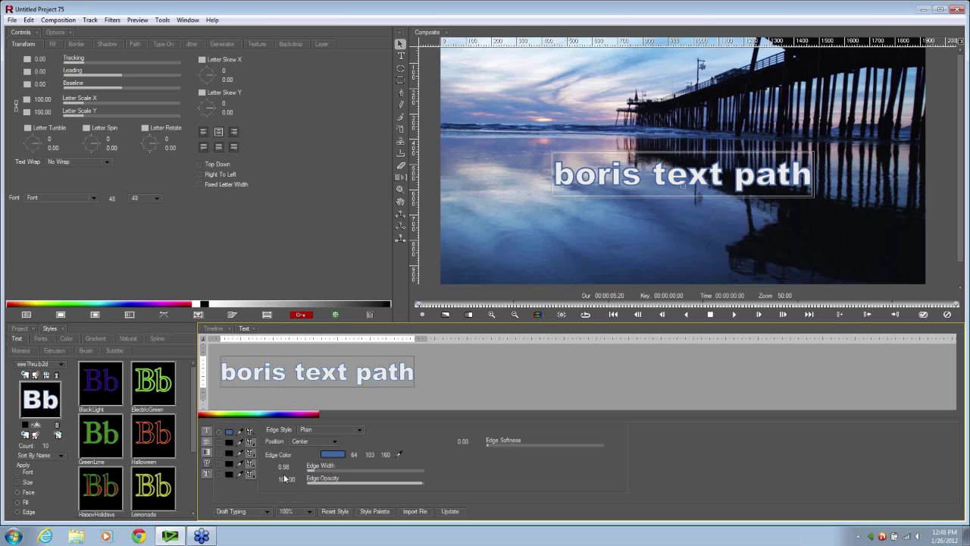
click(289, 467)
text(1)
key(Return)
click(451, 512)
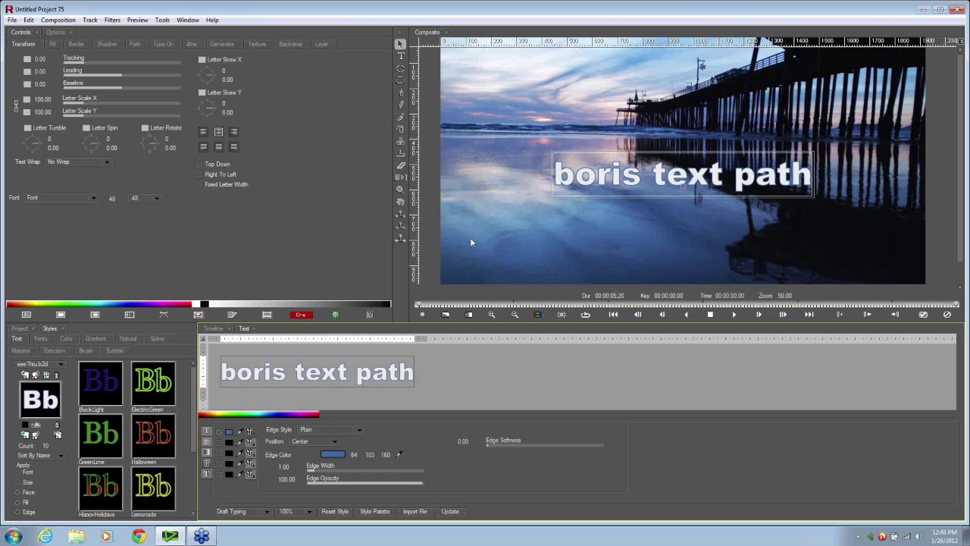
- Enable the first drop shadow on the title, raise its softness to about 2.23 and update the composite
click(208, 475)
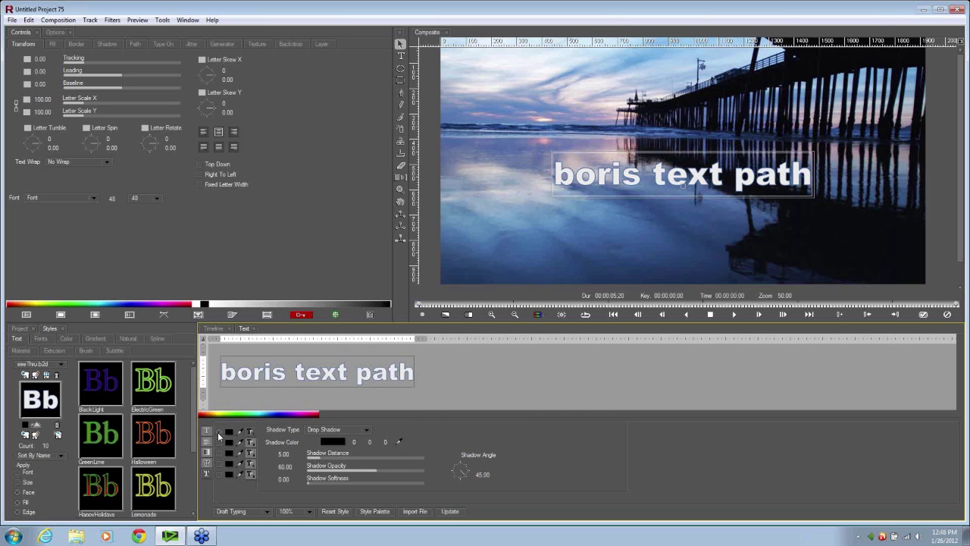
click(219, 432)
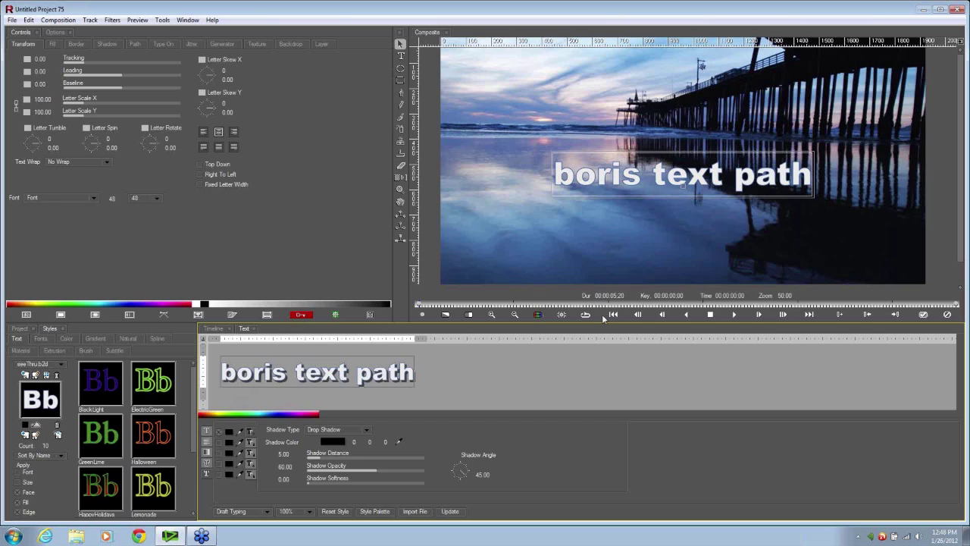
click(450, 512)
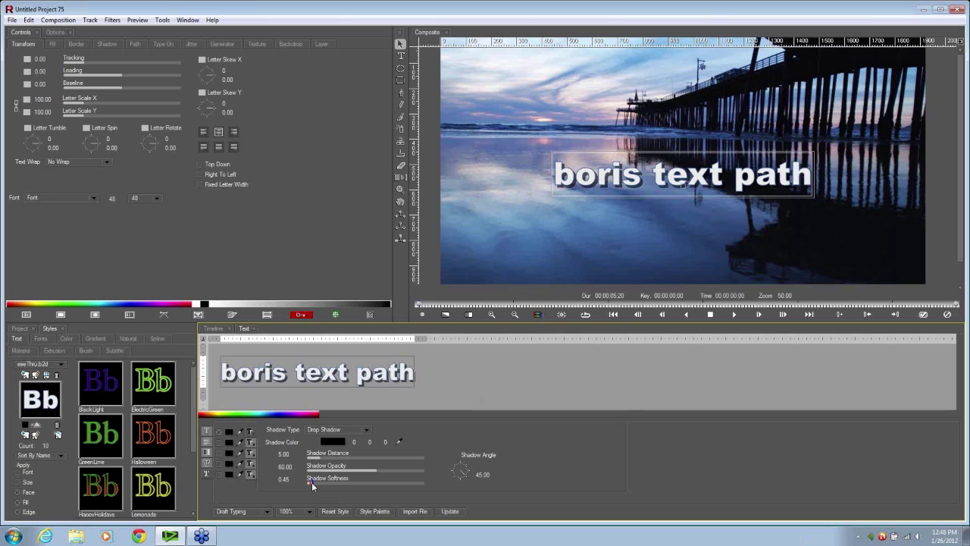
drag(313, 486, 320, 489)
click(448, 511)
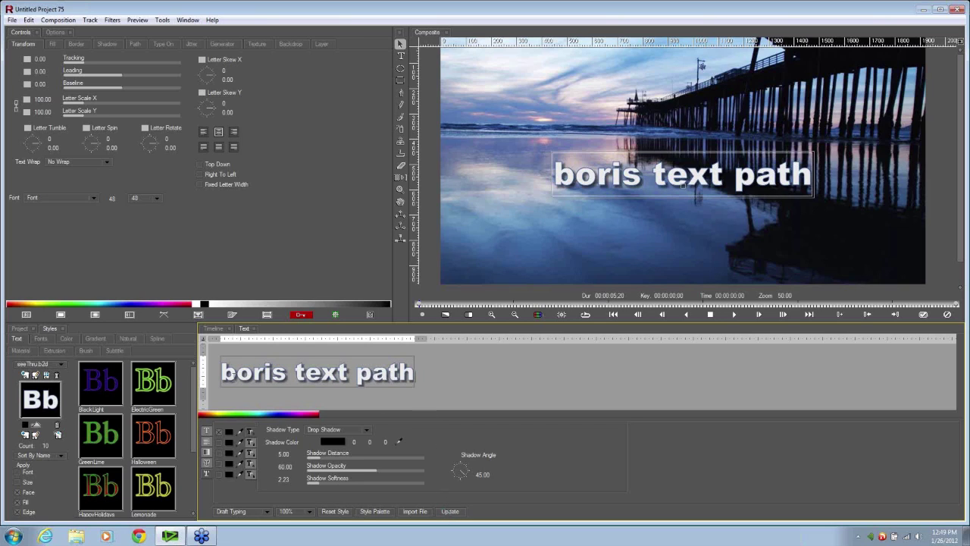
- Make a path track for the boris text path title's Face
click(216, 330)
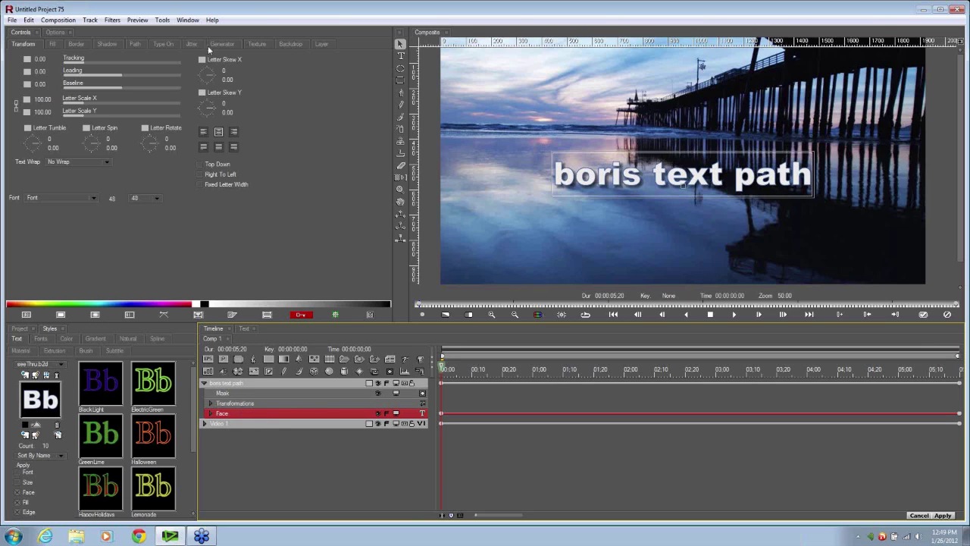
click(136, 44)
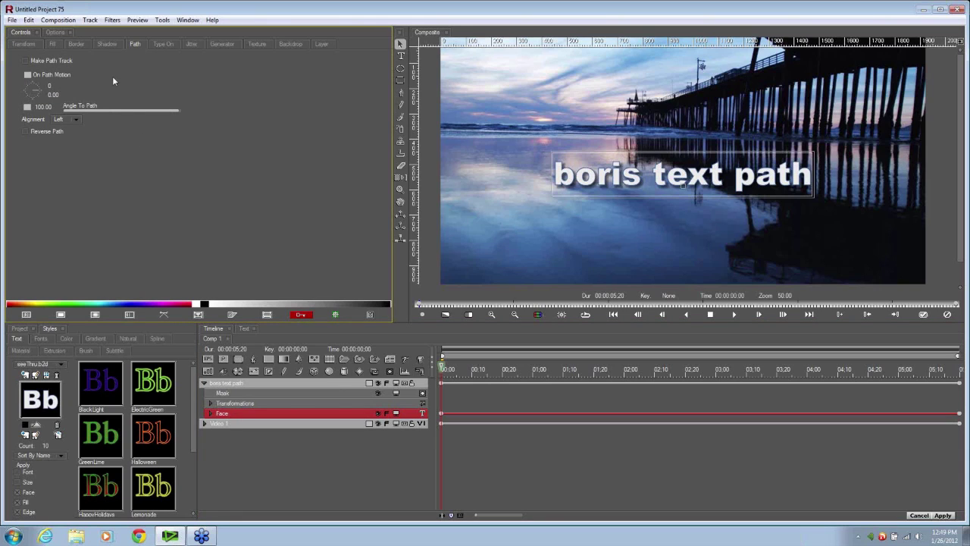
click(25, 61)
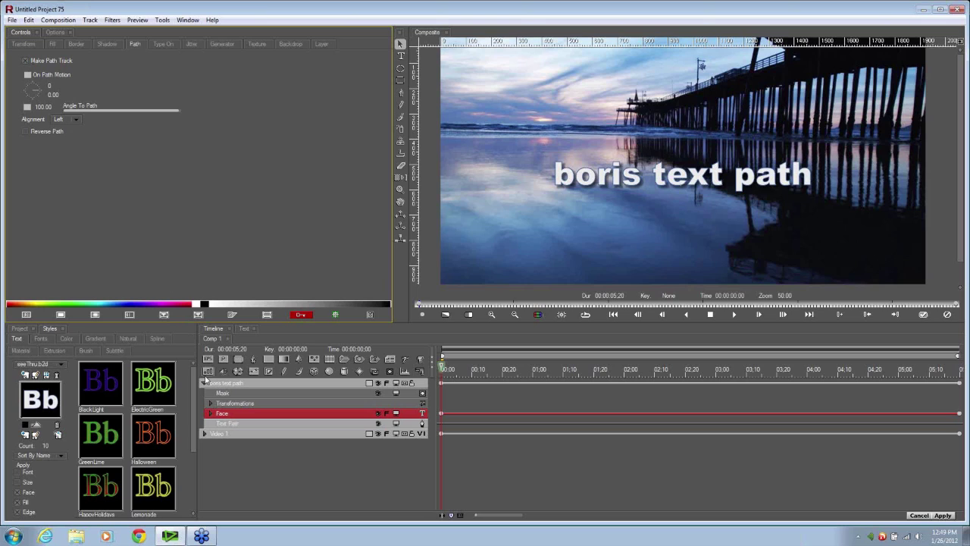
- Draw a wavy five-point spline on the Text Path track, from the picture's left edge through the water and out past its right edge
click(228, 424)
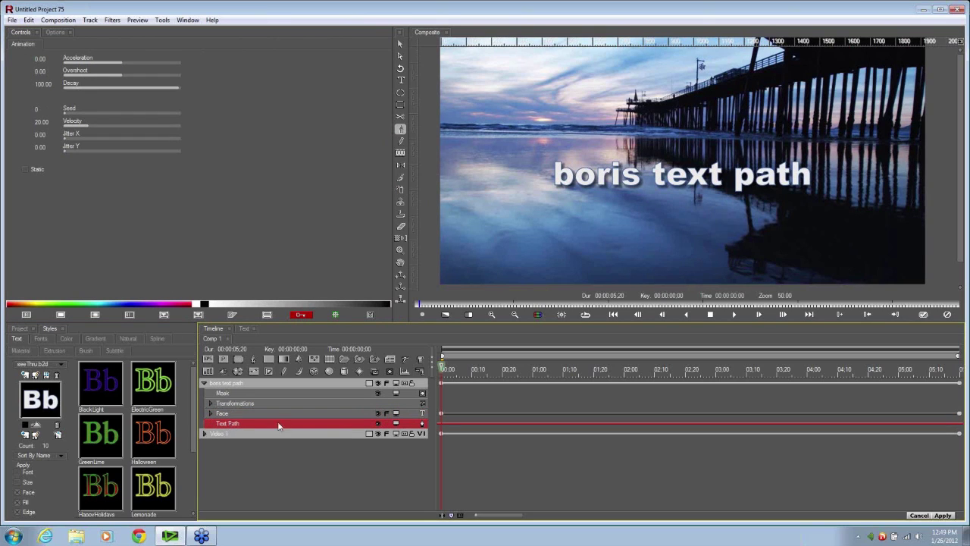
click(401, 127)
click(435, 149)
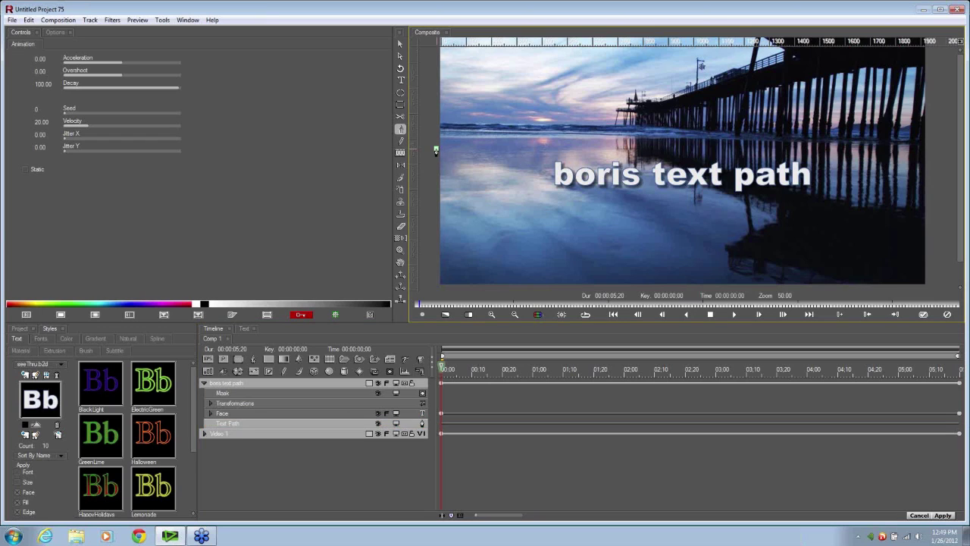
drag(532, 152, 577, 177)
drag(640, 235, 709, 251)
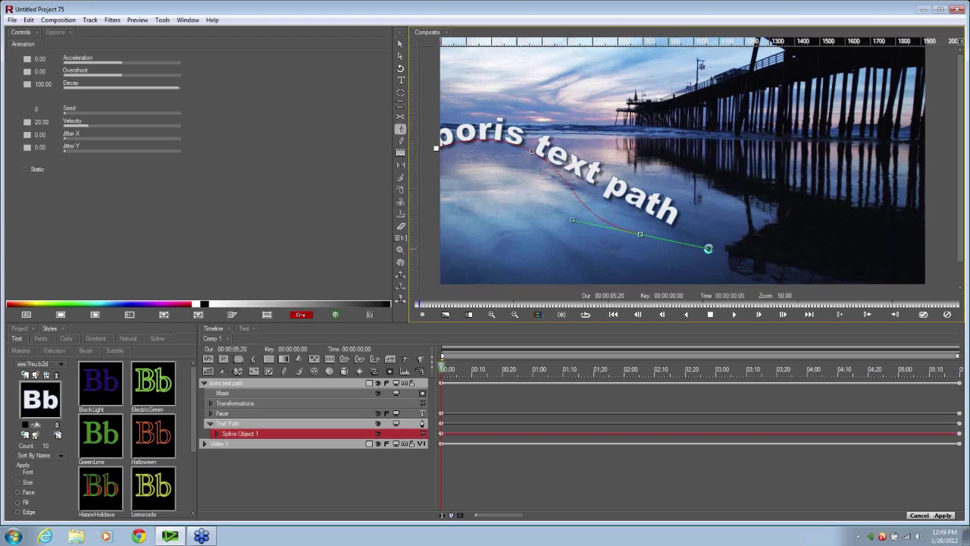
drag(836, 211, 854, 196)
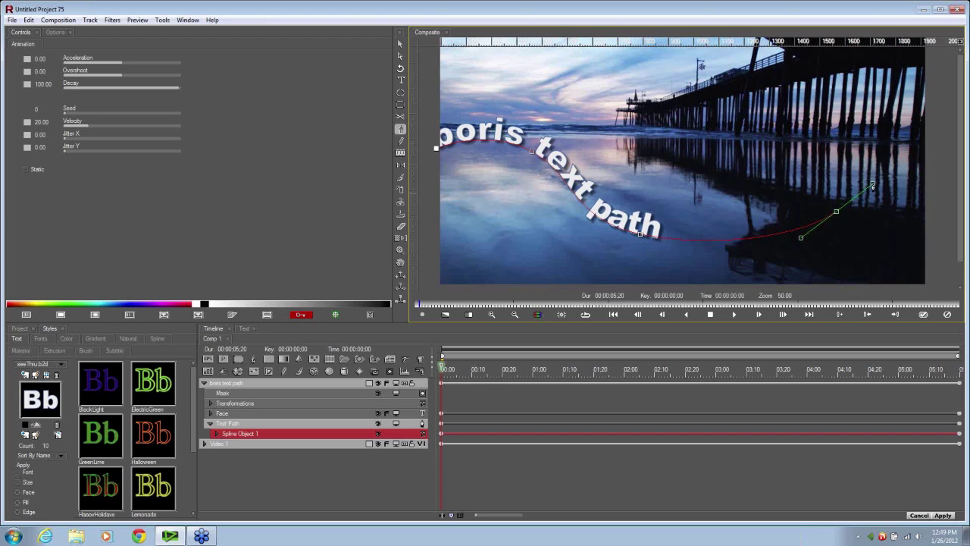
click(934, 175)
key(Return)
click(780, 236)
- Set the title face's On Path Motion to -180 at the first keyframe, with Ease In/Out interpolation
click(235, 416)
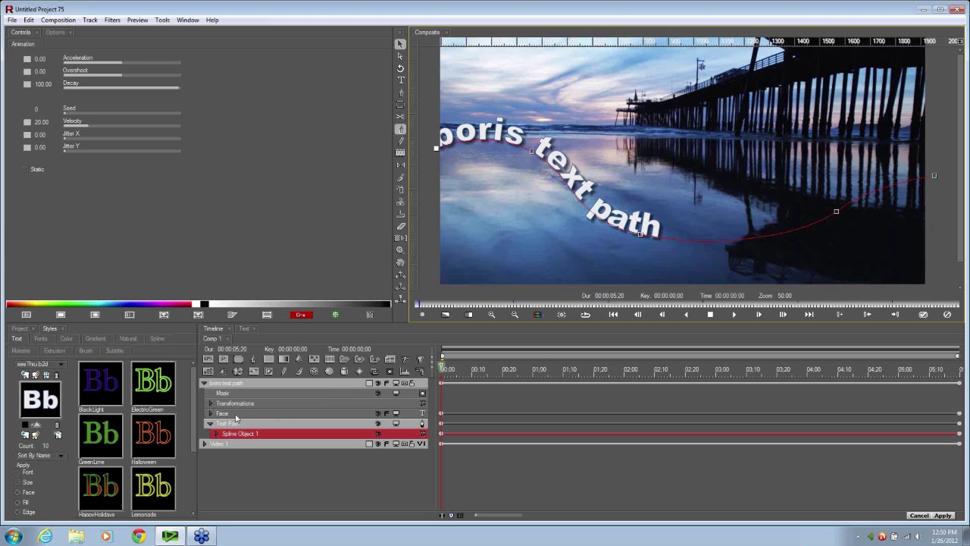
click(236, 414)
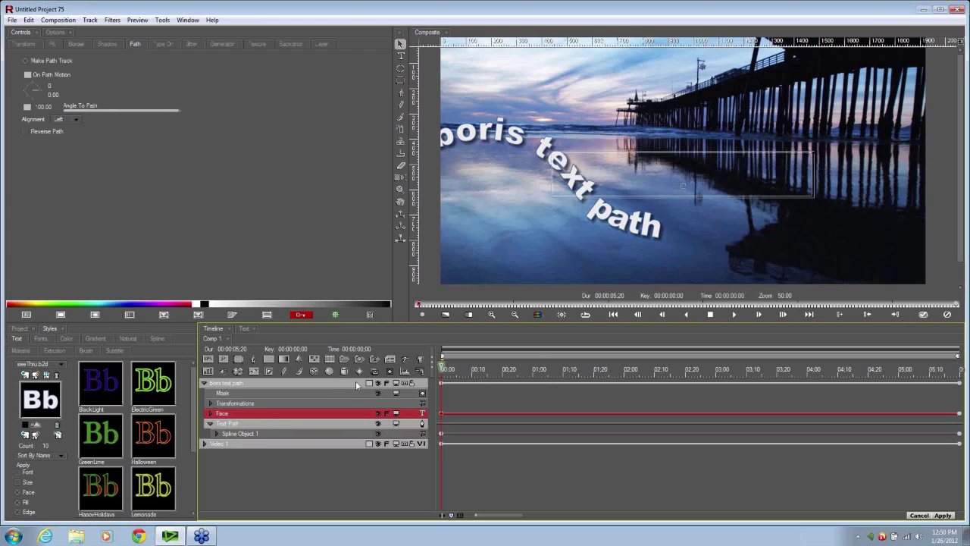
click(302, 316)
drag(40, 94, 32, 94)
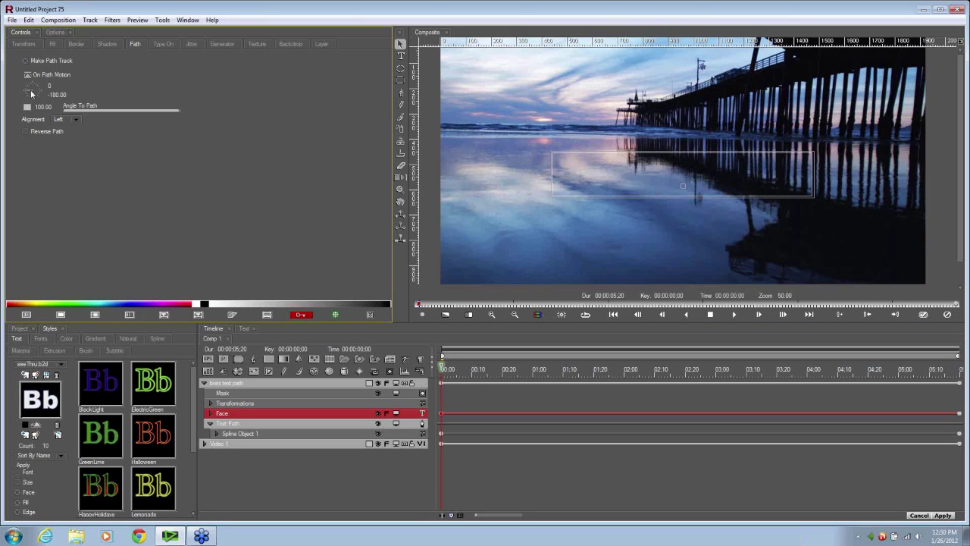
click(28, 74)
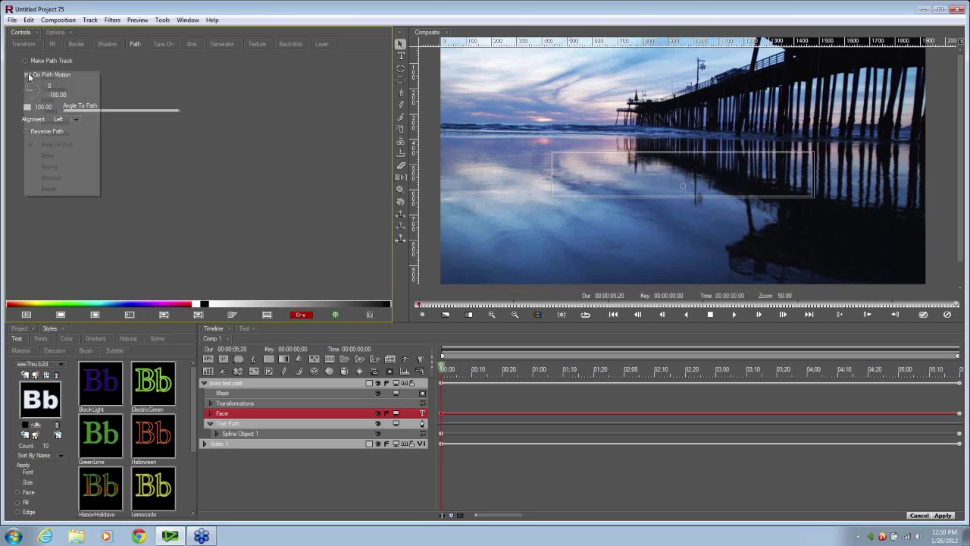
click(52, 124)
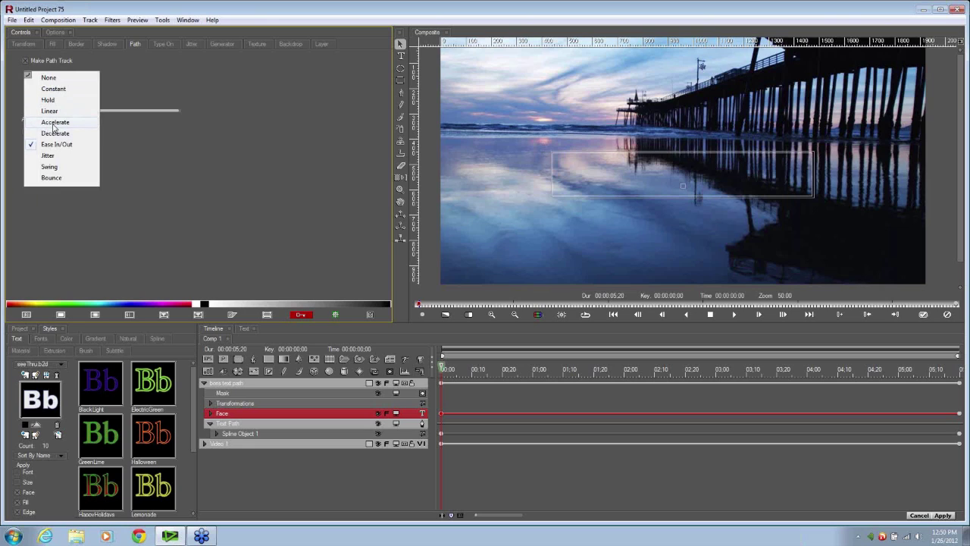
- Keyframe the title face's On Path Motion at 118 degrees at frame 21
click(443, 369)
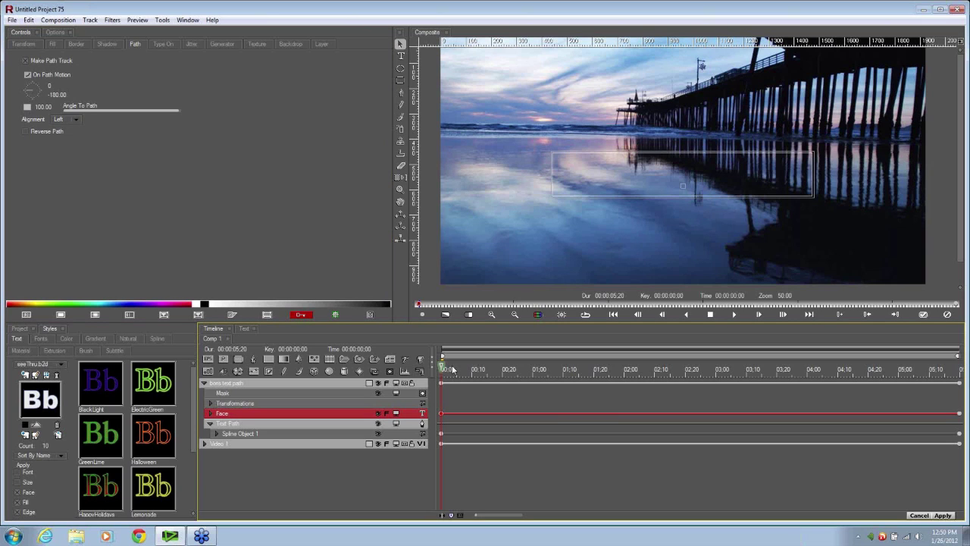
drag(453, 370, 504, 369)
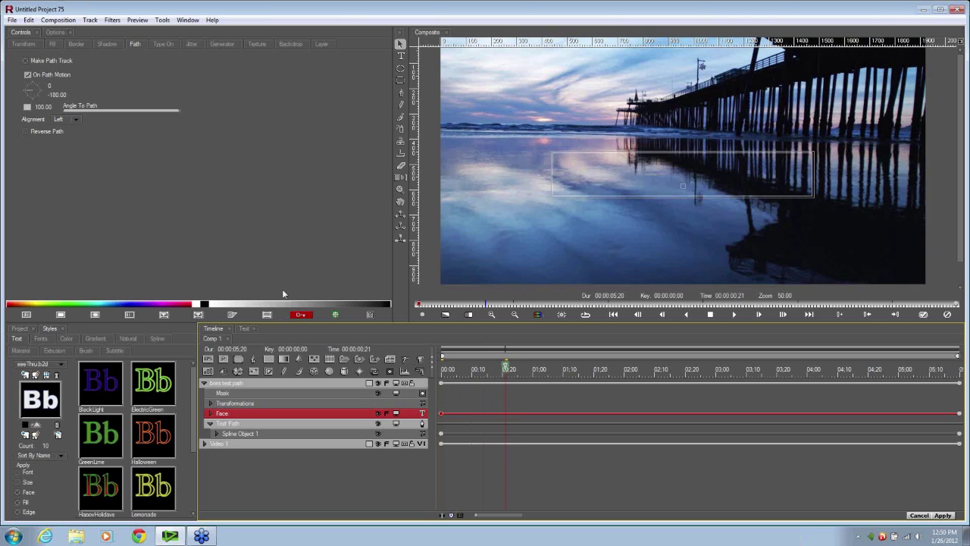
key(ctrl+z)
mouse_move(30, 91)
mouse_down()
mouse_move(38, 102)
mouse_move(26, 108)
mouse_up()
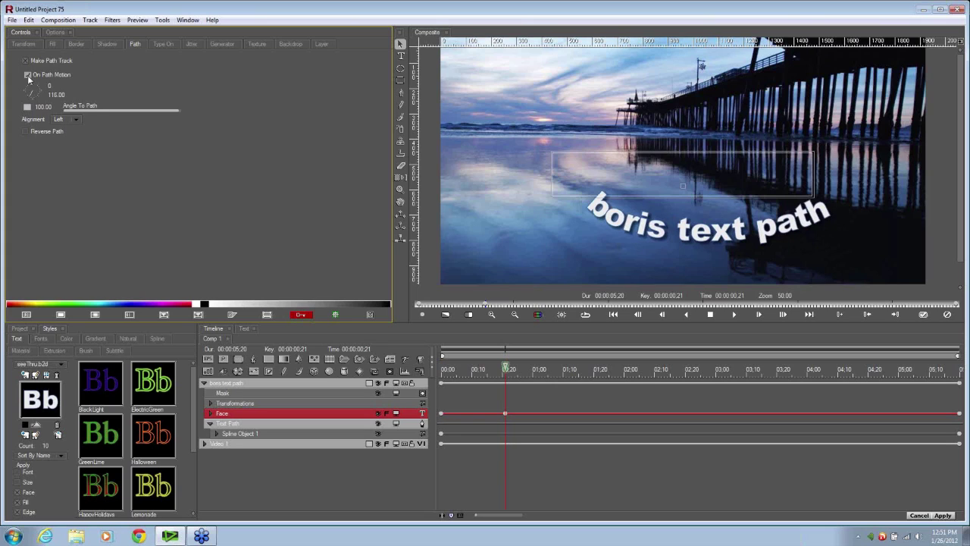
right_click(28, 78)
click(18, 172)
- Keyframe the title face's On Path Motion at 63 degrees at 00:00:05;01
click(691, 371)
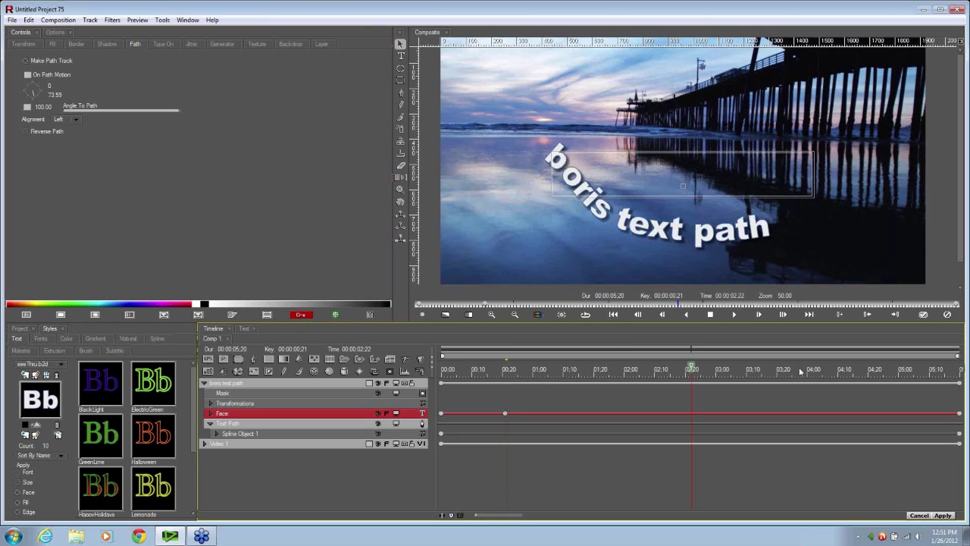
click(865, 370)
click(902, 371)
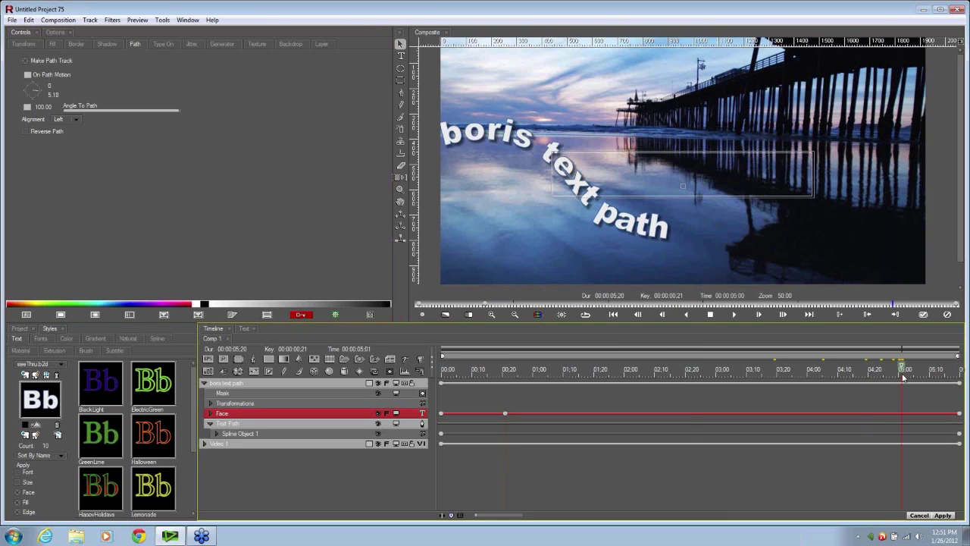
mouse_move(36, 94)
mouse_down()
mouse_move(27, 99)
mouse_move(35, 98)
mouse_up()
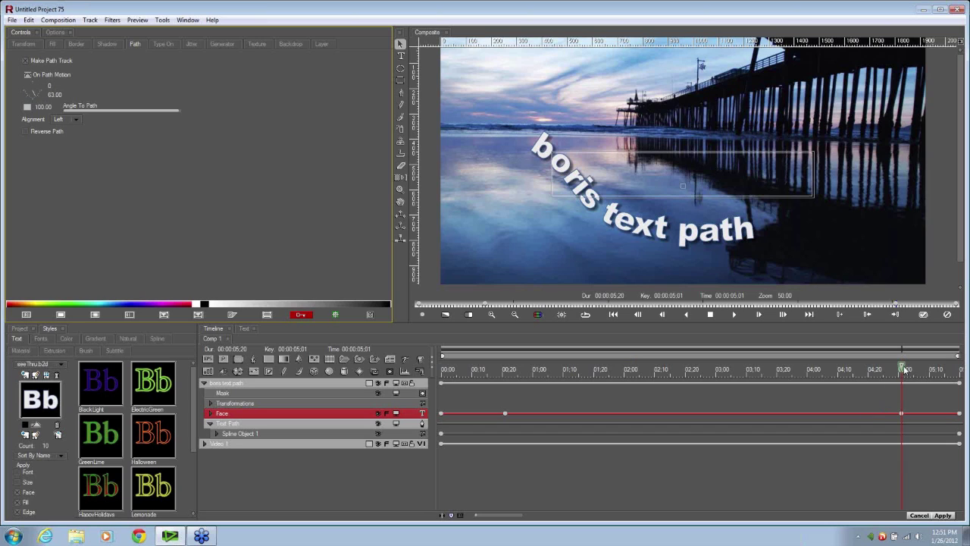
- Set On Path Motion at the end of the composition to 1 revolution and 15 degrees, with Hold interpolation
click(871, 372)
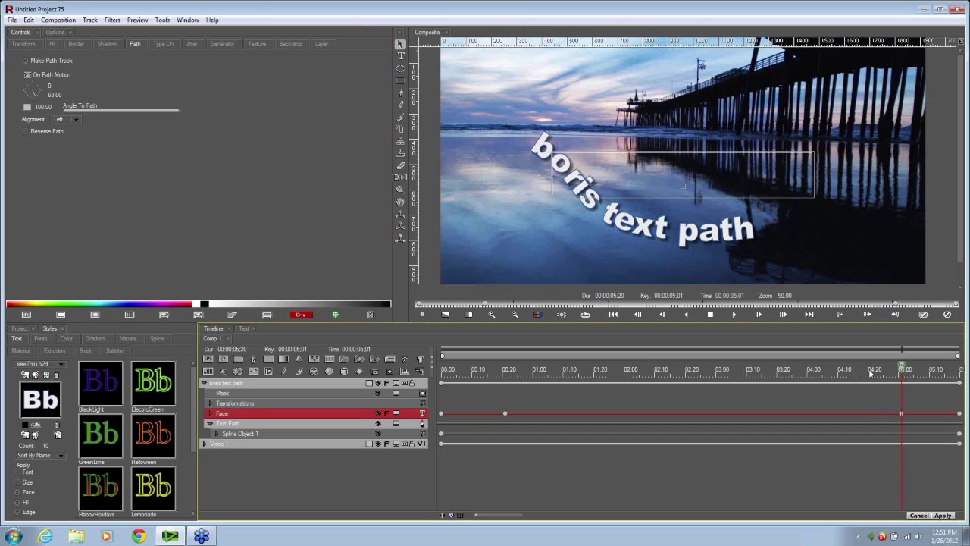
click(771, 372)
key(Home)
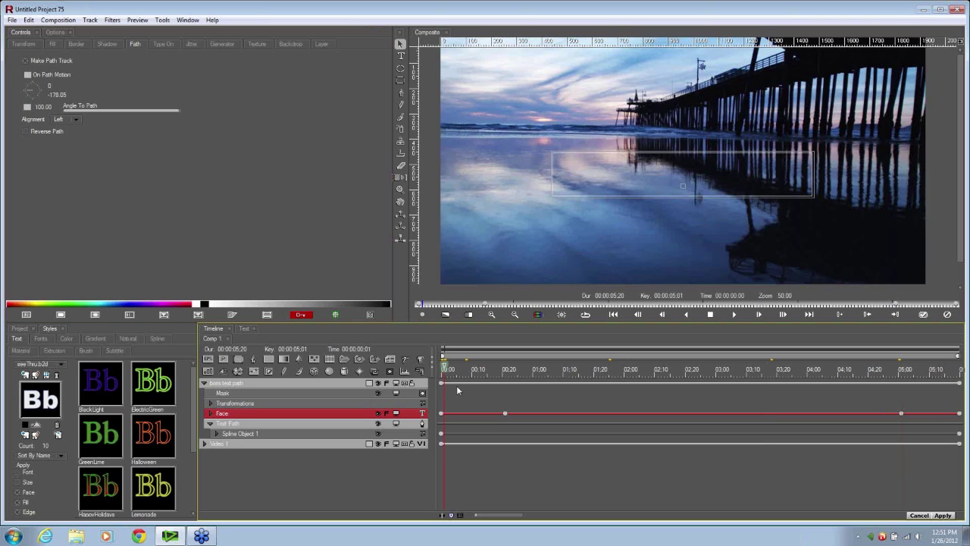
key(space)
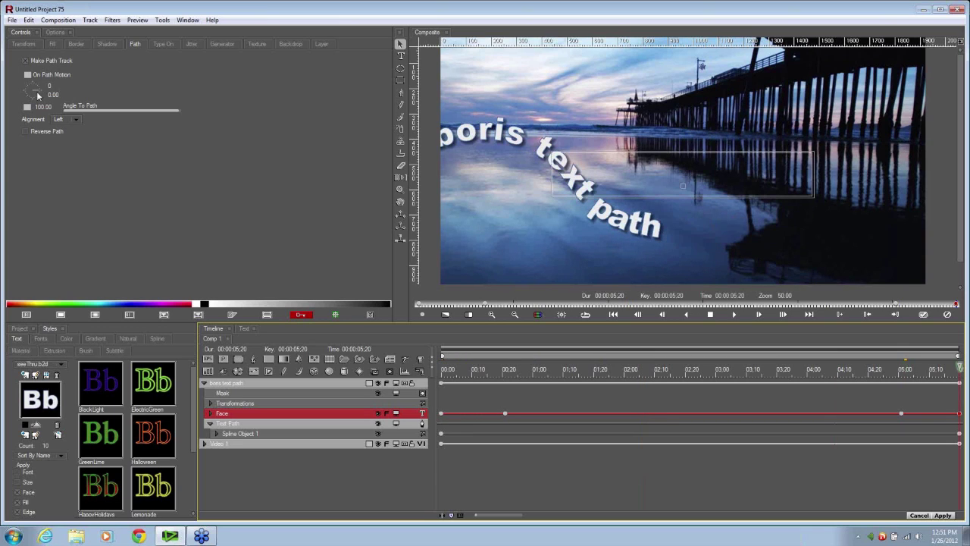
mouse_move(38, 88)
mouse_down()
mouse_move(28, 101)
mouse_move(42, 85)
mouse_move(48, 95)
mouse_up()
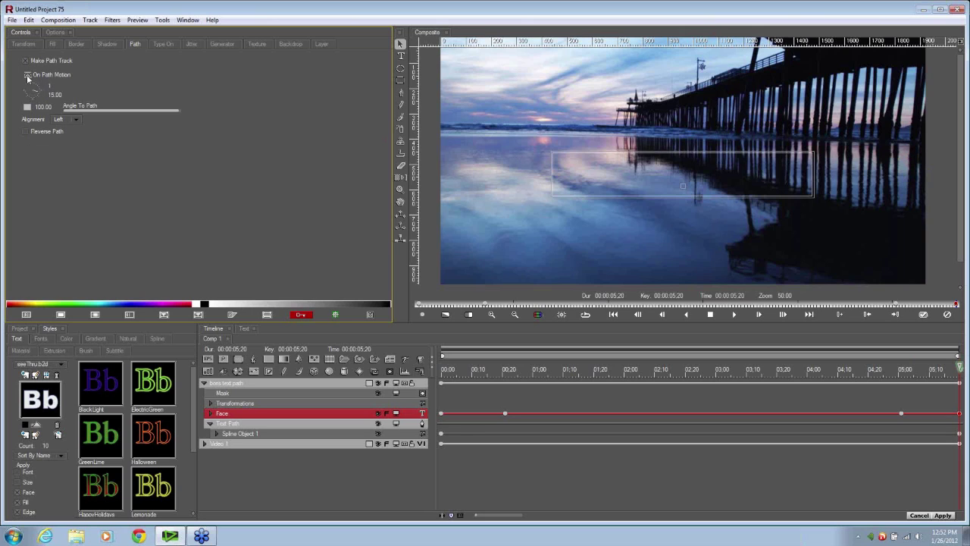
click(27, 75)
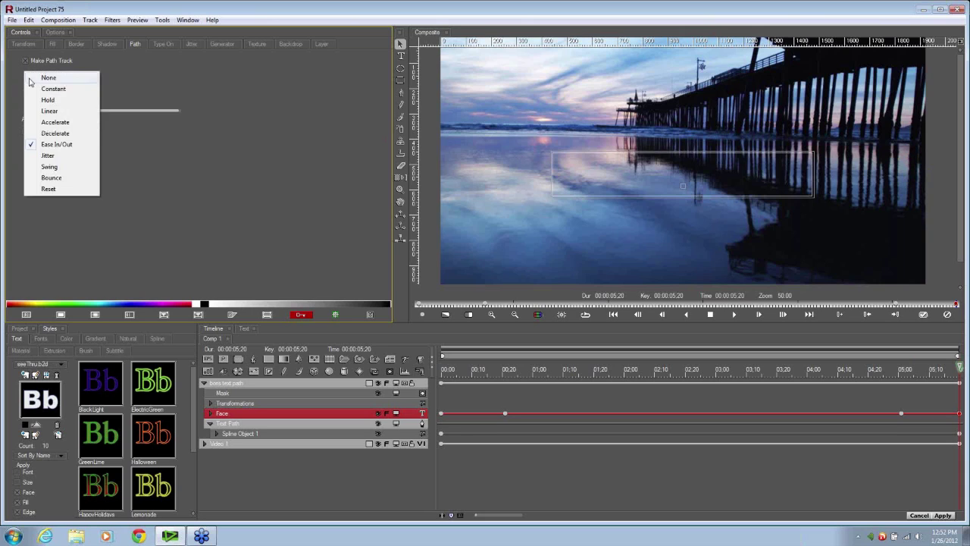
click(43, 100)
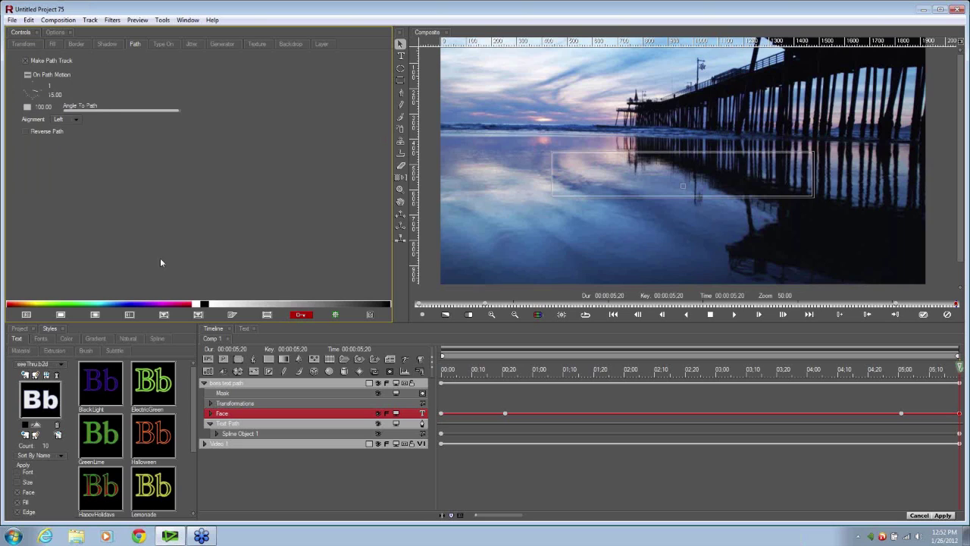
- Scrub through the timeline to review the title's movement along the path between the Face keyframes
click(950, 372)
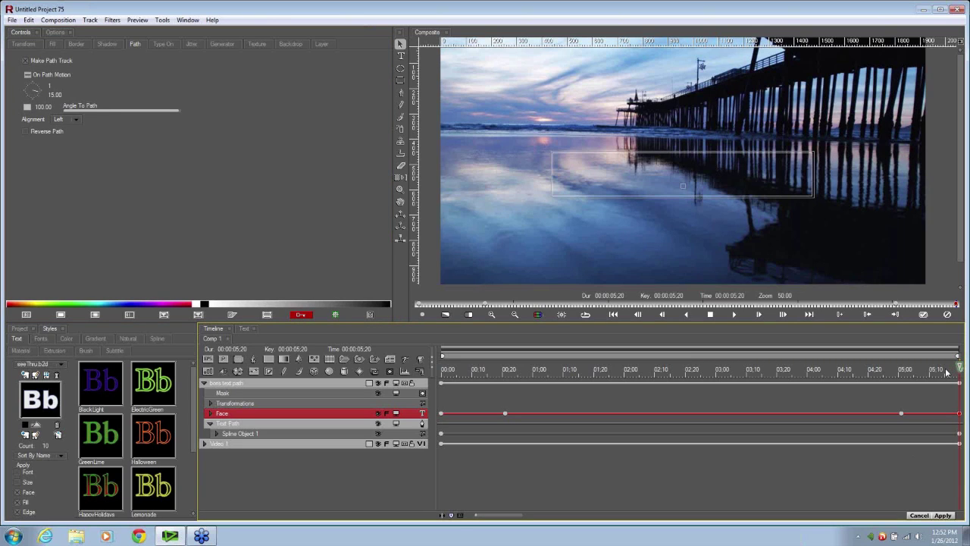
click(946, 371)
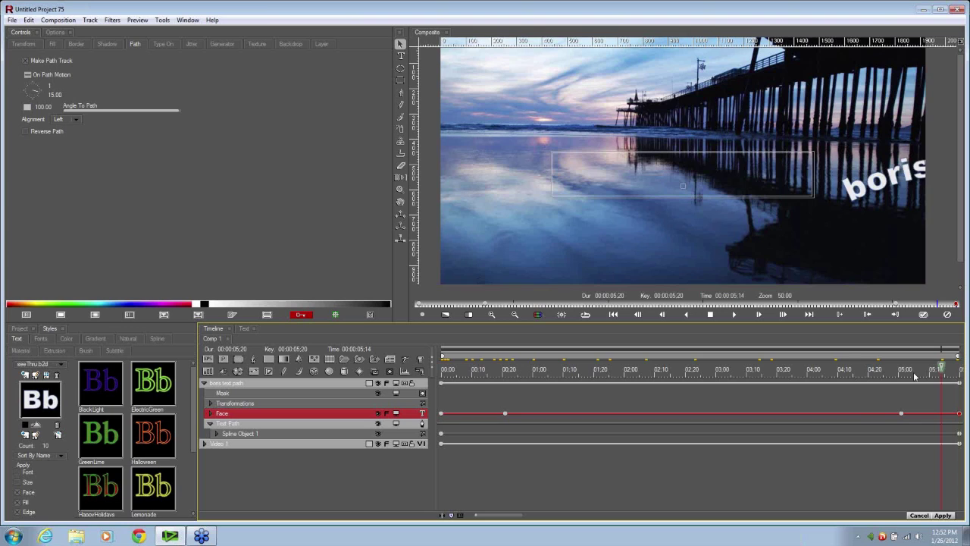
click(849, 370)
click(439, 414)
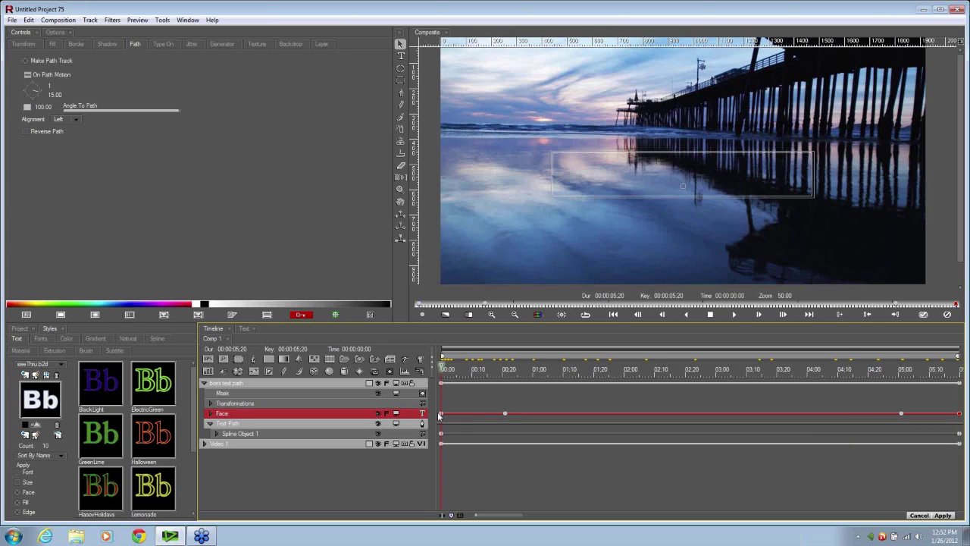
click(505, 422)
drag(505, 422, 858, 418)
click(444, 369)
drag(448, 370, 491, 377)
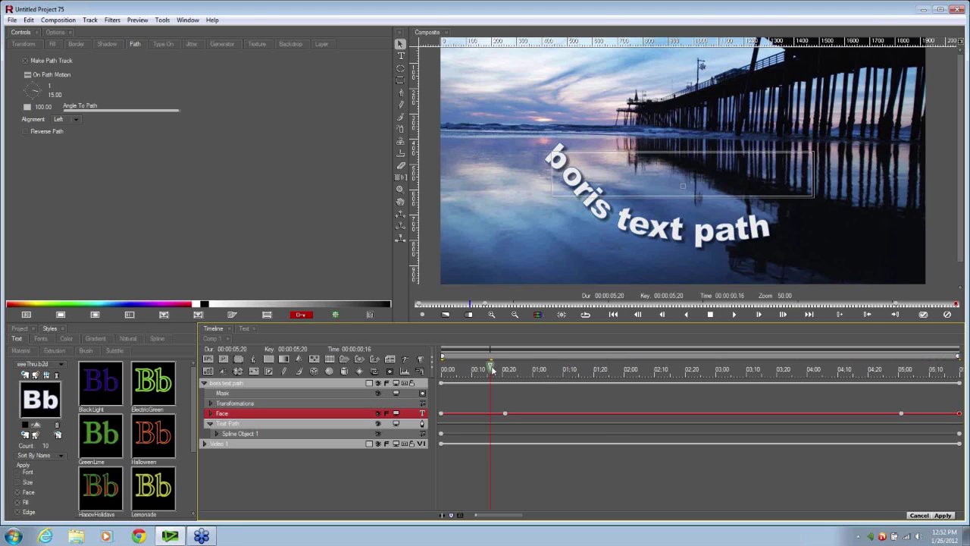
mouse_move(492, 369)
mouse_down()
mouse_move(471, 372)
mouse_move(501, 369)
mouse_move(491, 369)
mouse_up()
- Enable motion blur on the boris text path title track and check it one frame earlier
click(286, 382)
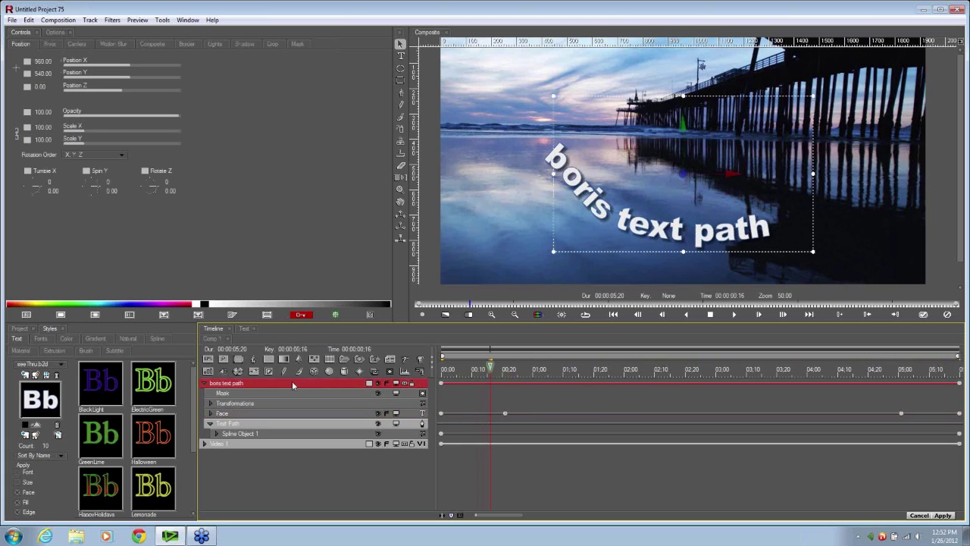
click(406, 385)
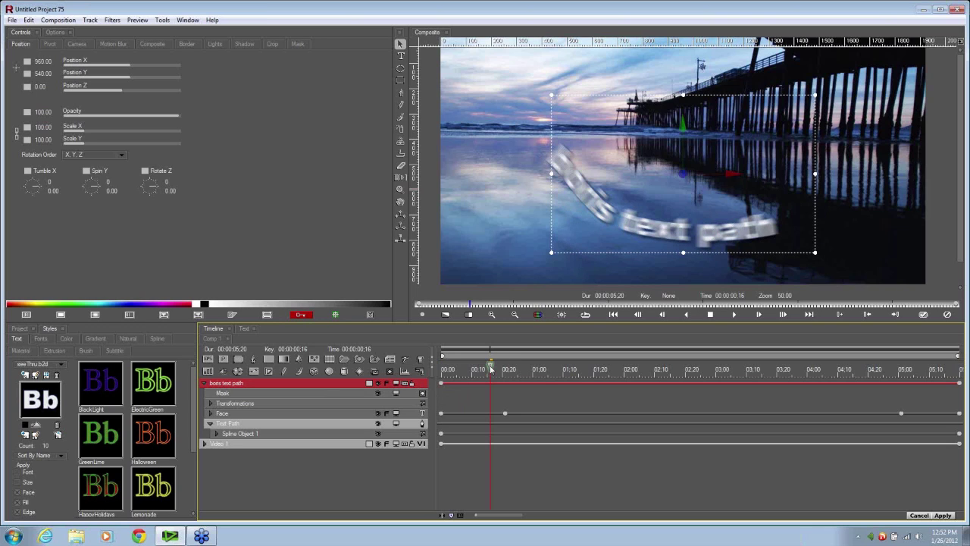
key(Left)
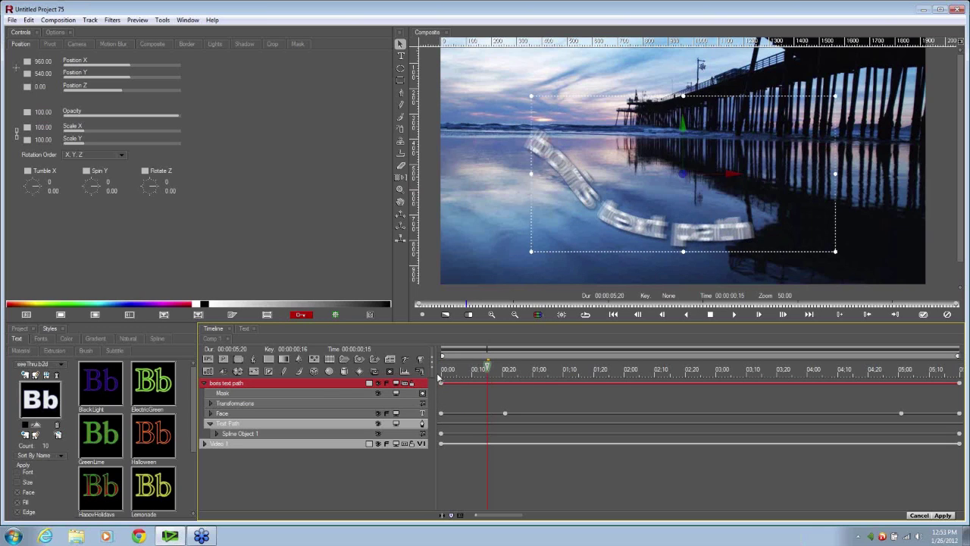
- Examine the motion-blurred title at the start and frame by frame after it slows on the path
key(Home)
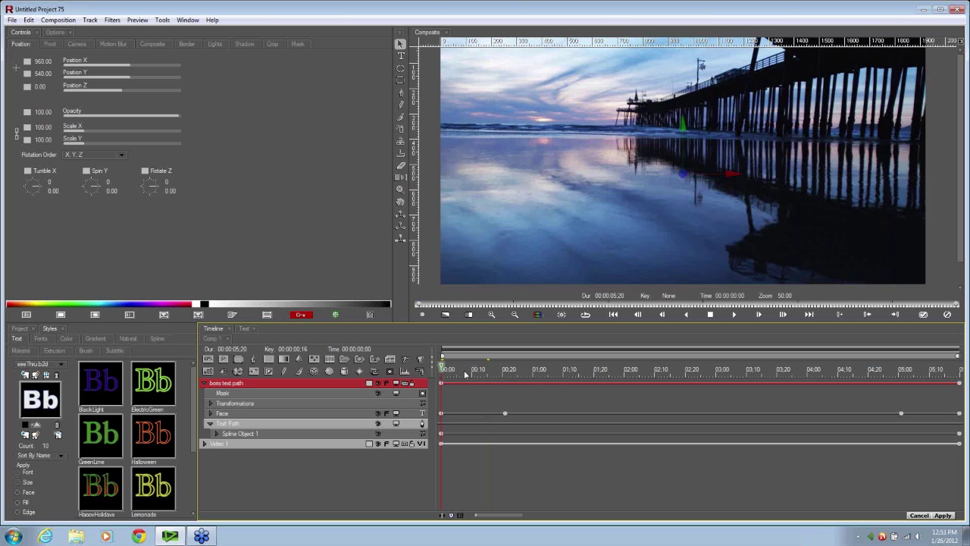
key(Right)
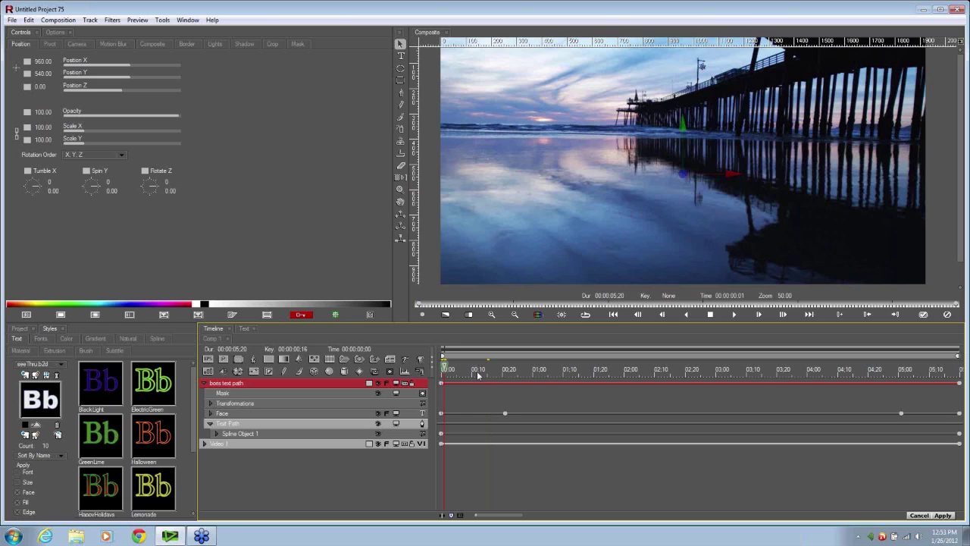
click(509, 371)
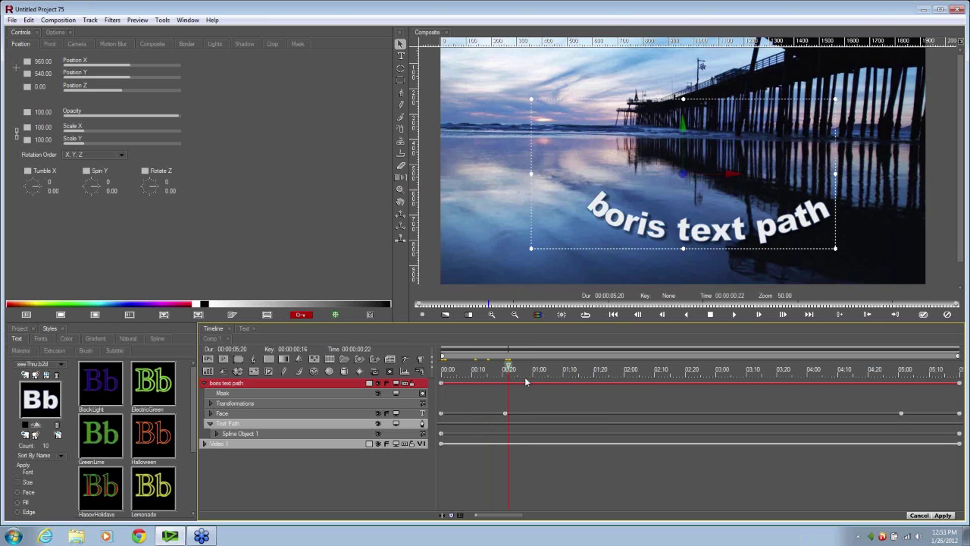
key(Right)
key(Right)
key(Right)
key(Right)
click(539, 382)
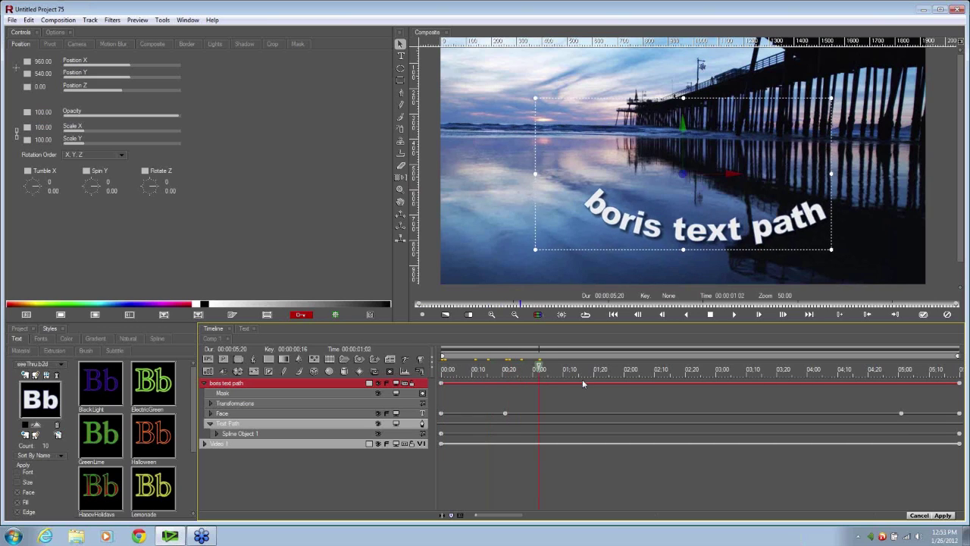
- Review the motion-blurred title at several points across the composition, from its fast entrance through the slow middle to its exit
click(786, 383)
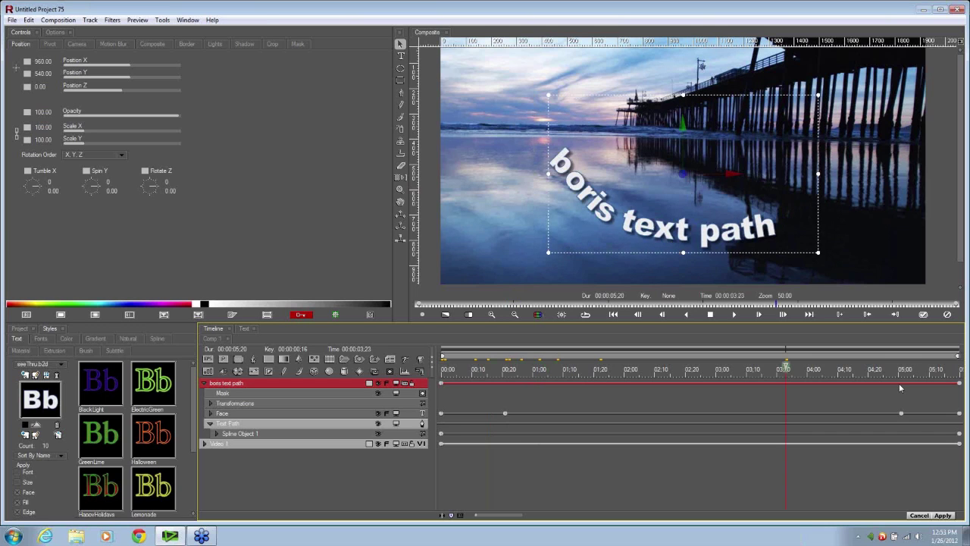
click(911, 383)
click(926, 384)
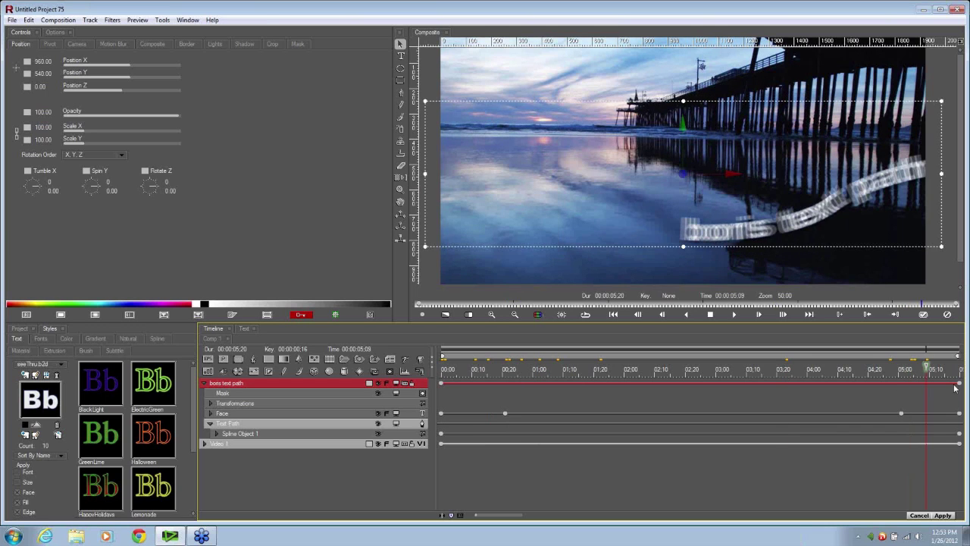
click(956, 385)
click(821, 385)
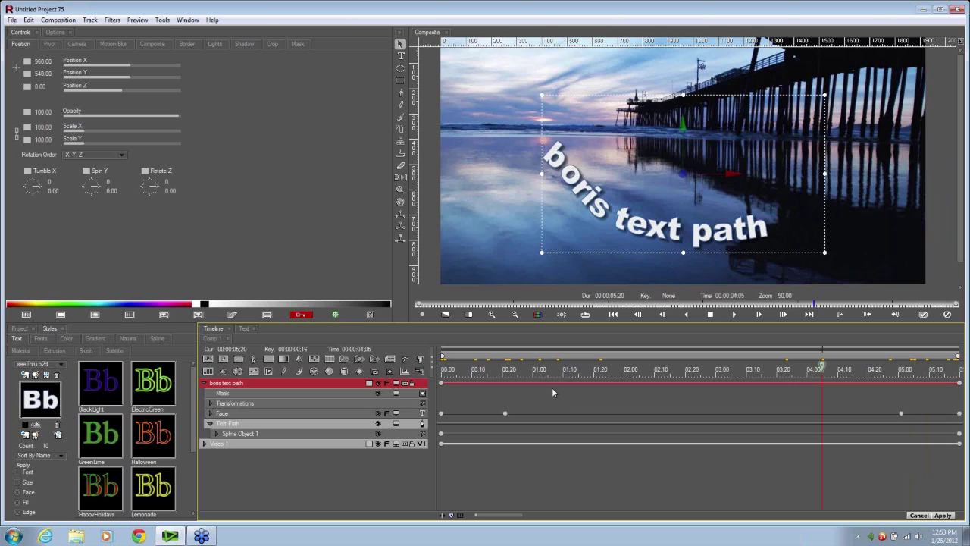
click(527, 396)
click(485, 400)
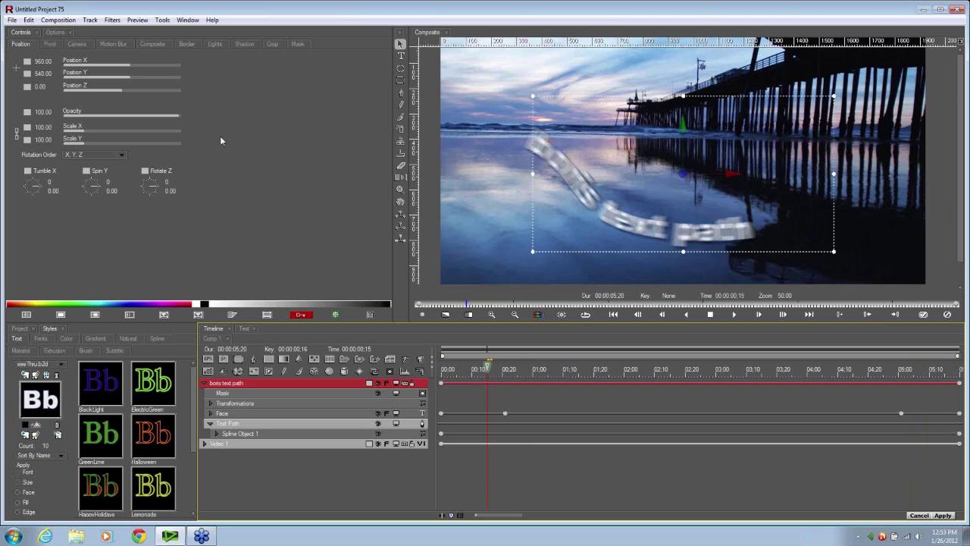
- Check the OpenGL Acceleration options in the Preview preferences, keeping "On, no texture caching"
click(29, 21)
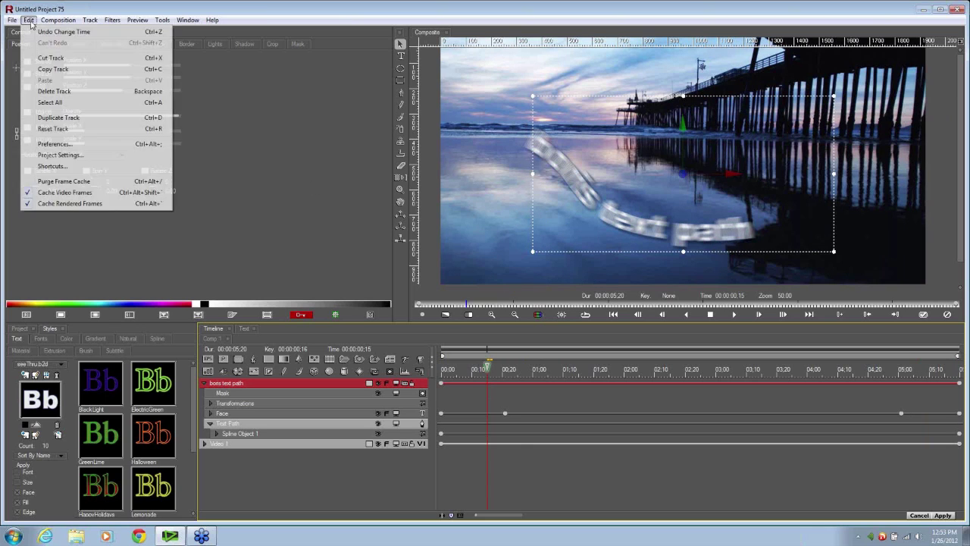
click(55, 144)
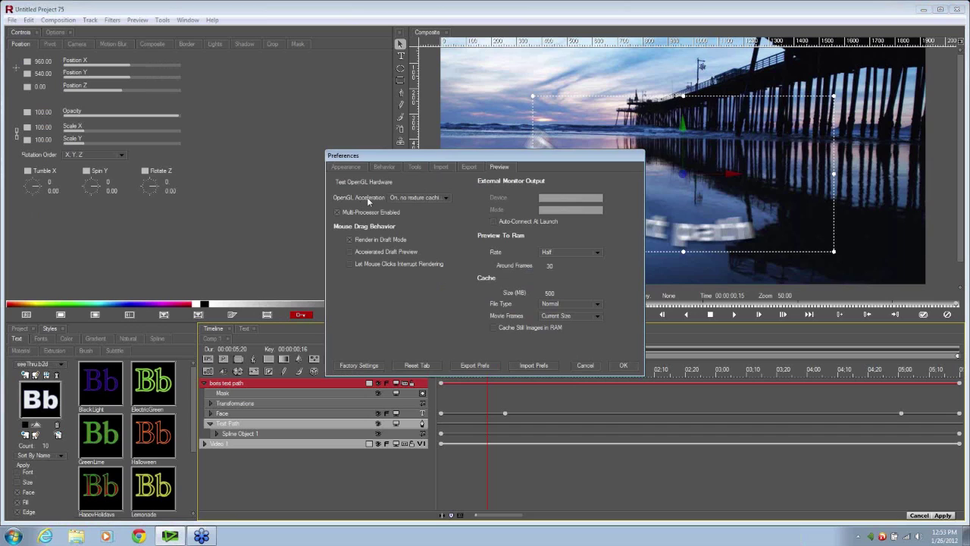
click(446, 198)
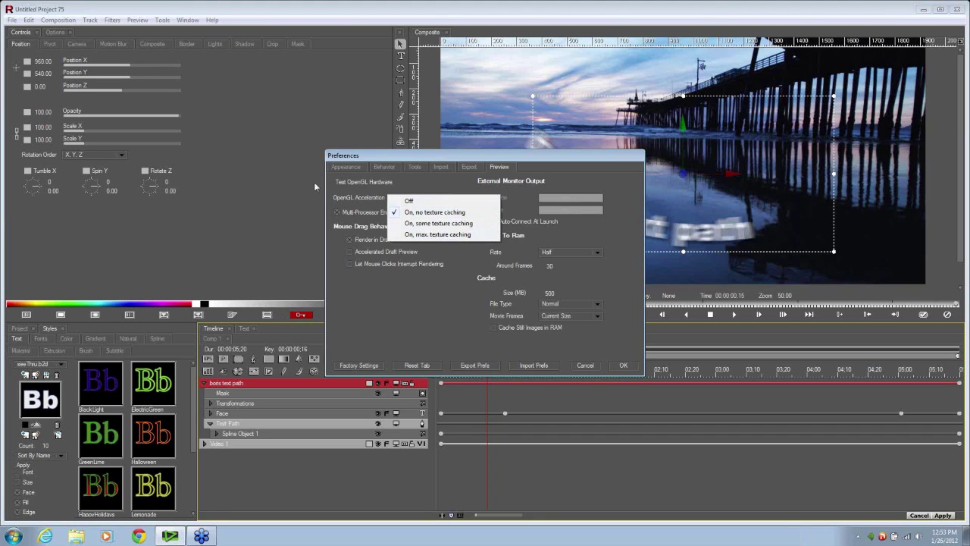
click(345, 157)
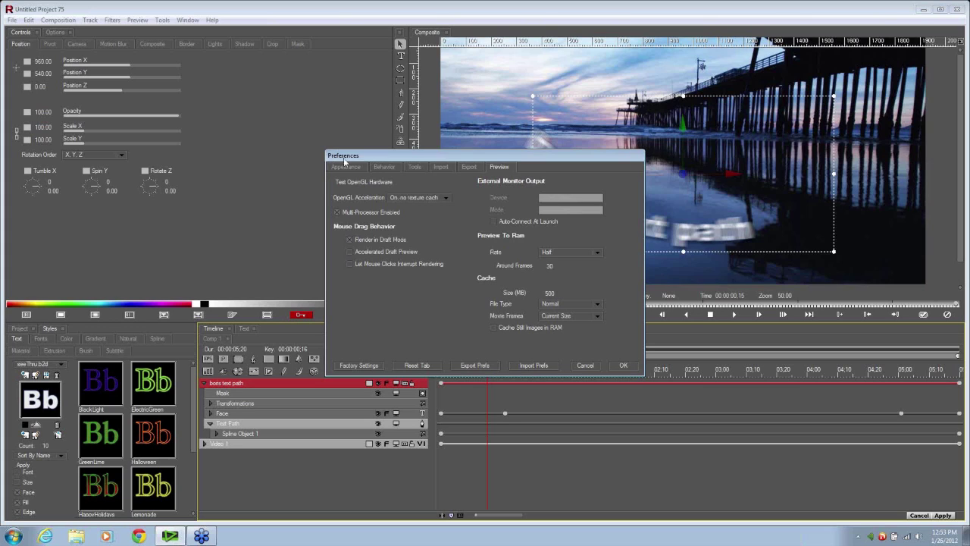
click(623, 365)
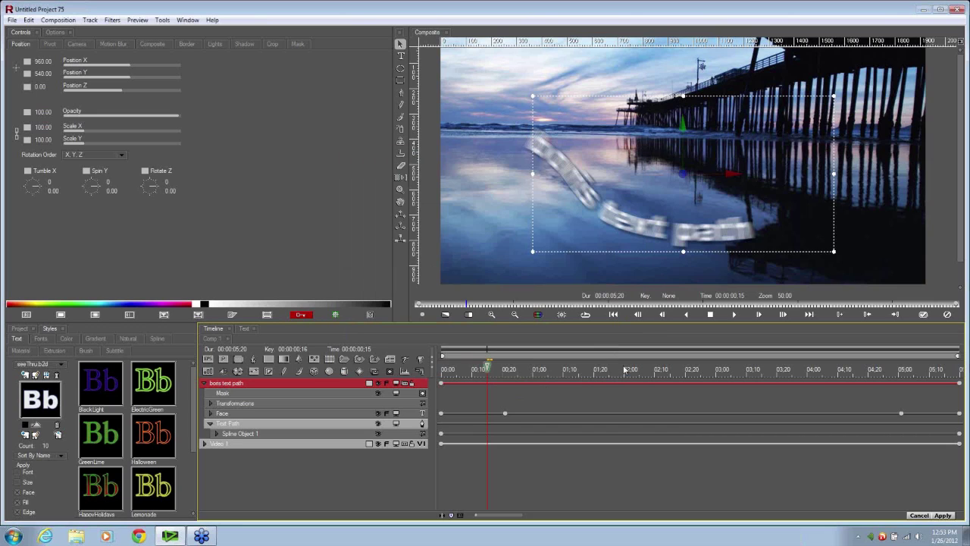
- Compare the title's motion blur before and after the first inner Face keyframe, between about 00:00:00;12 and 00:00:01;01
drag(494, 368, 487, 369)
click(500, 369)
key(Left)
key(Left)
key(Left)
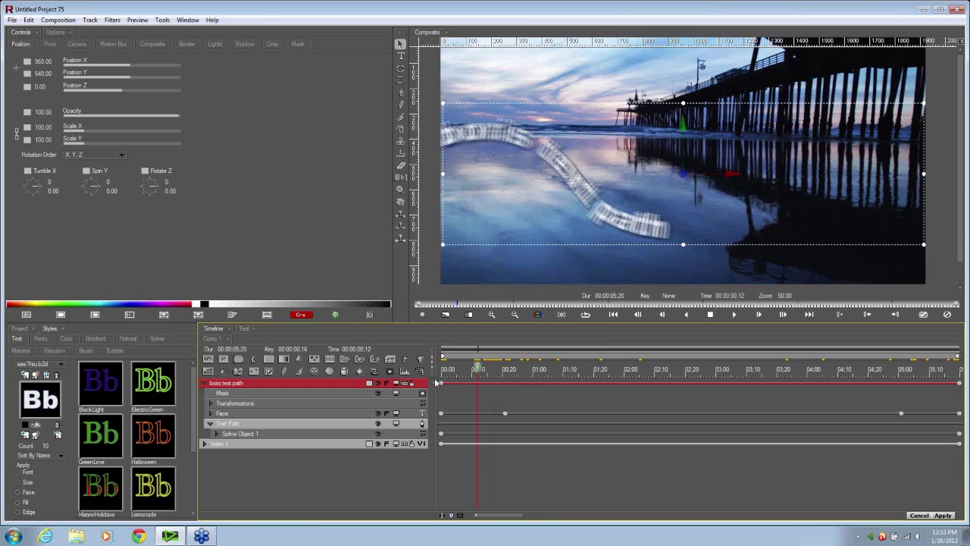
click(500, 370)
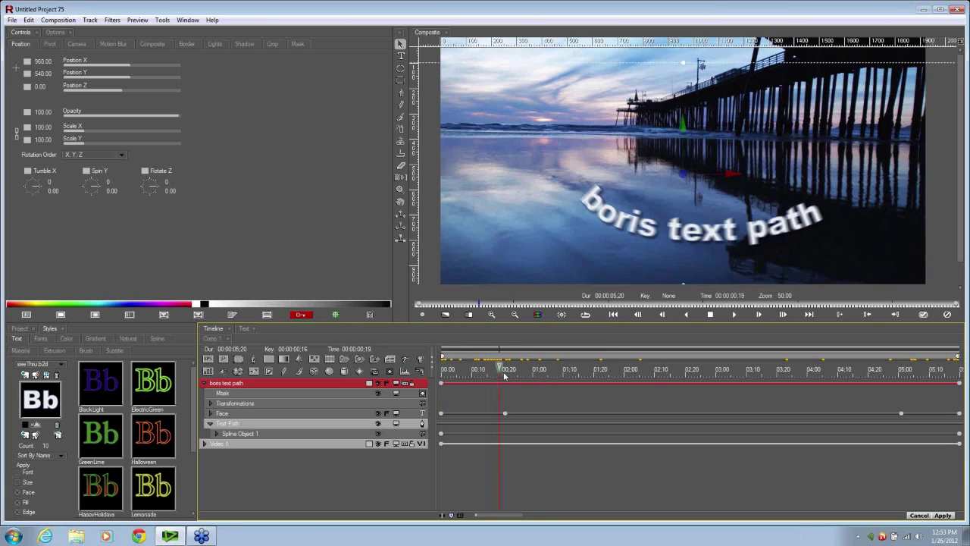
click(505, 373)
click(486, 373)
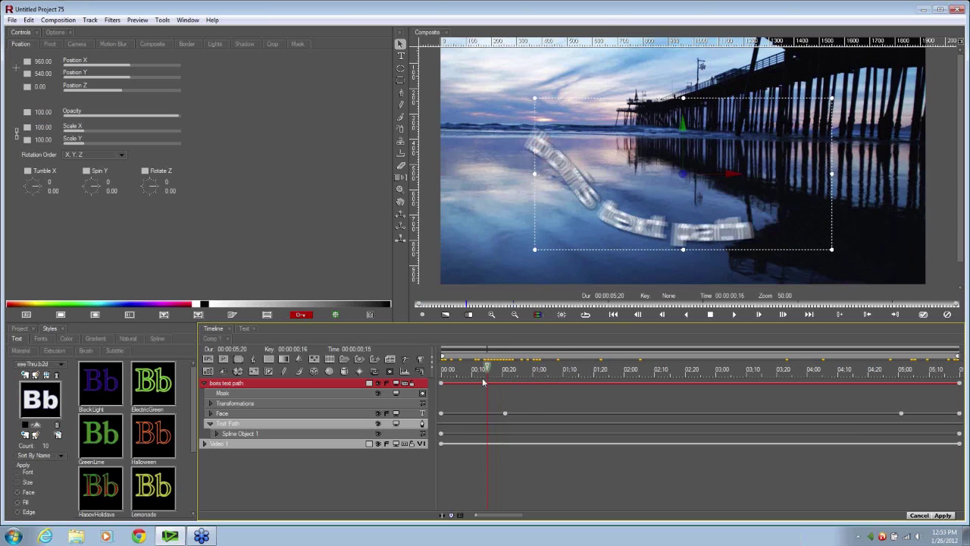
click(513, 371)
click(519, 377)
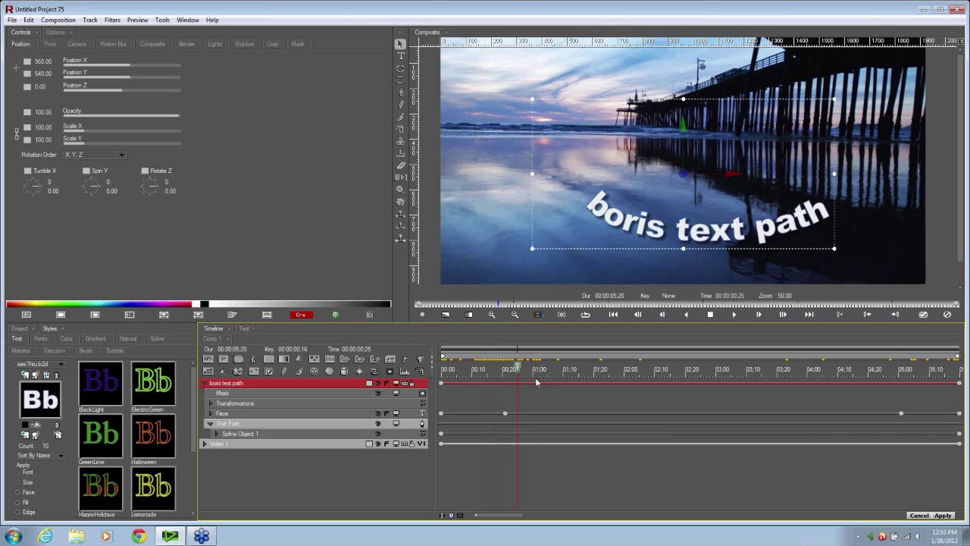
click(535, 379)
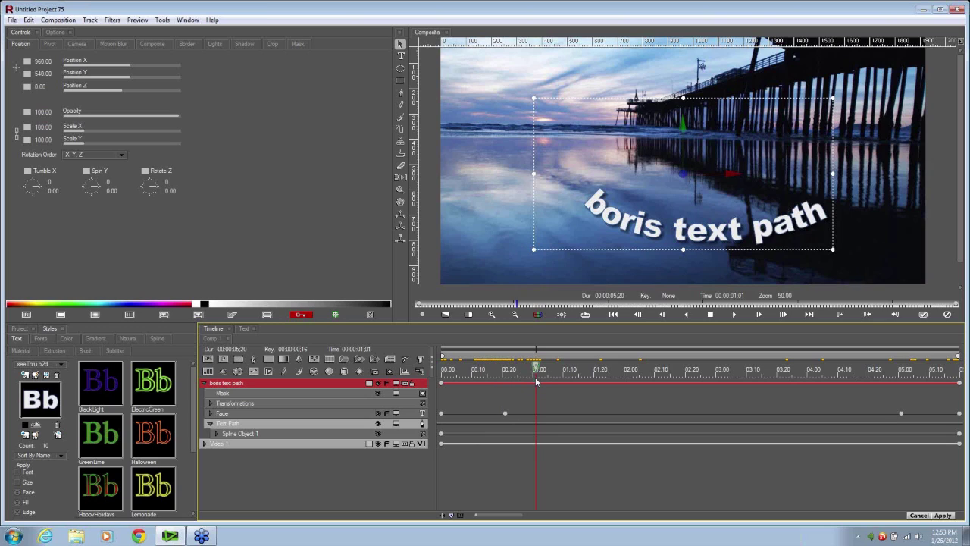
- Add the FEC Water Waves filter to the boris text path track, starting at 00:00:01;00
click(534, 377)
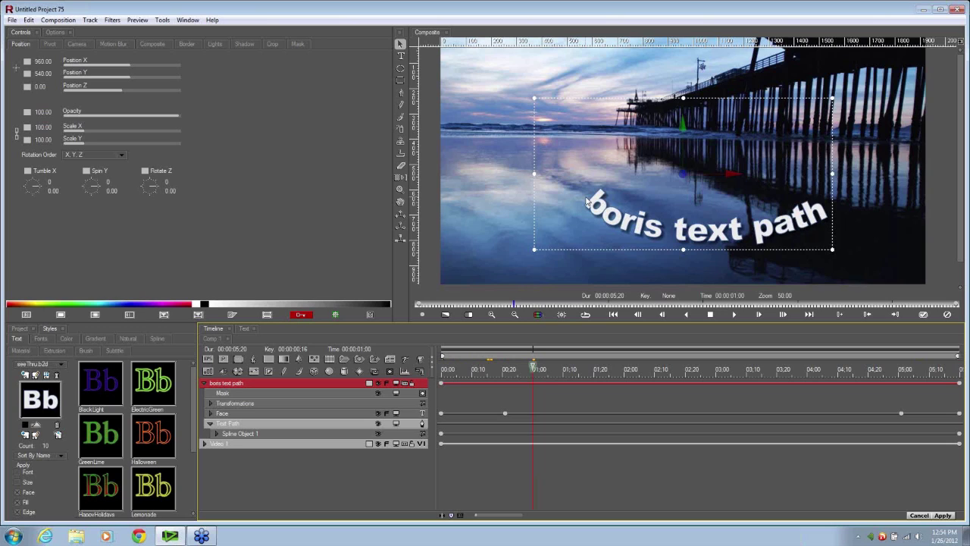
right_click(325, 383)
mouse_move(369, 501)
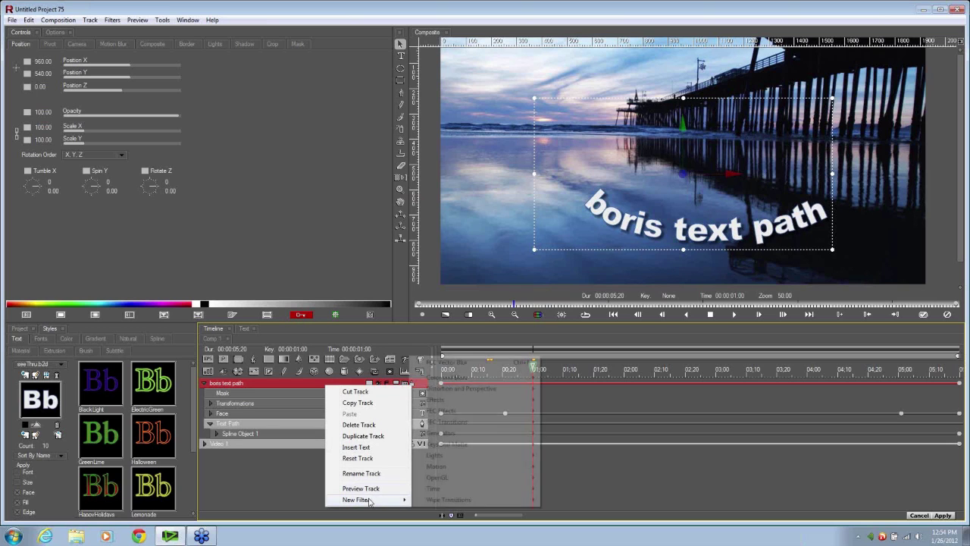
mouse_move(461, 412)
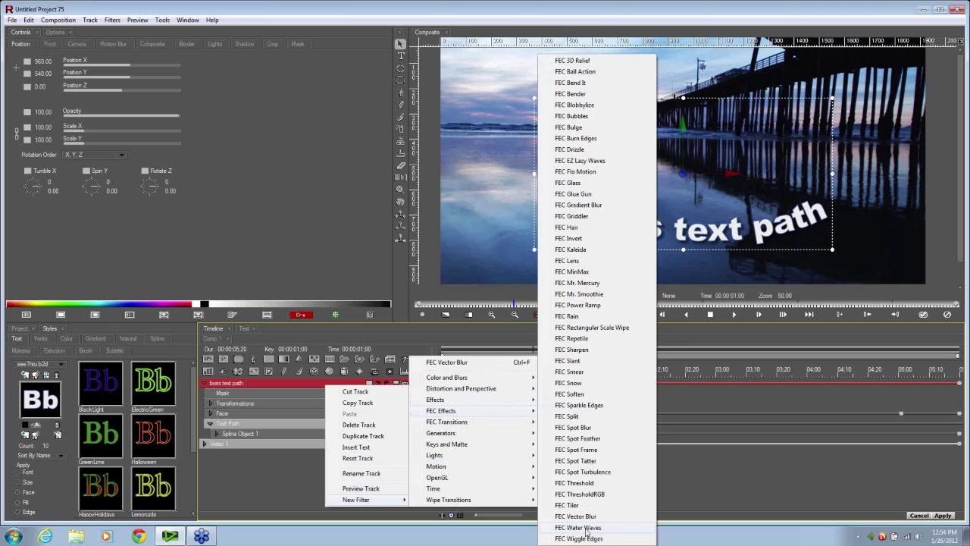
click(579, 528)
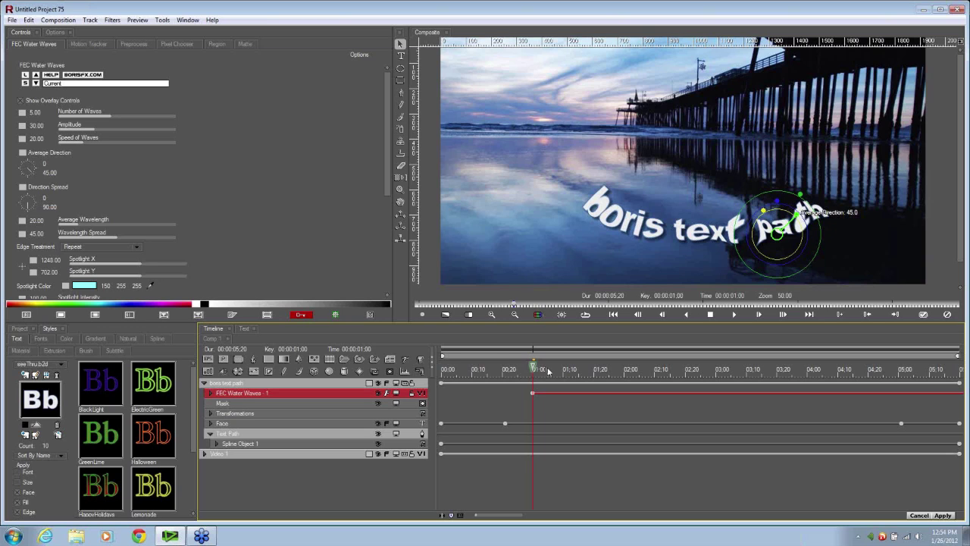
- Preview the default water waves on the title past the two-second mark and return to 00:00:01;00
key(Right)
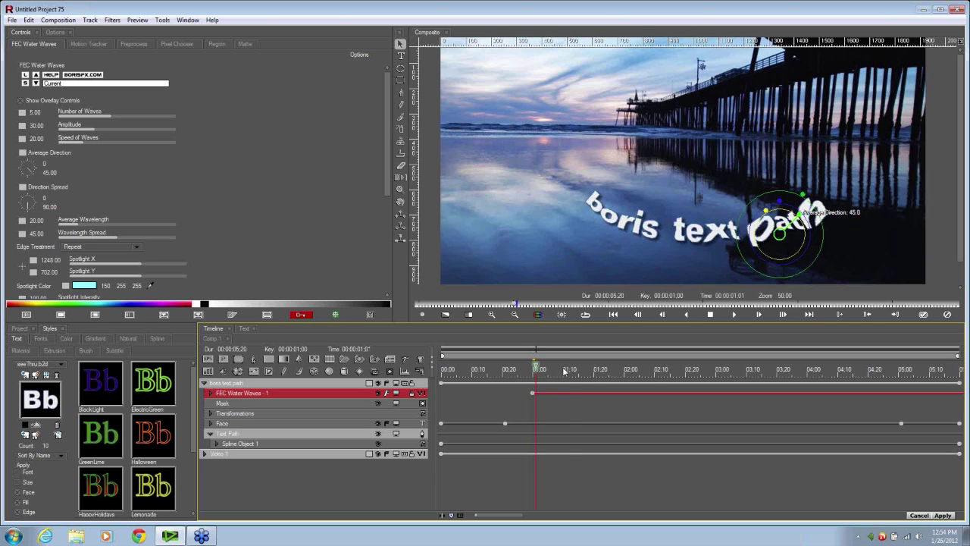
click(570, 371)
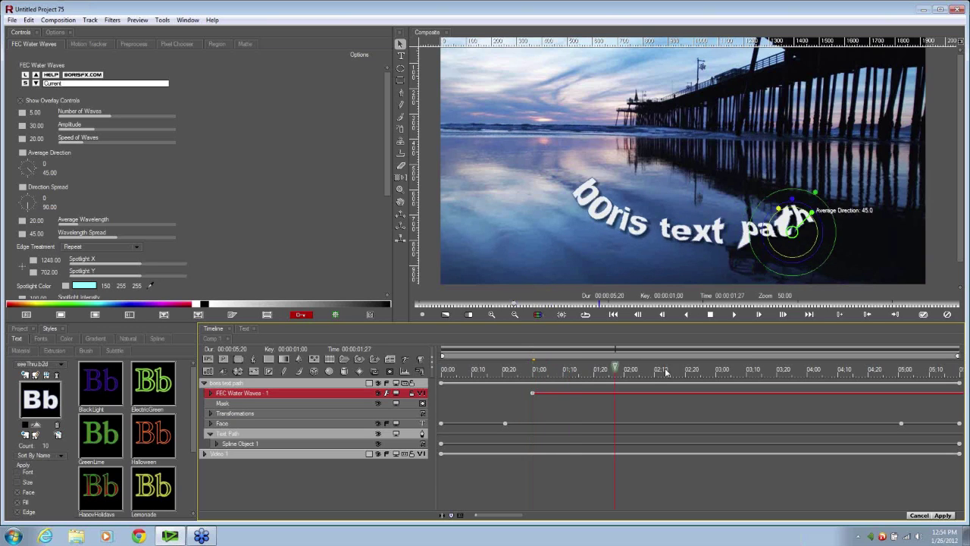
drag(665, 371, 533, 372)
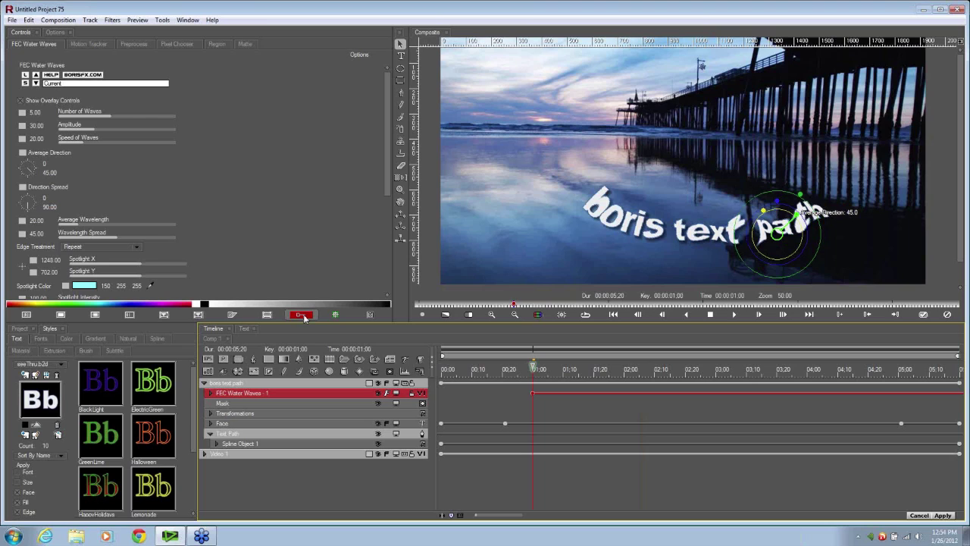
- Turn off keyframe mode and set the Water Waves filter's Number of Waves to 9.56
click(303, 315)
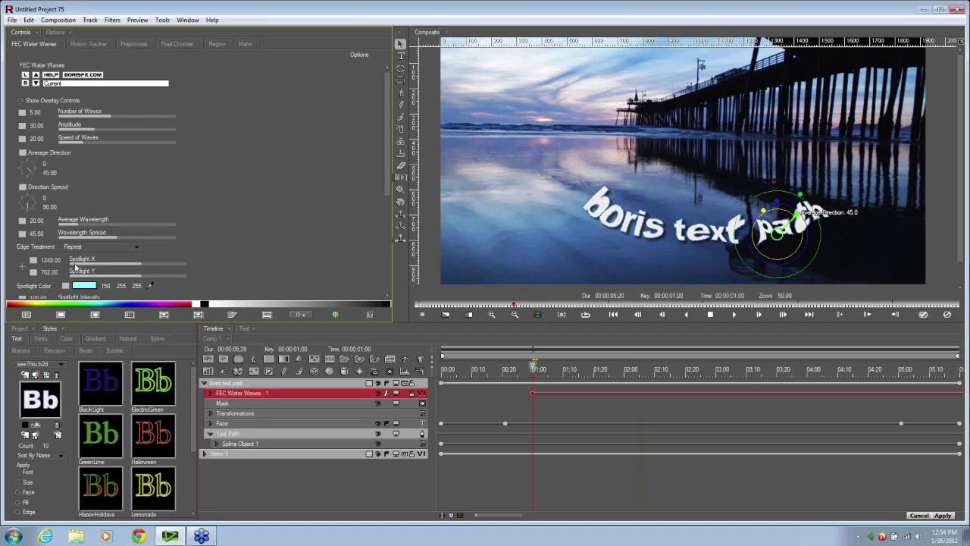
click(110, 115)
click(166, 117)
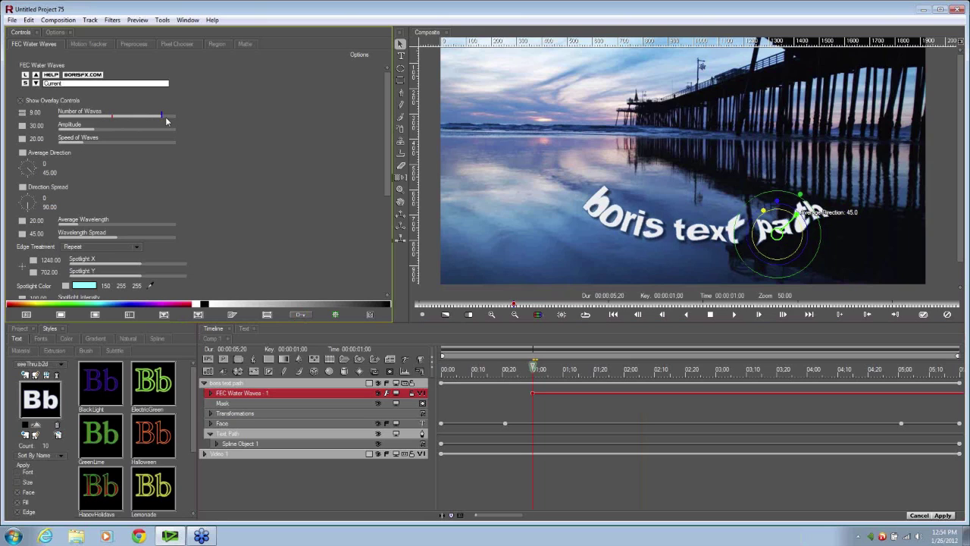
drag(169, 121, 171, 121)
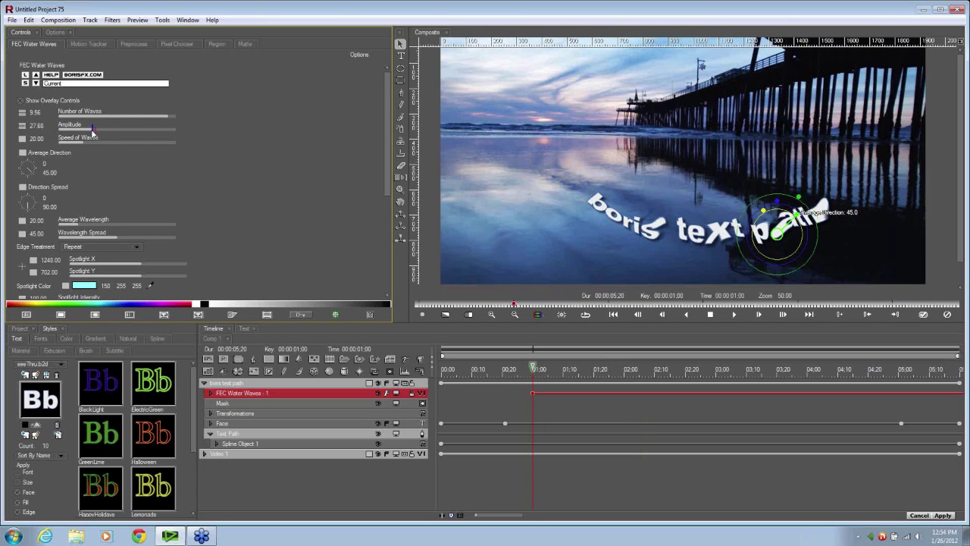
- Set the Water Waves filter's Amplitude to 12.05 and Speed of Waves to 9.38
click(73, 130)
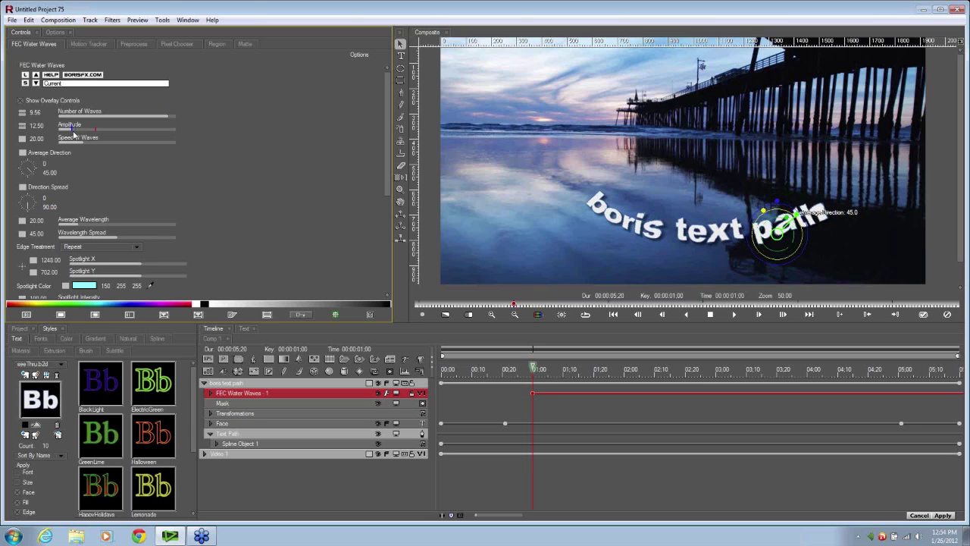
click(74, 131)
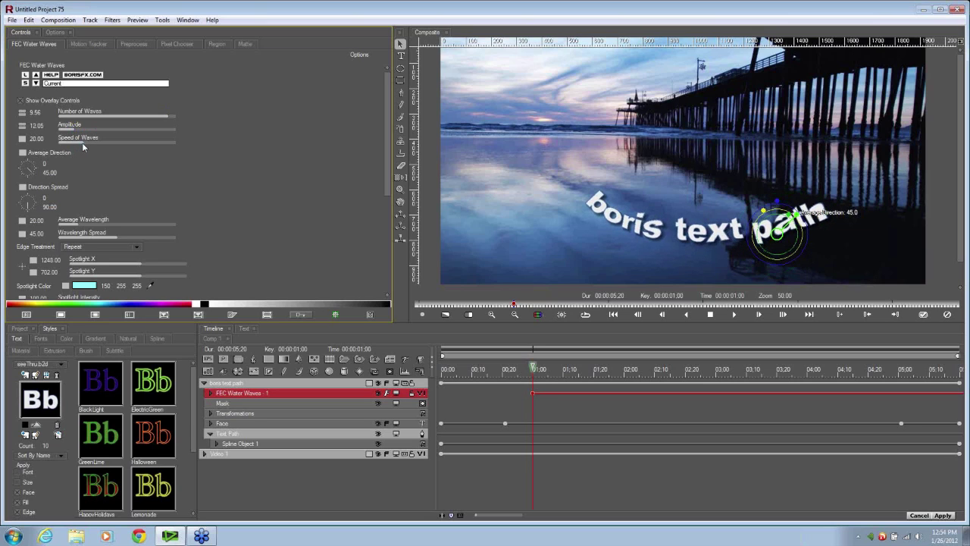
drag(82, 144, 69, 148)
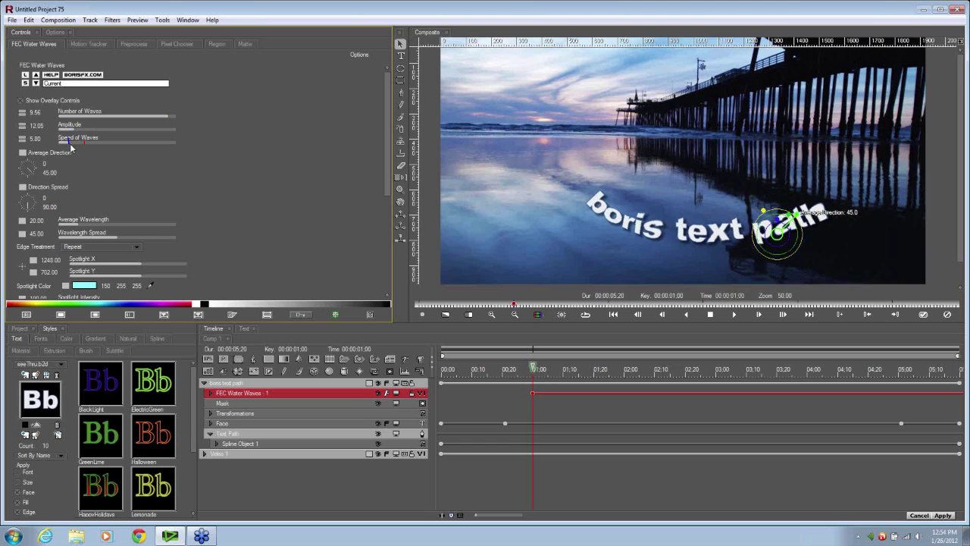
click(74, 145)
- Examine the adjusted water waves rippling through the title frame by frame from 00:00:01;00 to 00:00:03;05
click(537, 368)
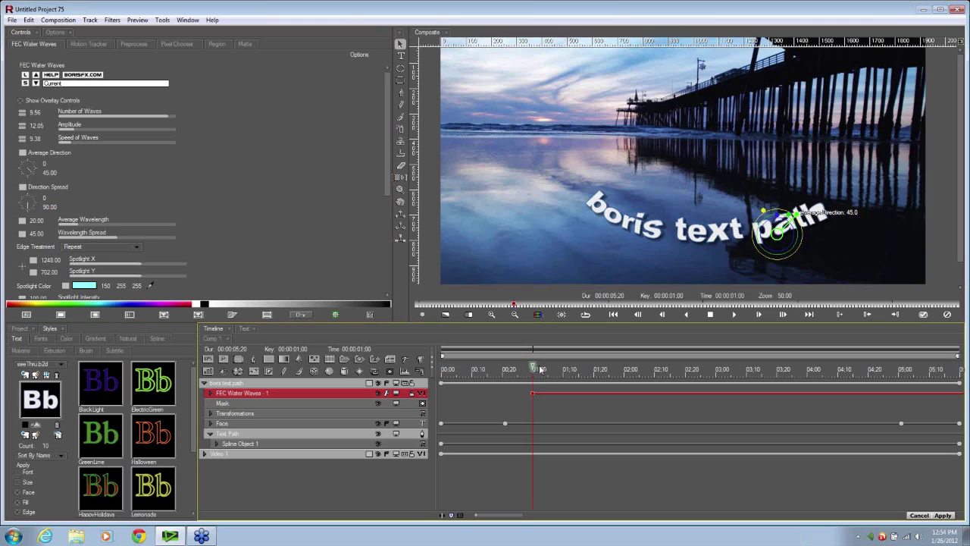
key(Right)
key(Right)
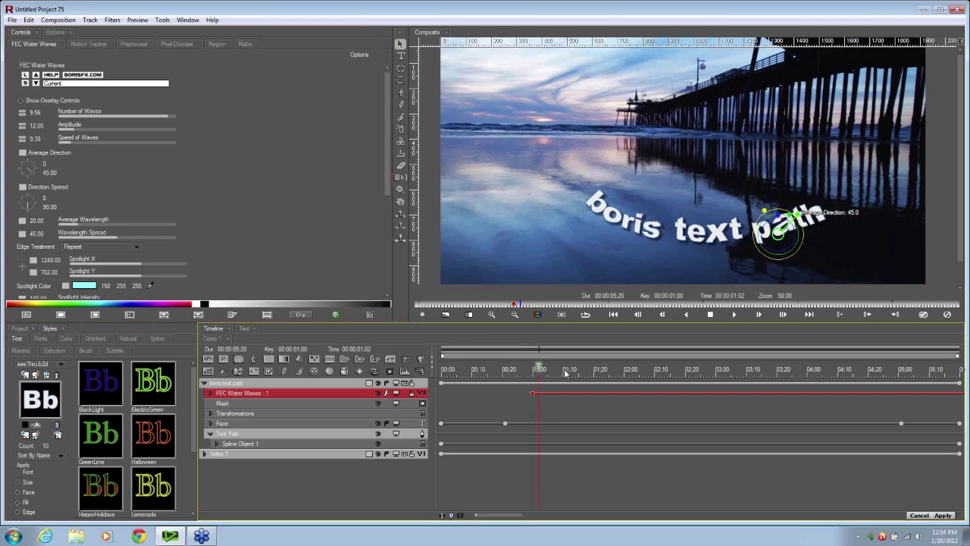
key(Right)
key(Right)
key(Right)
key(Right)
key(Right)
key(Right)
key(Right)
key(Right)
key(Right)
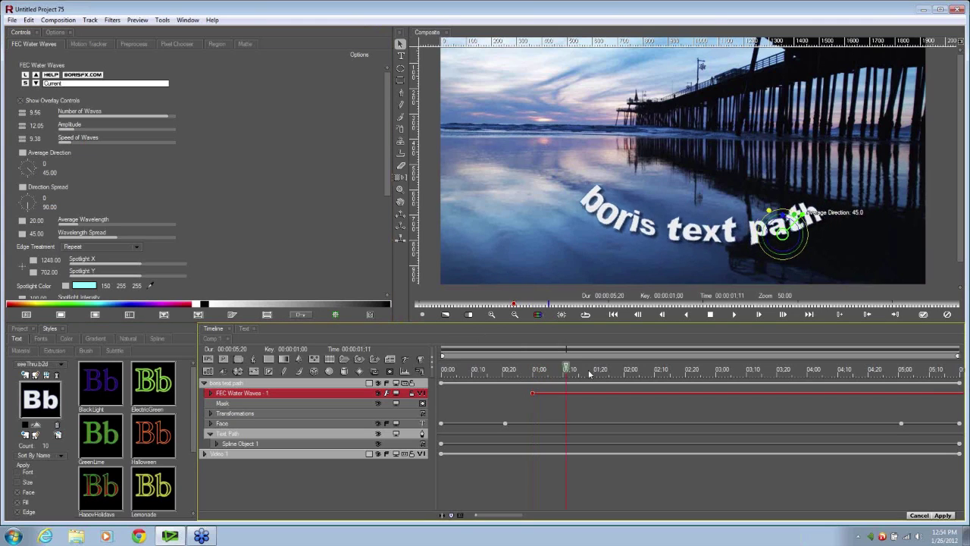
key(Right)
key(Right)
key(Right)
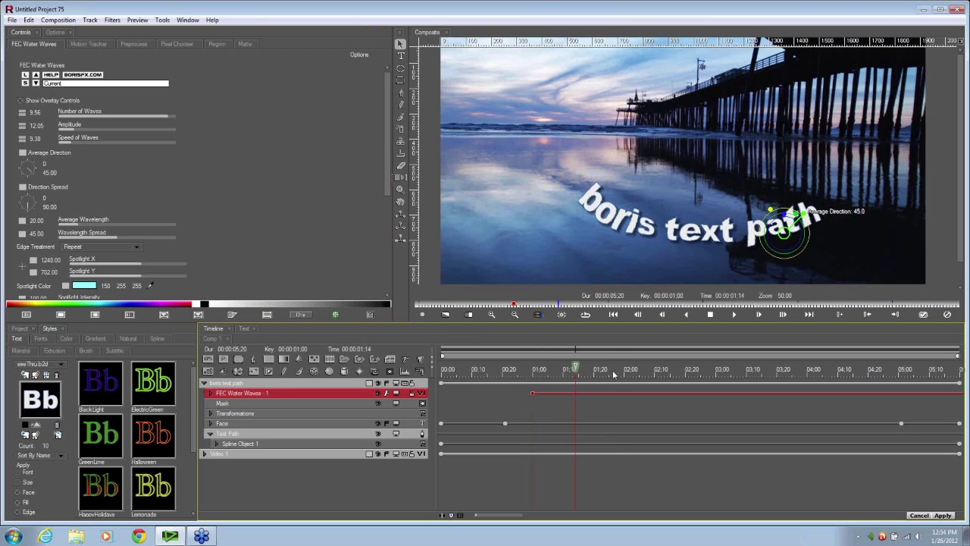
key(Right)
key(Right)
key(Right)
key(Right)
key(Right)
key(Right)
key(Right)
key(Right)
key(Right)
key(Right)
key(Right)
key(Right)
key(Right)
key(Right)
key(Right)
key(Right)
key(Right)
key(Right)
key(Right)
key(Right)
key(Right)
key(Right)
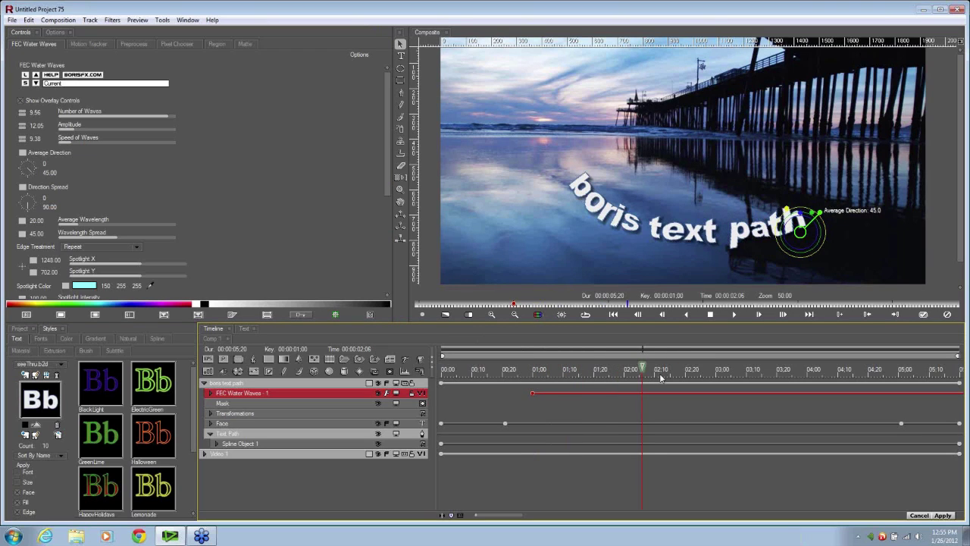
key(Right)
key(Right)
key(Right)
key(Right)
key(Right)
key(Right)
key(Right)
key(Right)
key(Right)
key(Right)
key(Right)
key(Right)
key(Right)
key(Right)
key(Right)
key(Right)
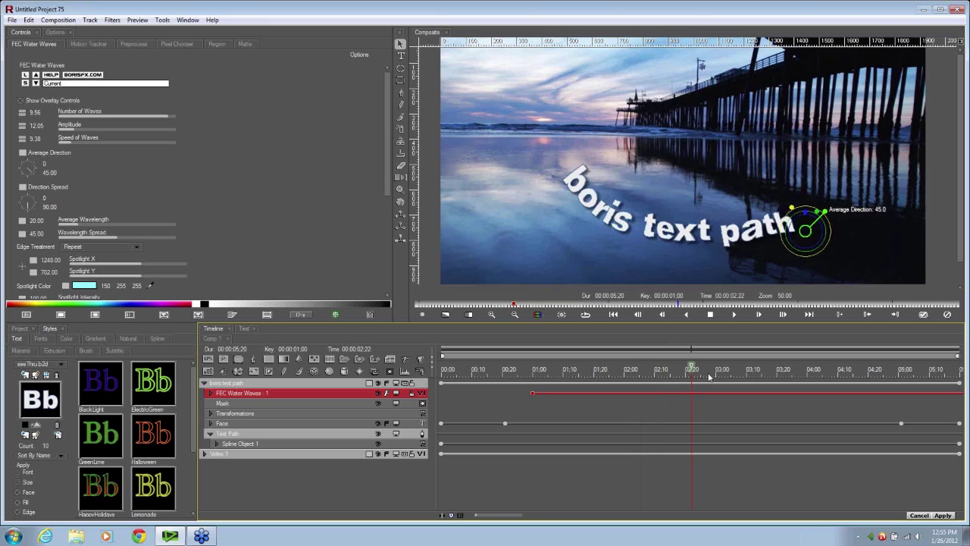
key(Right)
key(Right)
key(Right)
key(Right)
key(Right)
key(Right)
key(Right)
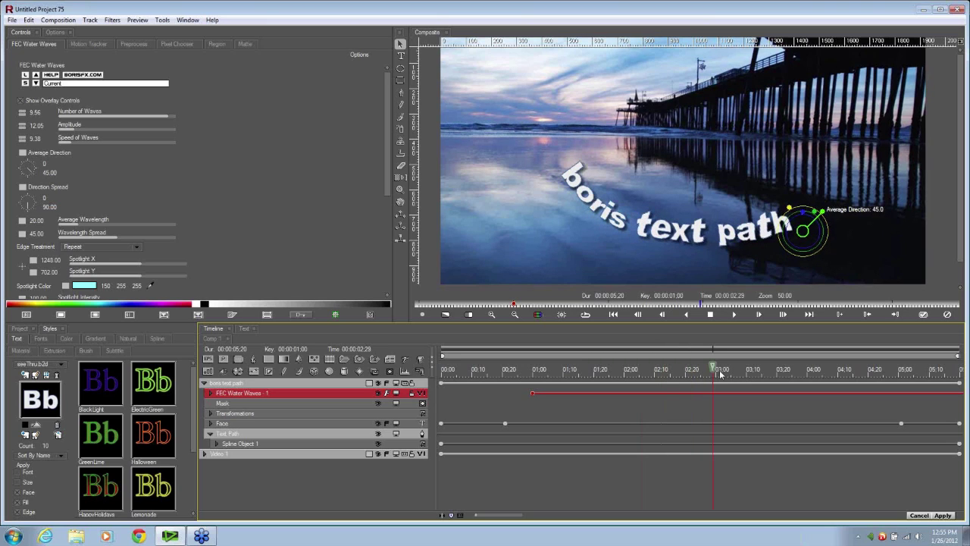
key(Right)
key(Right)
key(Right)
key(Right)
key(Right)
key(Right)
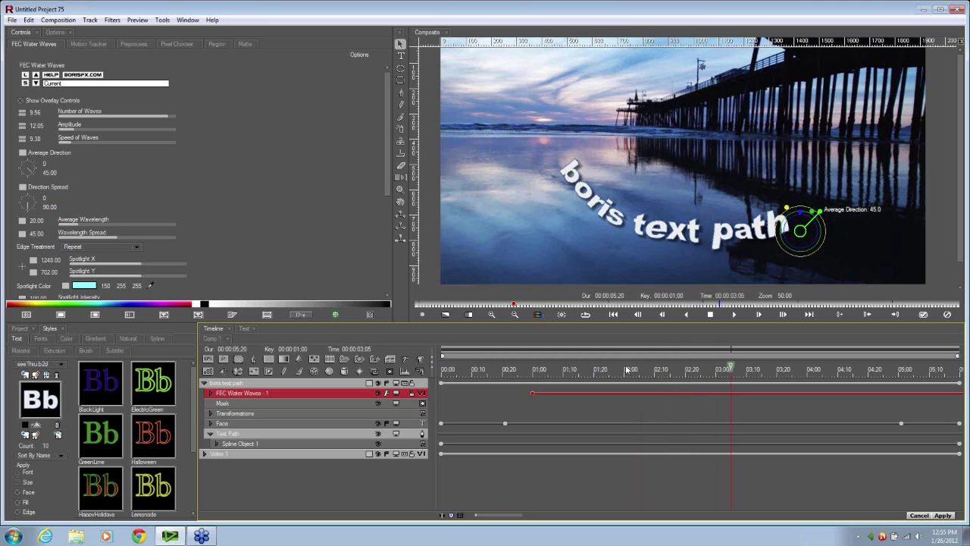
- Review the title's entry and water waves by scrubbing from the clip start past the two-second mark
click(615, 369)
click(564, 369)
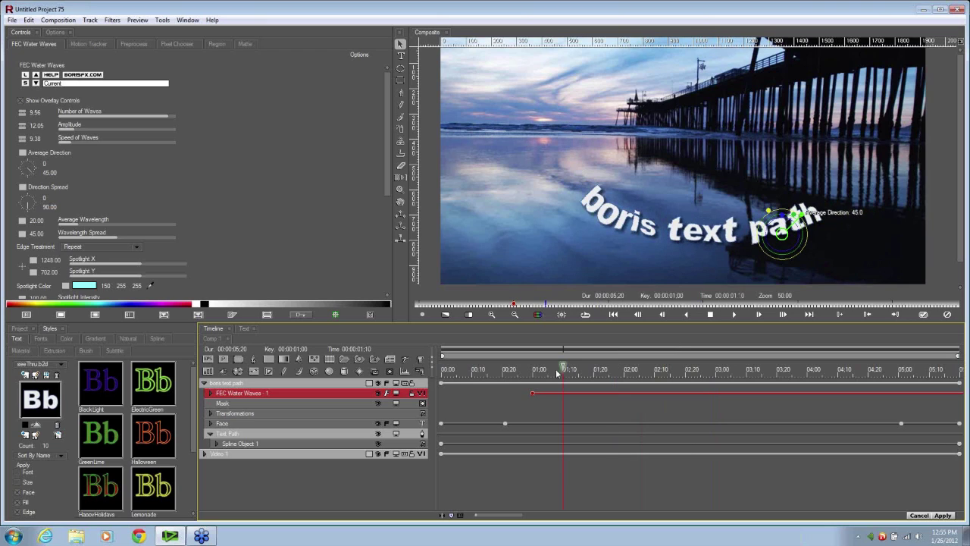
key(Left)
click(533, 370)
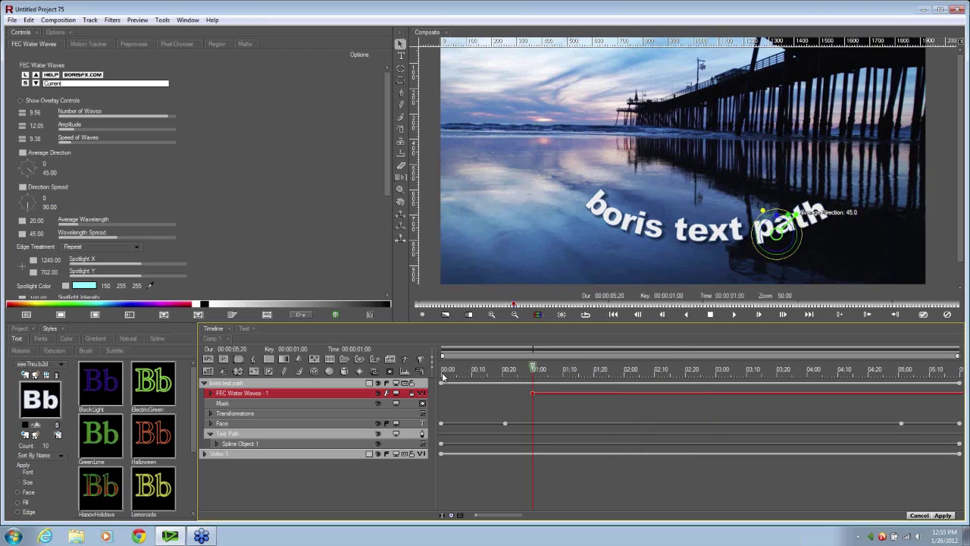
key(Left)
click(445, 375)
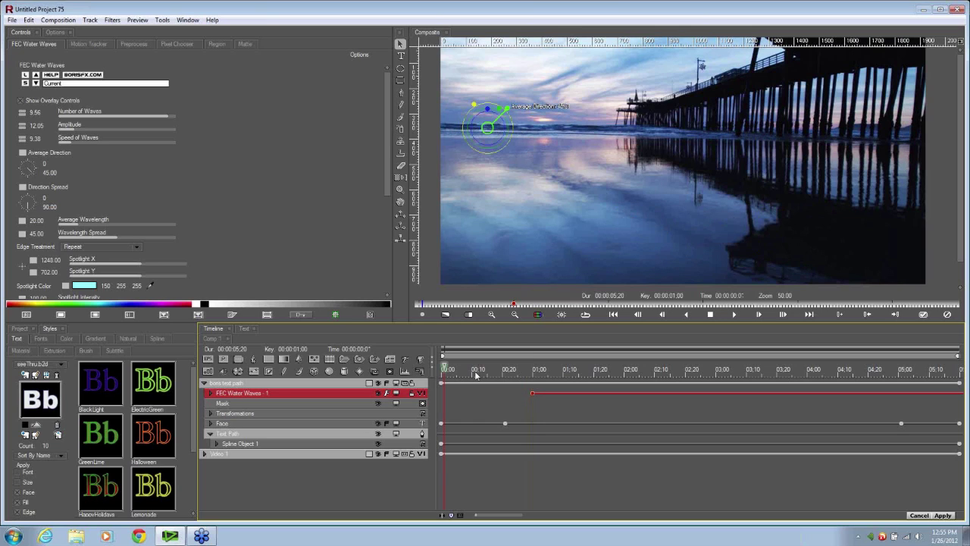
click(476, 375)
click(493, 375)
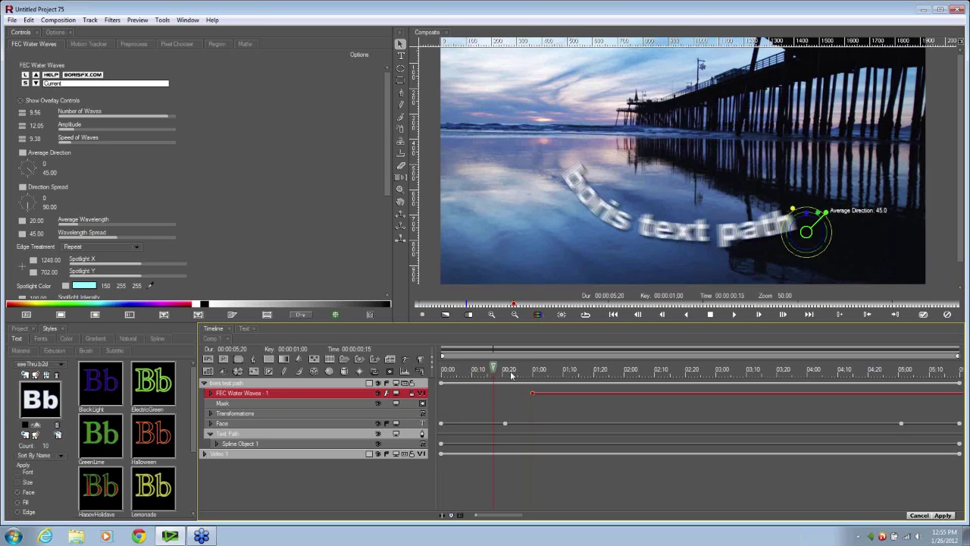
click(521, 375)
drag(523, 377, 653, 376)
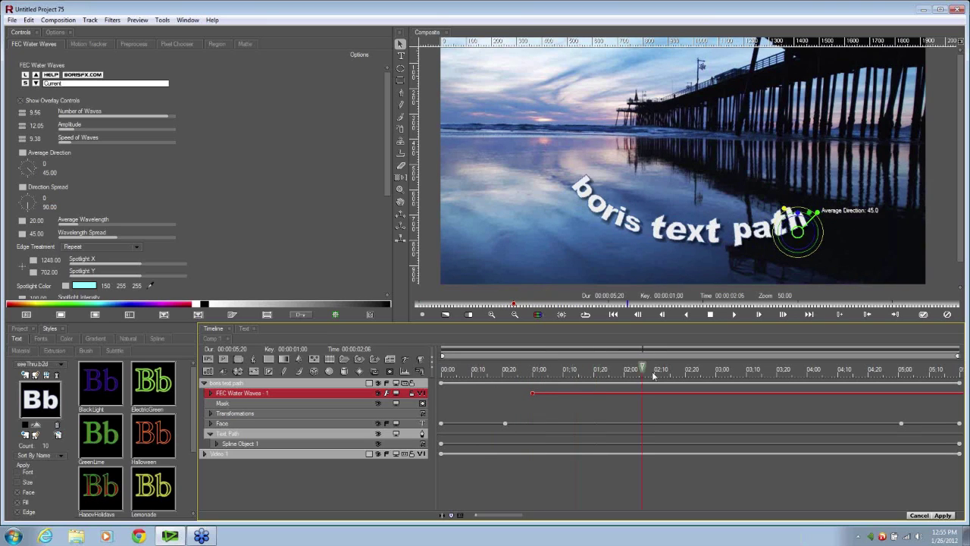
- Move the start of the Water Waves filter to 00:00:00;21, aligned with the text face's second keyframe
click(447, 371)
drag(448, 374, 507, 374)
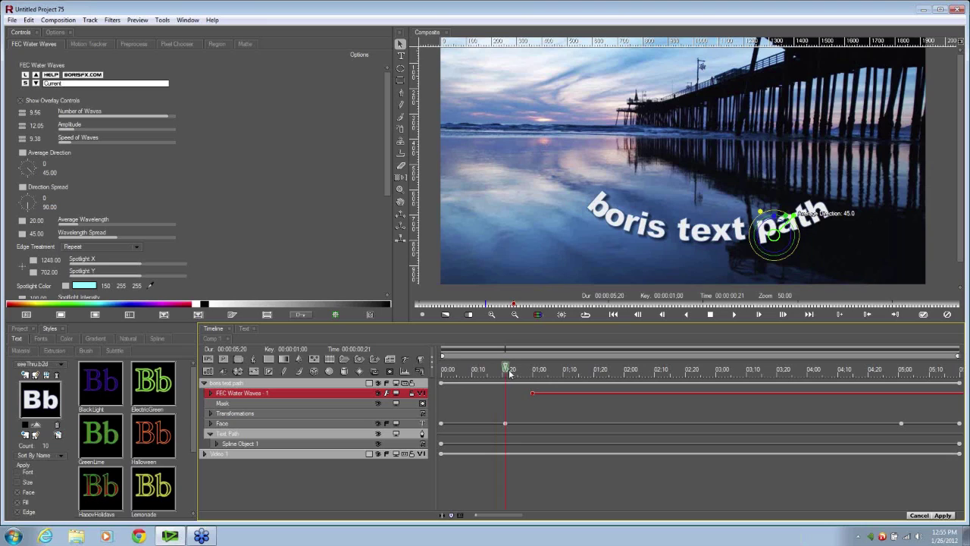
drag(510, 373, 500, 376)
drag(546, 396, 519, 396)
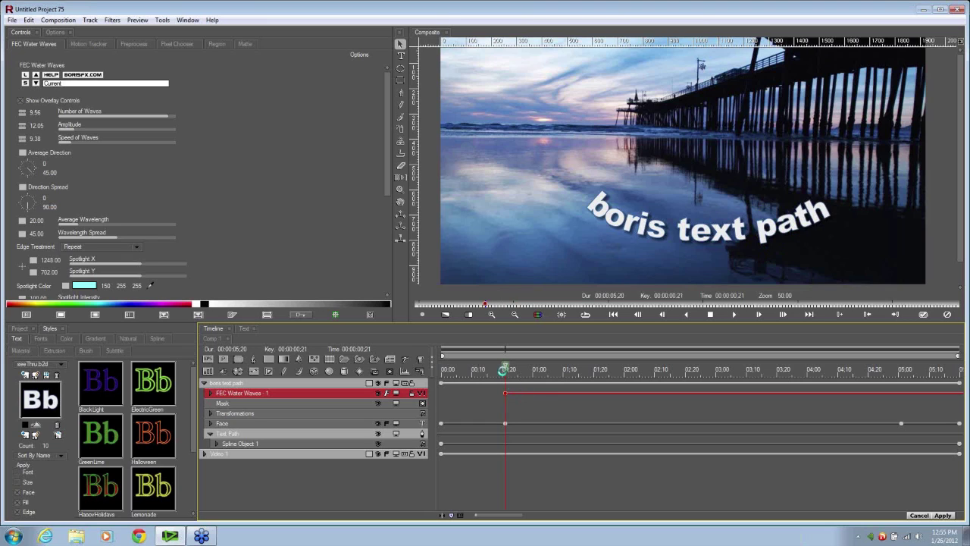
- Preview the retimed waves across the title animation, and apply the effect to return to EDIUS
click(448, 374)
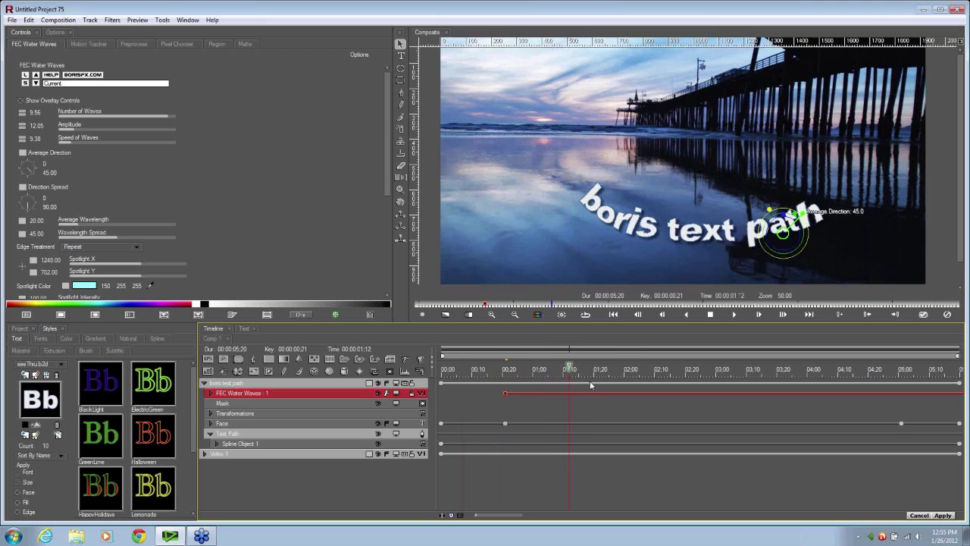
click(900, 388)
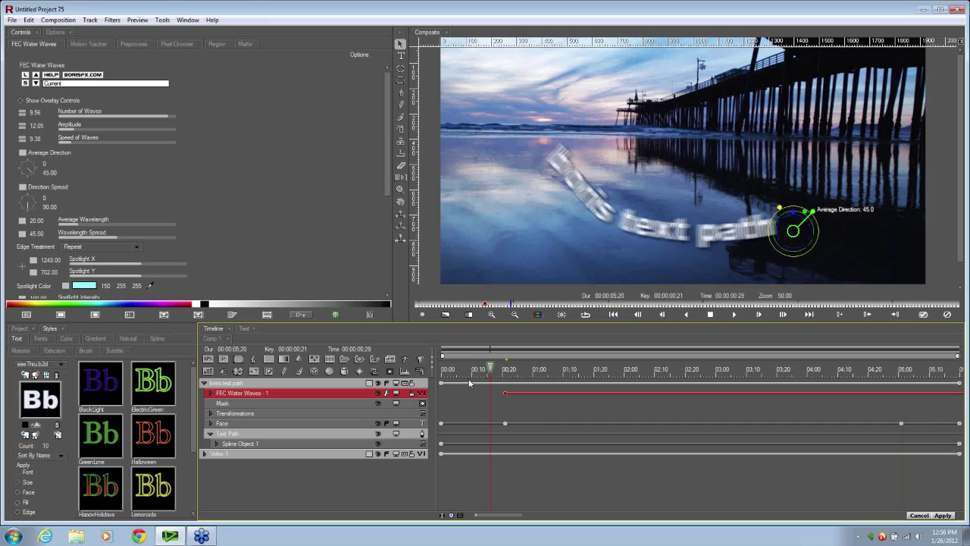
click(468, 382)
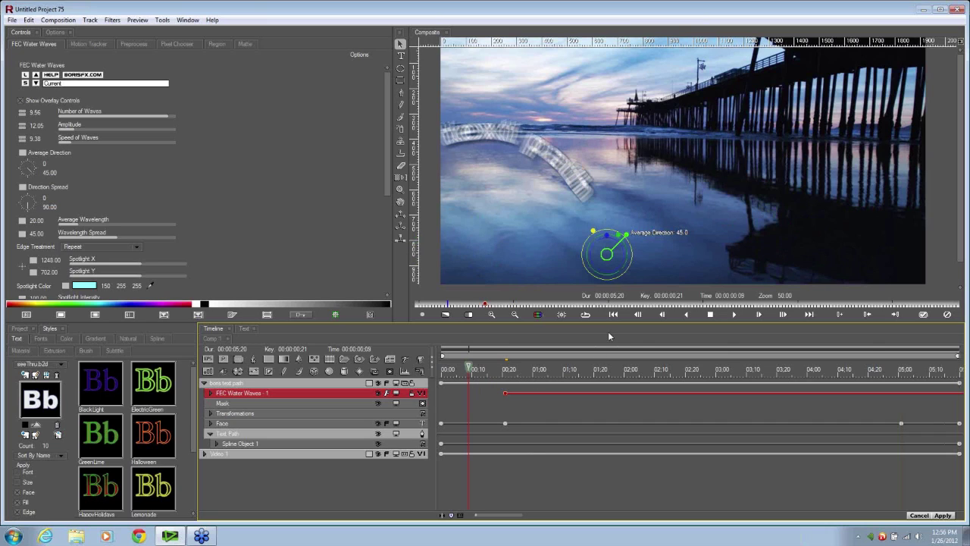
click(923, 315)
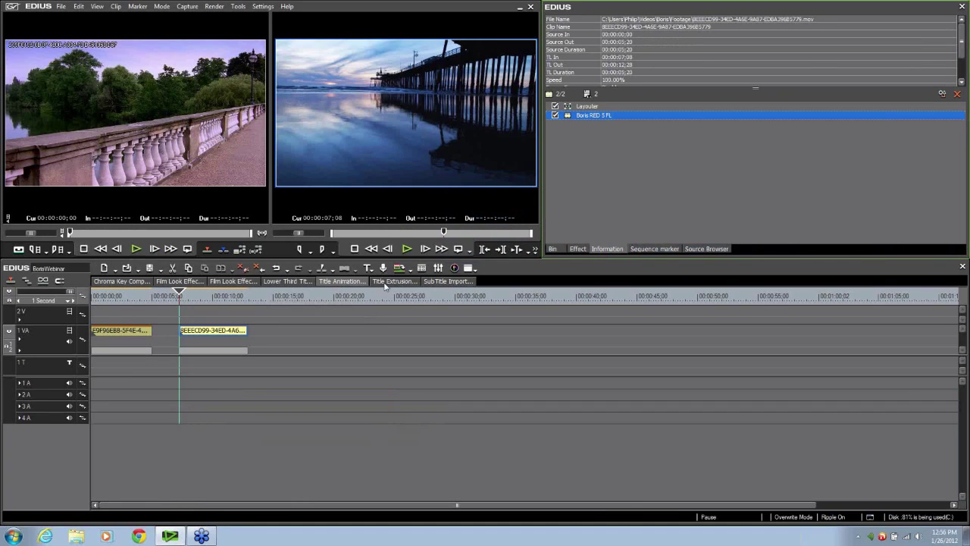
- Open the Title Extrusion sequence, add the Boris RED 5 FL filter to its turntable clip and open the filter's editor
click(385, 282)
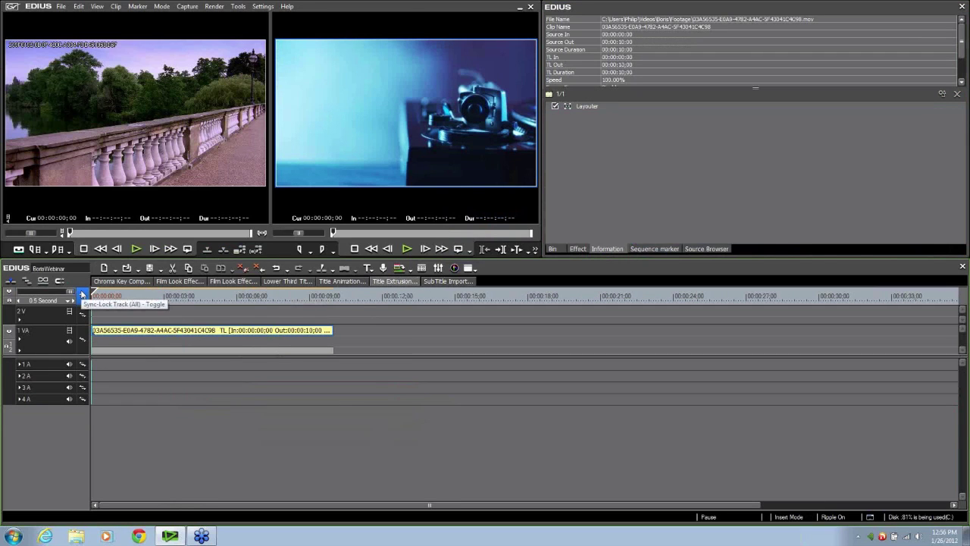
click(578, 248)
drag(584, 198, 281, 335)
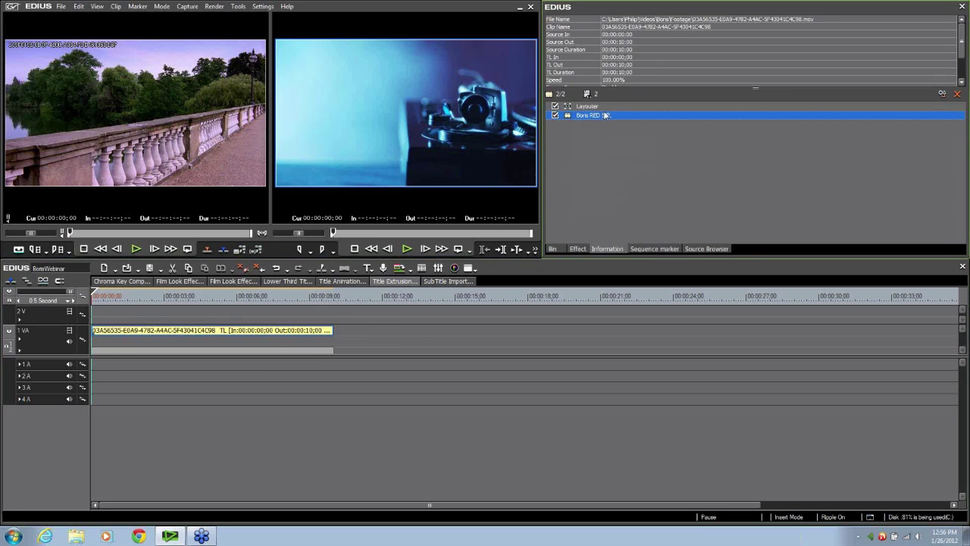
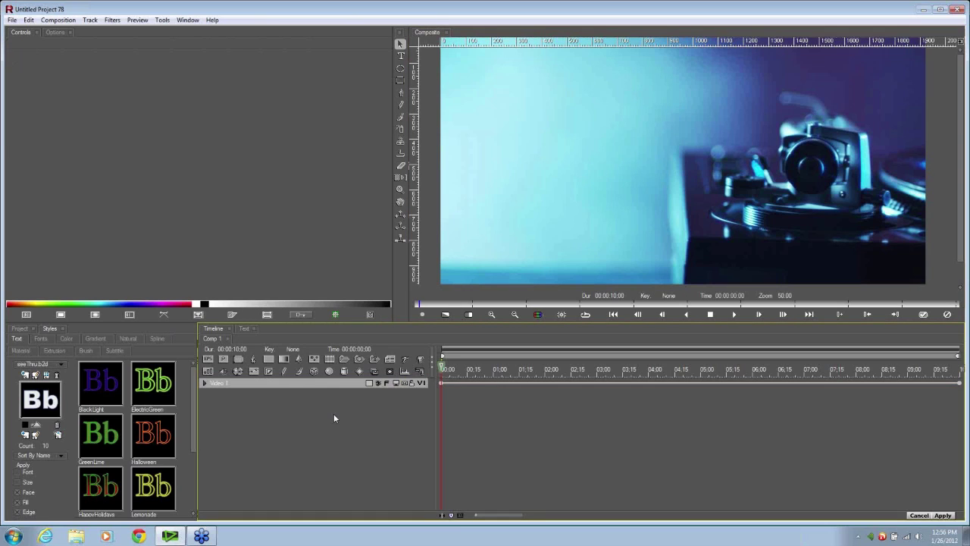
- Add a text track reading "extruded" and "text" on two lines and update it in the composite
click(390, 360)
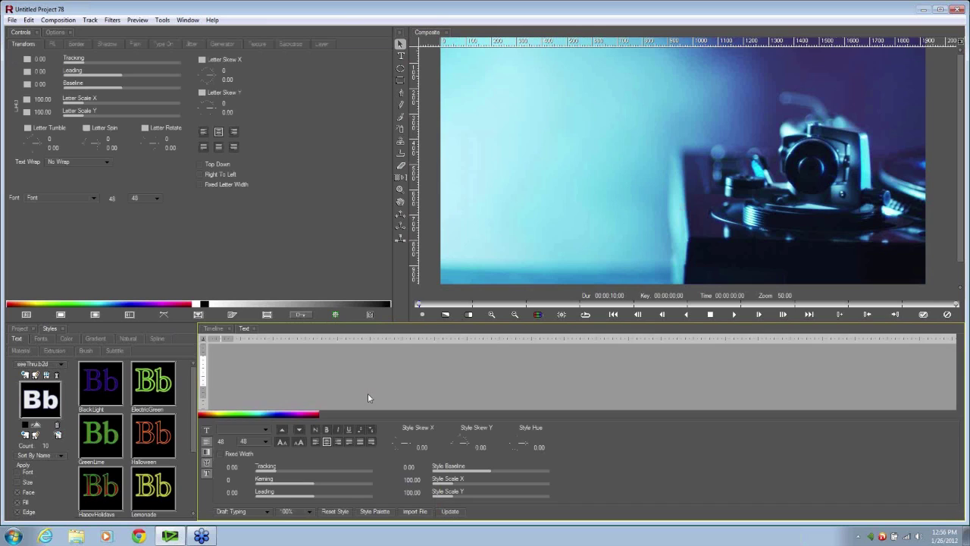
text(extrud)
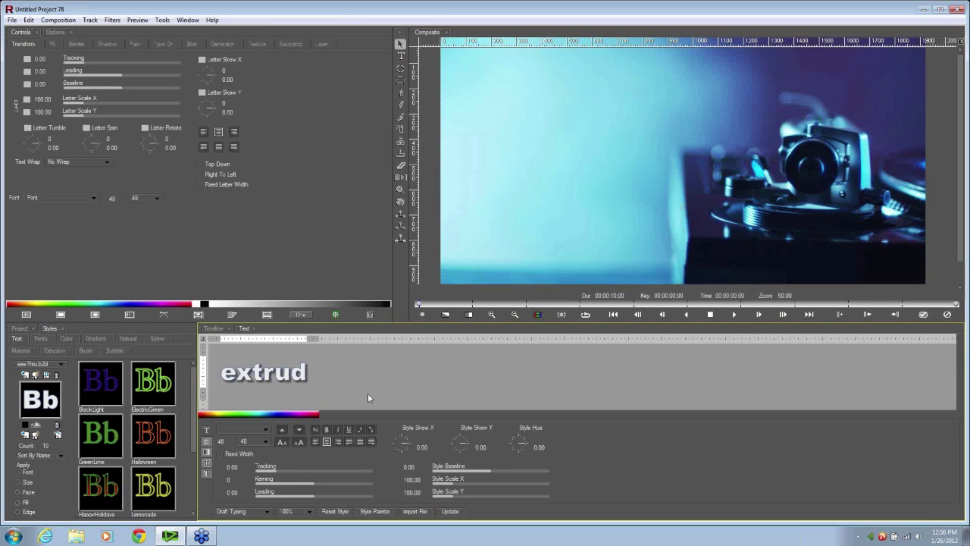
text(ed)
key(Return)
text(text)
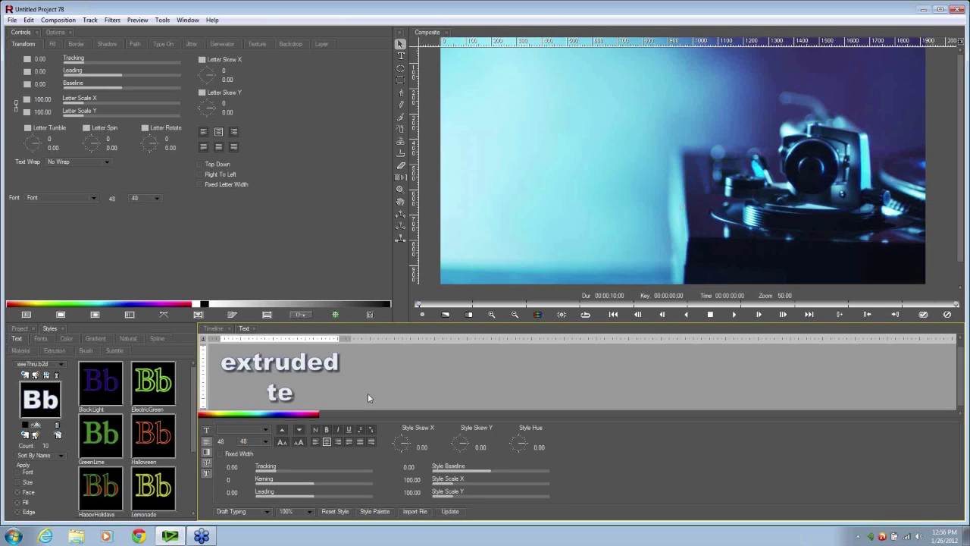
click(449, 512)
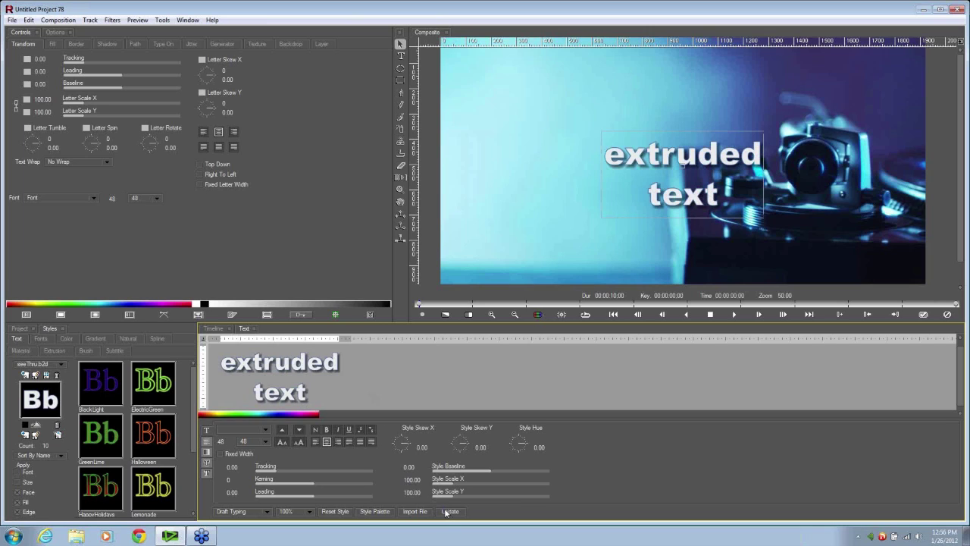
- Reset the style of both text lines and set their font size to 96
drag(318, 388, 209, 362)
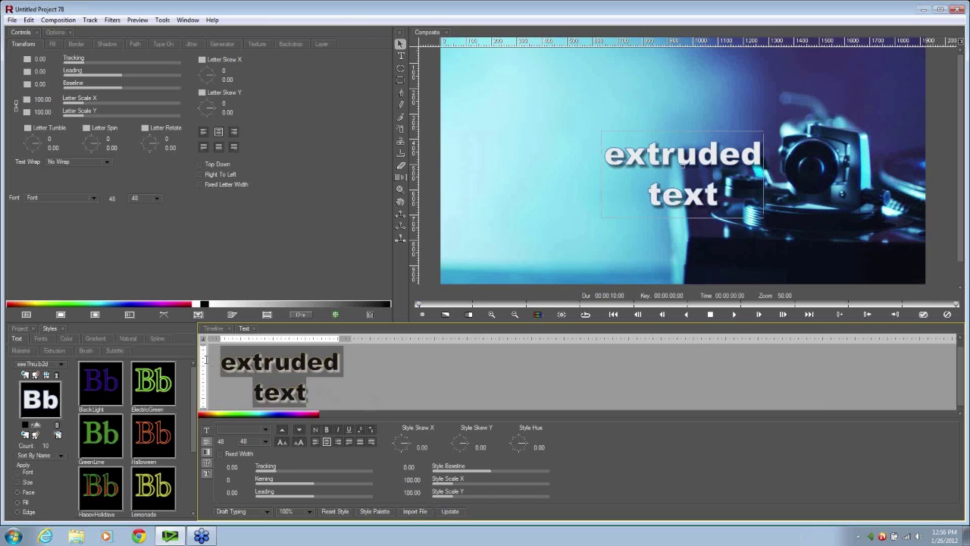
click(333, 511)
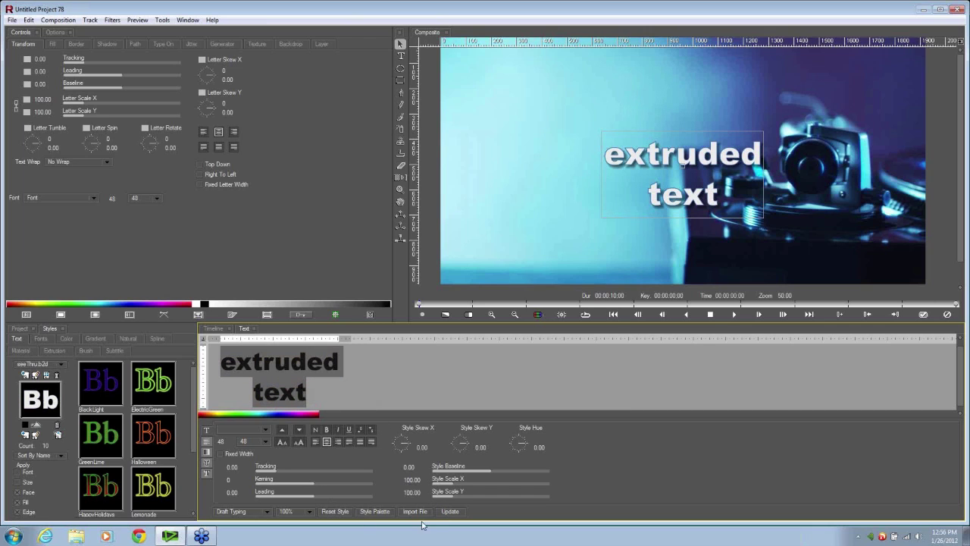
click(451, 512)
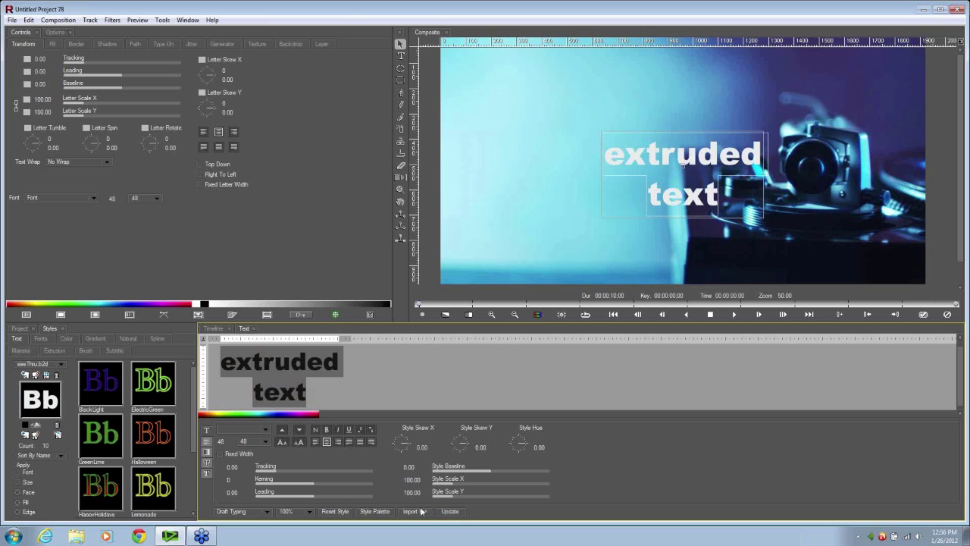
click(266, 441)
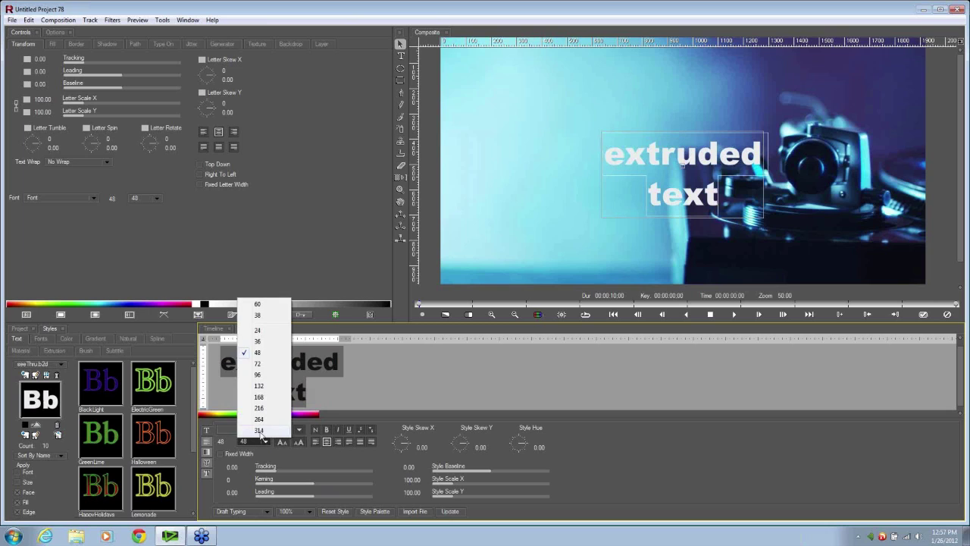
click(257, 374)
click(439, 511)
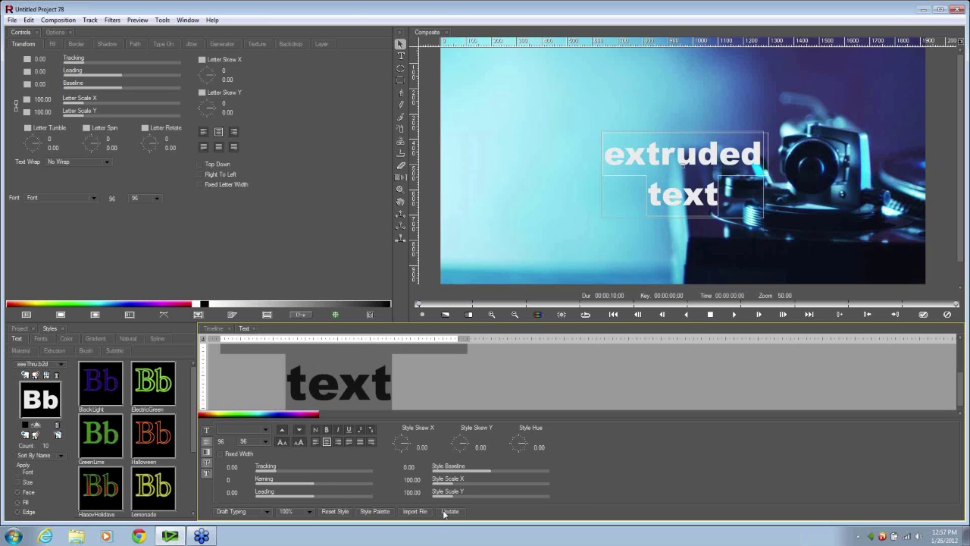
click(462, 364)
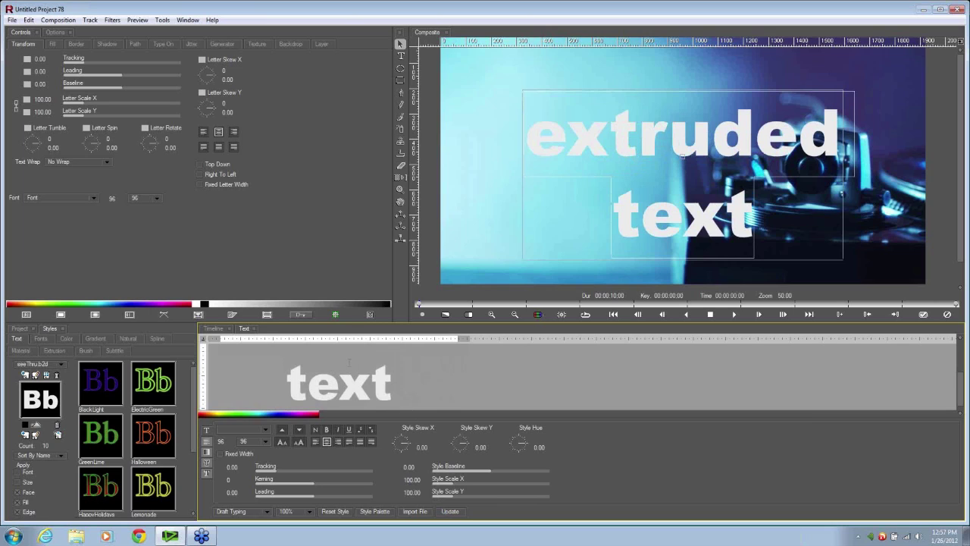
- Change the text track's shape to 3D Extrusion and delete the track
click(217, 329)
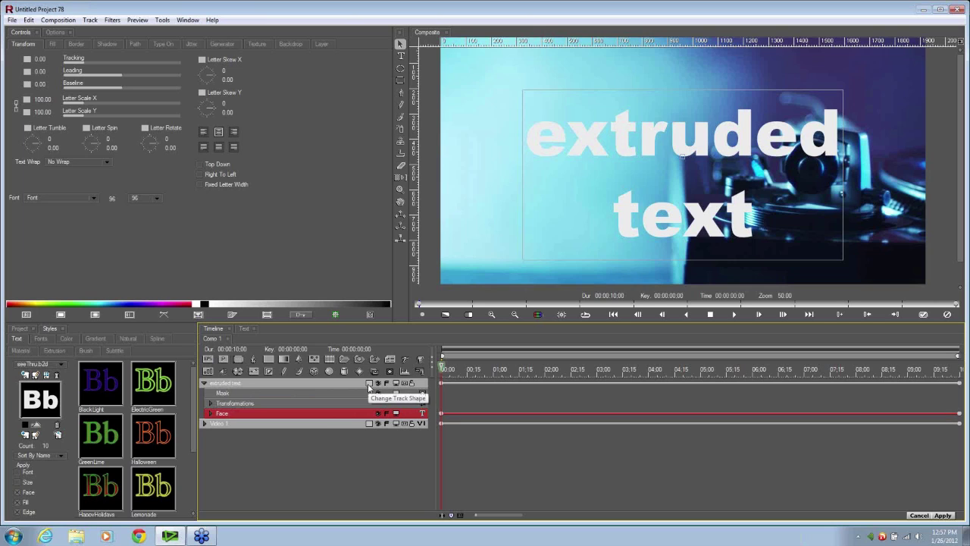
click(369, 388)
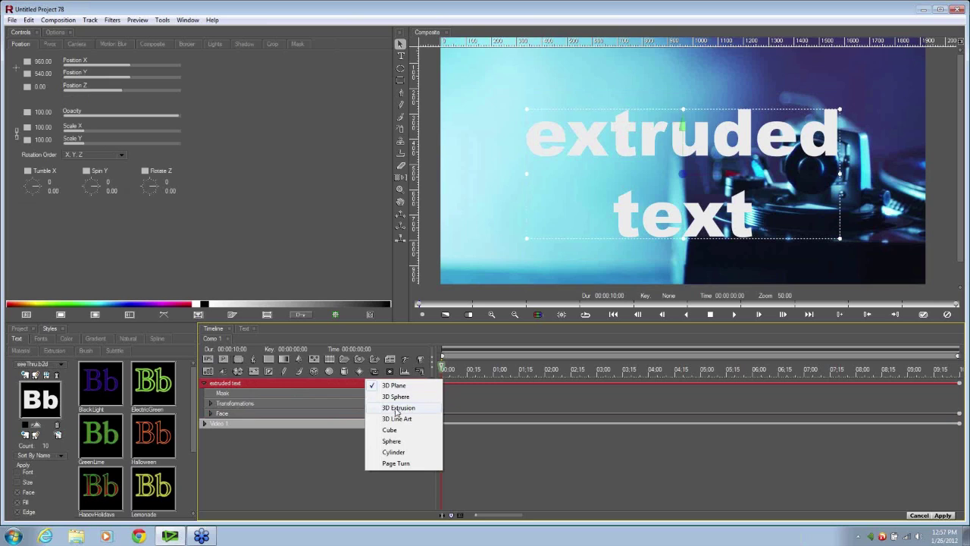
click(396, 409)
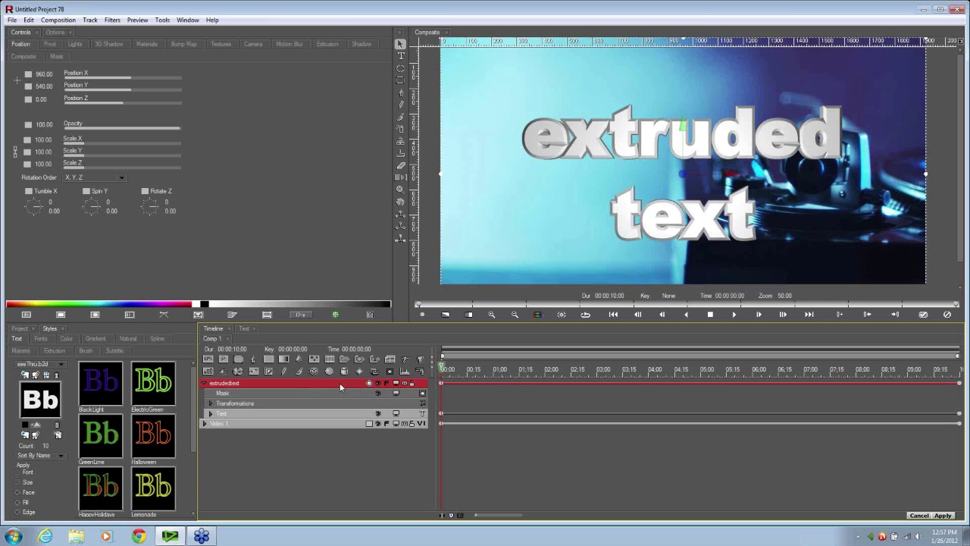
key(Delete)
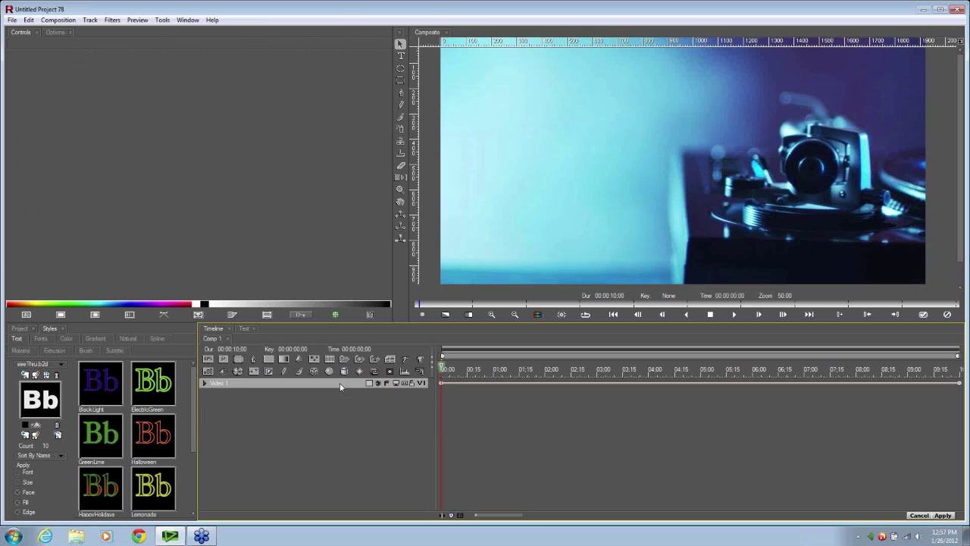
- Create a 3D extruded text track reading "extruded" and "text" on two lines and expand it in the timeline
click(421, 360)
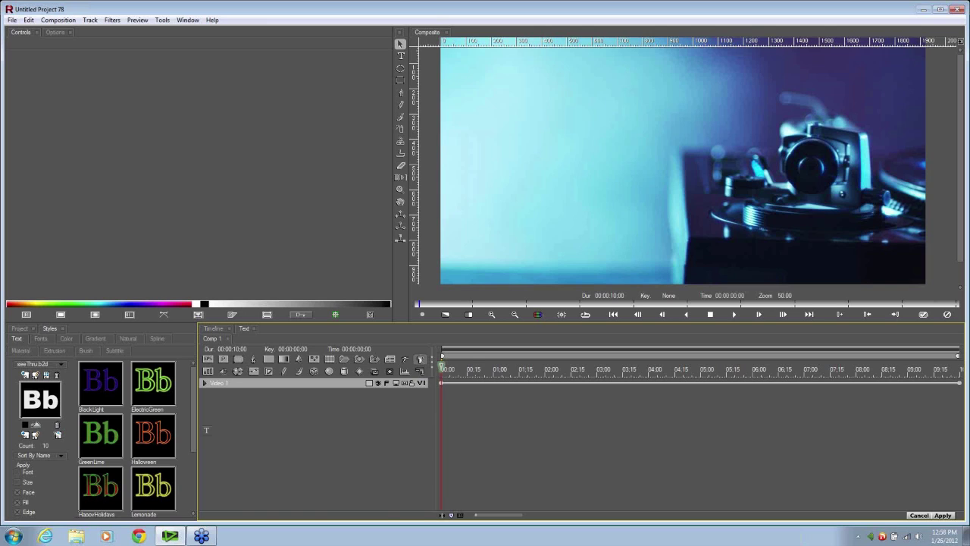
text(e)
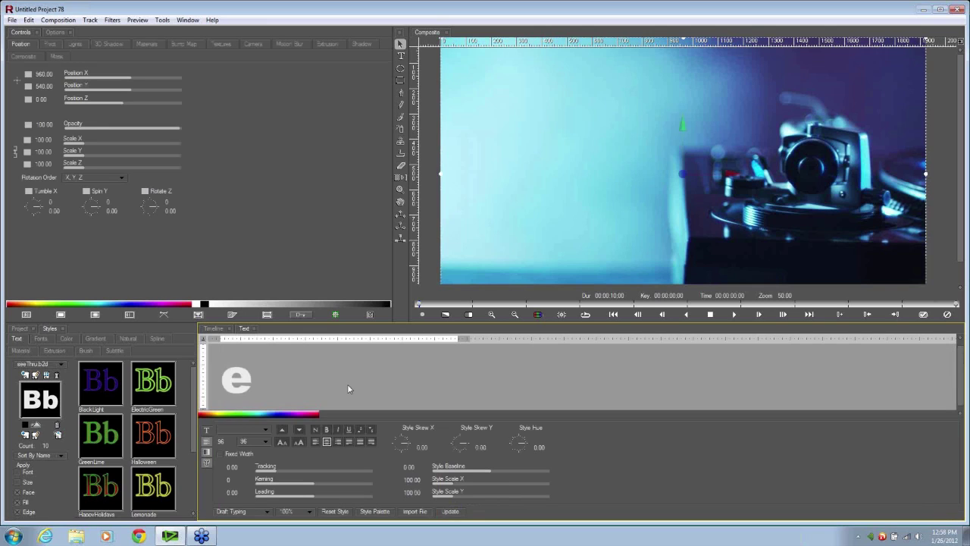
text(xtruded)
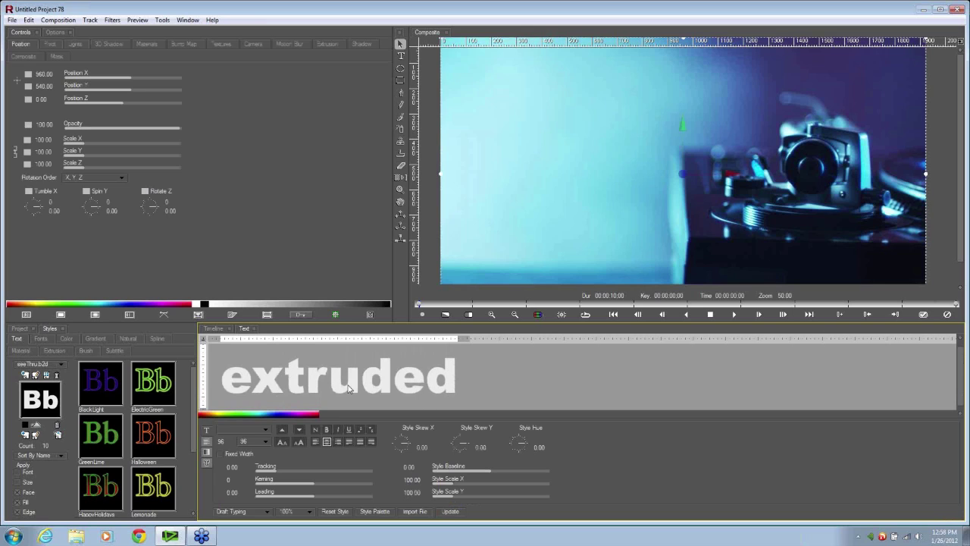
key(ctrl+a)
key(BackSpace)
text(text)
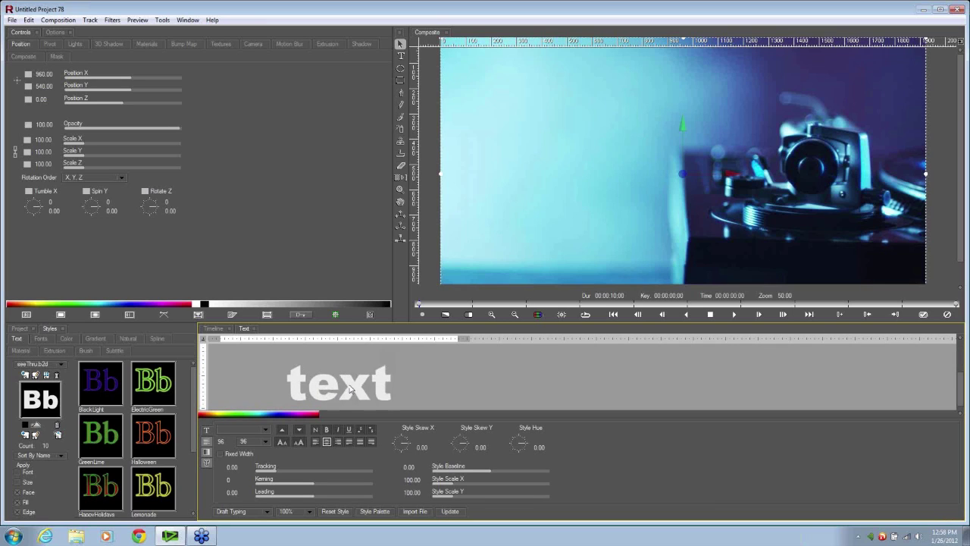
click(450, 511)
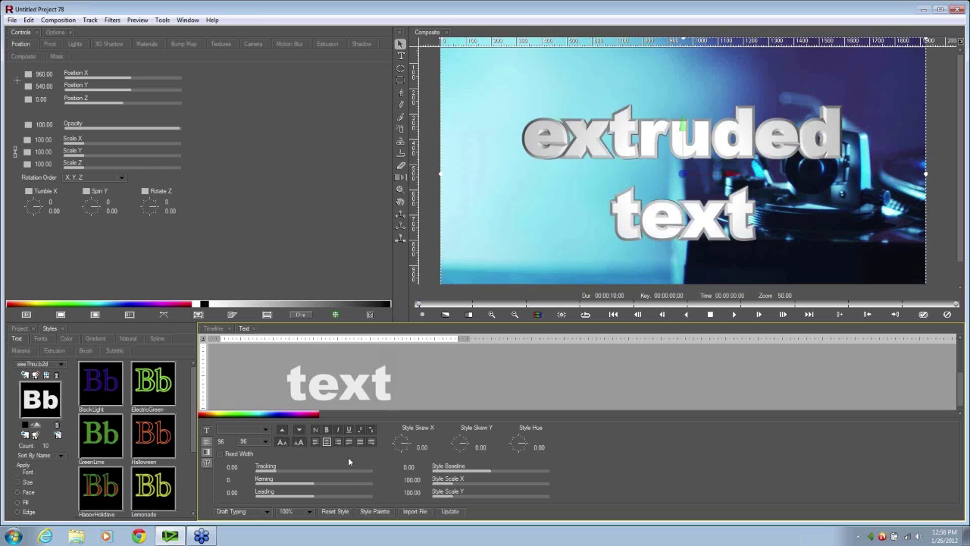
click(213, 329)
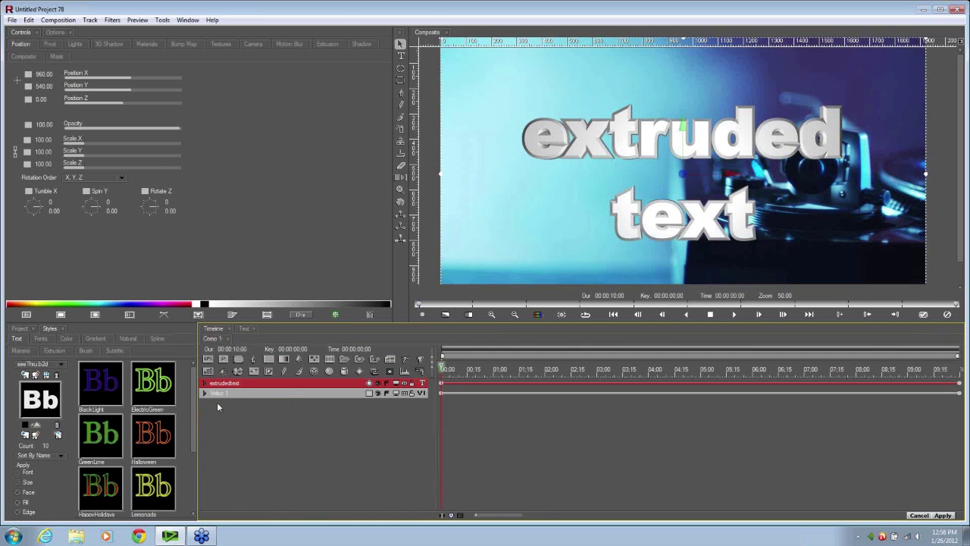
click(204, 383)
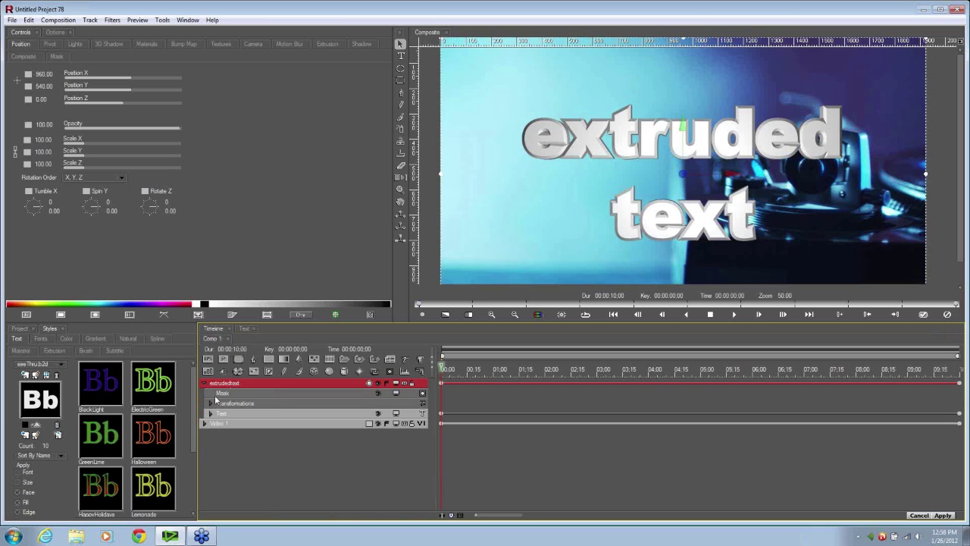
- Turn on the extruded text's shadow and reduce its extrusion to about 3.01 and bevel amount to about 0.33
click(361, 45)
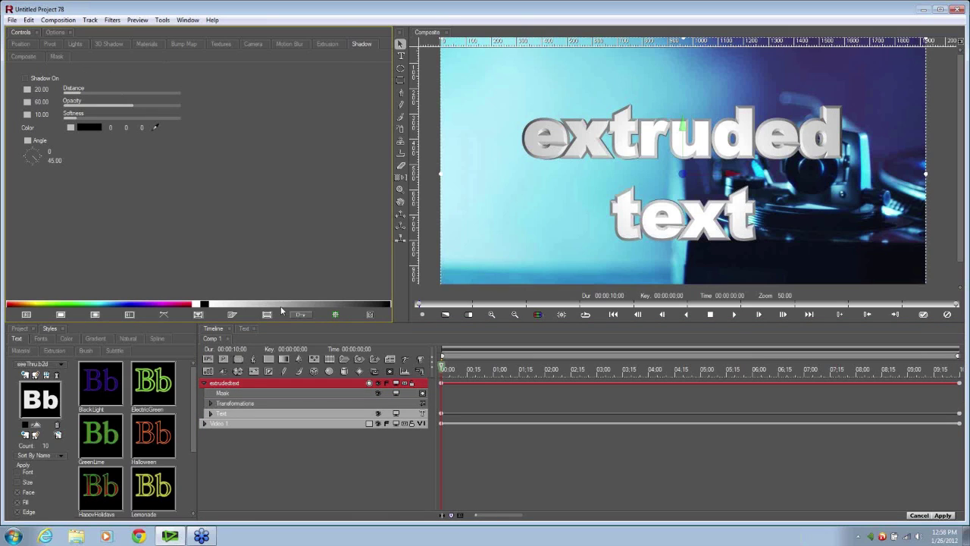
click(25, 78)
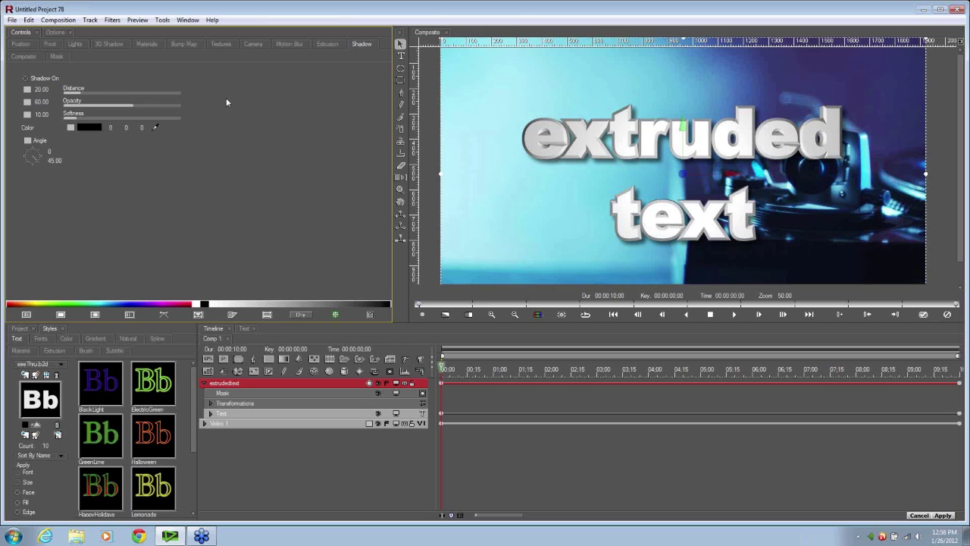
click(324, 44)
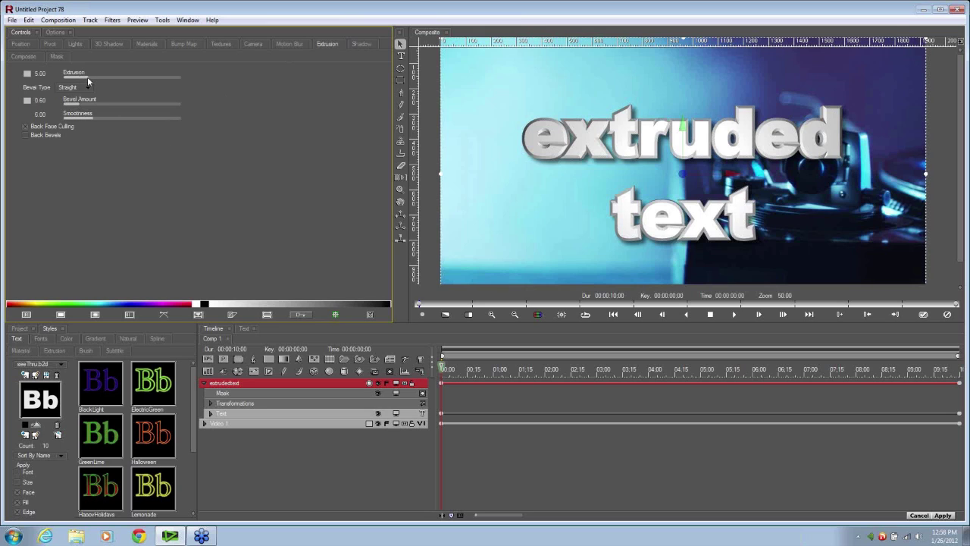
drag(88, 76, 77, 108)
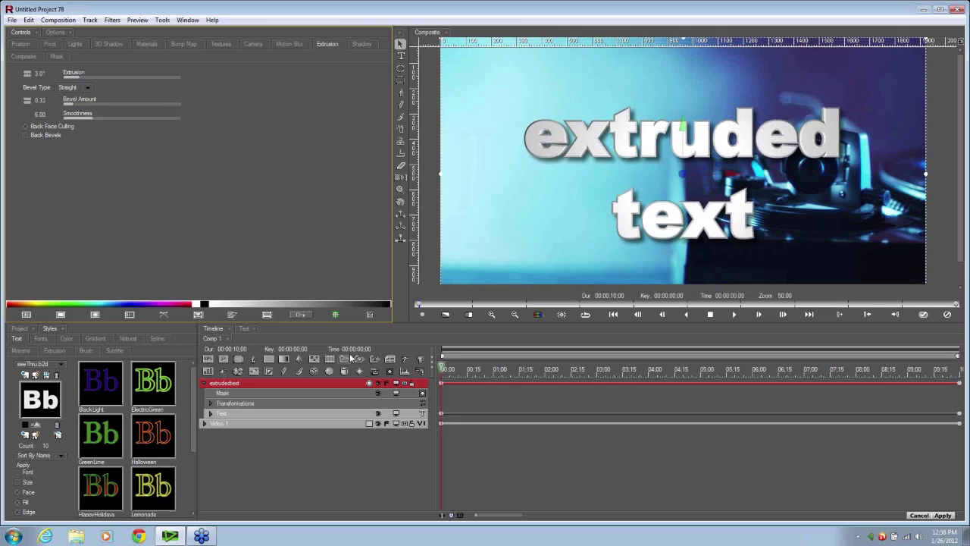
- Preview the extruded text further along the timeline and return to the first frame
click(504, 372)
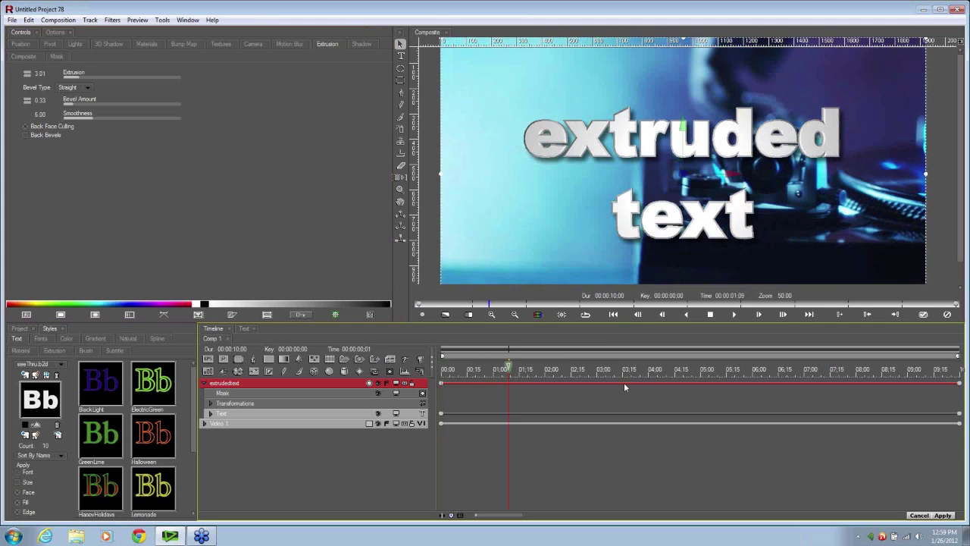
click(663, 383)
key(Home)
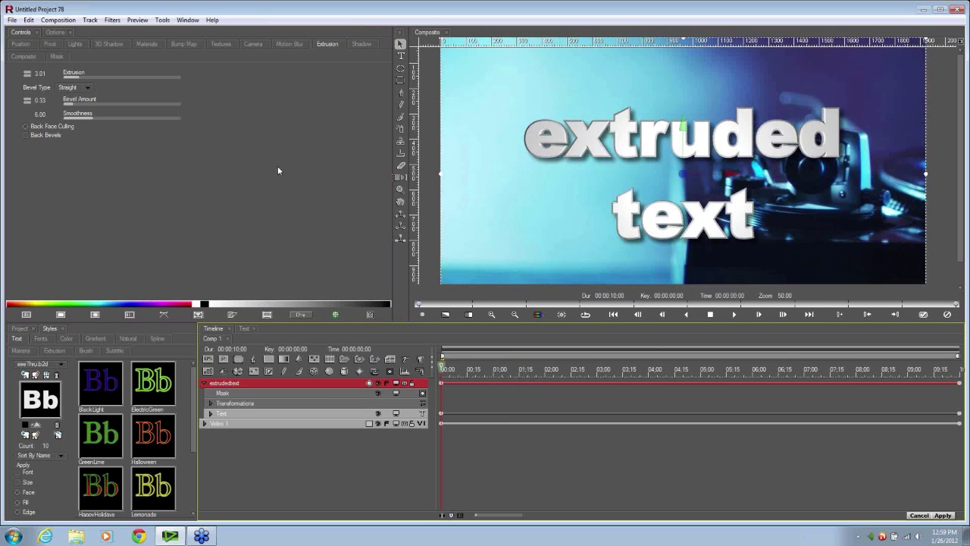
- Set the text material's face count to 1 and its reflectivity to 50
click(147, 43)
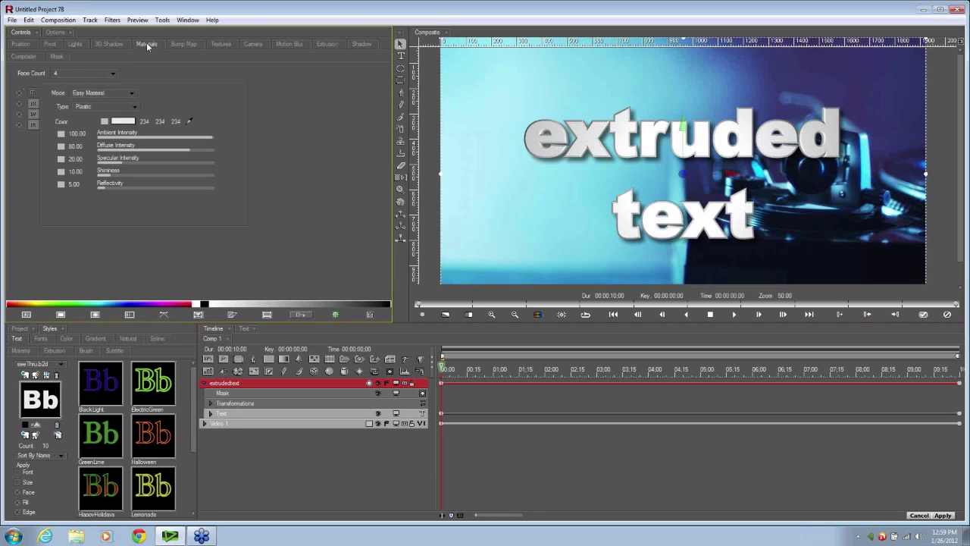
click(61, 73)
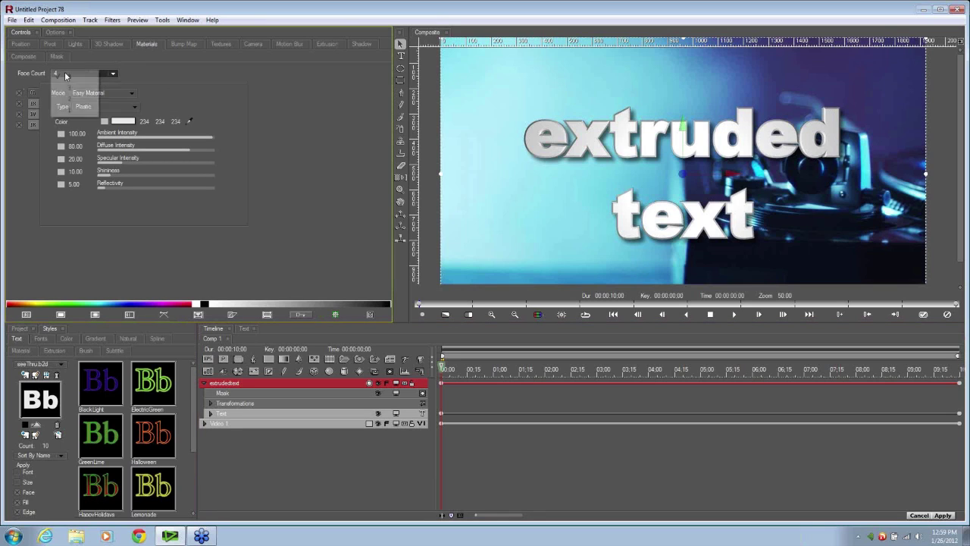
click(71, 111)
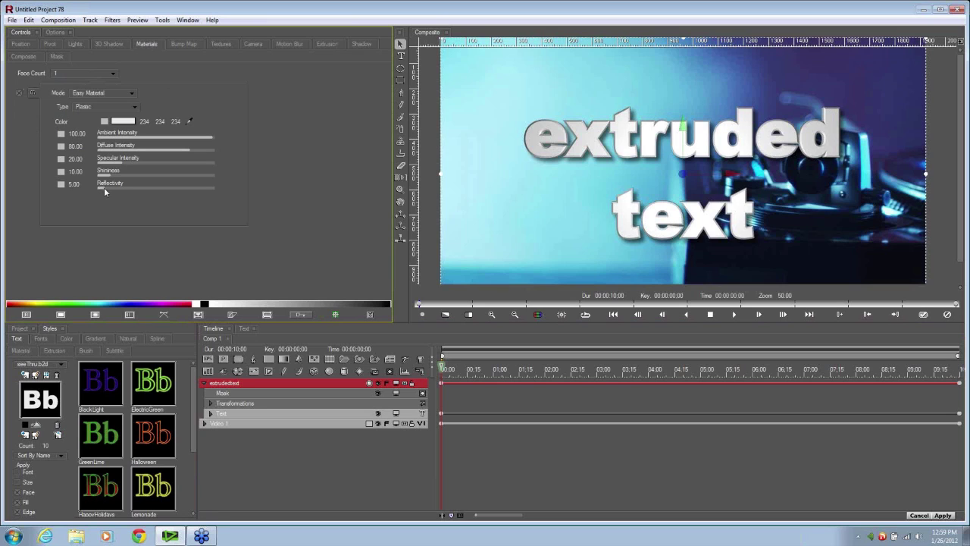
drag(104, 188, 156, 190)
click(95, 315)
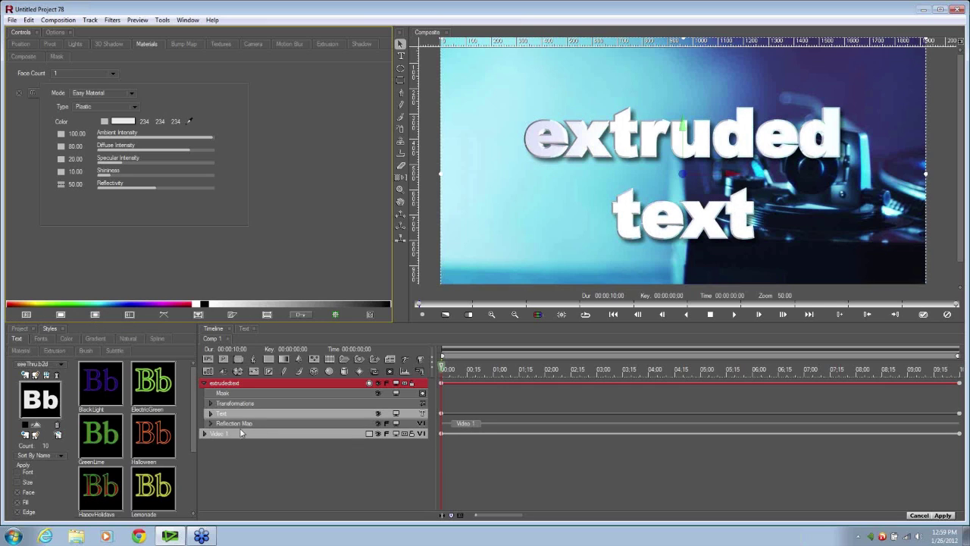
- Try the sunflower movie from the Footage folder as the reflection map's media, and switch it back to Video 1
click(240, 427)
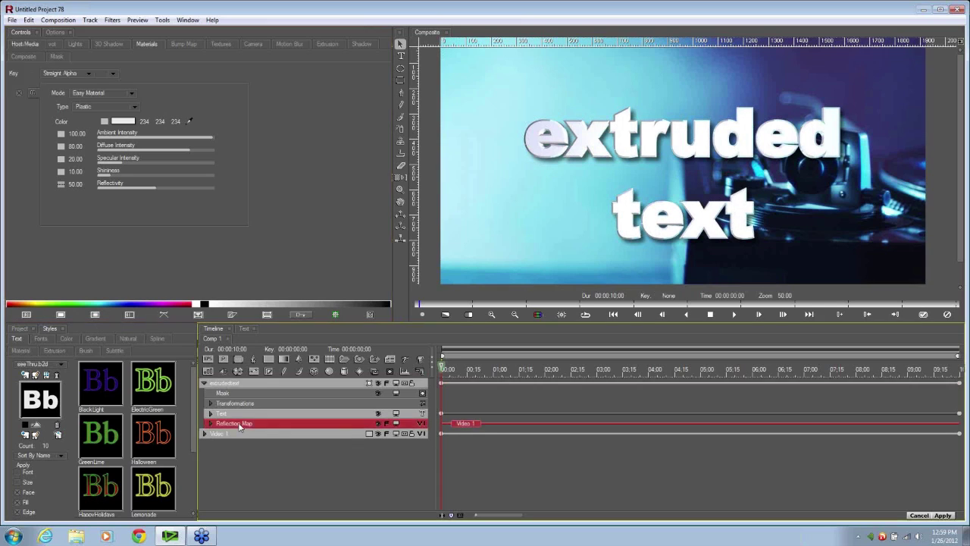
click(211, 425)
click(255, 423)
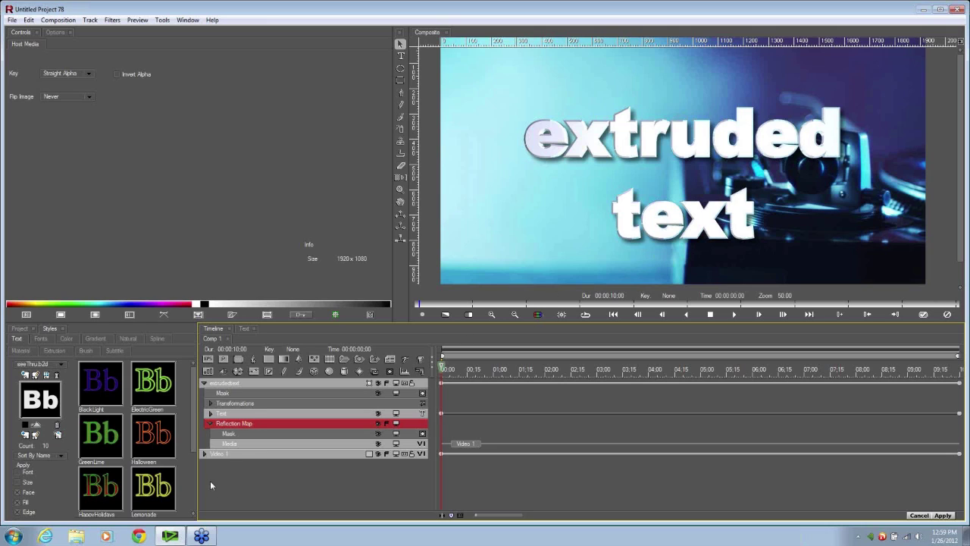
click(242, 445)
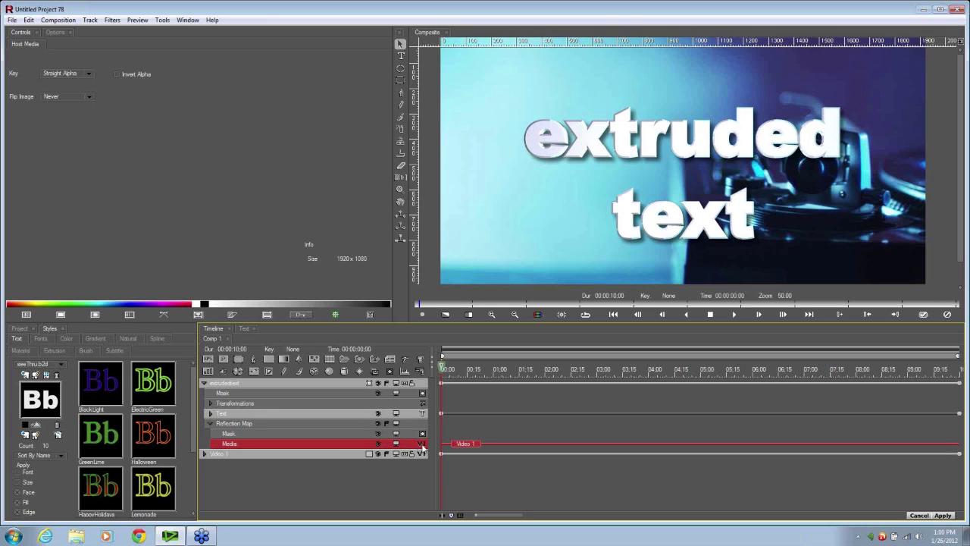
click(422, 444)
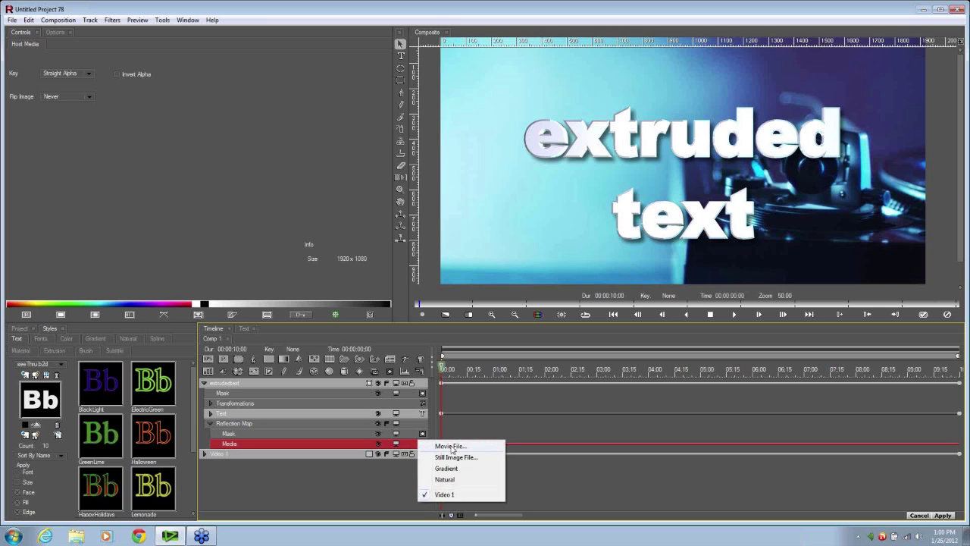
click(452, 446)
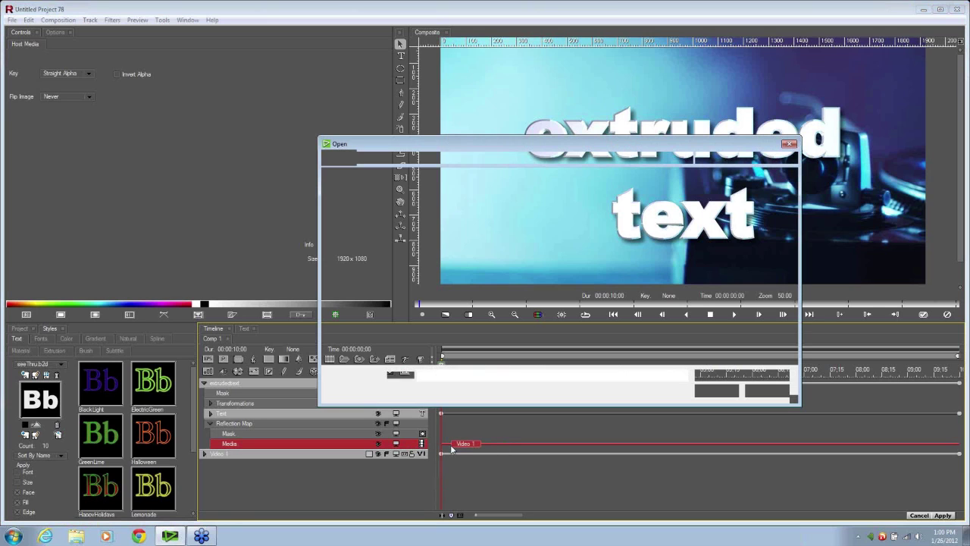
click(706, 317)
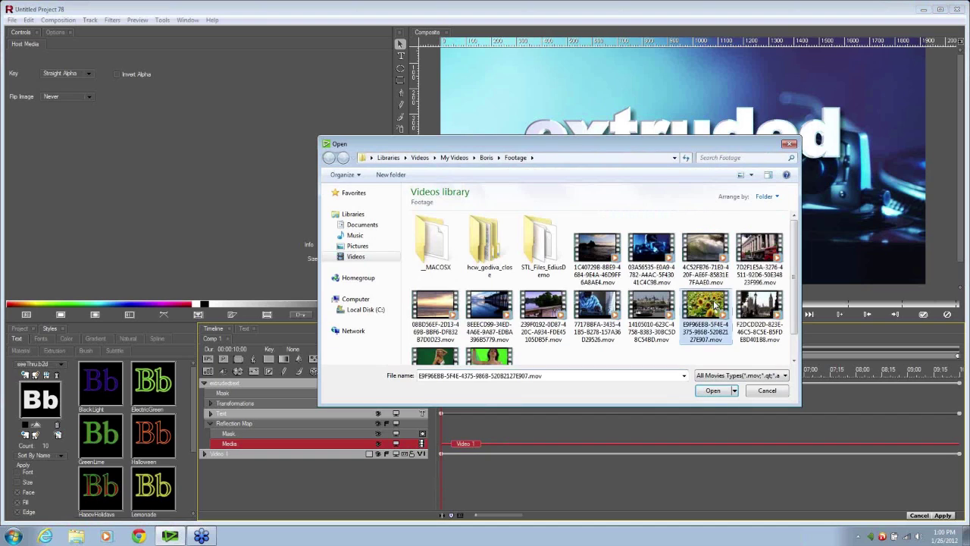
click(701, 388)
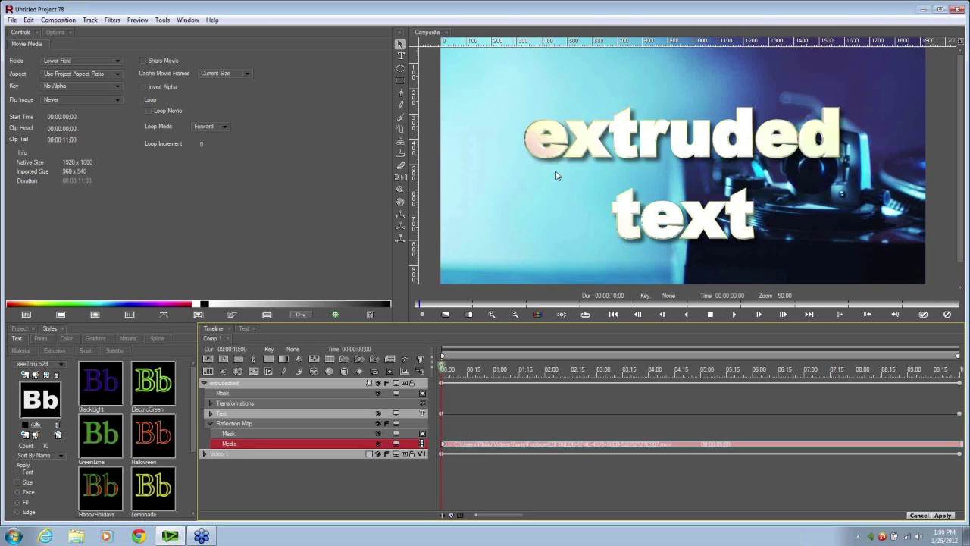
click(422, 444)
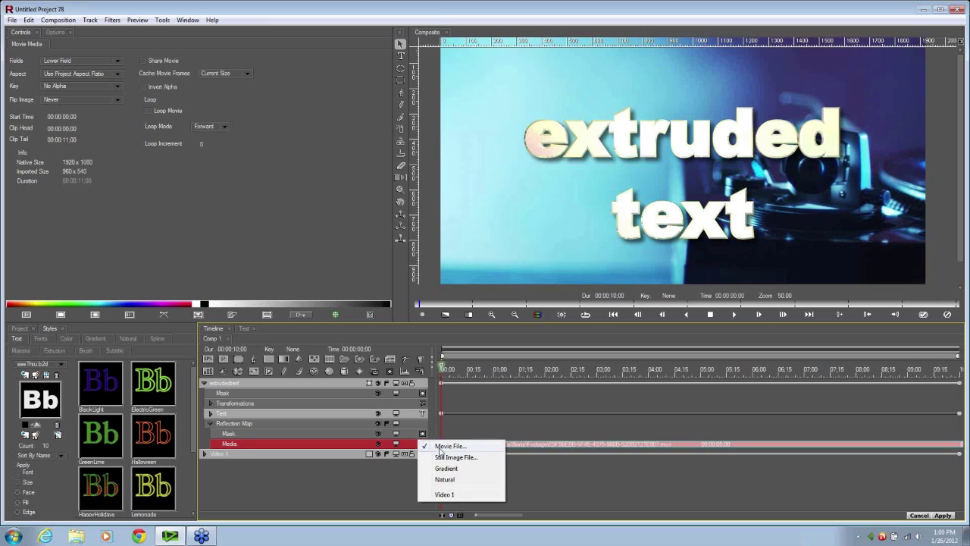
click(457, 495)
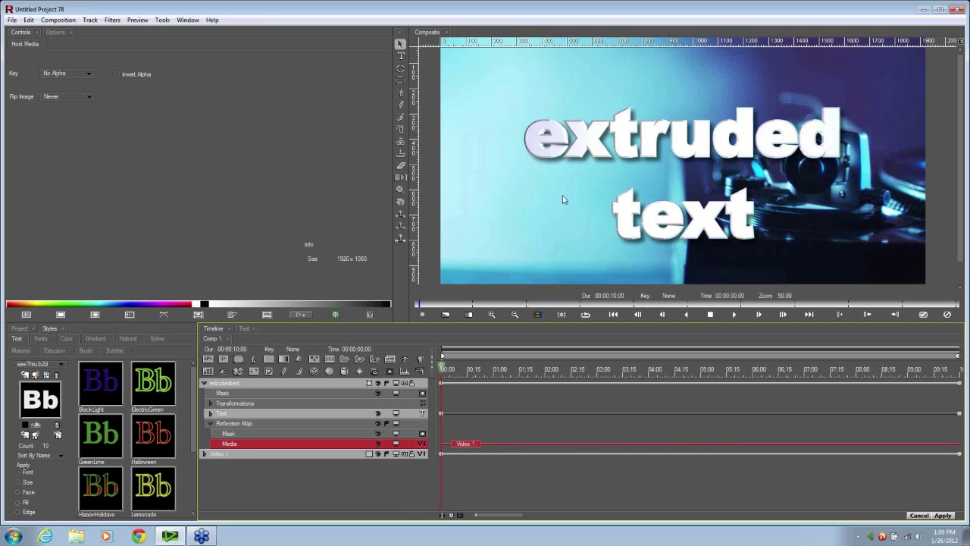
- Enable a procedural bump map on the extruded text and set its type to SteelPlate
click(229, 384)
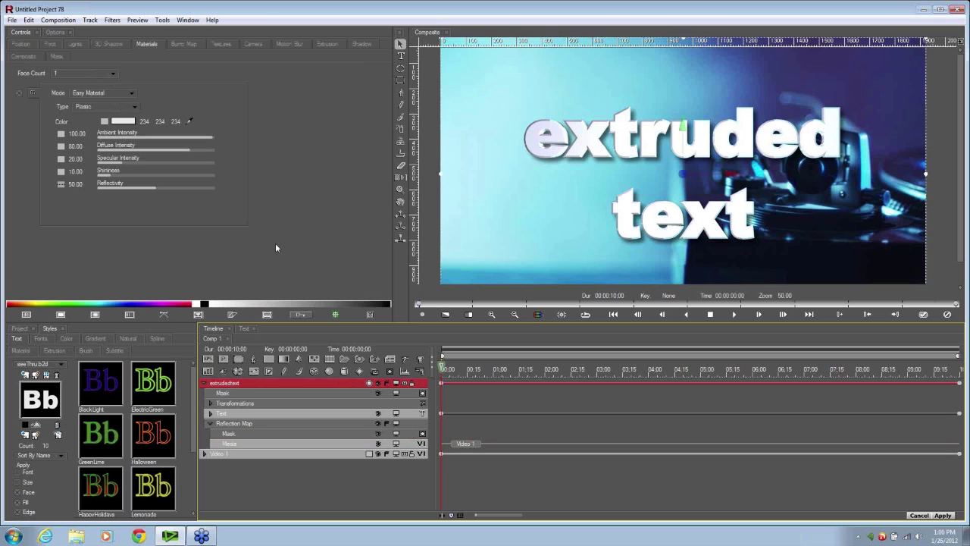
click(185, 45)
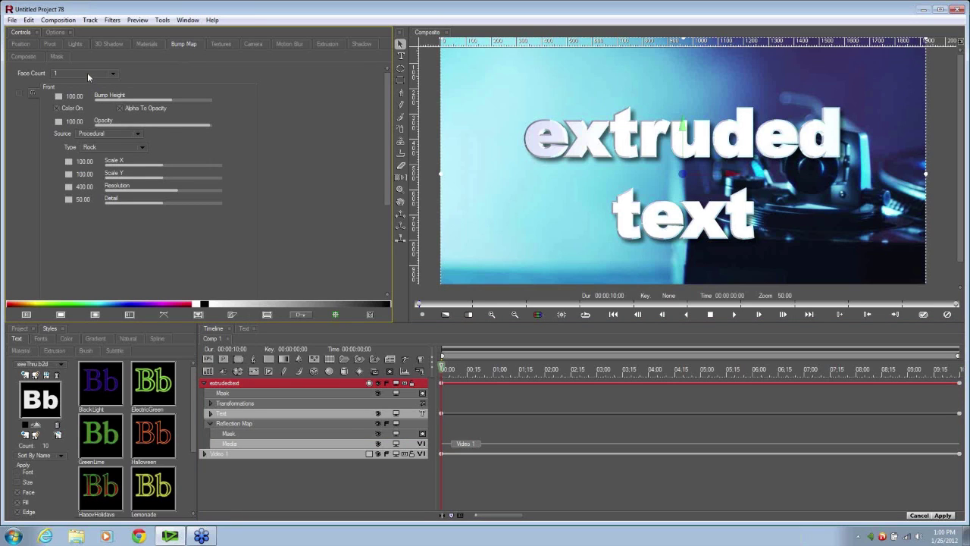
click(20, 95)
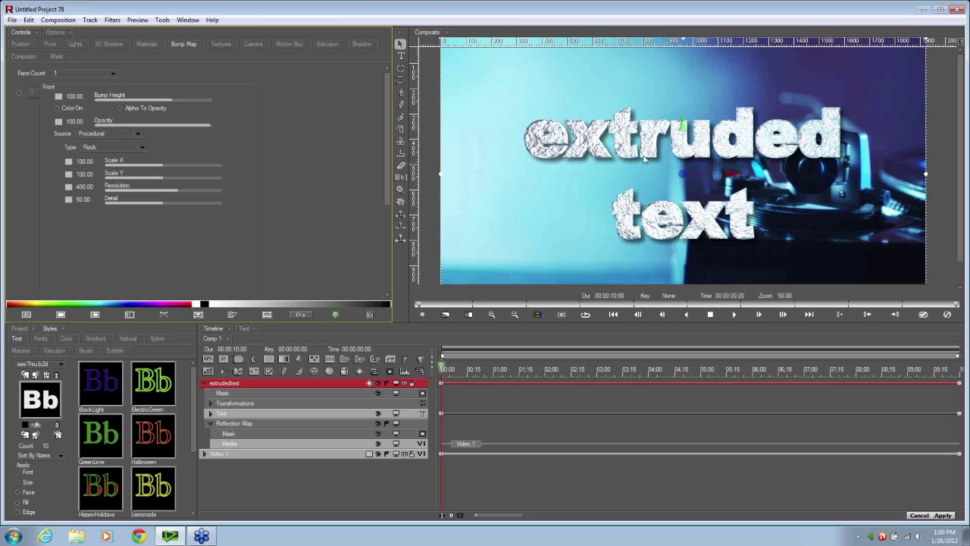
click(100, 146)
click(114, 172)
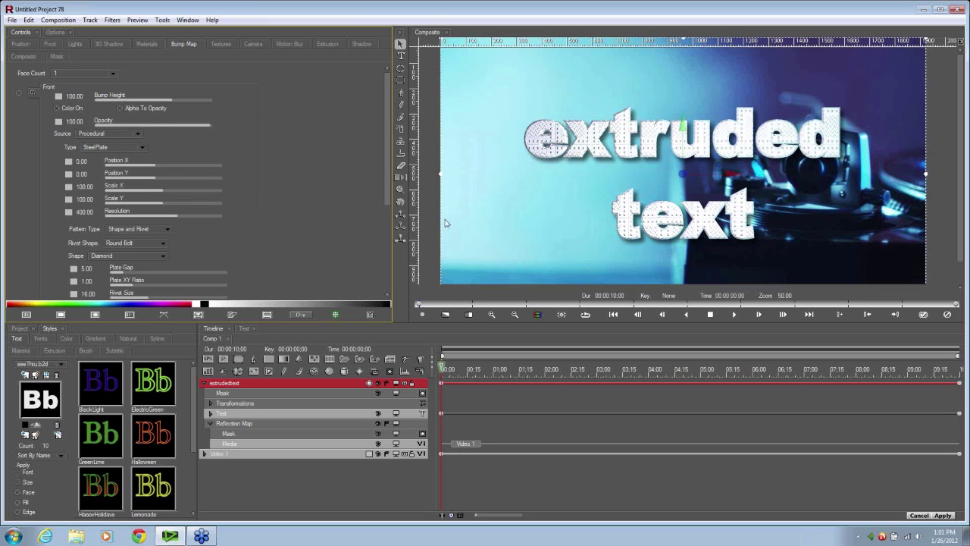
- Examine the steel plate texture on the letters up close at full preview quality, and restore half quality
click(494, 314)
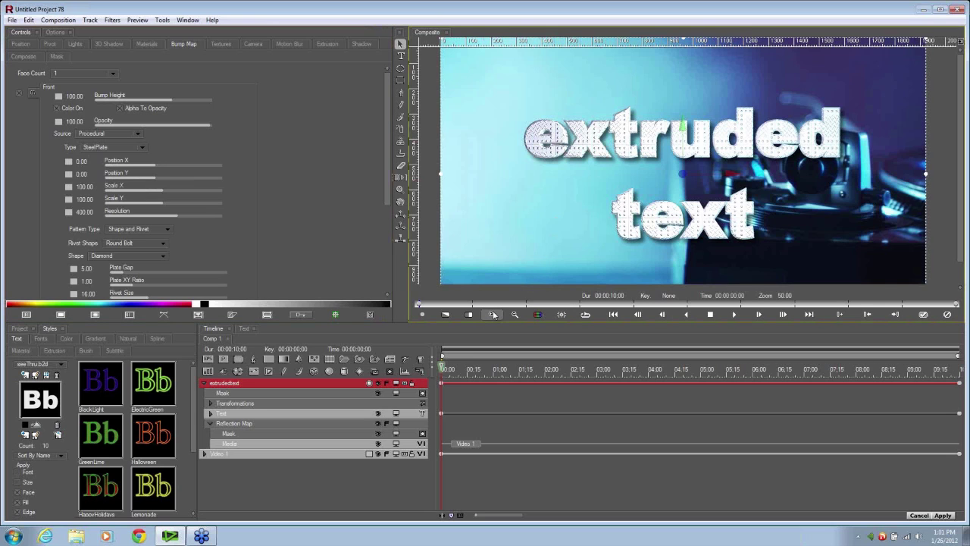
drag(963, 146, 963, 189)
click(468, 314)
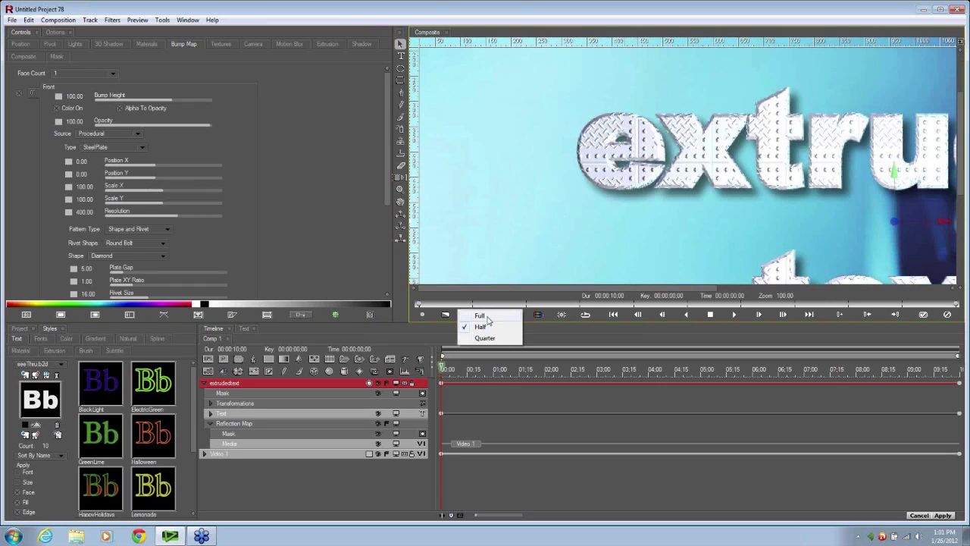
click(487, 317)
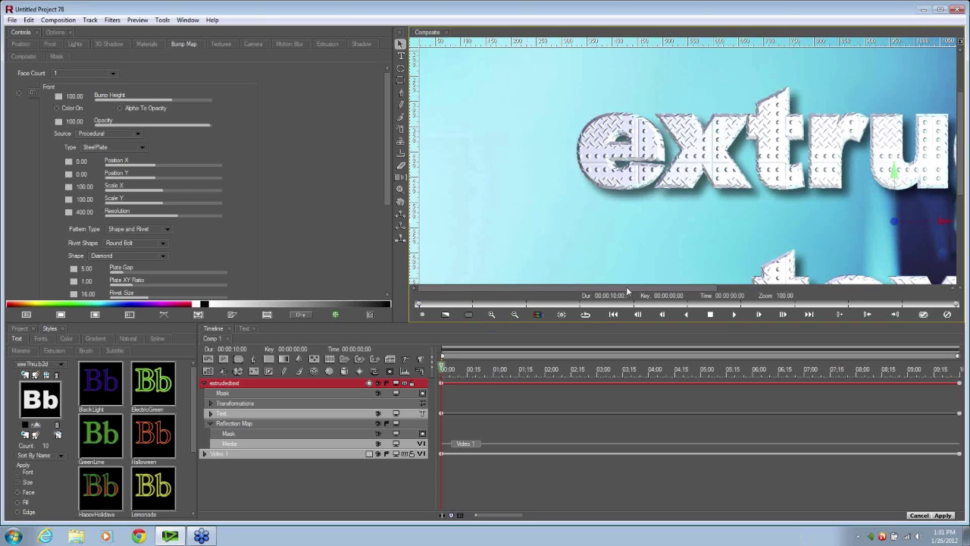
drag(626, 290, 756, 294)
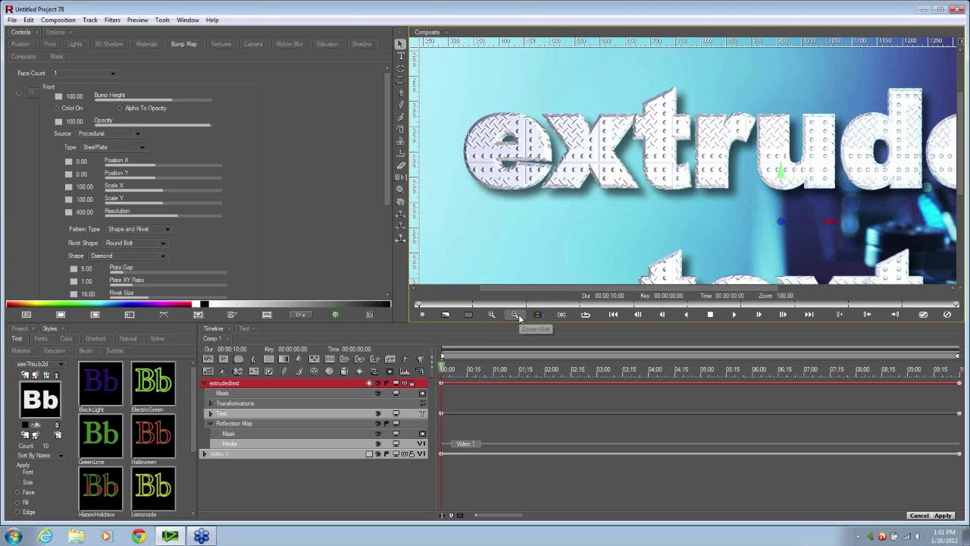
click(469, 314)
click(480, 325)
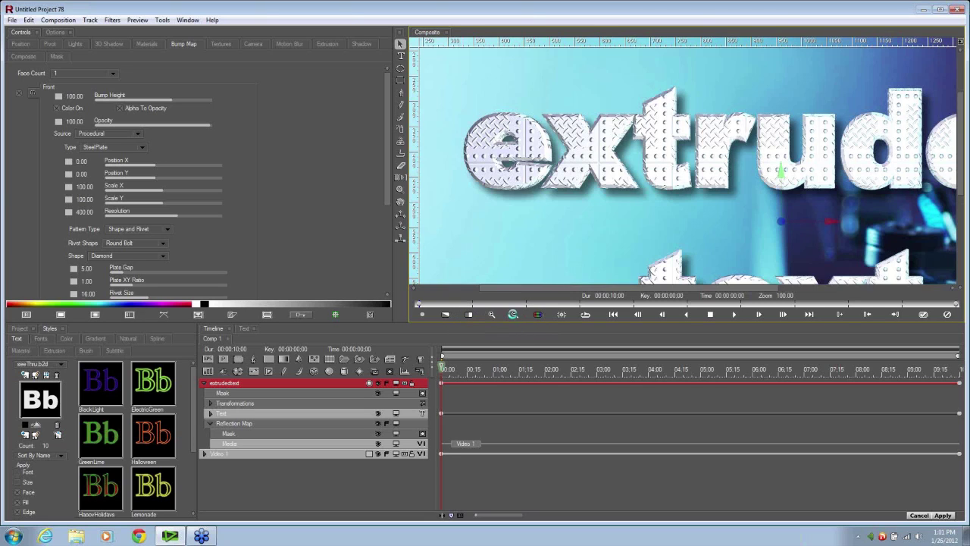
click(515, 314)
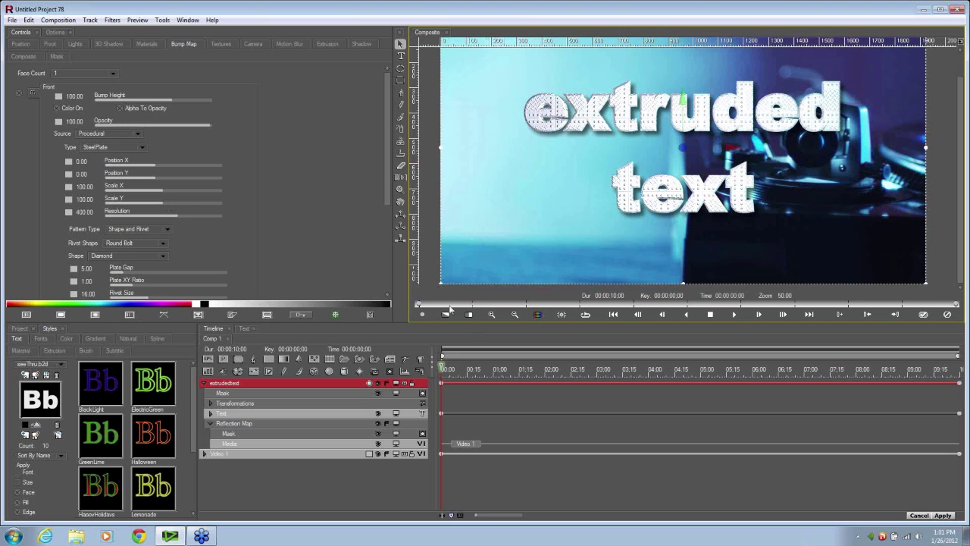
- Reduce the steel plate bump map's scale to about 57.86 in X and 56.08 in Y
click(491, 316)
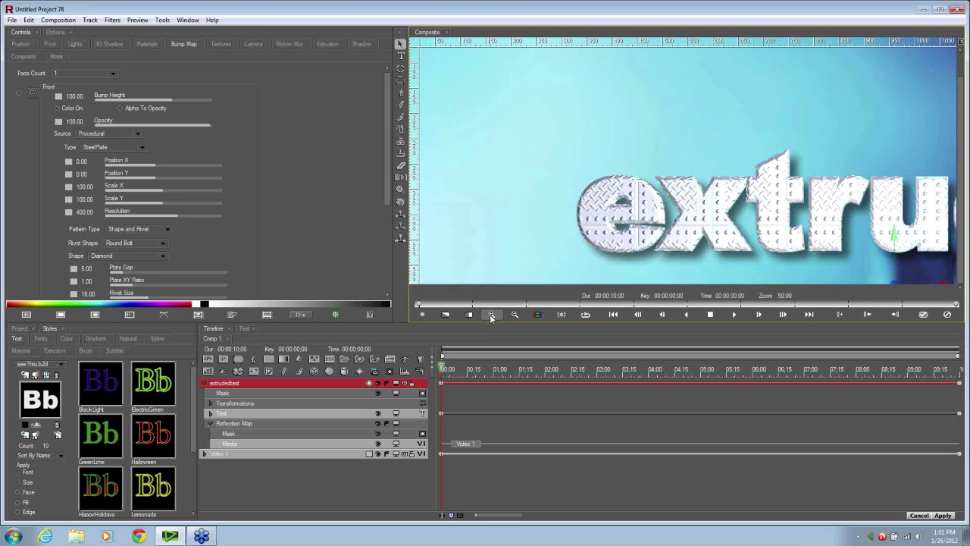
click(163, 190)
mouse_move(151, 191)
mouse_down()
mouse_move(139, 191)
mouse_move(139, 205)
mouse_up()
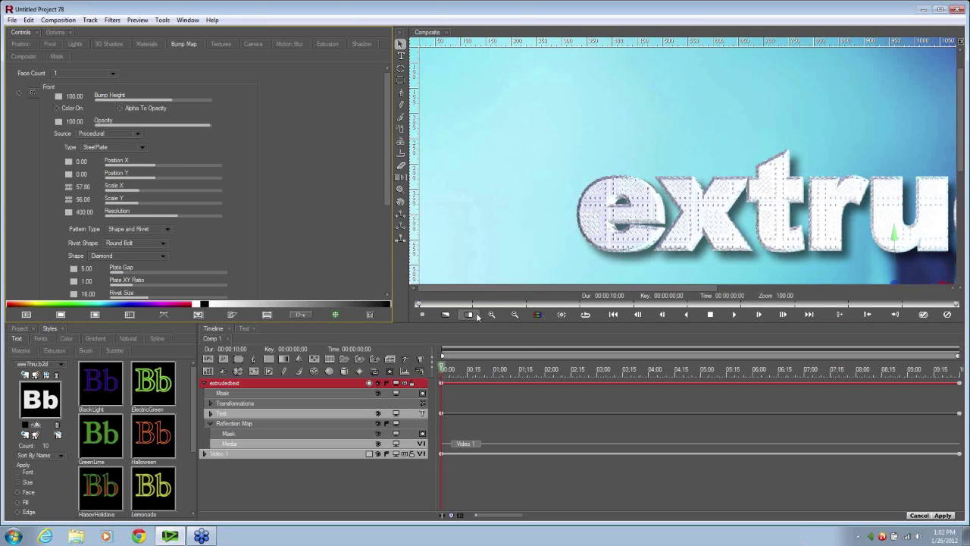
- Check the rescaled bump pattern at full preview quality and return to half quality with the whole frame in view
click(470, 313)
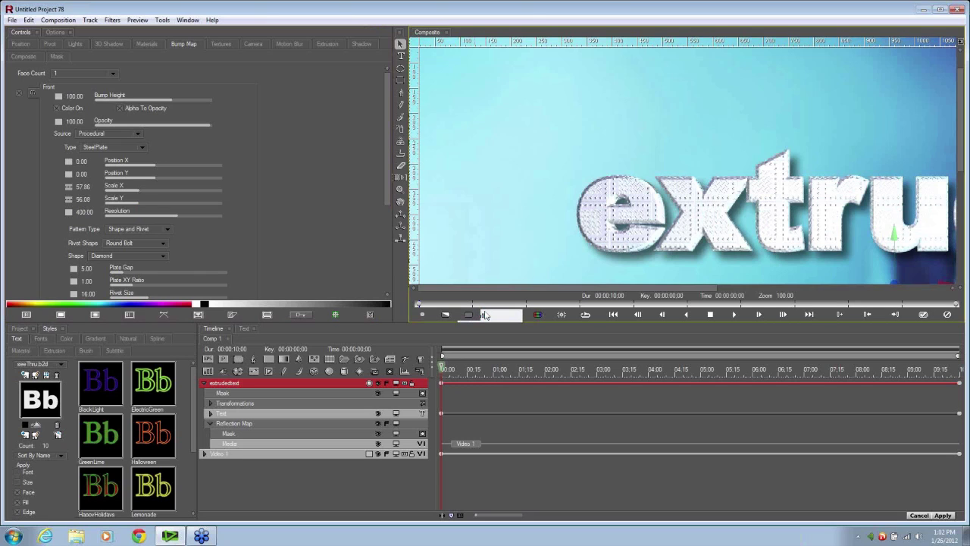
click(480, 314)
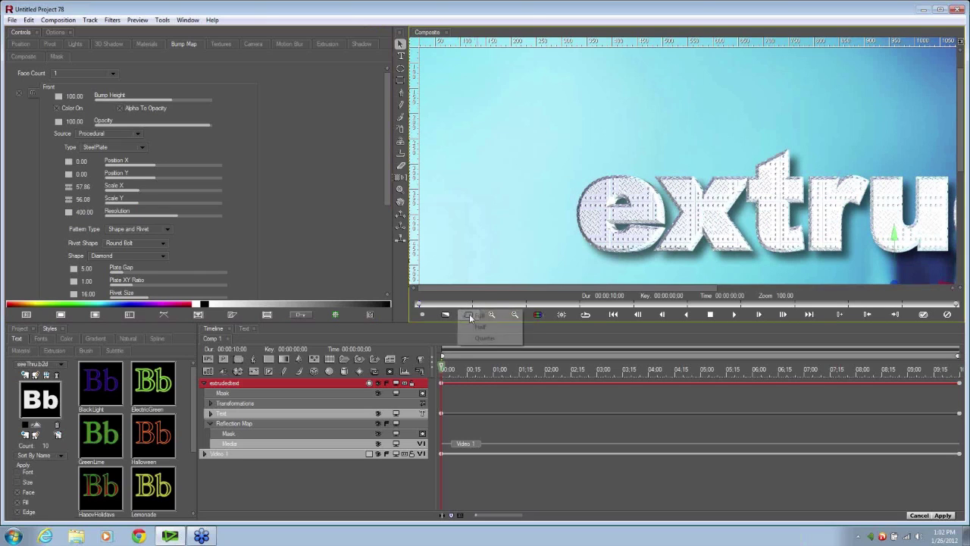
click(486, 331)
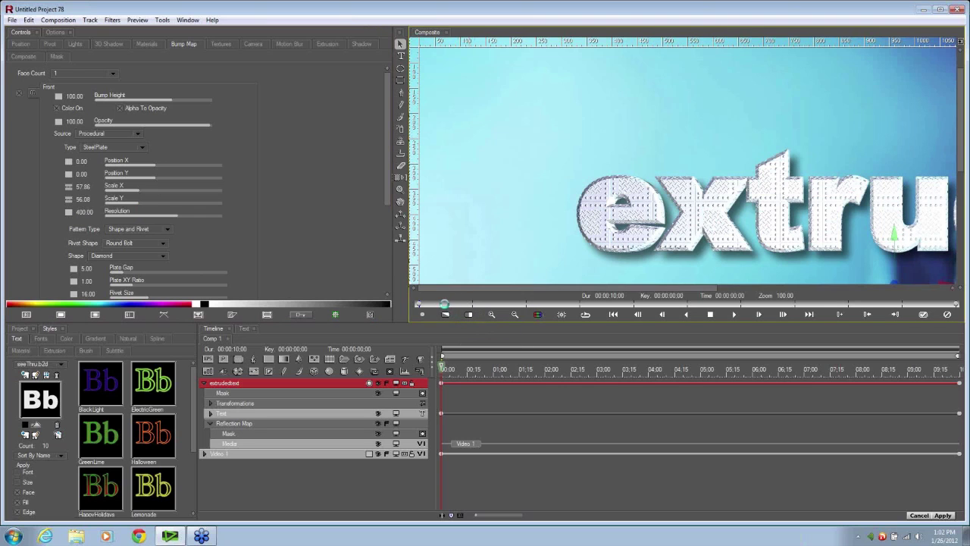
click(515, 315)
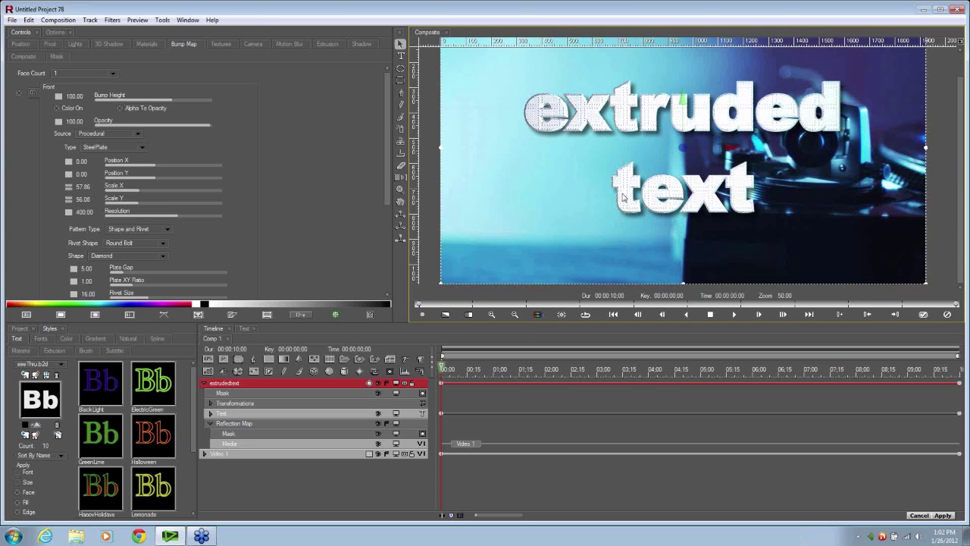
- Set the extrudedtext track's Tumble X to constant interpolation with a value of -15
click(442, 387)
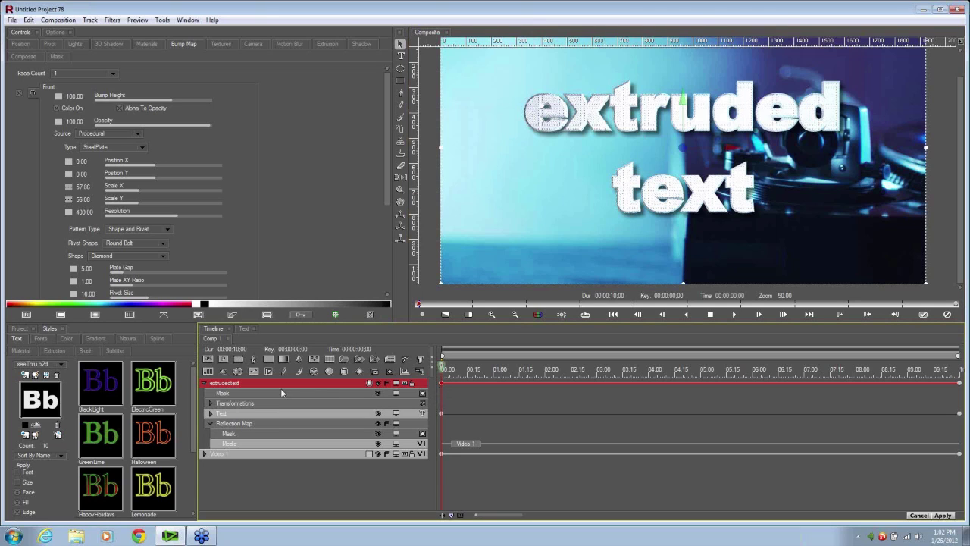
click(271, 383)
click(18, 45)
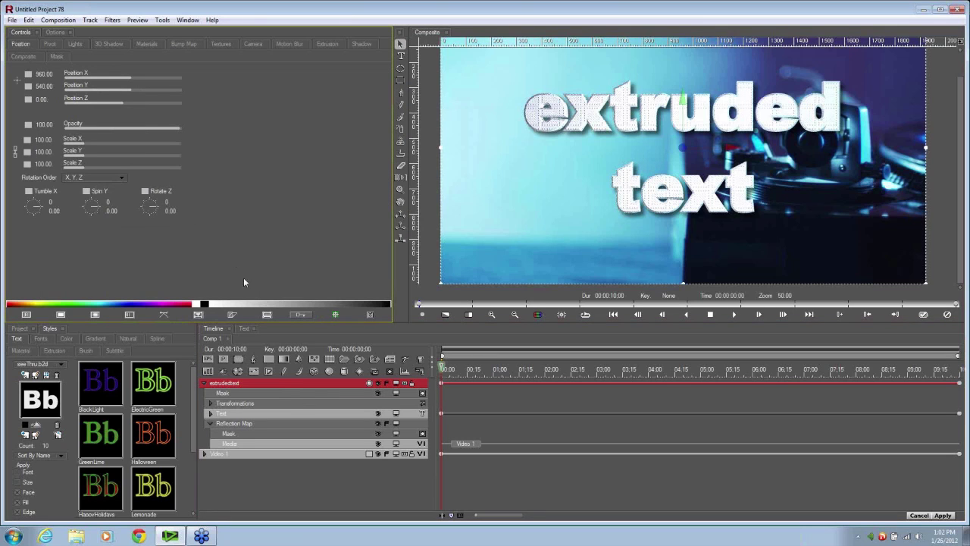
click(301, 314)
click(29, 192)
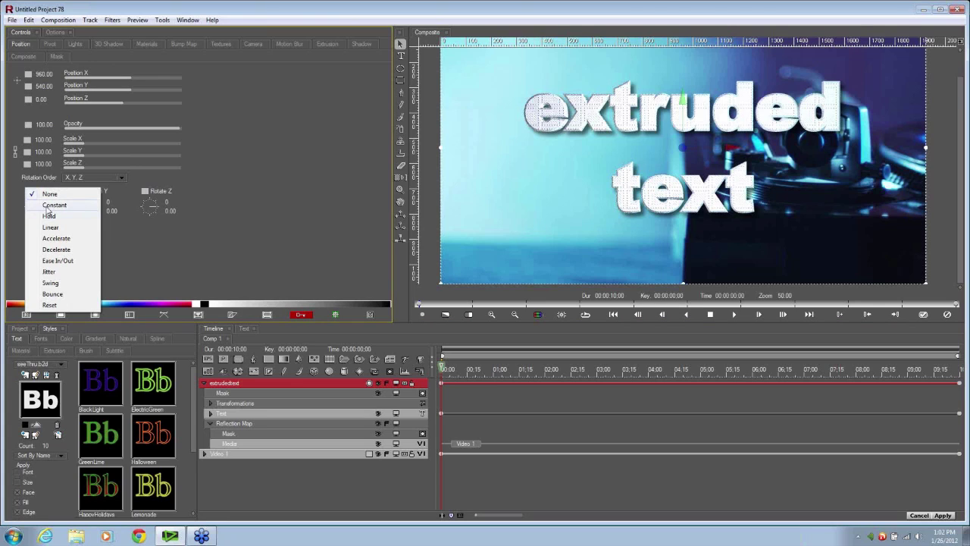
click(47, 217)
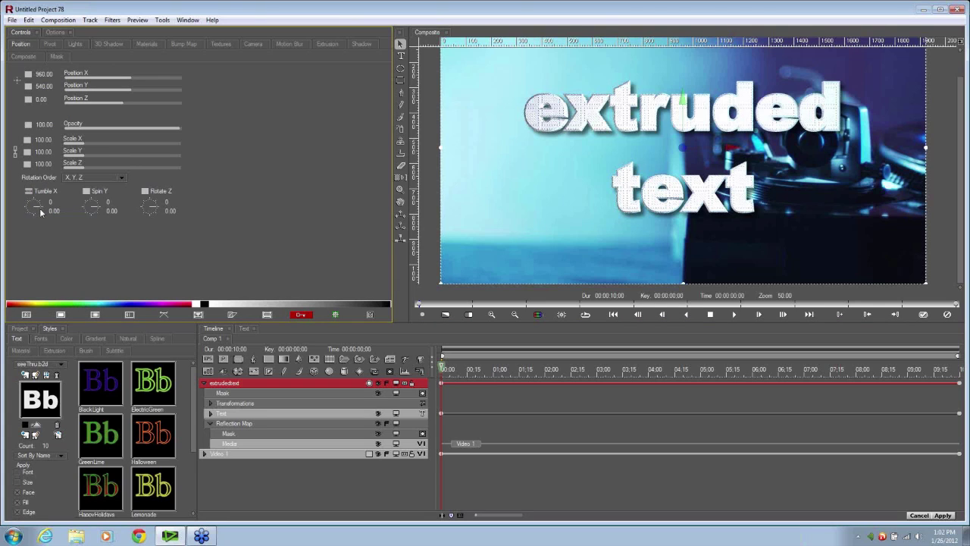
click(39, 208)
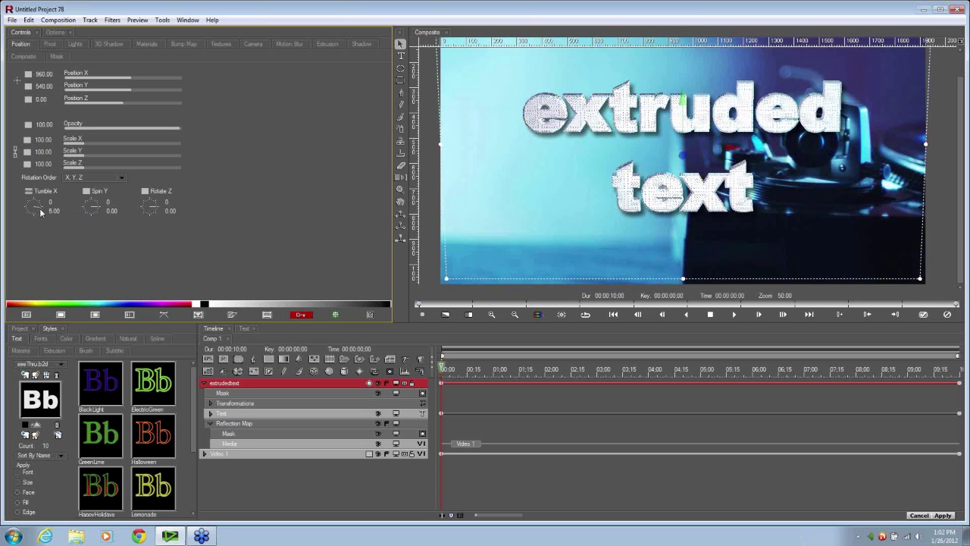
drag(39, 208, 241, 255)
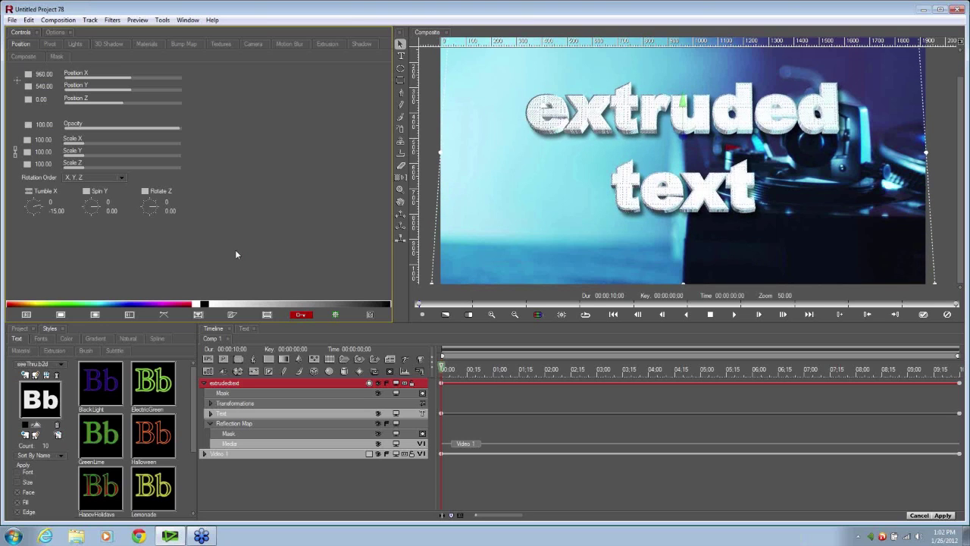
- Examine the tumbled letters up close at full preview quality, and return to half quality with the whole frame in view
click(470, 314)
click(471, 315)
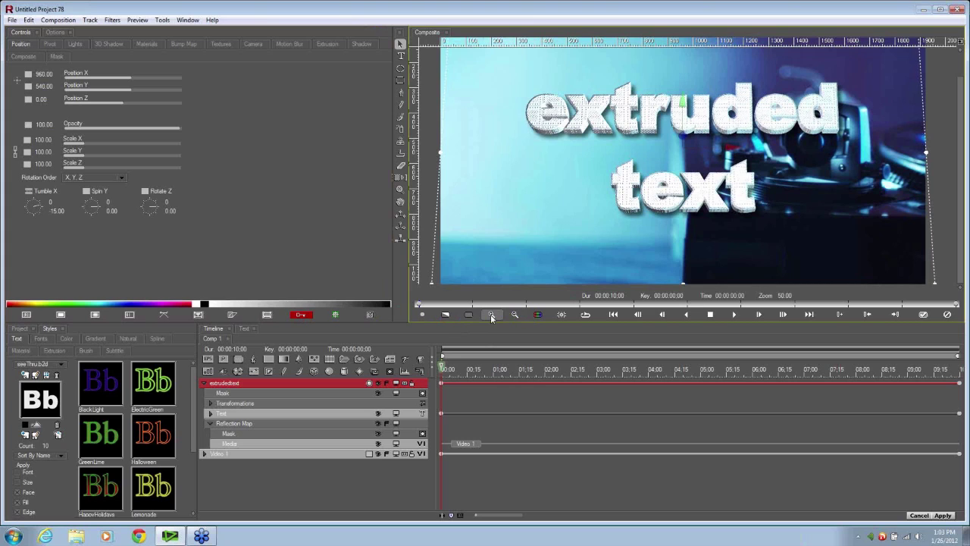
click(491, 315)
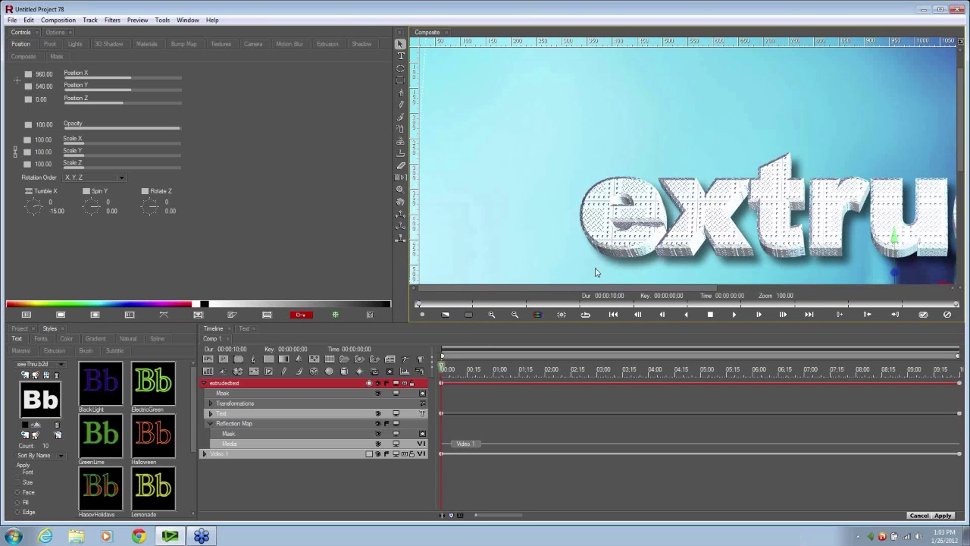
click(514, 314)
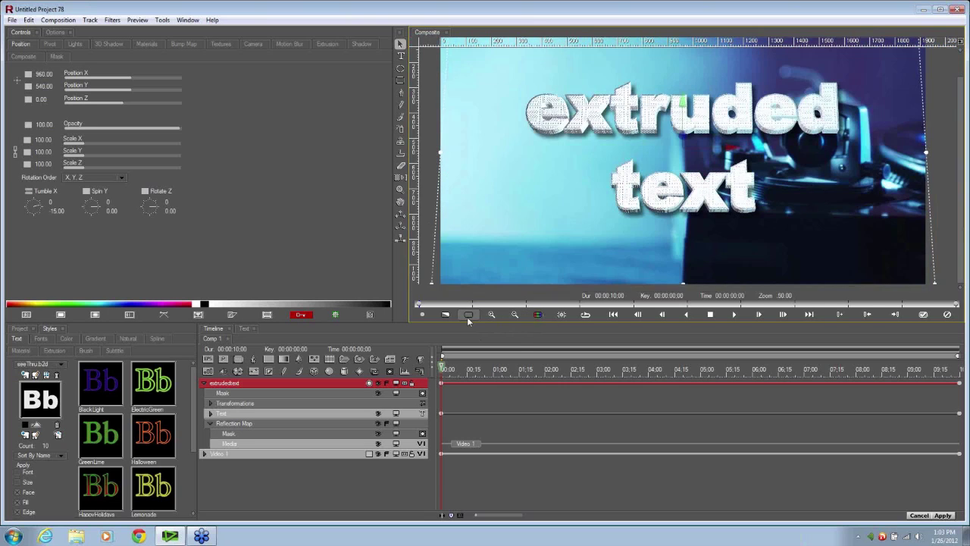
click(468, 314)
click(483, 337)
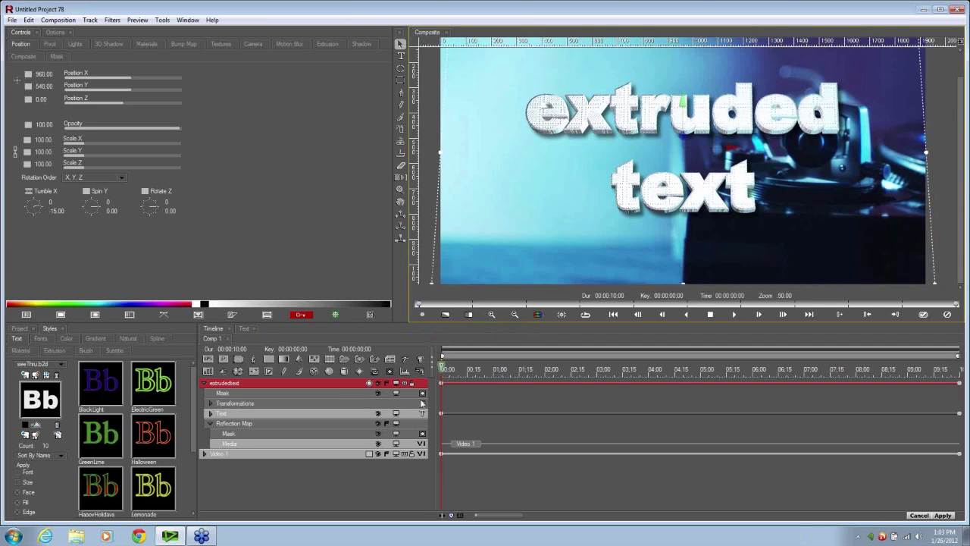
- Animate the extruded text's Spin Y from -29 on the first keyframe to 31 on the last keyframe
click(442, 386)
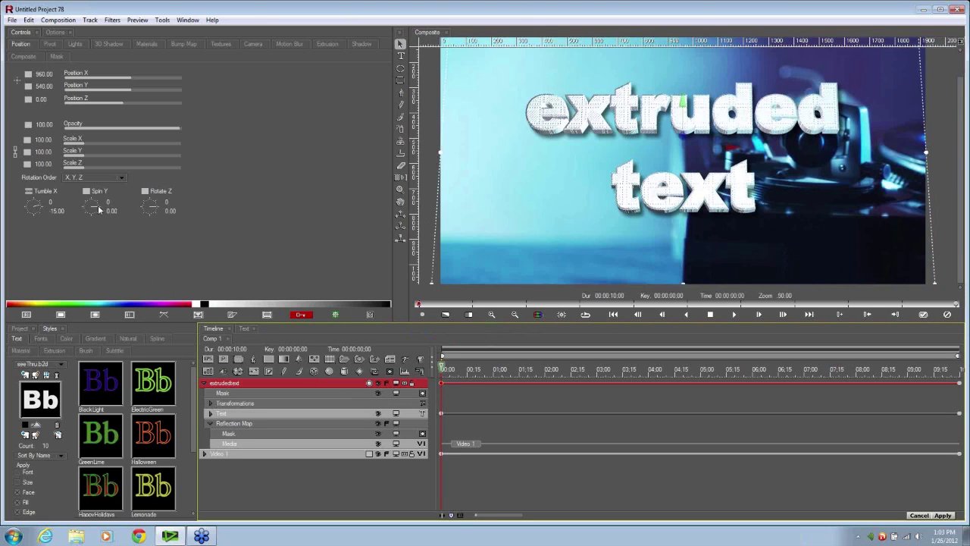
drag(98, 204, 156, 270)
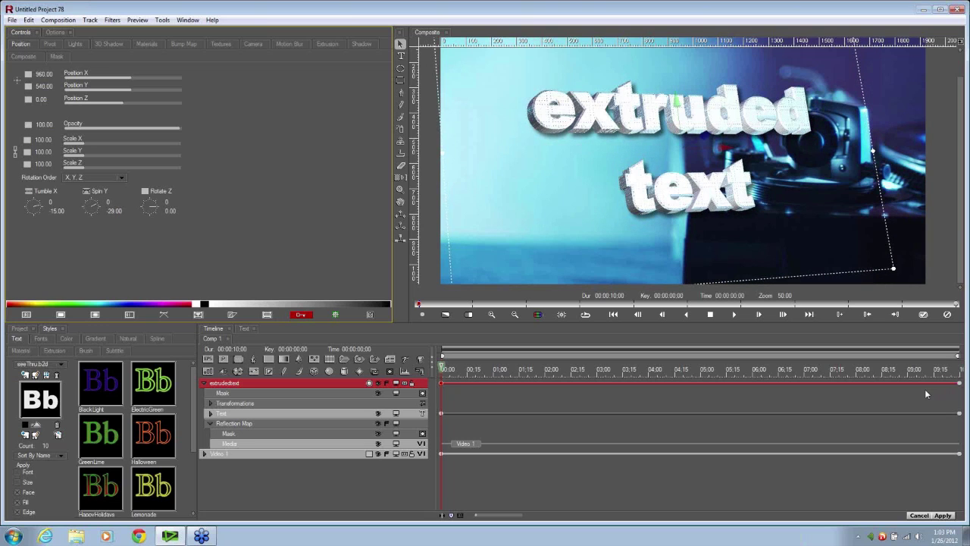
key(End)
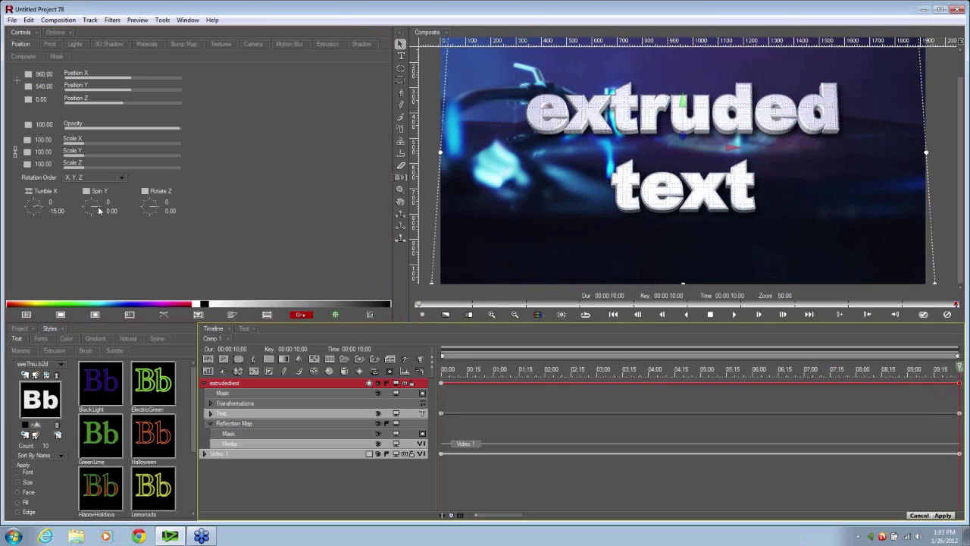
drag(98, 210, 98, 211)
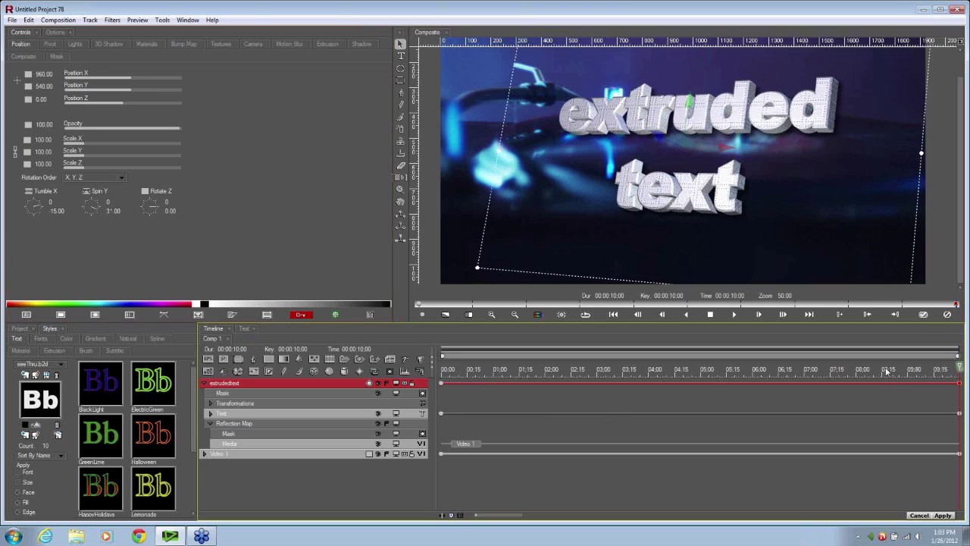
- Preview the spin animation at several points between the start and about 6.5 seconds
key(Left)
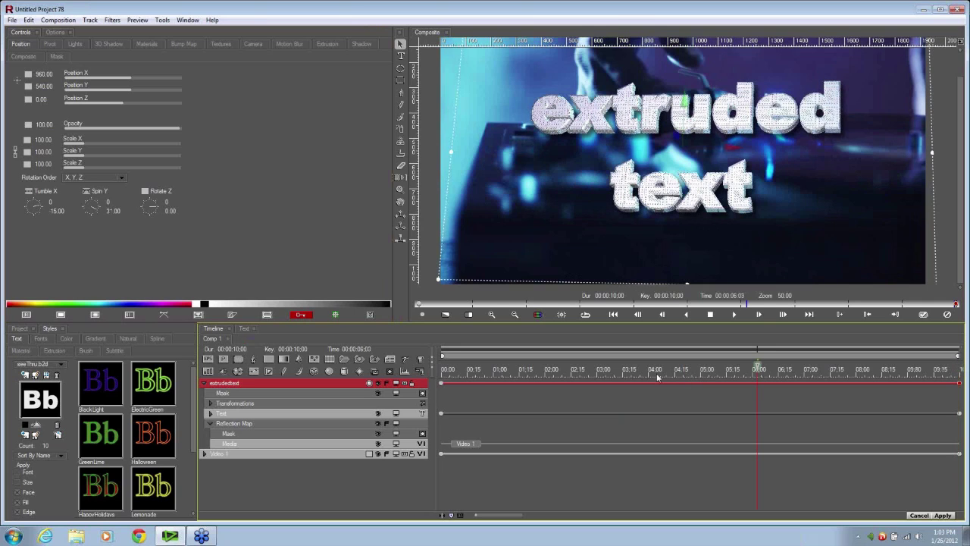
click(657, 373)
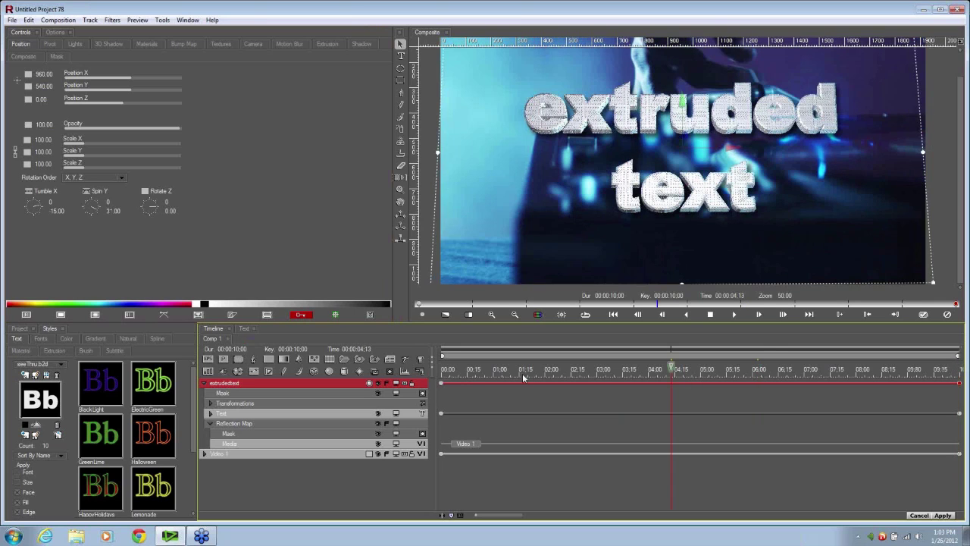
click(493, 373)
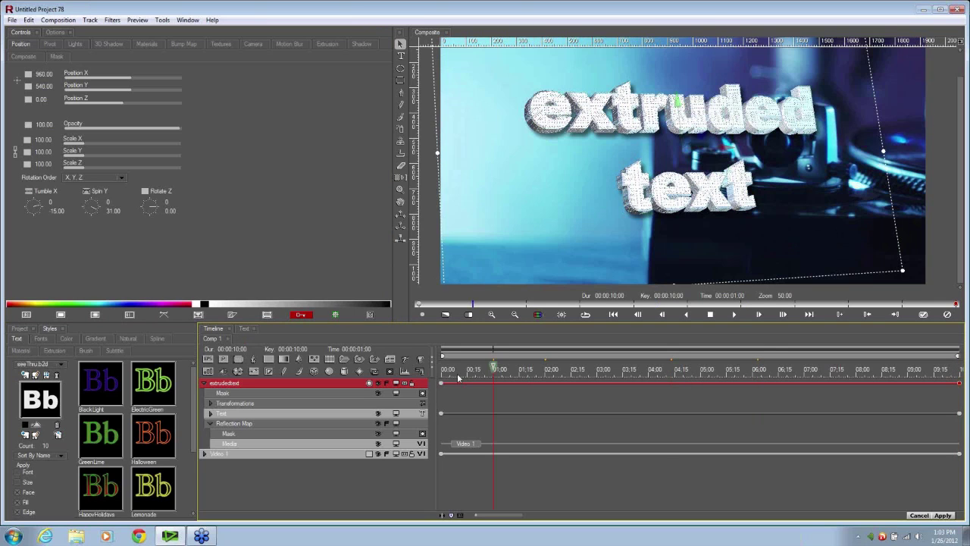
click(456, 374)
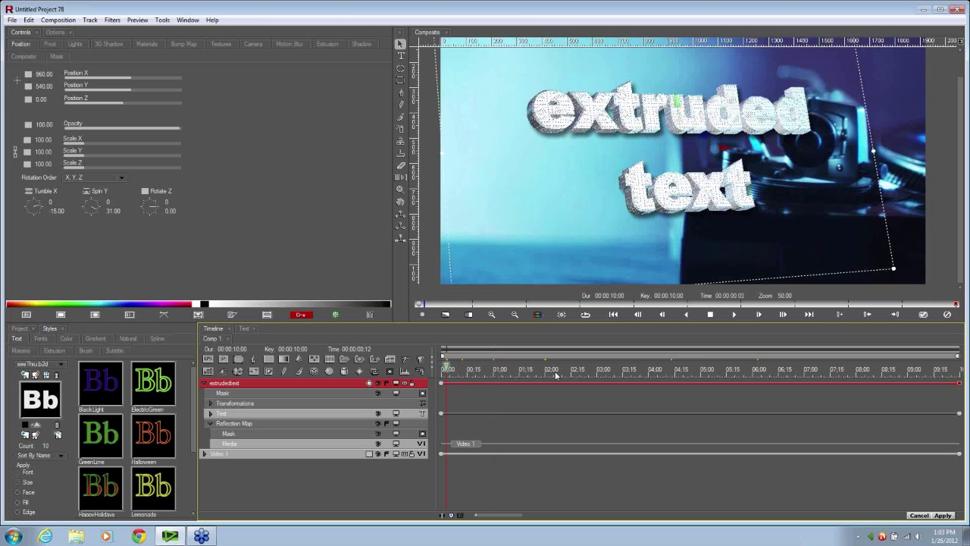
click(623, 372)
click(697, 376)
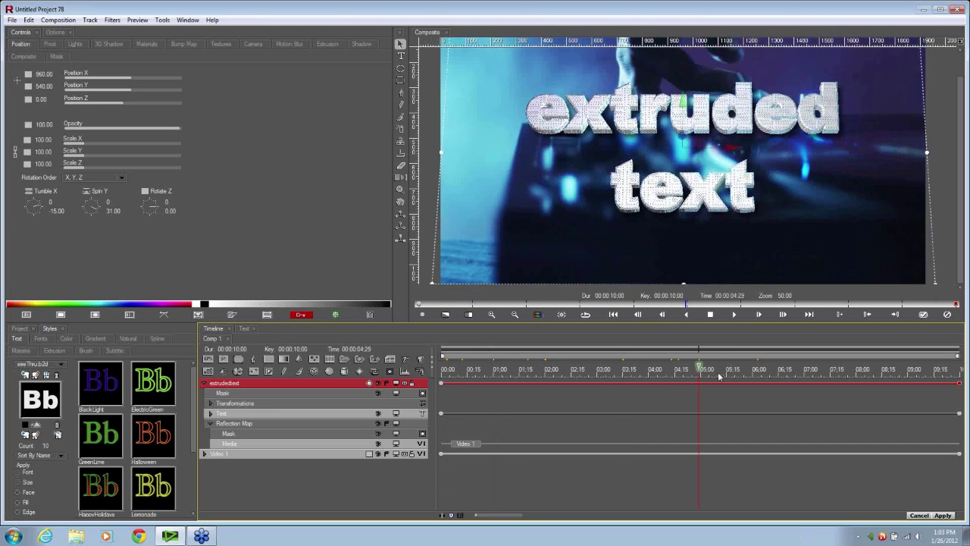
click(747, 373)
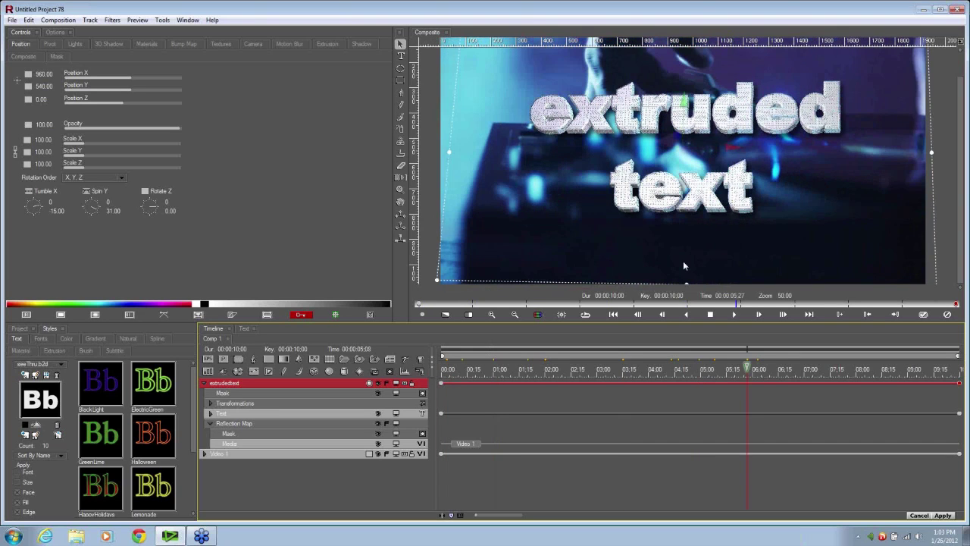
click(777, 372)
- Examine the spinning letters up close at several frames in full preview quality, and restore half quality and the full-frame view
click(491, 315)
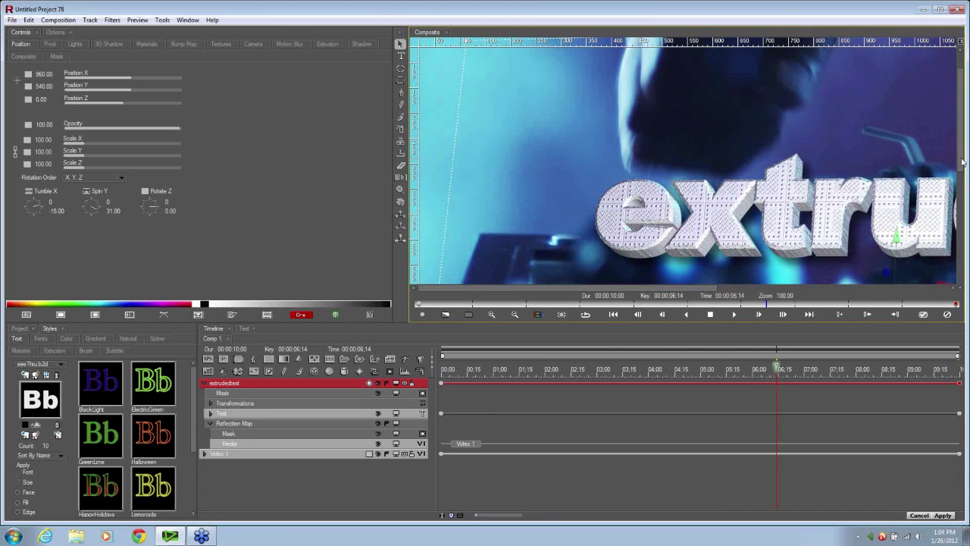
drag(962, 162, 775, 369)
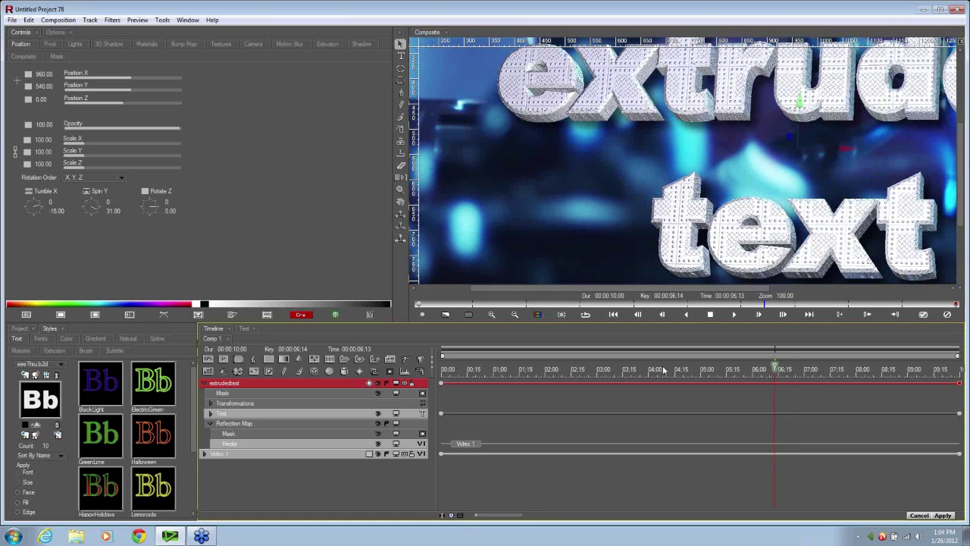
click(664, 369)
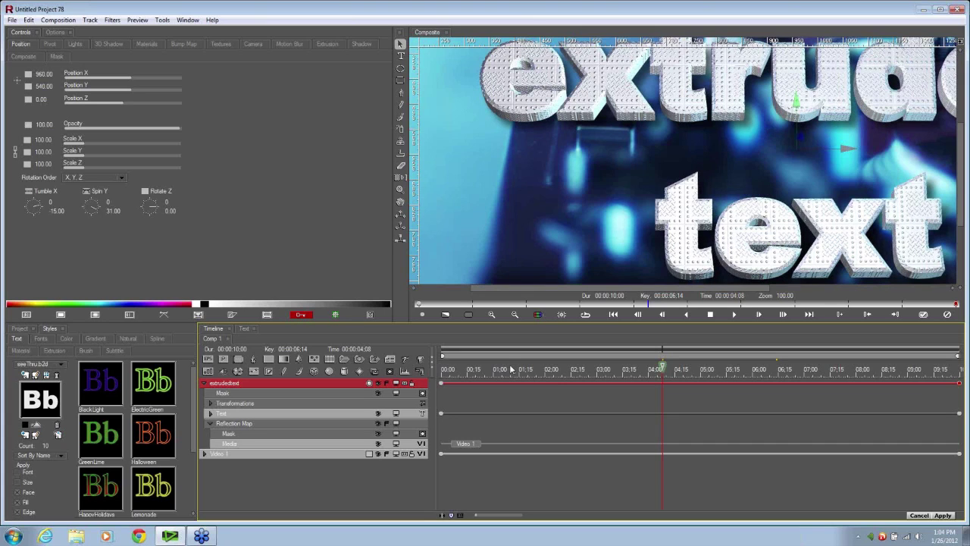
click(569, 369)
click(469, 314)
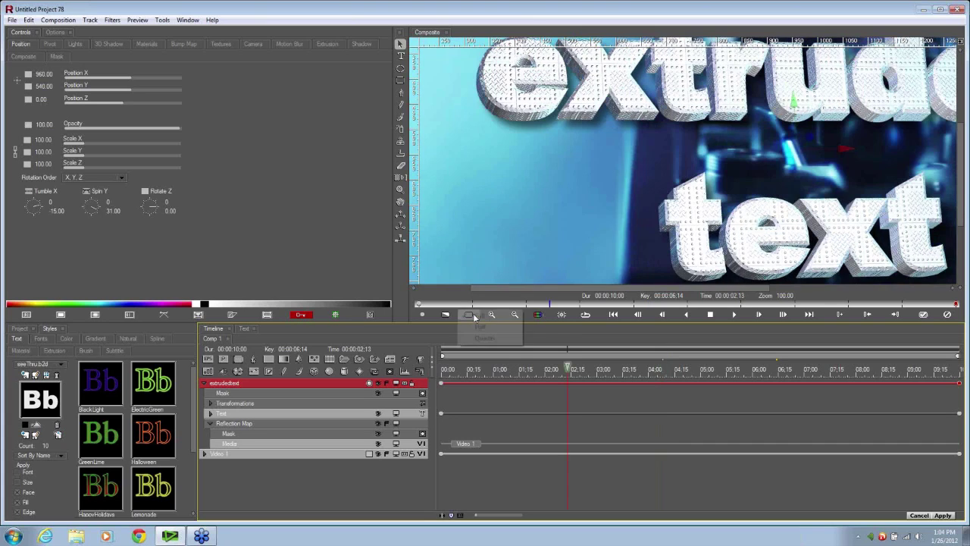
click(478, 316)
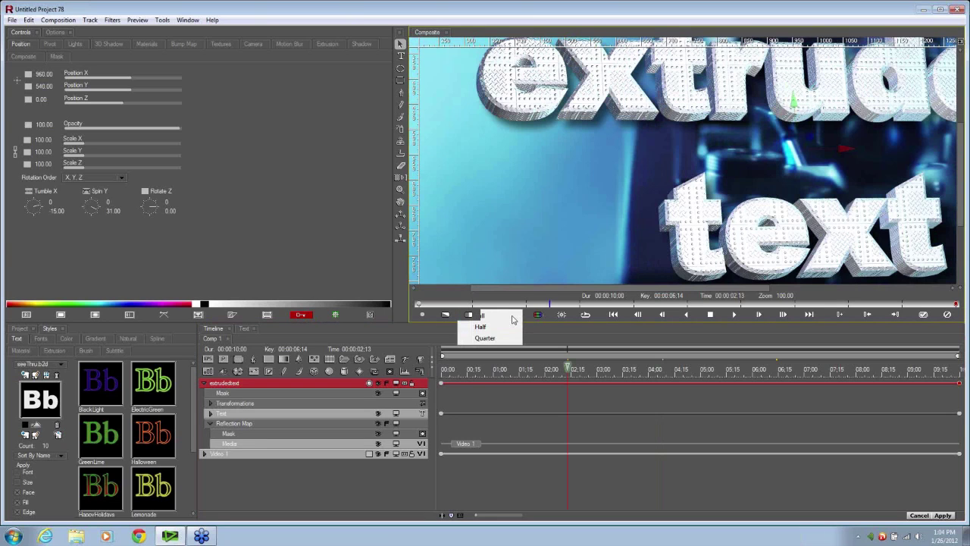
click(512, 321)
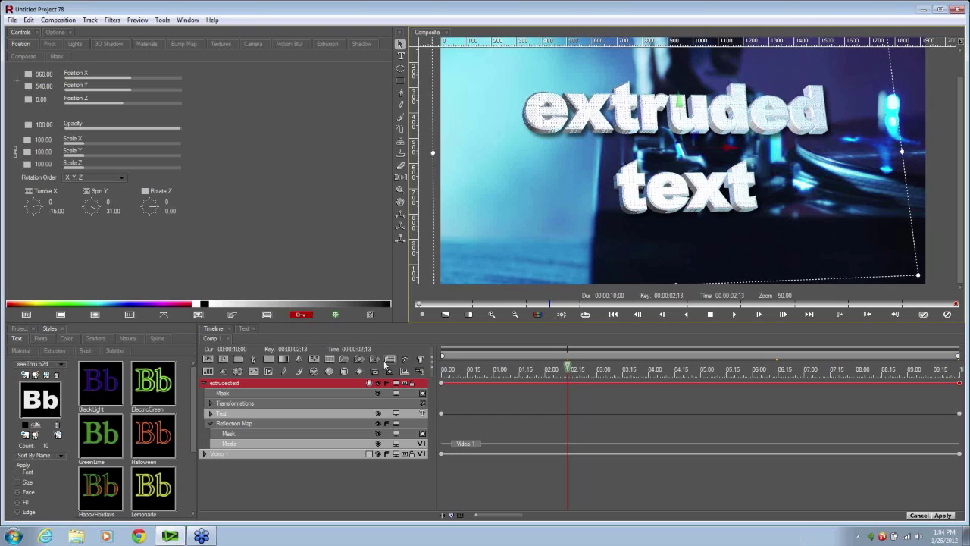
- Apply the OpenGL BCC Glint filter to the extrudedtext track and extend it back to the start of the timeline
right_click(334, 384)
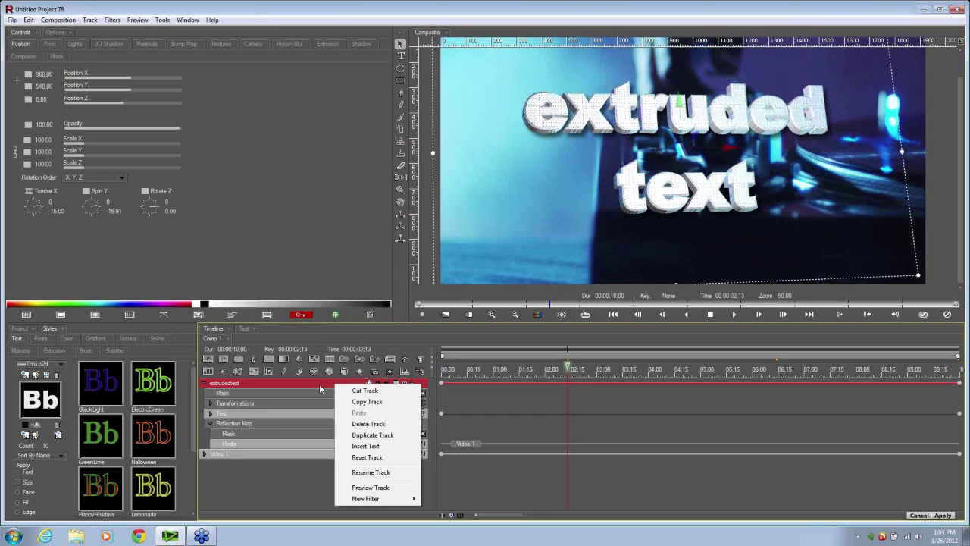
mouse_move(366, 501)
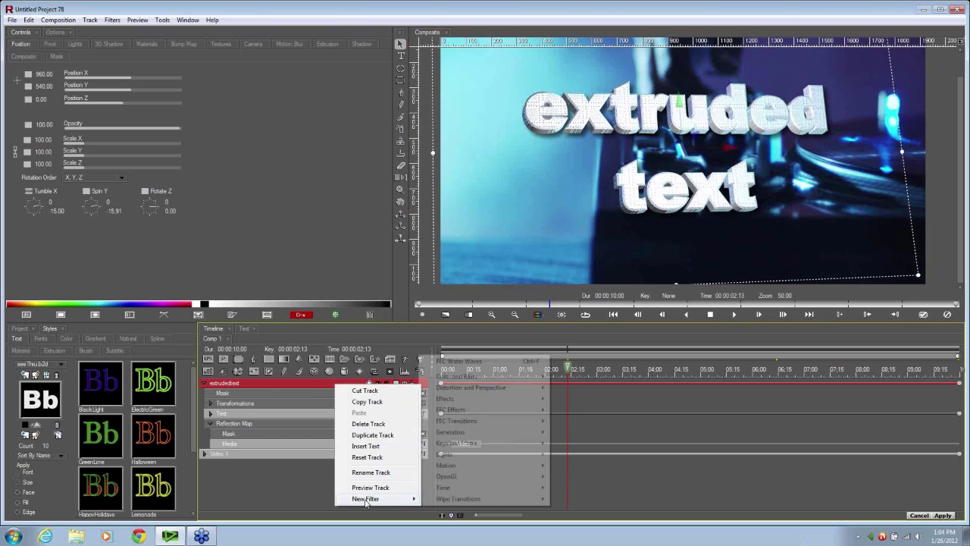
mouse_move(473, 492)
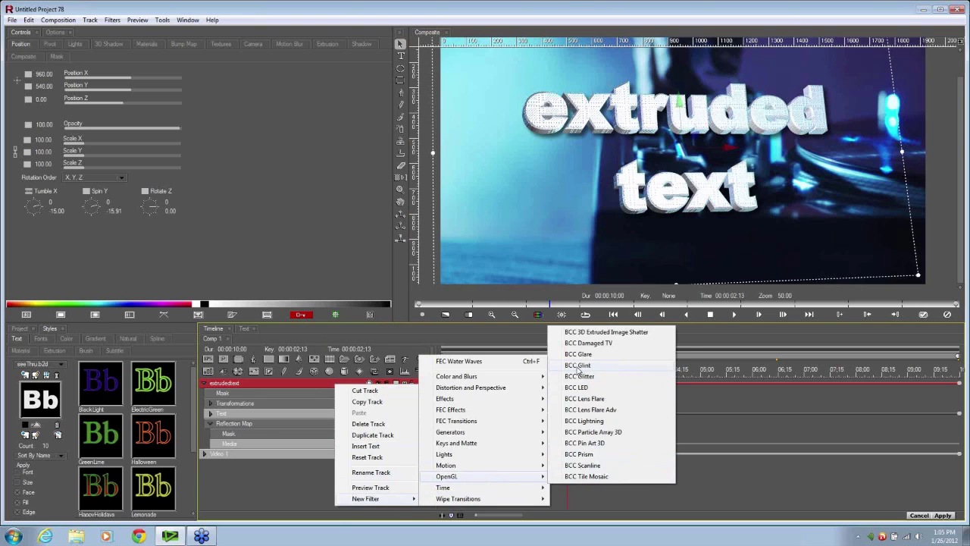
click(577, 366)
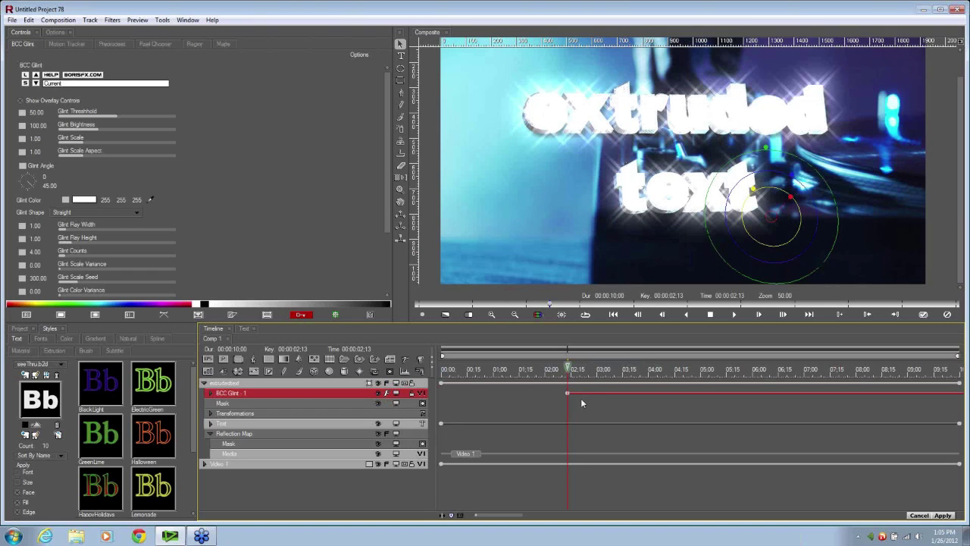
drag(576, 395, 472, 395)
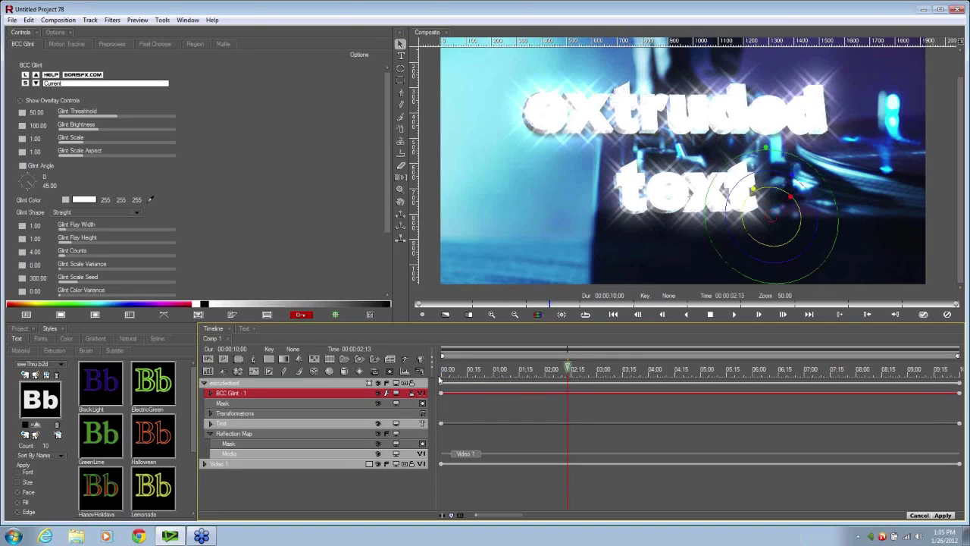
- Inspect the glint on the letters up close at the first frame in full preview quality
key(Left)
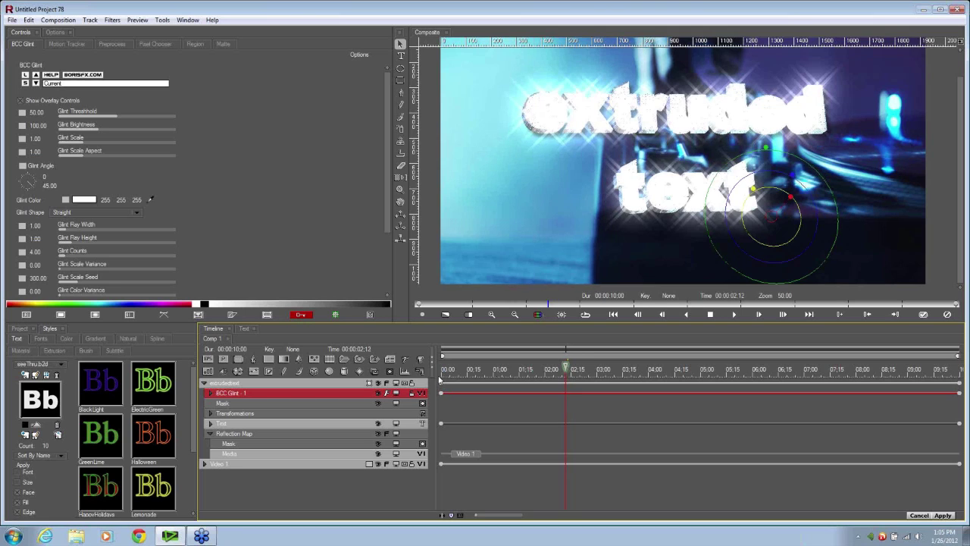
click(440, 378)
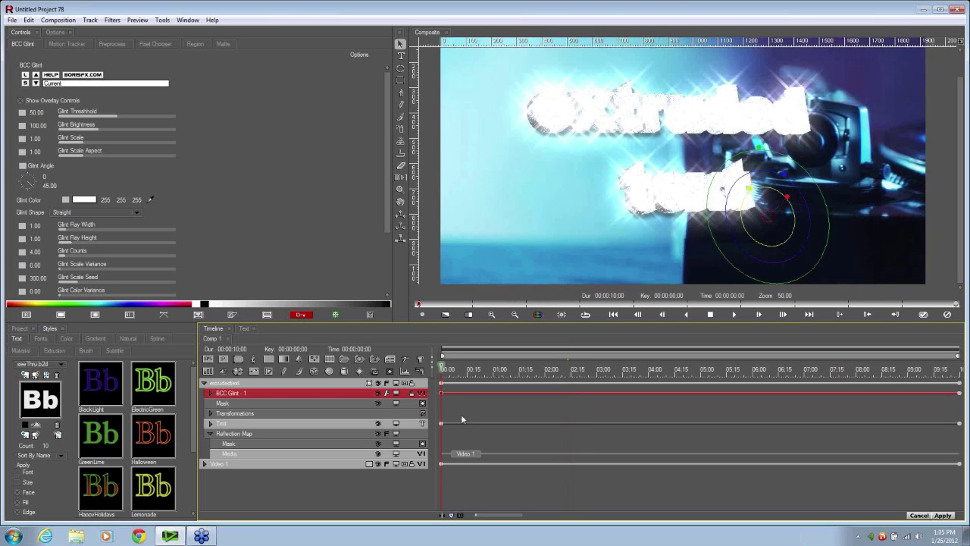
click(491, 315)
click(469, 313)
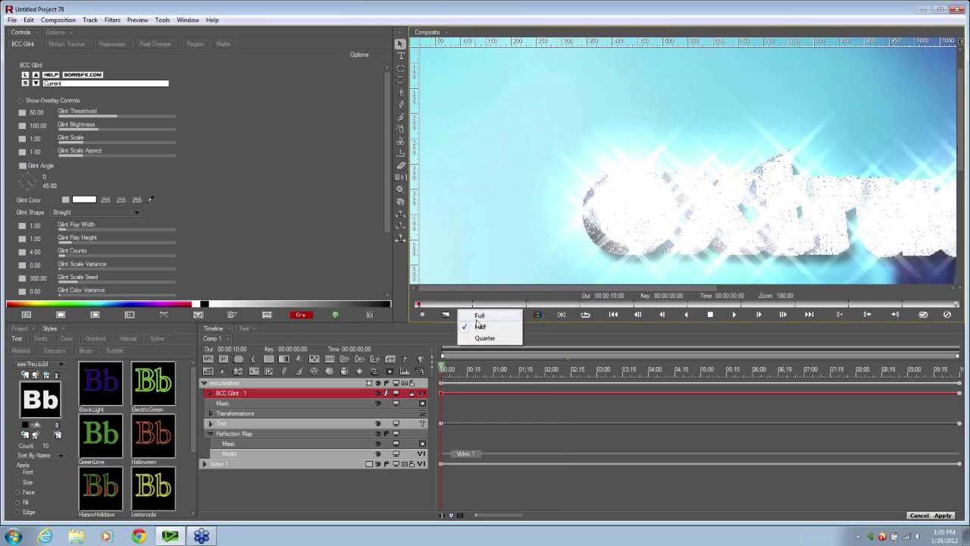
click(478, 316)
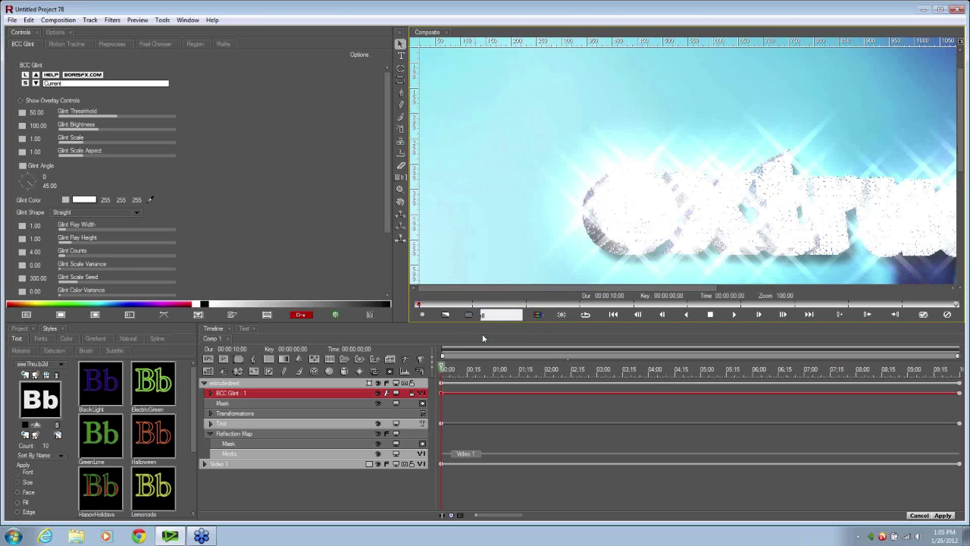
- Switch the keyframing to static mode and set the Glint Threshold to a constant value of about 95.54
click(116, 116)
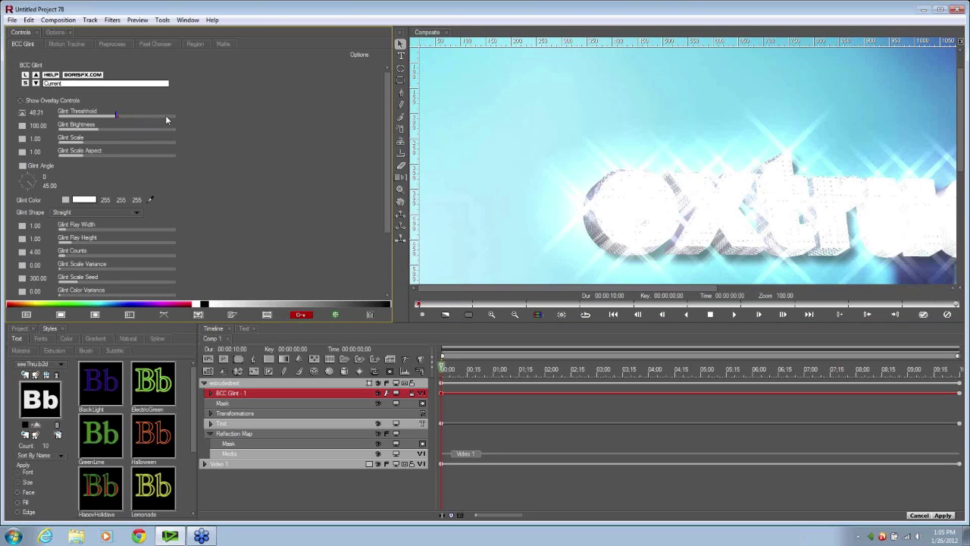
click(165, 115)
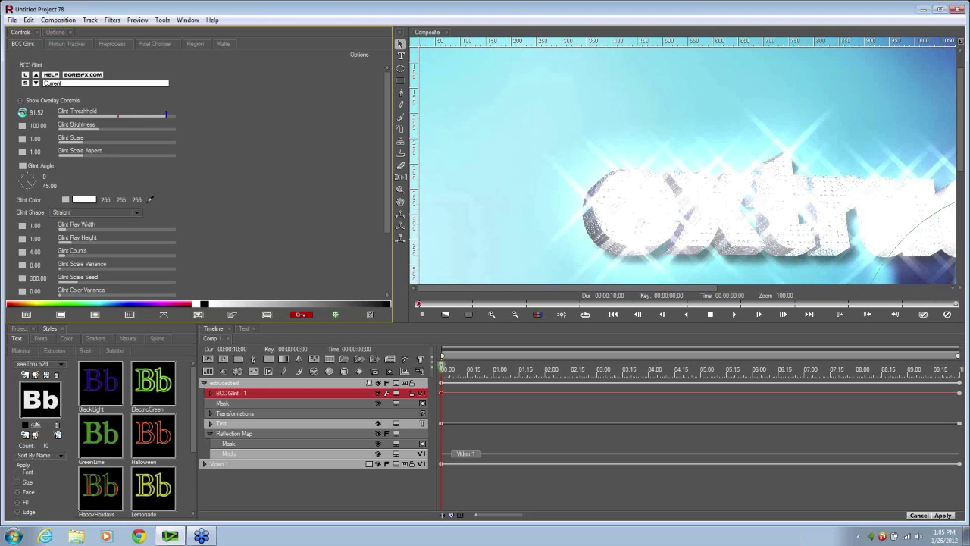
click(23, 114)
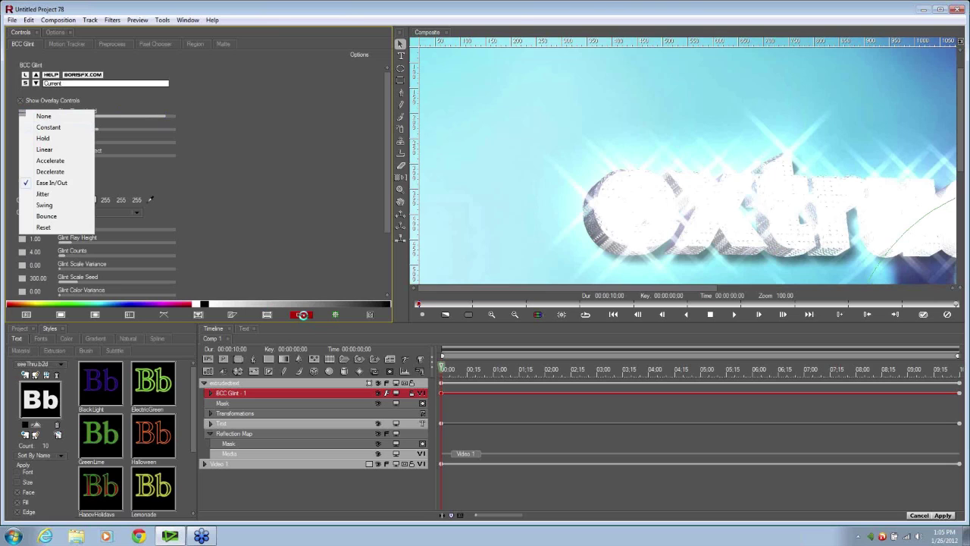
key(Escape)
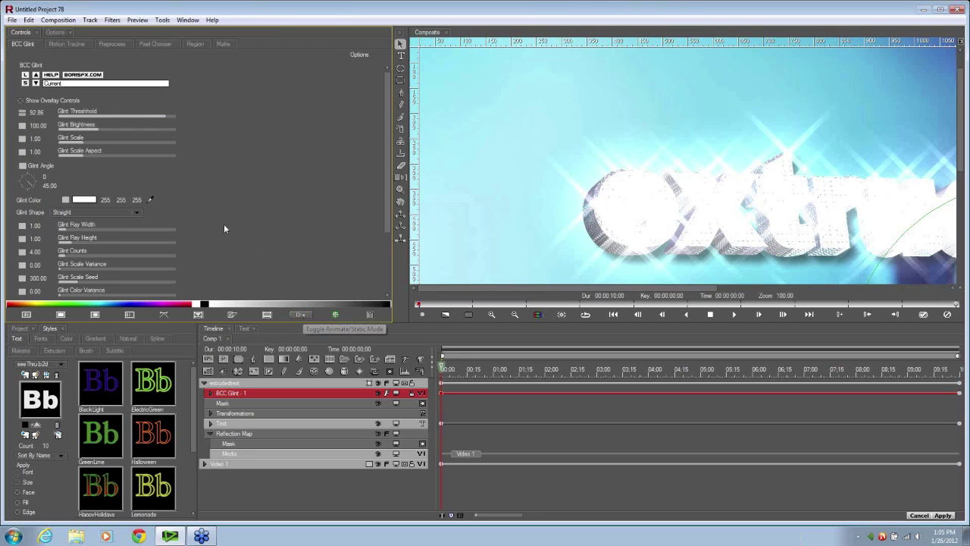
click(165, 115)
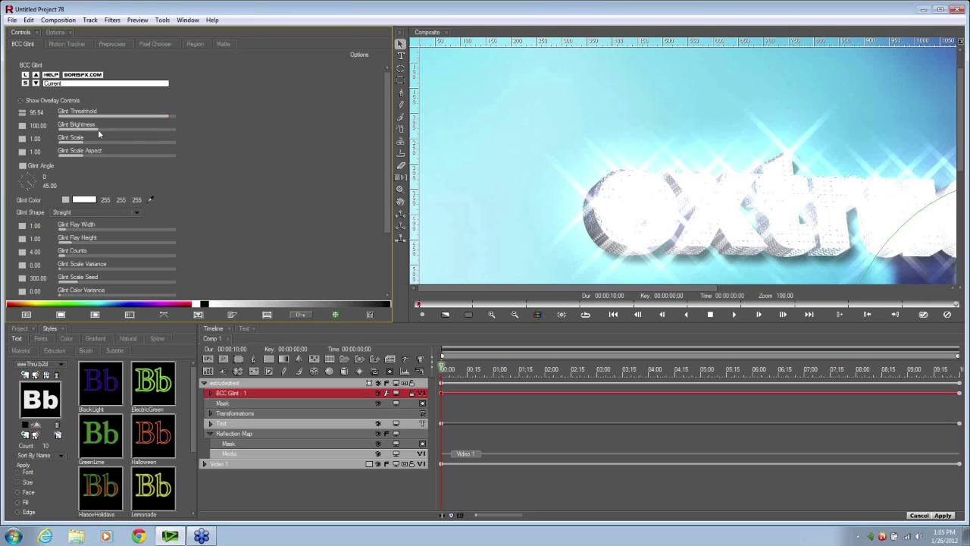
- Raise the Glint Brightness to about 123.21 and reduce the Glint Scale to about 0.38
drag(99, 133, 107, 133)
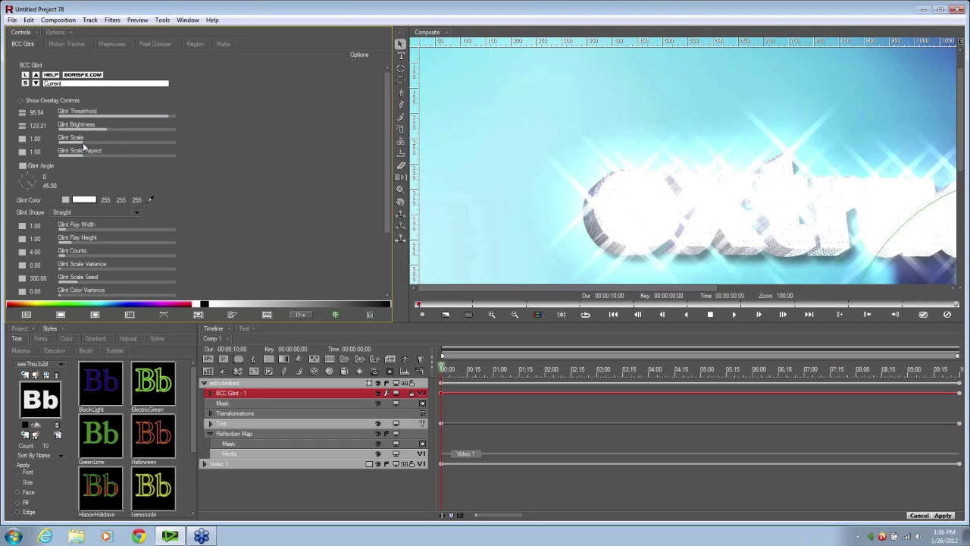
drag(83, 146, 71, 149)
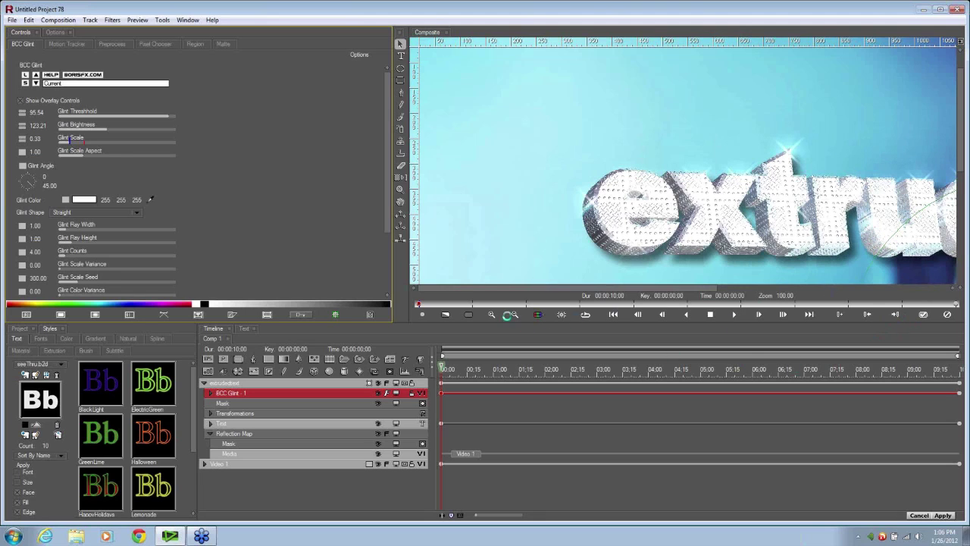
- Examine the glinting letters up close at about 4 seconds and in the 50% view at about 5 seconds
click(540, 286)
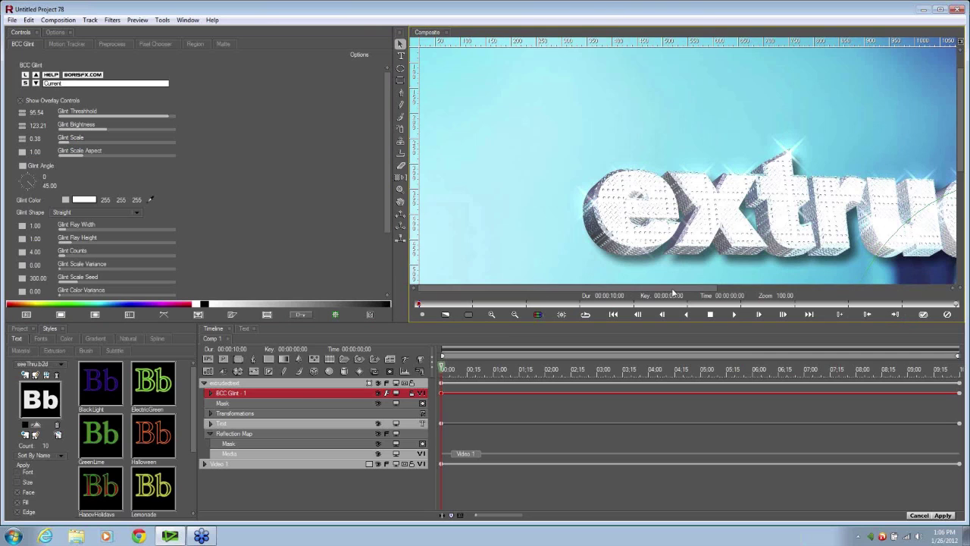
drag(687, 292, 823, 296)
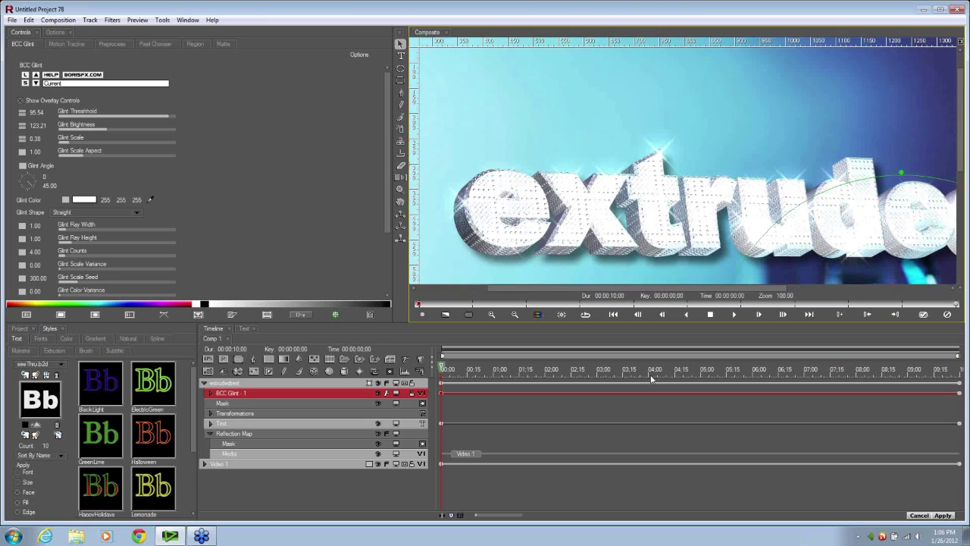
click(651, 375)
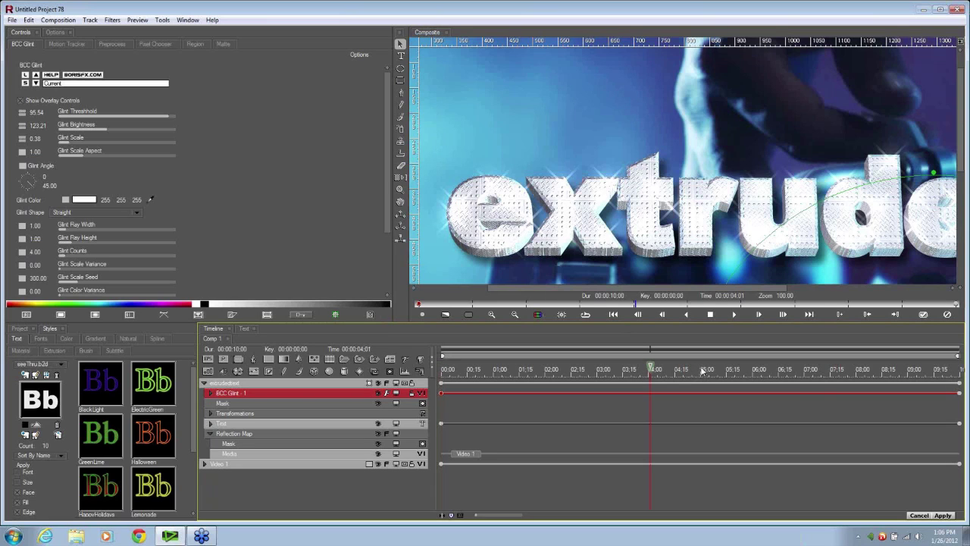
key(Left)
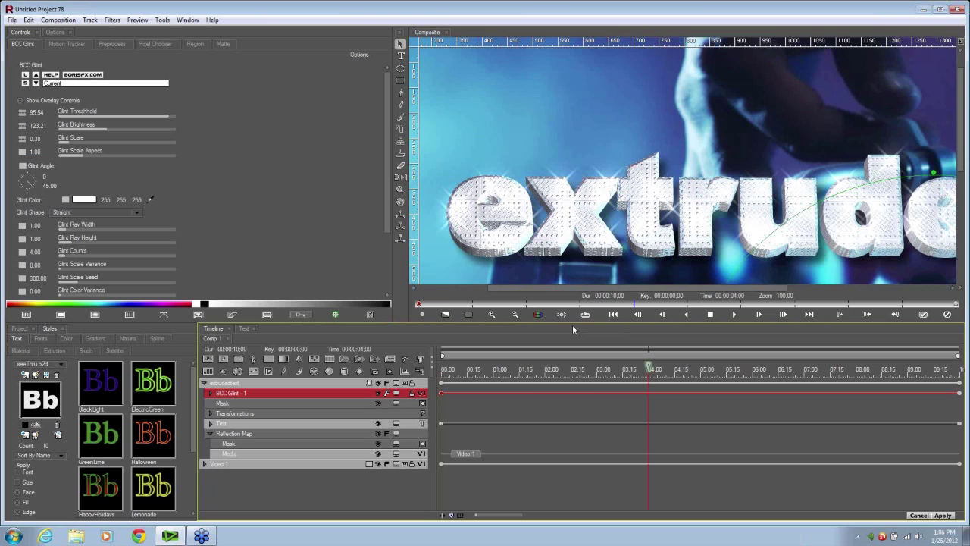
key(space)
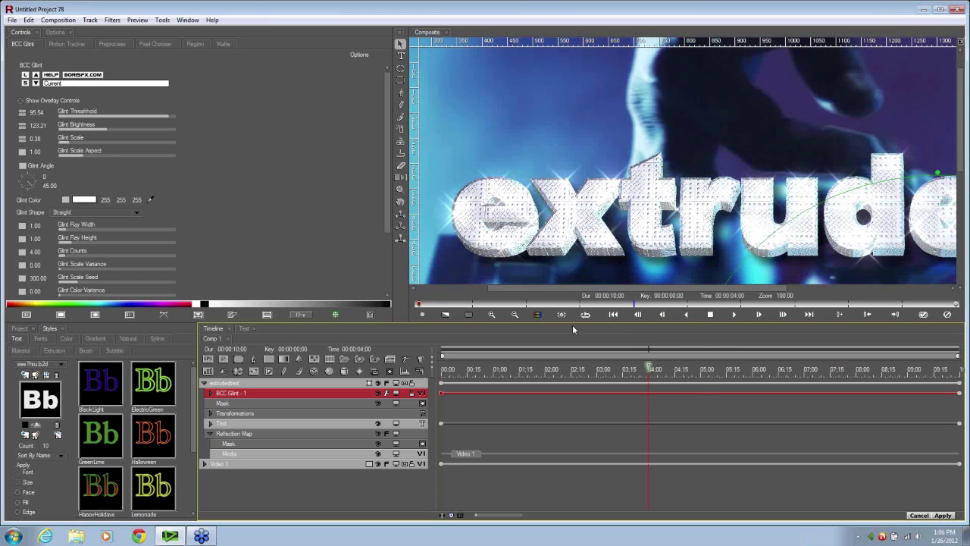
click(515, 314)
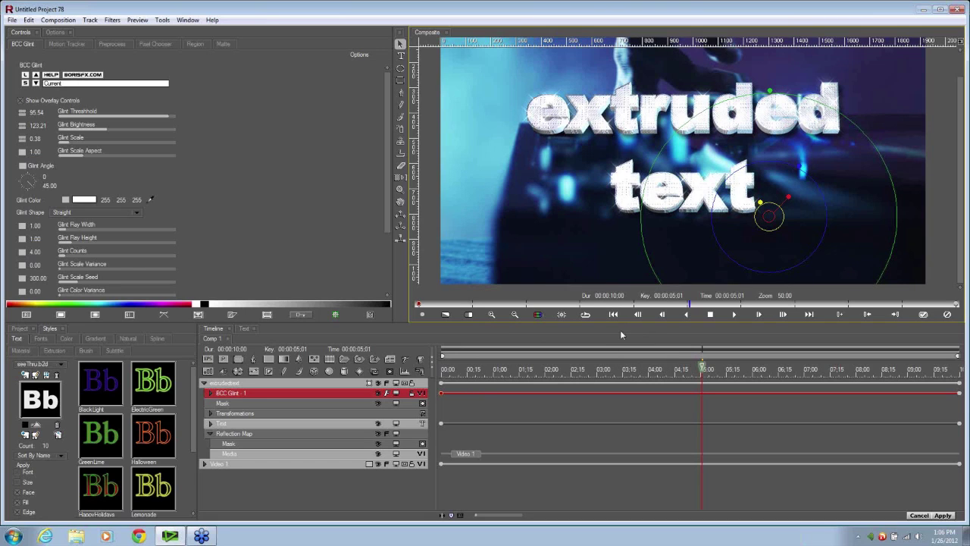
mouse_move(654, 198)
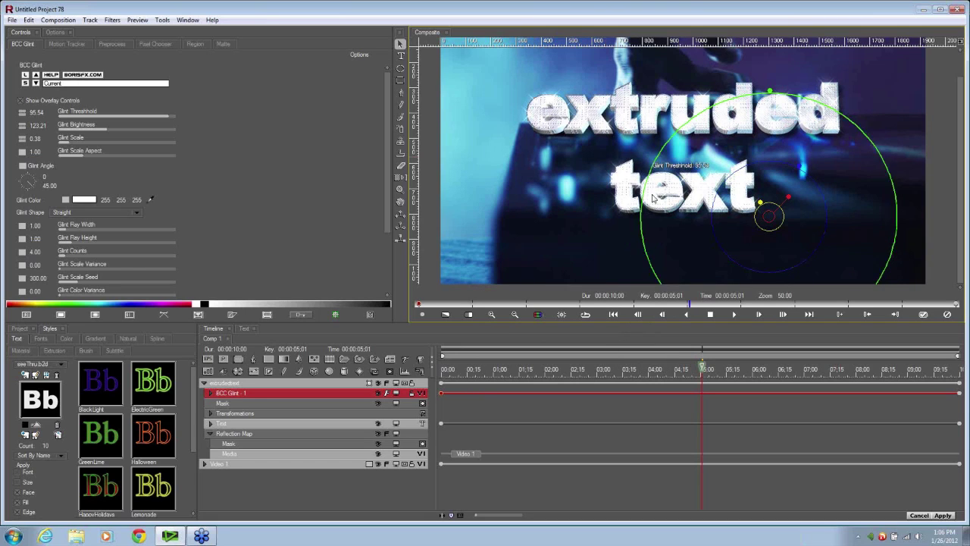
- Apply the finished composition to the clip in EDIUS and view the title at about 2 seconds on the timeline
click(924, 314)
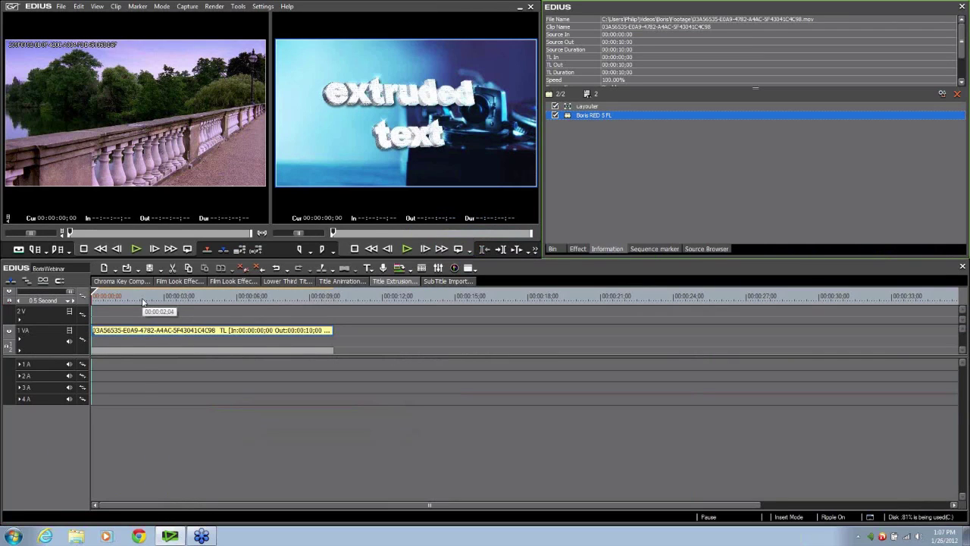
click(142, 302)
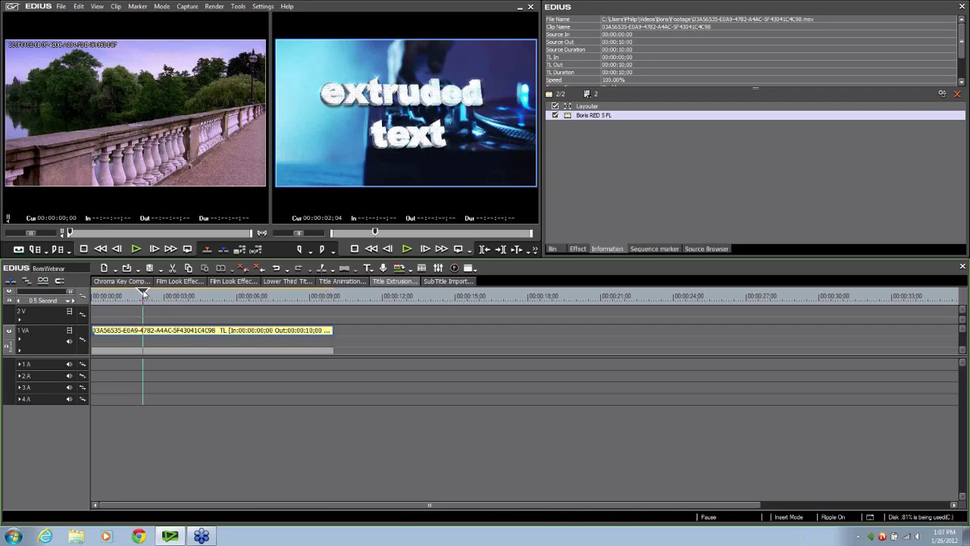
- Set an out point at the clip's end and try to render everything between in and out
click(332, 296)
key(o)
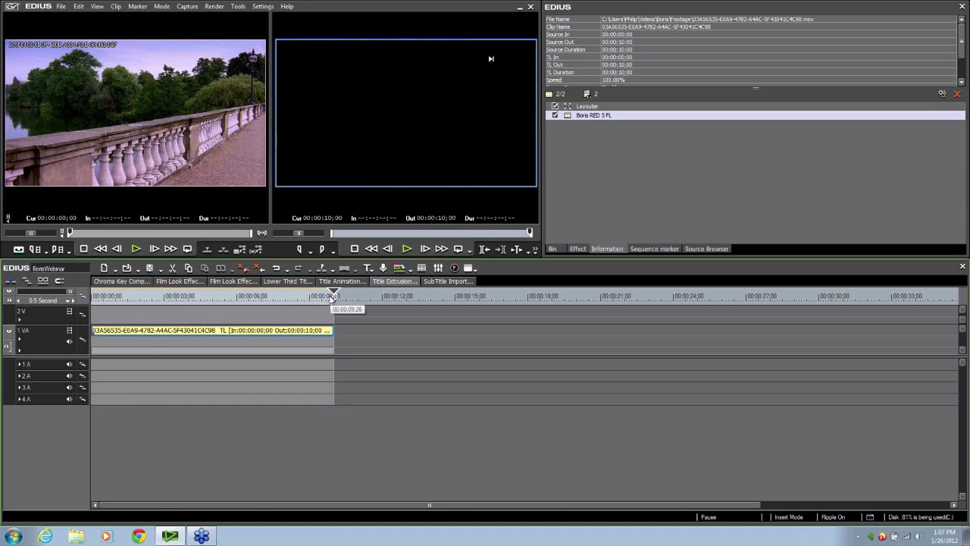
click(411, 269)
mouse_move(418, 295)
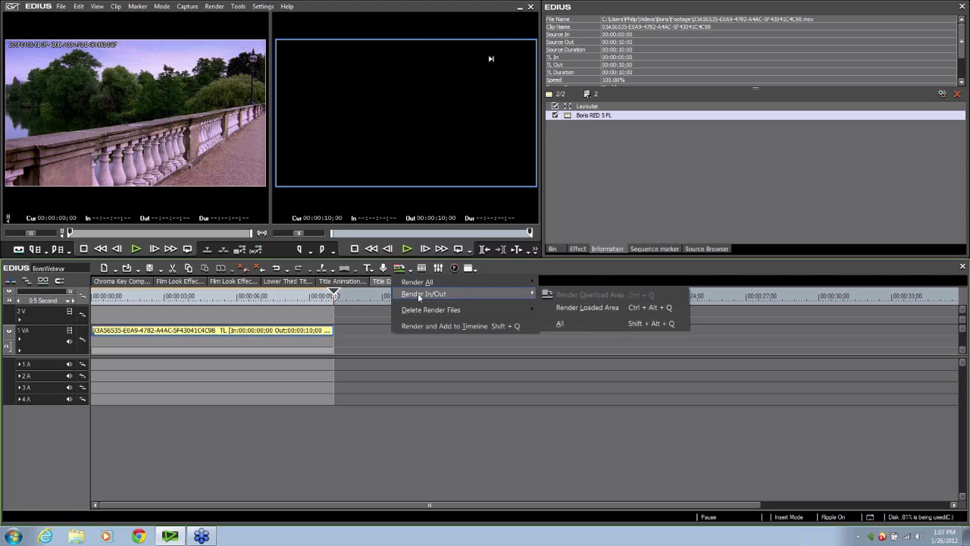
click(566, 323)
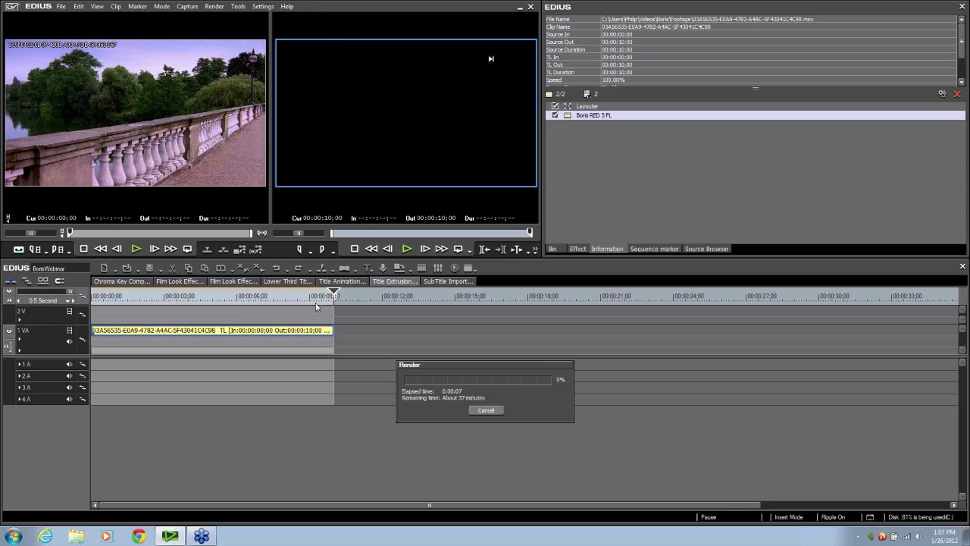
click(484, 413)
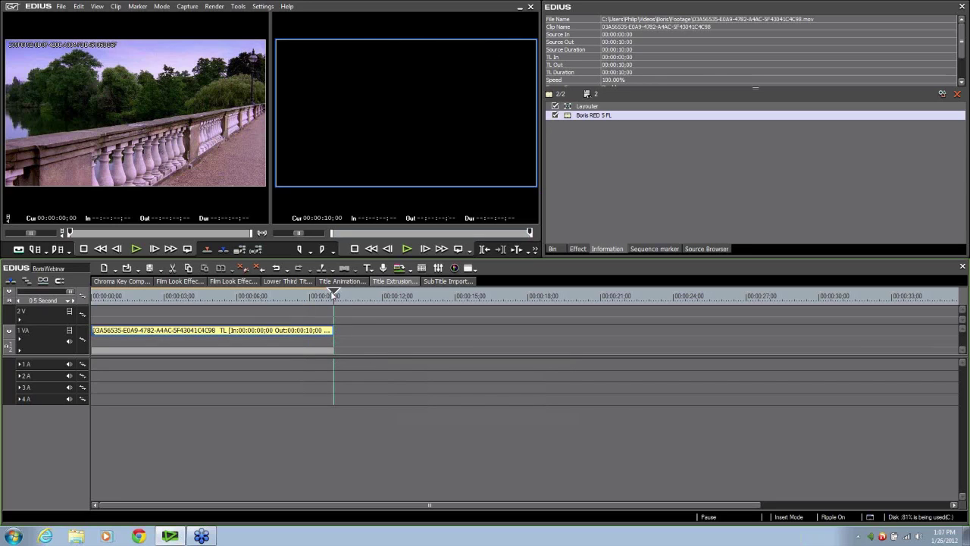
click(303, 297)
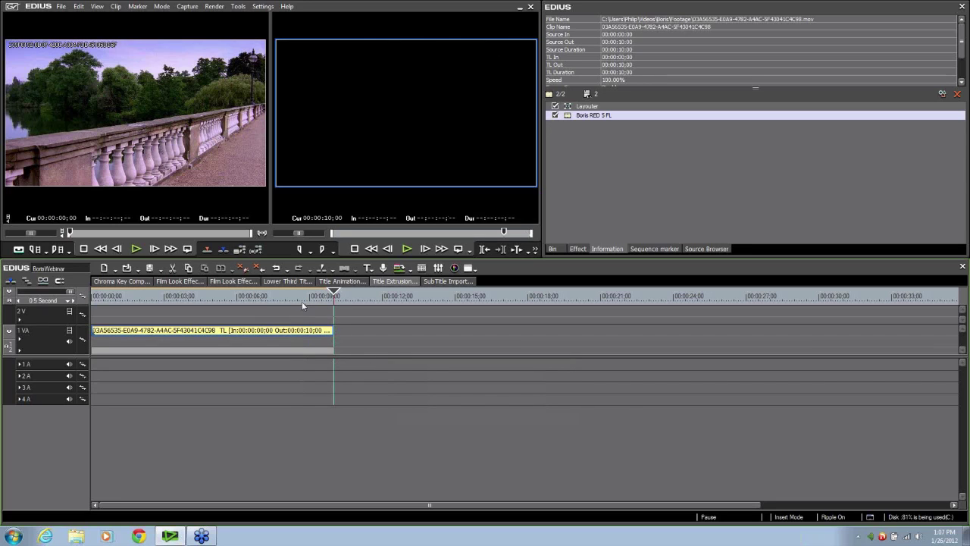
- Apply the Boris RED 5 FL filter to the Color Matte clip in the SubTitle Import sequence and open it in Boris RED
click(437, 281)
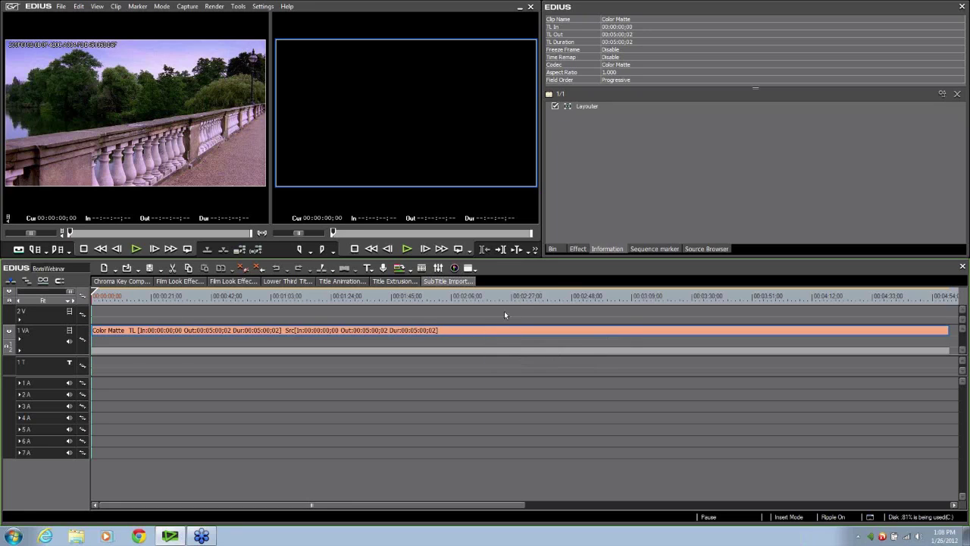
click(577, 250)
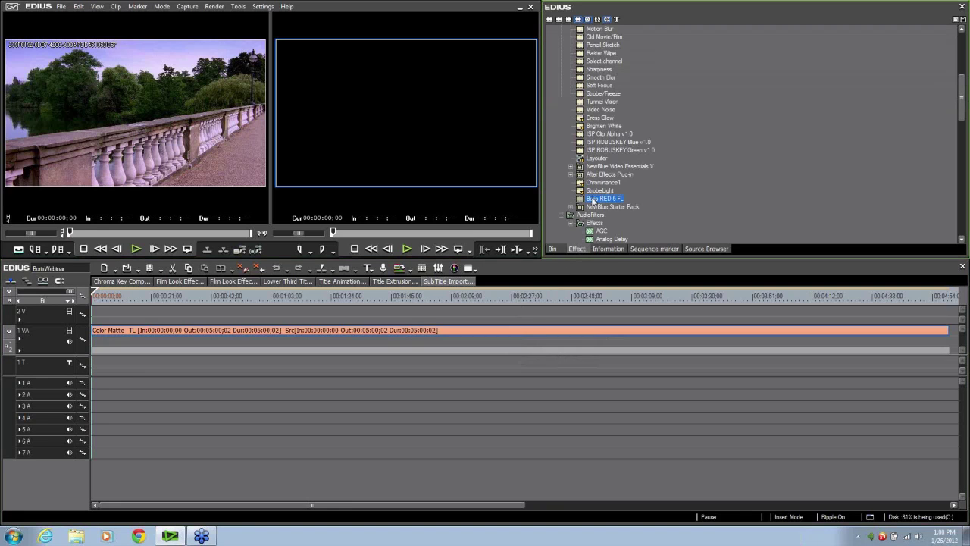
drag(596, 198, 495, 332)
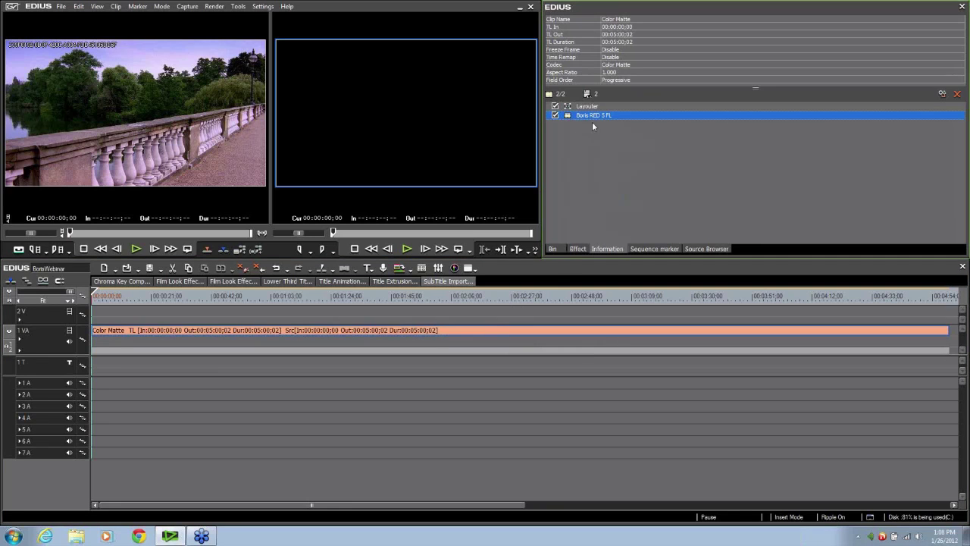
double_click(598, 120)
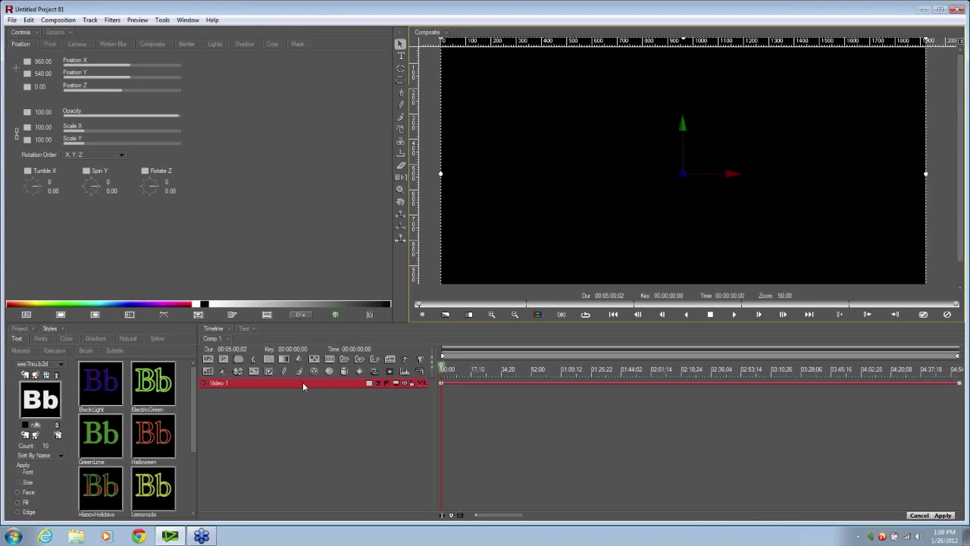
- Add a text track reading "text" above the video track, set its size to 24 and update the composite
click(302, 382)
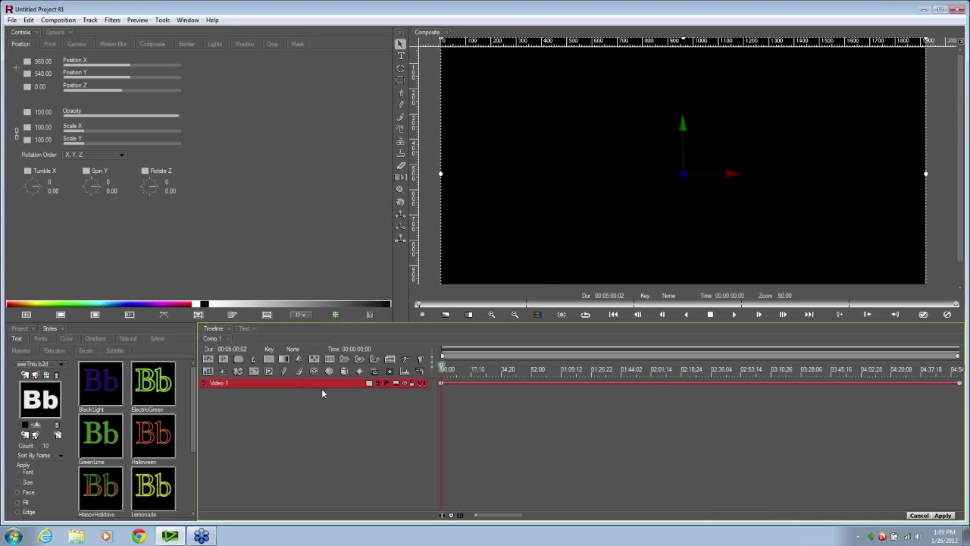
click(390, 361)
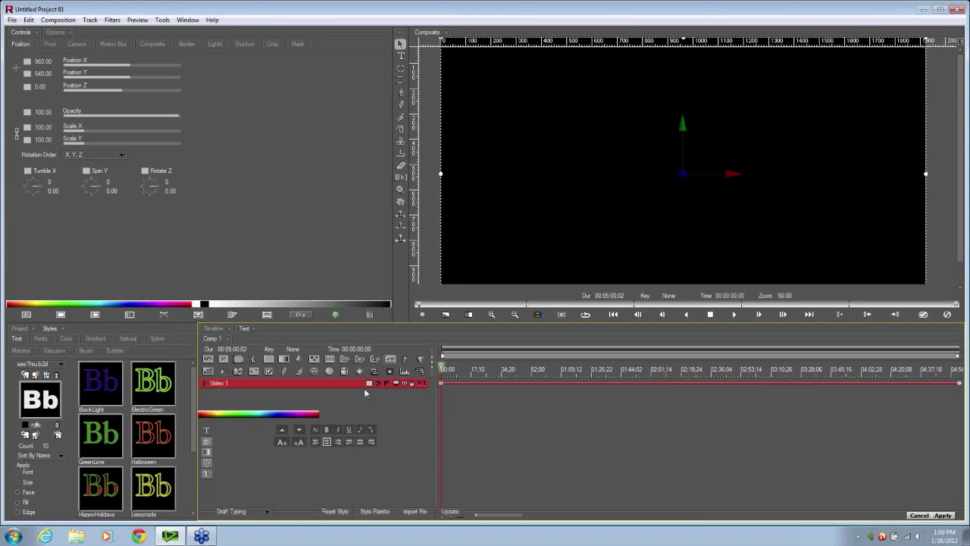
text(text)
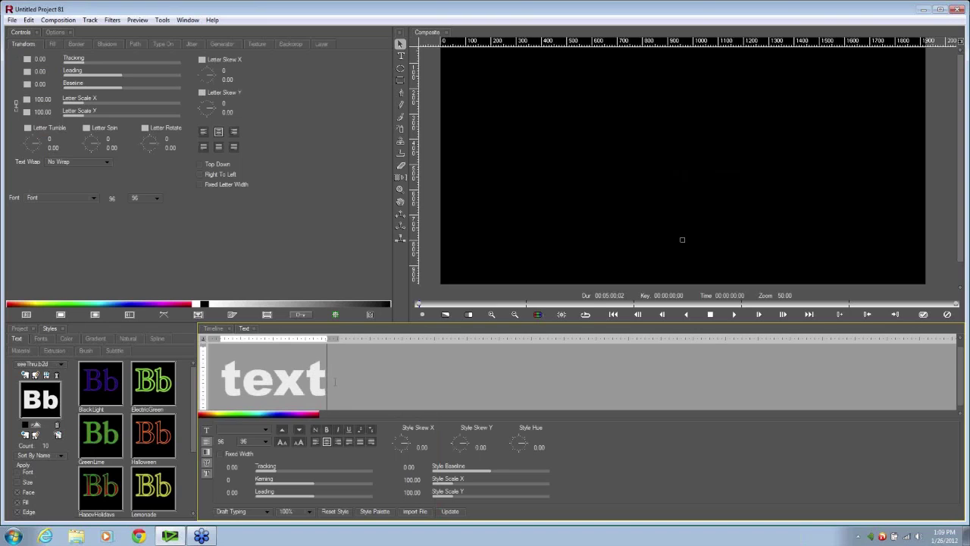
drag(328, 379, 225, 381)
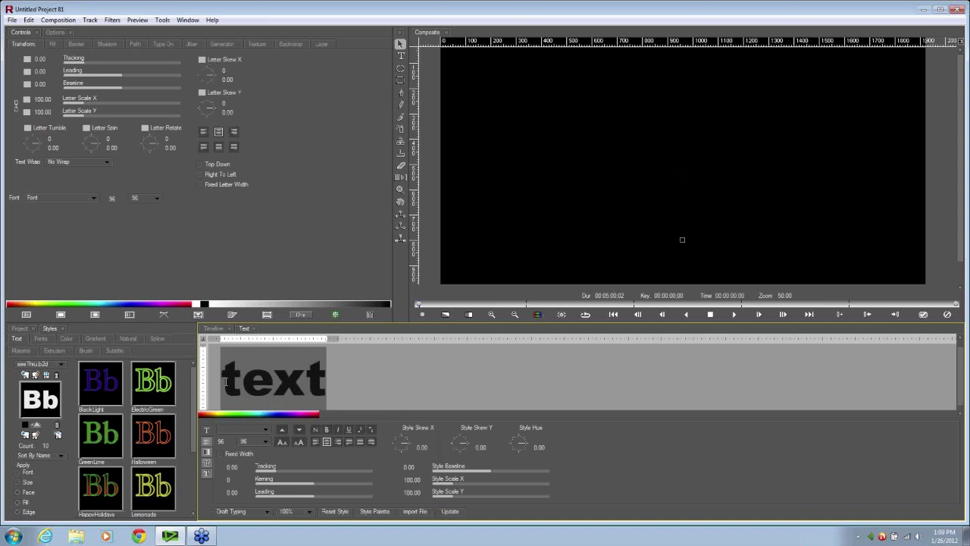
click(266, 442)
click(264, 336)
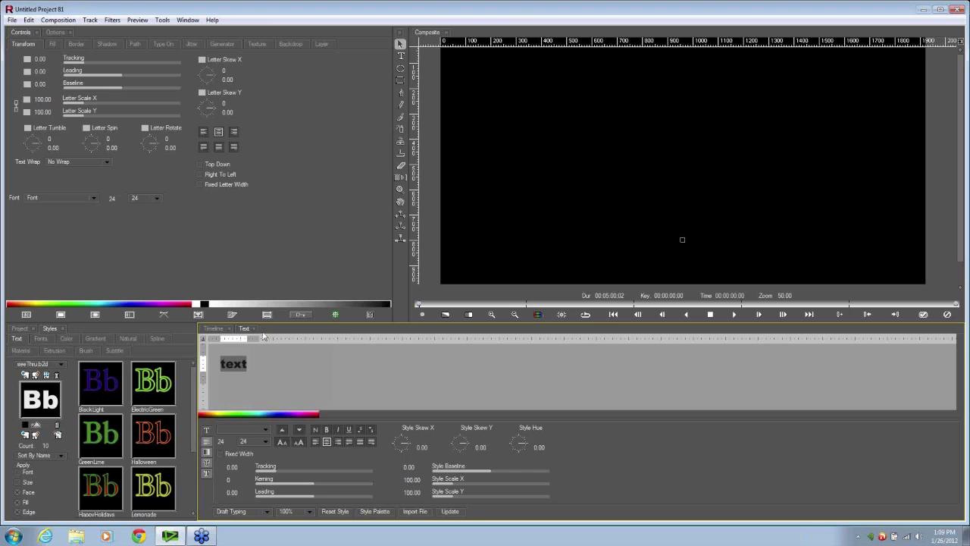
click(450, 511)
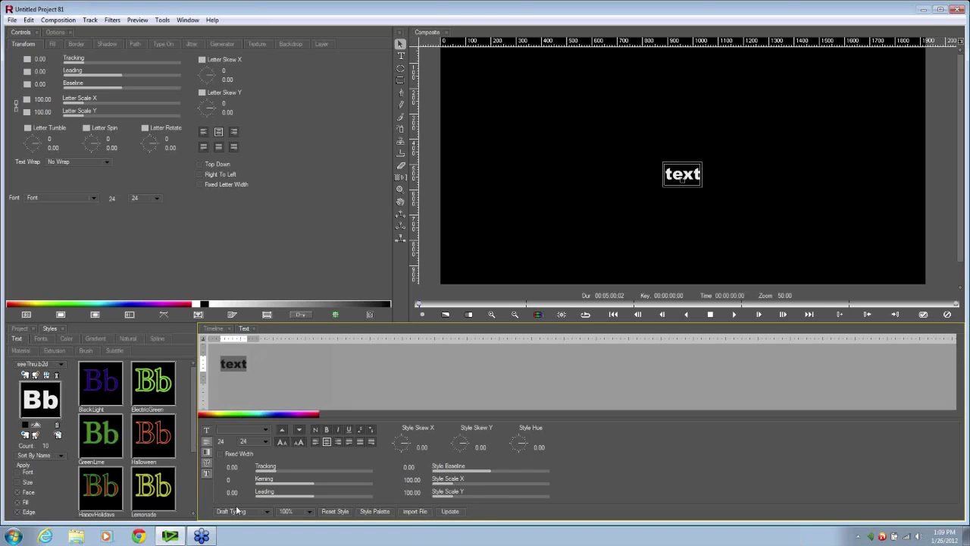
- Set the text's fill color to black and update the composite
click(208, 453)
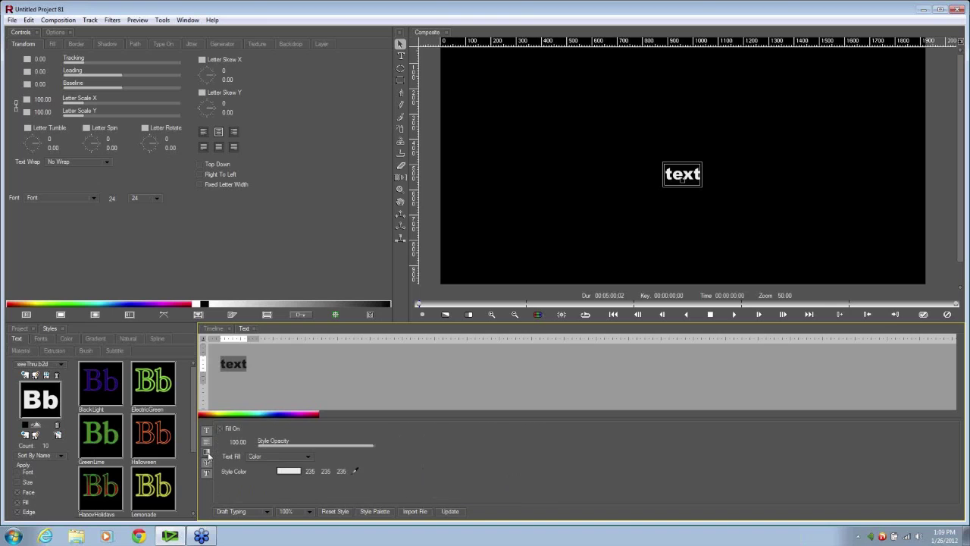
click(294, 471)
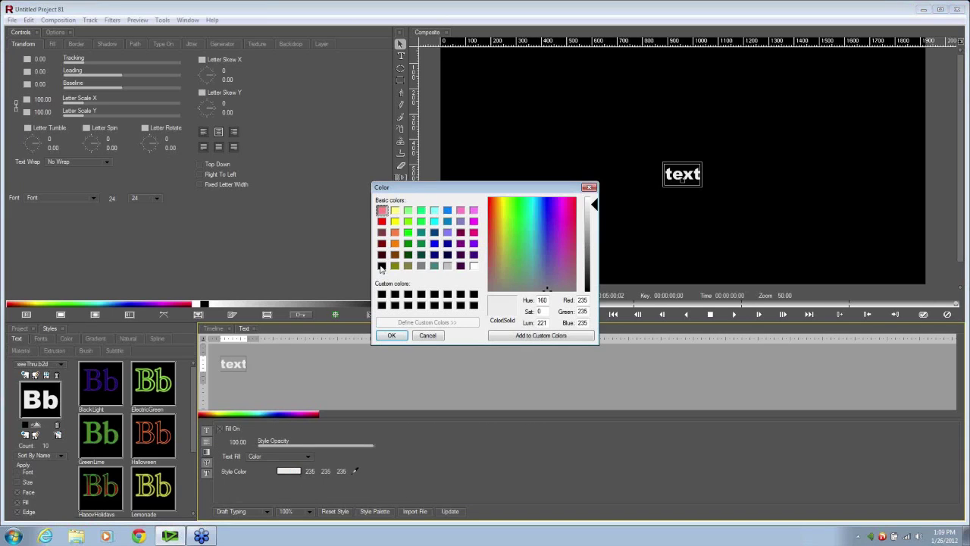
click(383, 267)
click(390, 339)
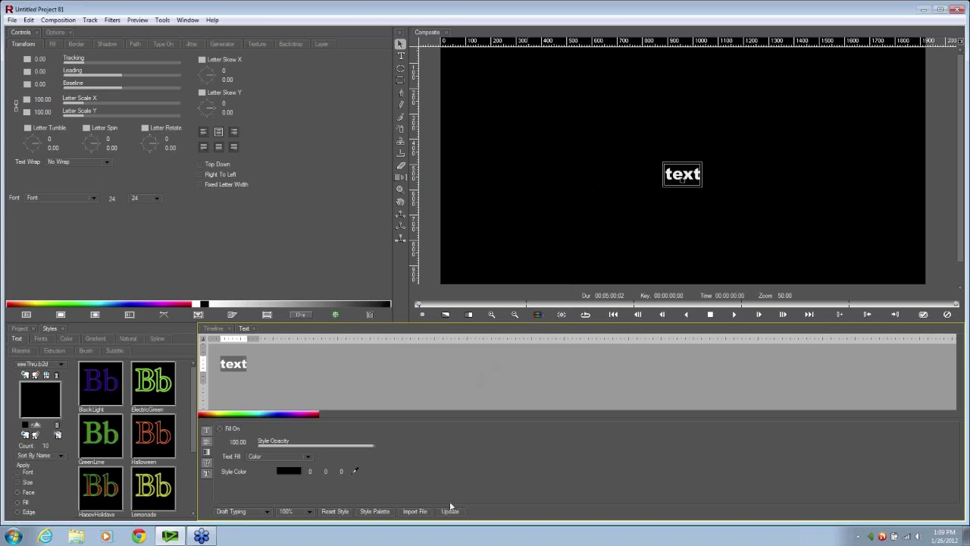
click(450, 511)
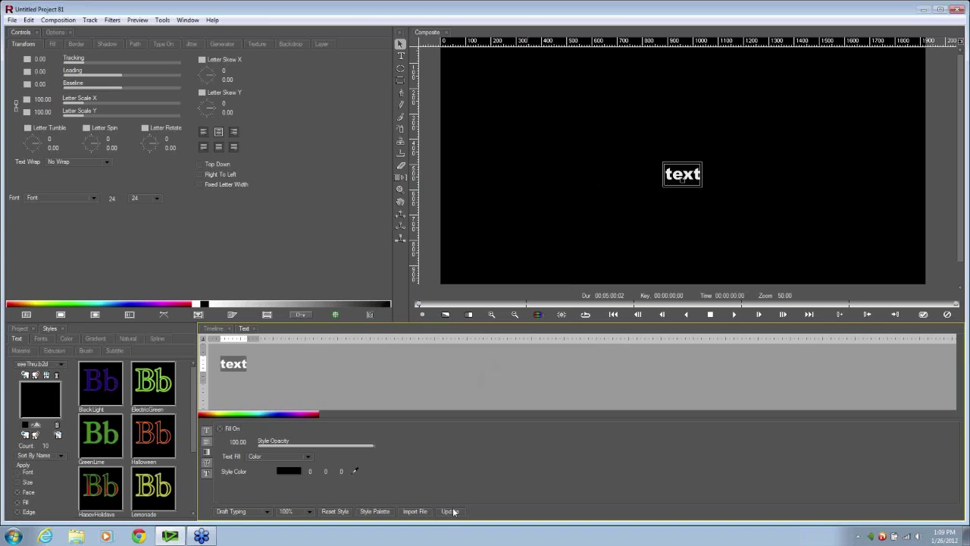
- Delete the text track above the video track from the composition timeline
click(214, 329)
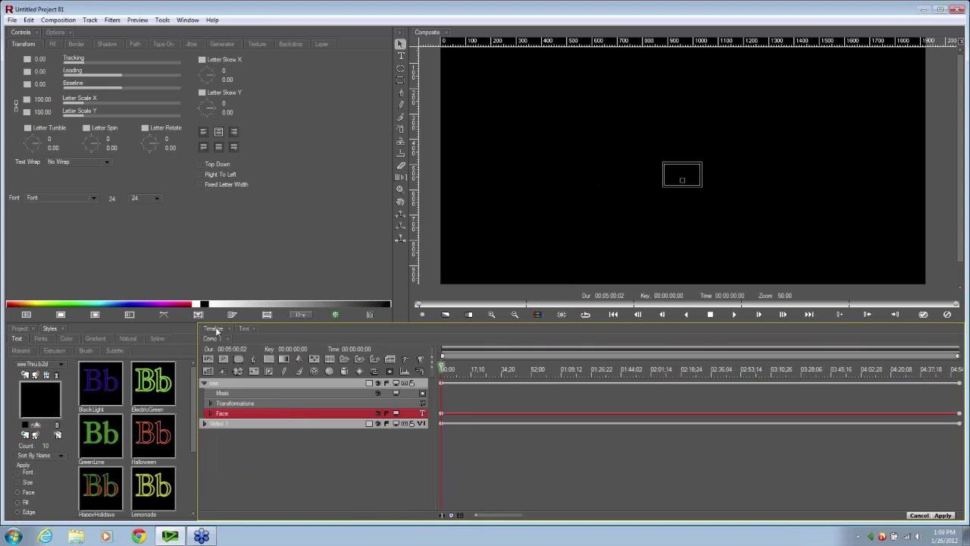
click(233, 383)
key(Delete)
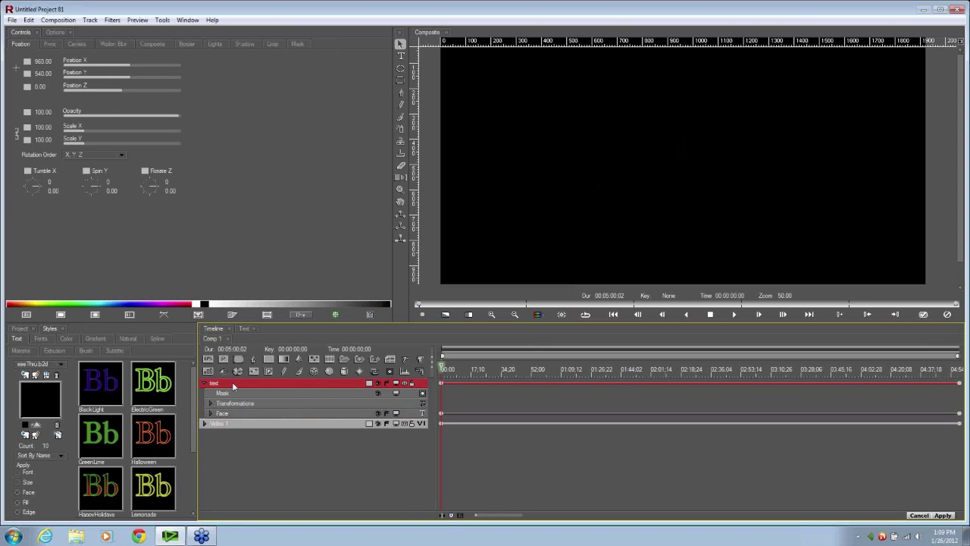
click(232, 383)
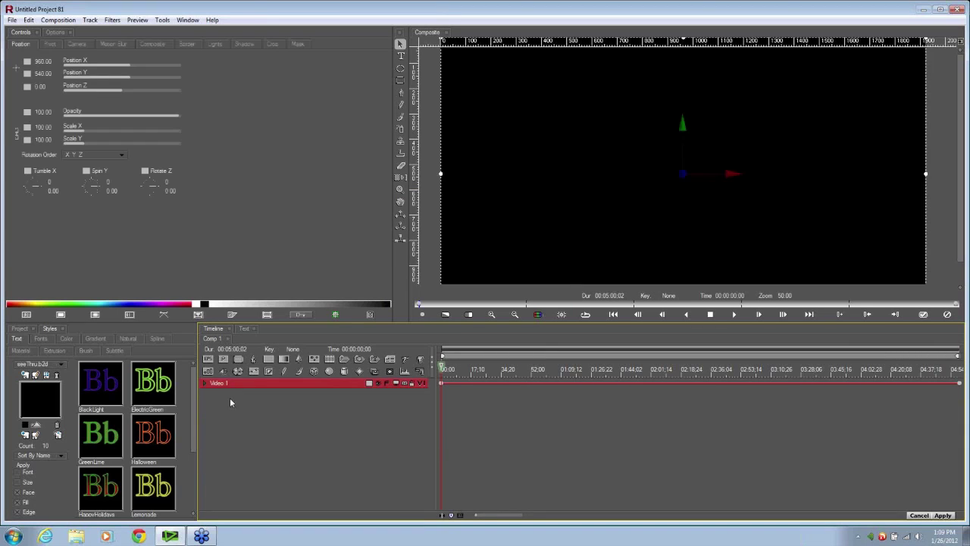
- Import the subtitle file GERMAN_BRASS_English_PAL_25fps_(EBU).STL from the STL_Files_EdiusDemo folder, adding a user mark for each subtitle
click(12, 19)
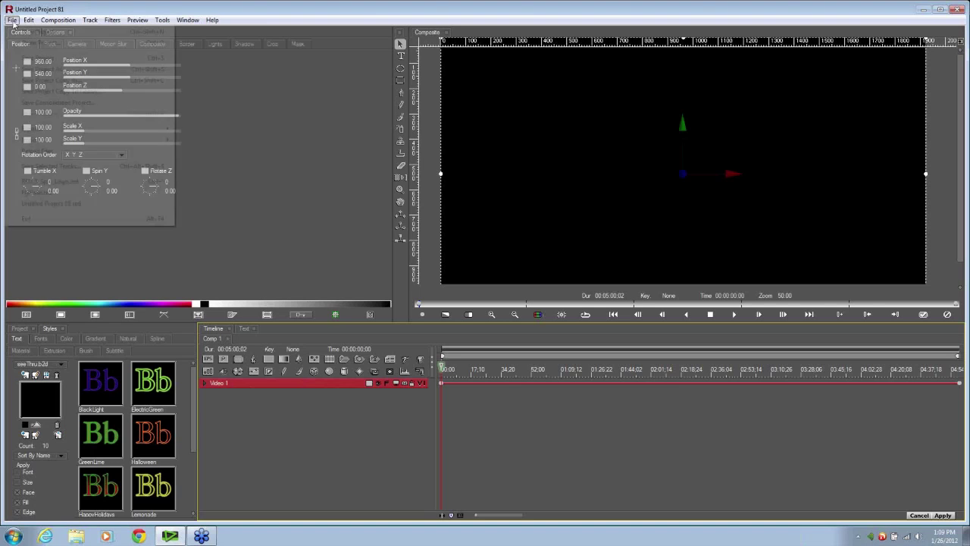
mouse_move(50, 141)
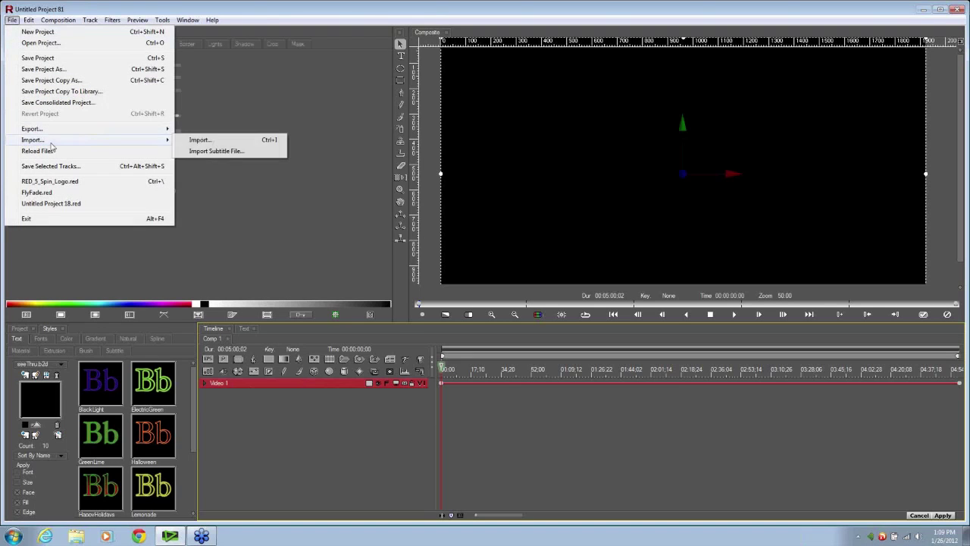
click(209, 152)
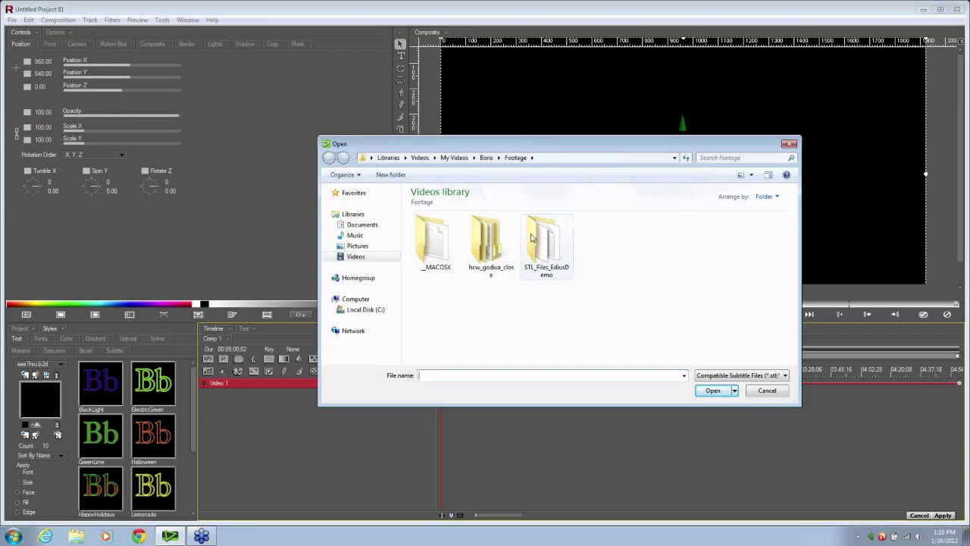
click(532, 238)
double_click(531, 238)
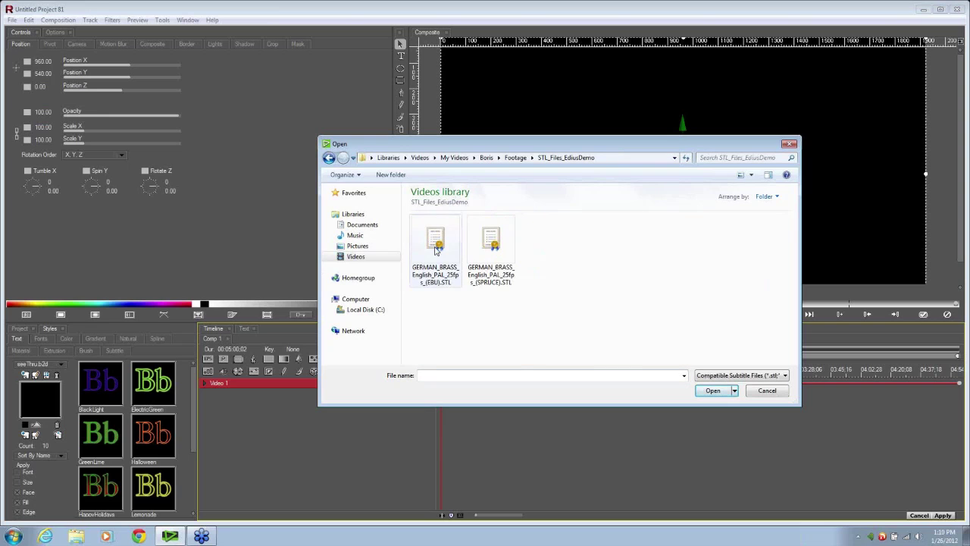
click(437, 250)
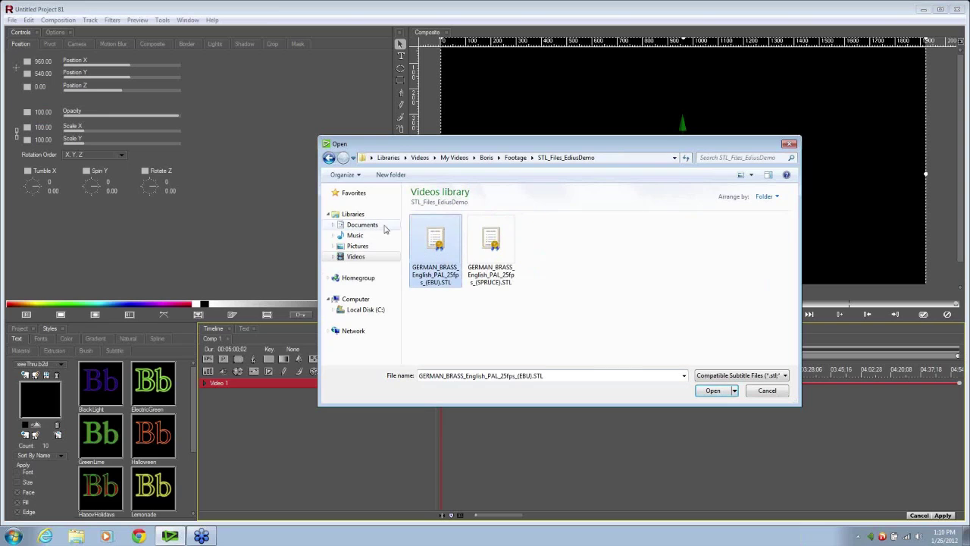
click(712, 390)
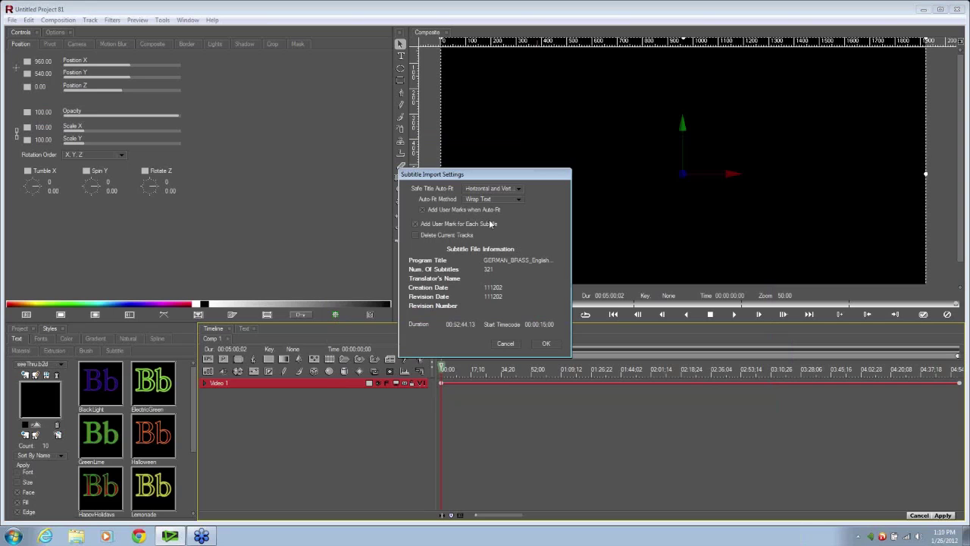
click(416, 225)
click(547, 345)
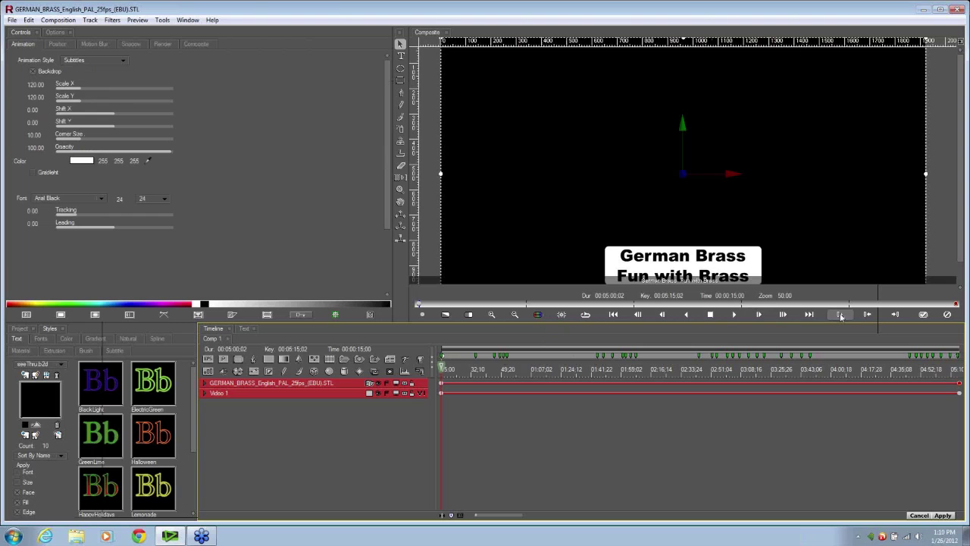
- Jump forward through several subtitle marks to review the imported titles, then return to the first one
click(896, 317)
click(896, 316)
click(896, 316)
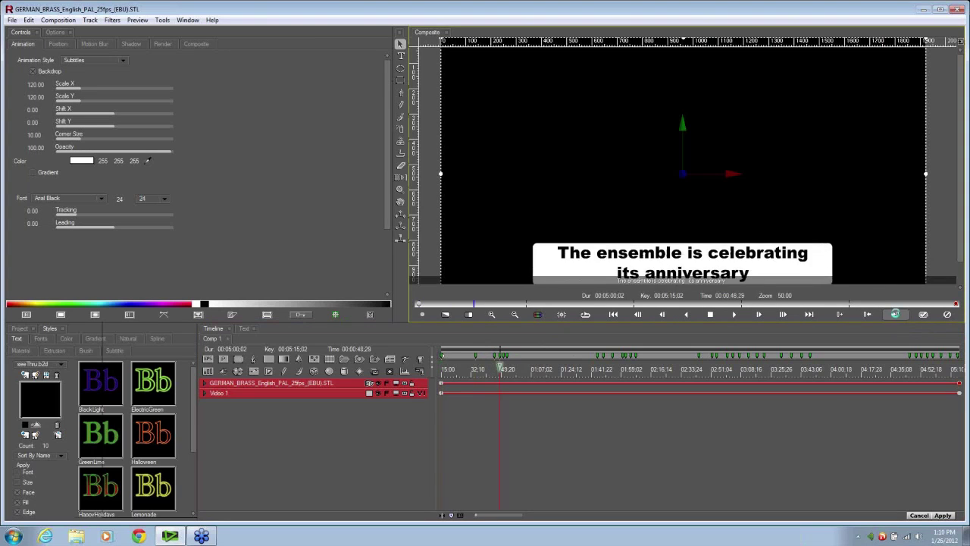
click(897, 316)
click(897, 315)
click(897, 315)
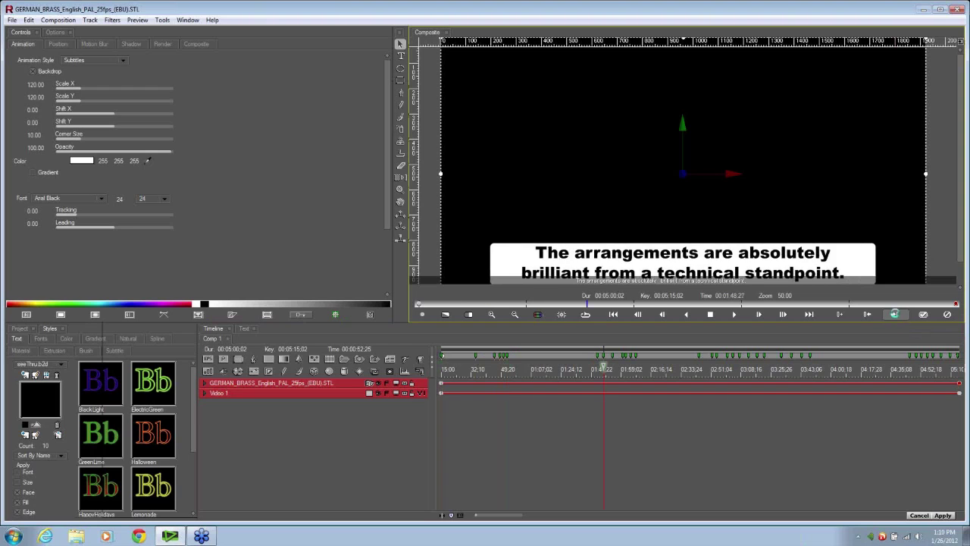
click(868, 315)
click(869, 315)
click(869, 315)
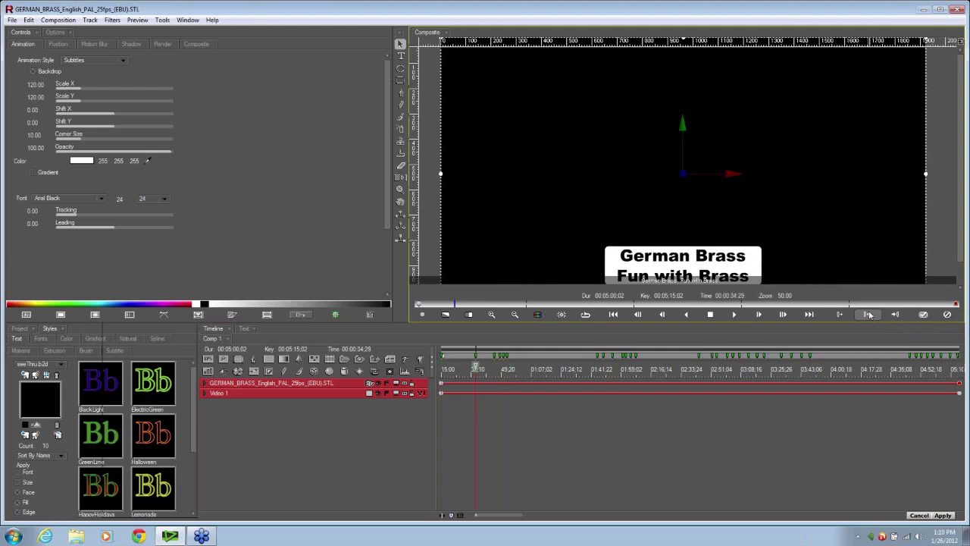
click(869, 314)
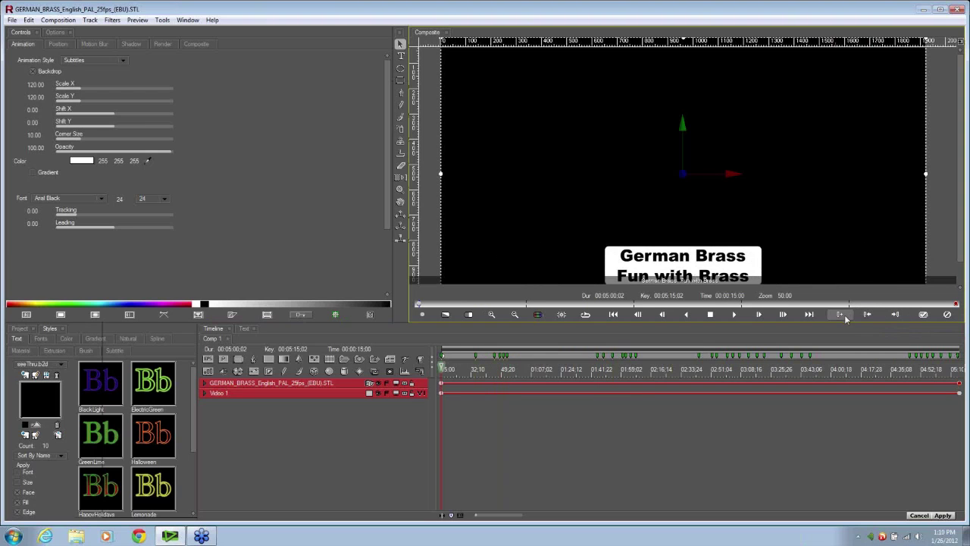
- Expand the imported subtitle container, go to the second subtitle mark and examine individual subtitle tracks
click(205, 385)
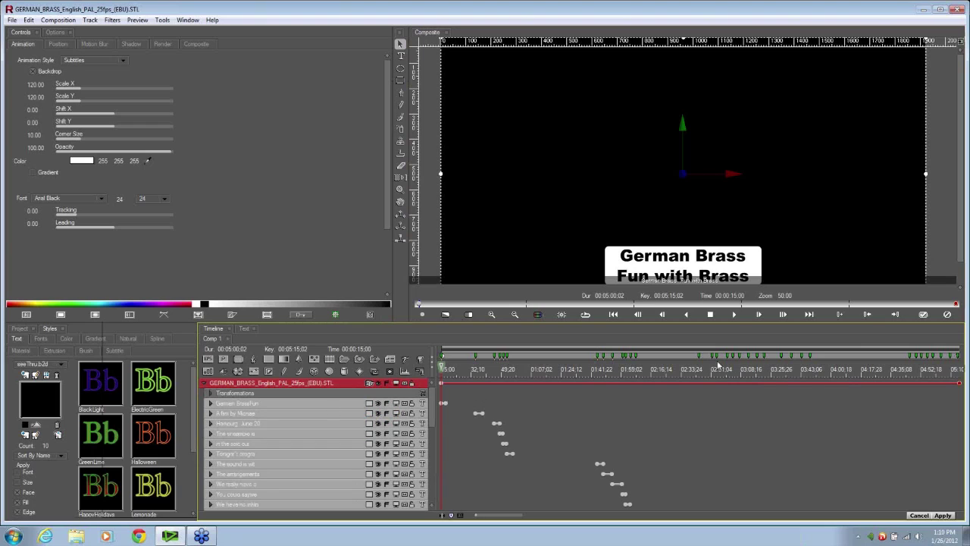
click(896, 314)
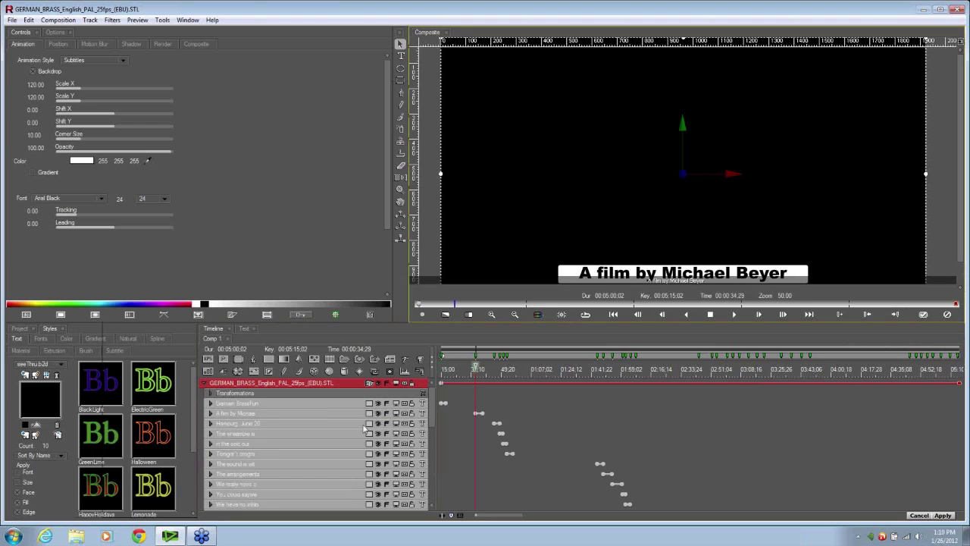
click(263, 402)
click(267, 414)
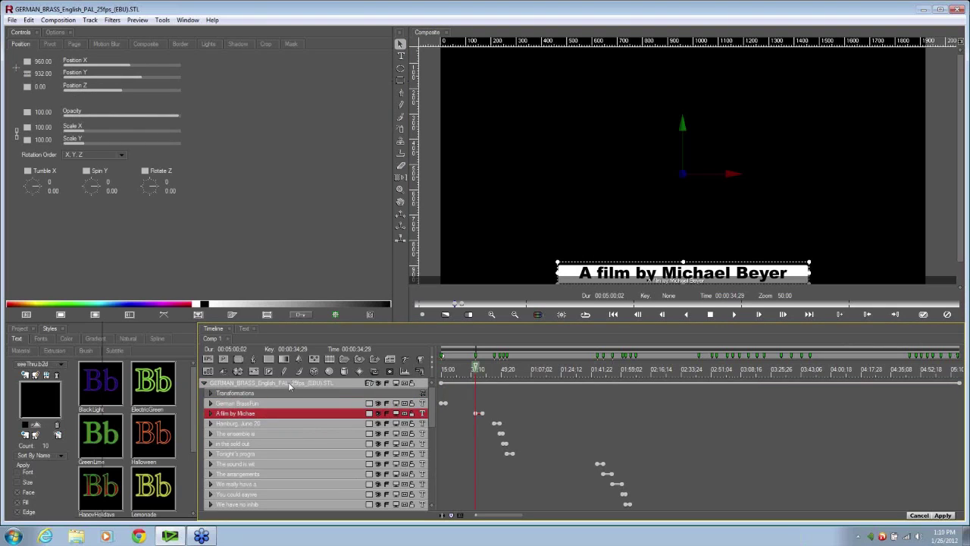
click(289, 384)
click(277, 443)
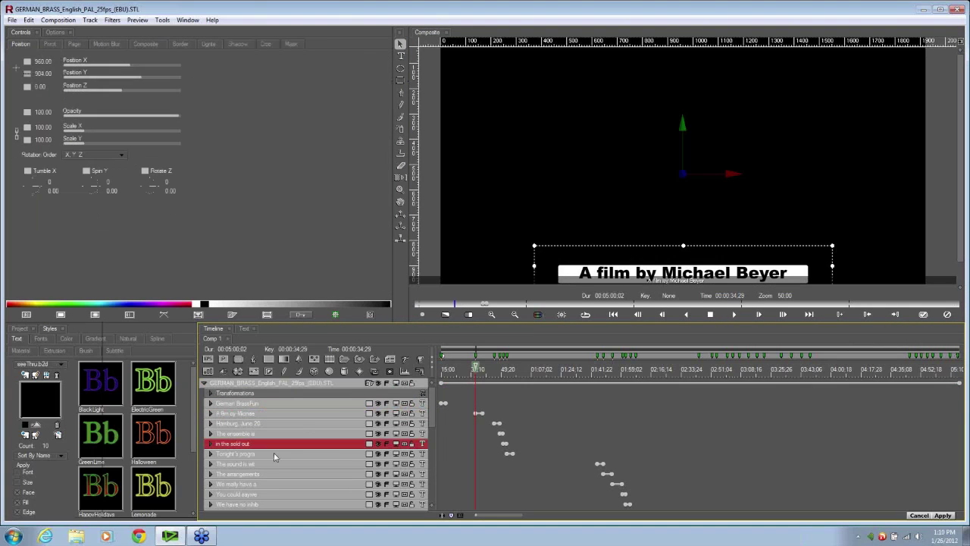
click(273, 454)
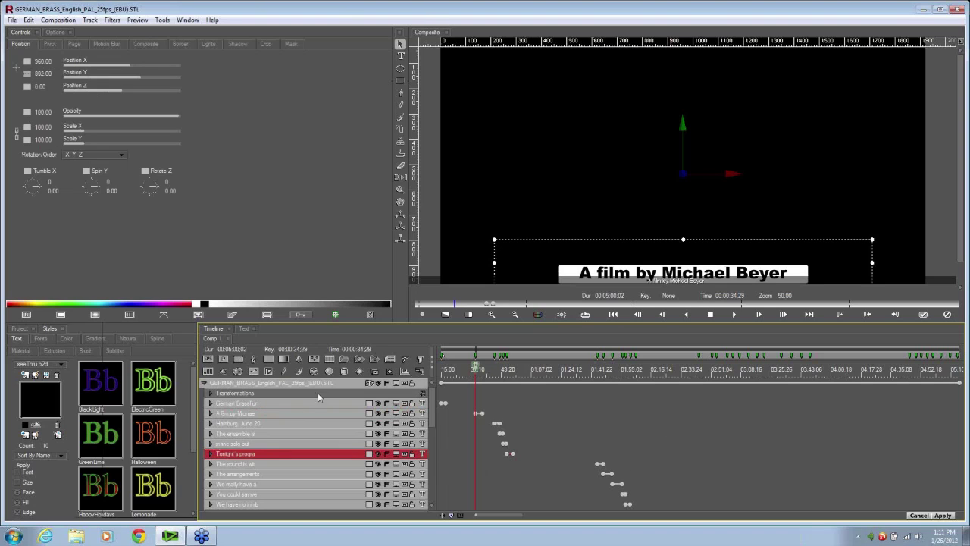
- Replace the filmmaker's surname in the "A film by" subtitle's text and update the composite
click(234, 415)
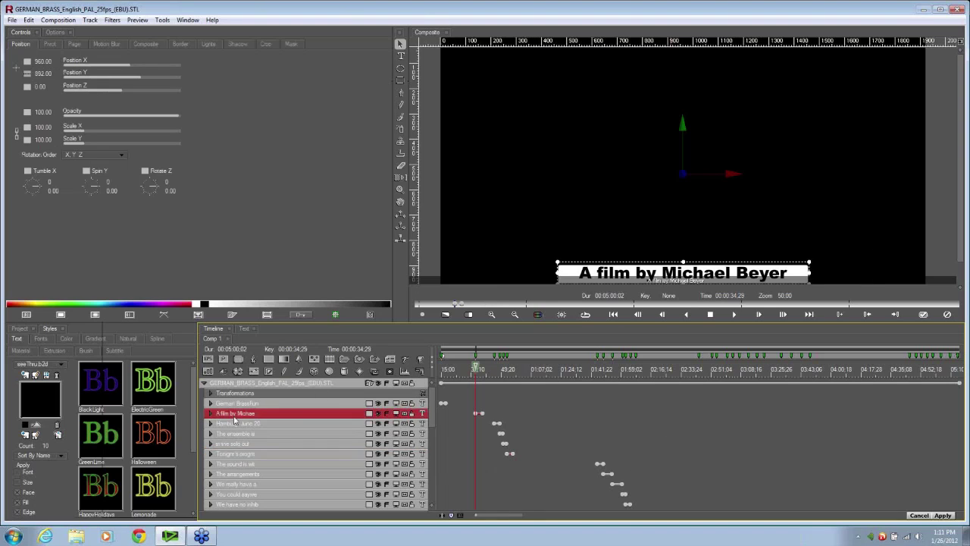
click(211, 414)
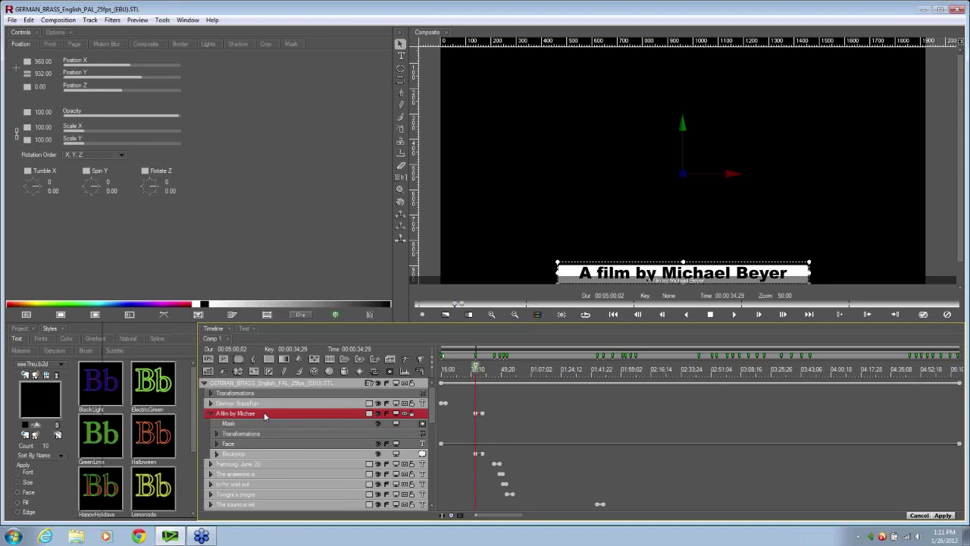
double_click(291, 410)
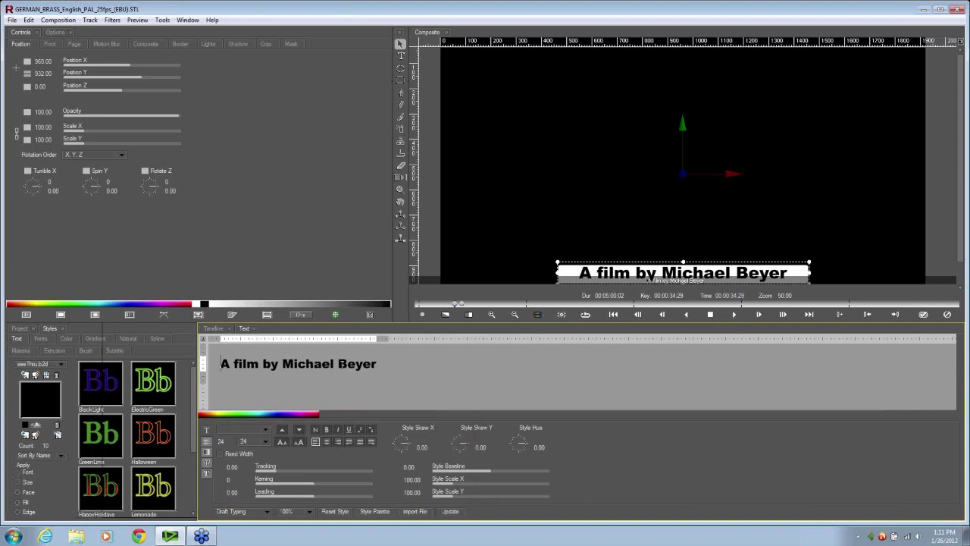
drag(337, 364, 382, 366)
text(Beer)
click(450, 512)
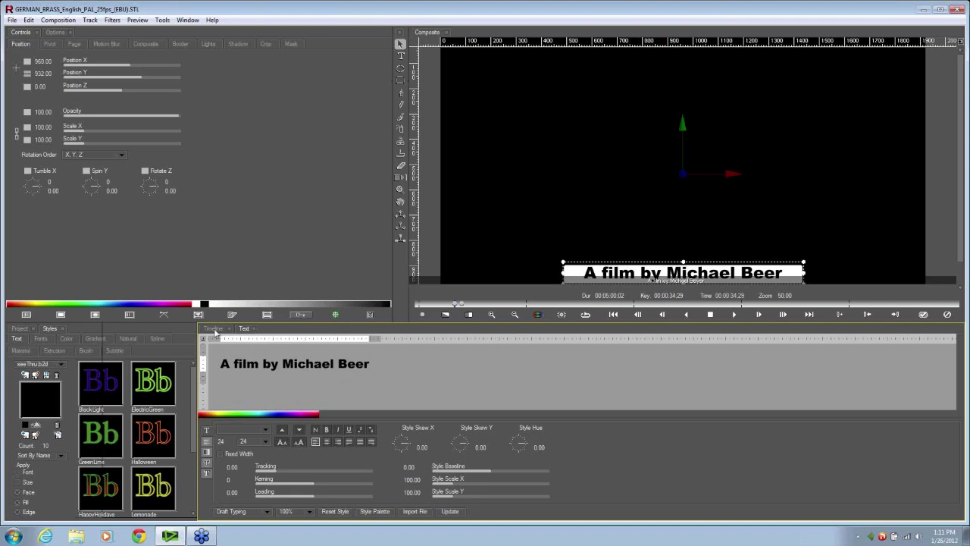
- Set the backdrop fill color of the "A film by" subtitle to orange (255, 128, 0)
click(213, 328)
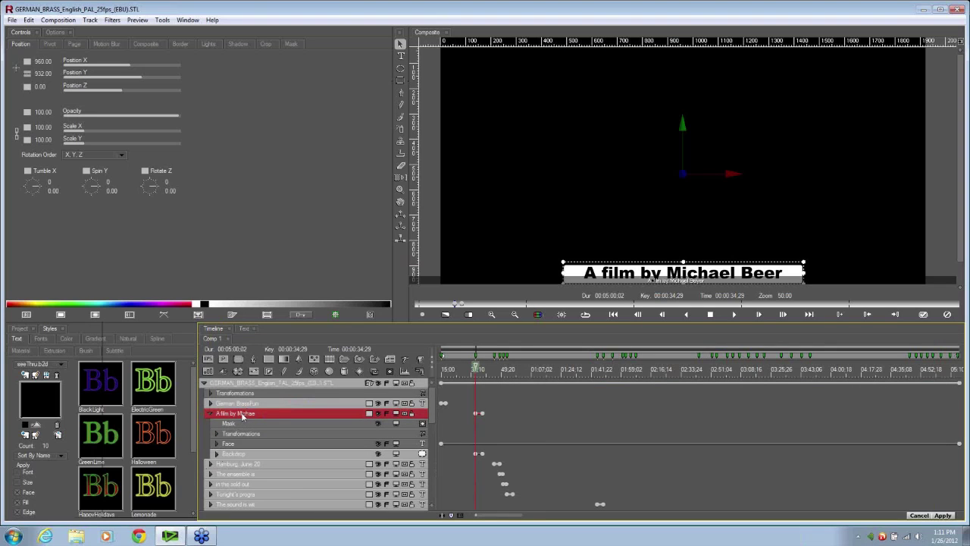
click(235, 454)
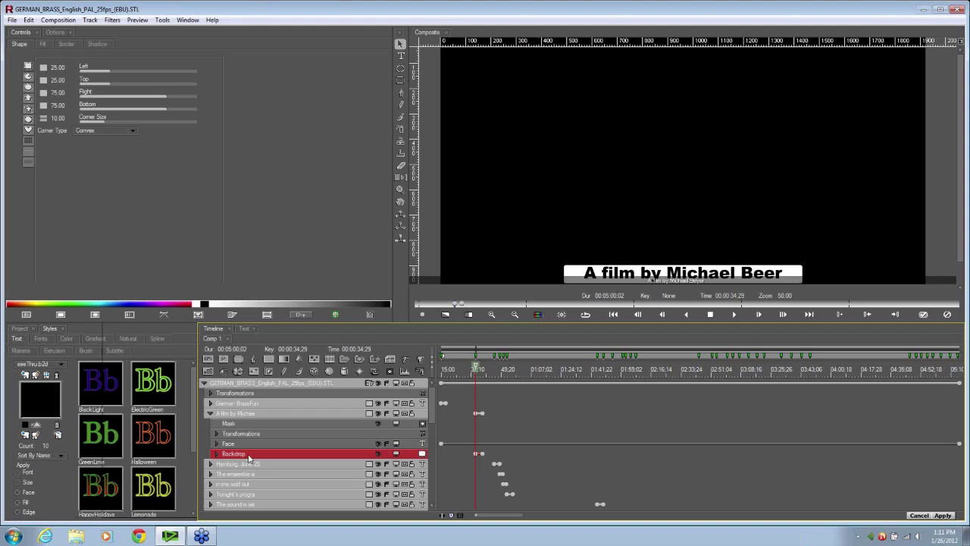
click(218, 453)
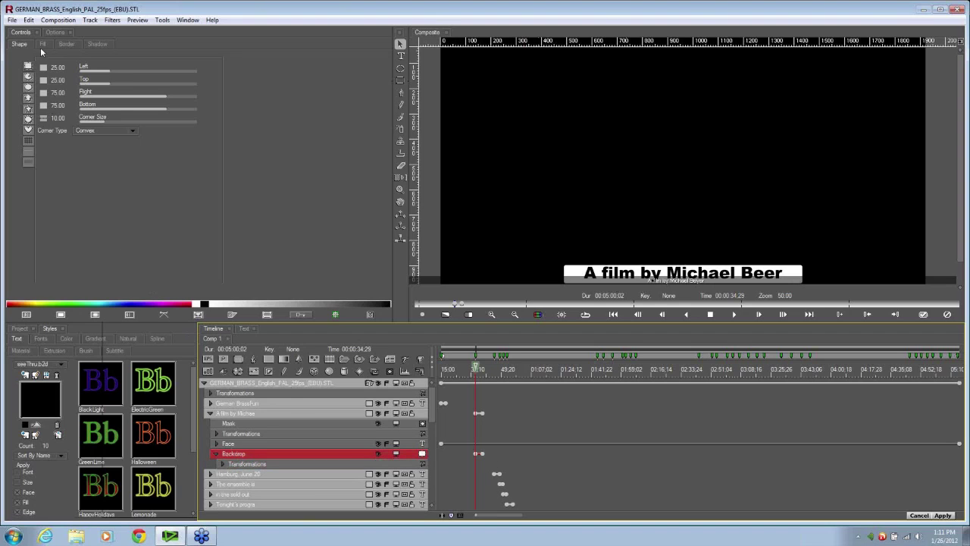
click(43, 45)
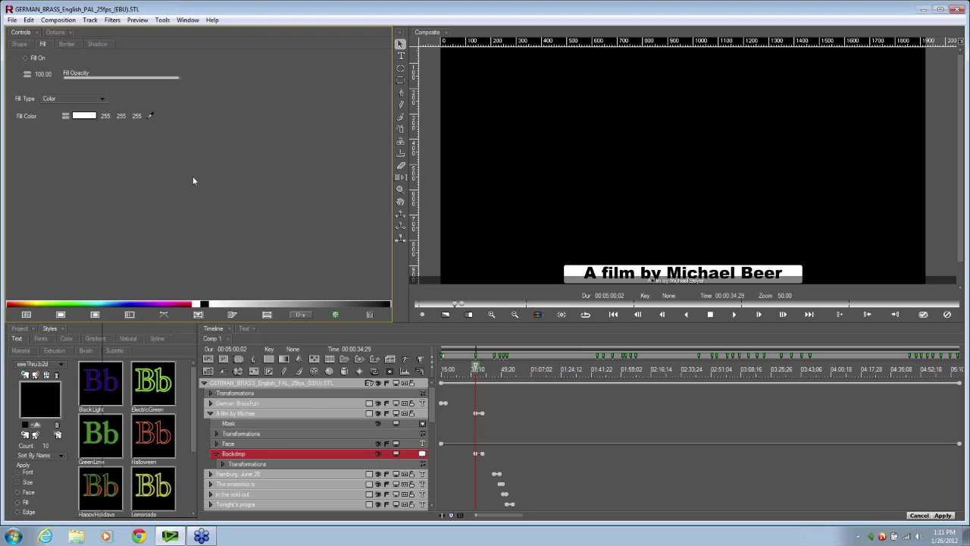
click(84, 115)
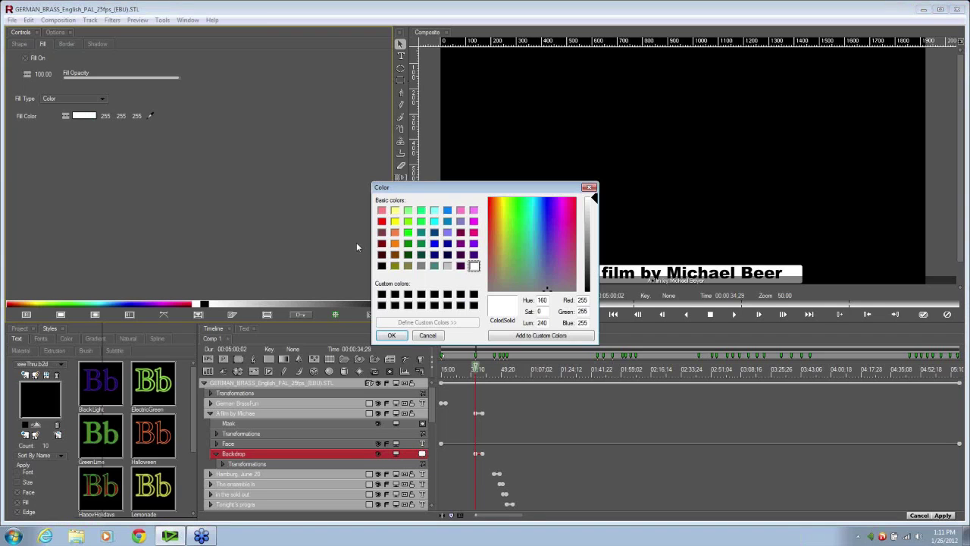
click(395, 244)
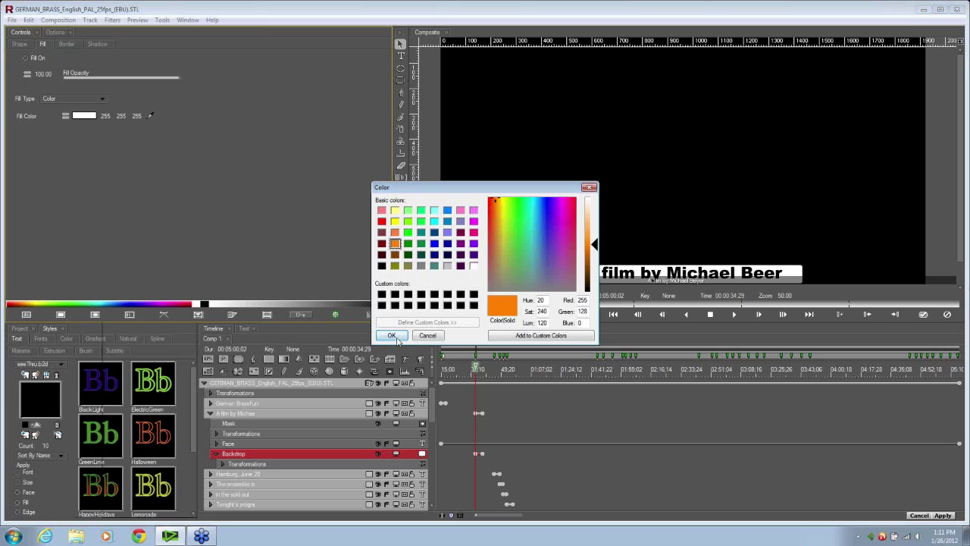
click(392, 335)
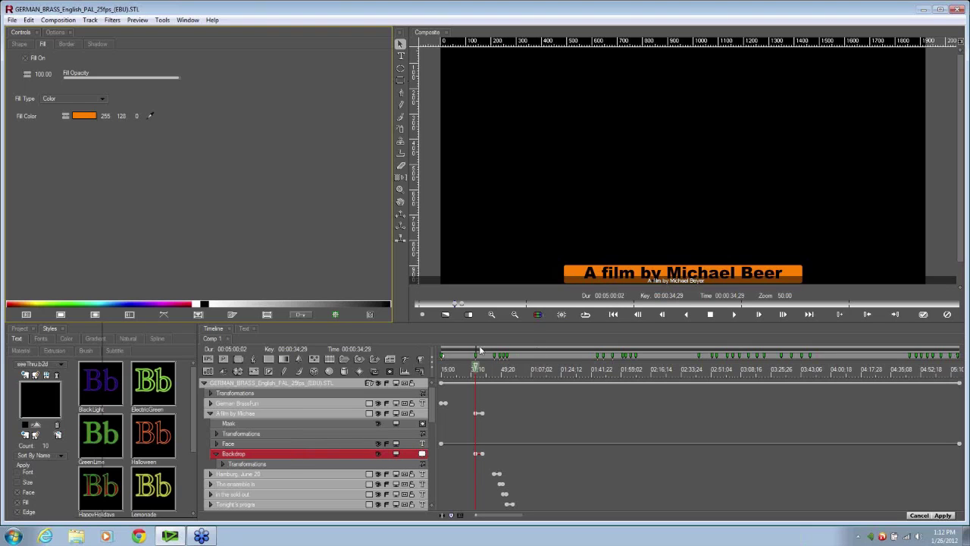
- Check the subtitles before and after the "A film by" one, and collapse that subtitle's track
click(895, 315)
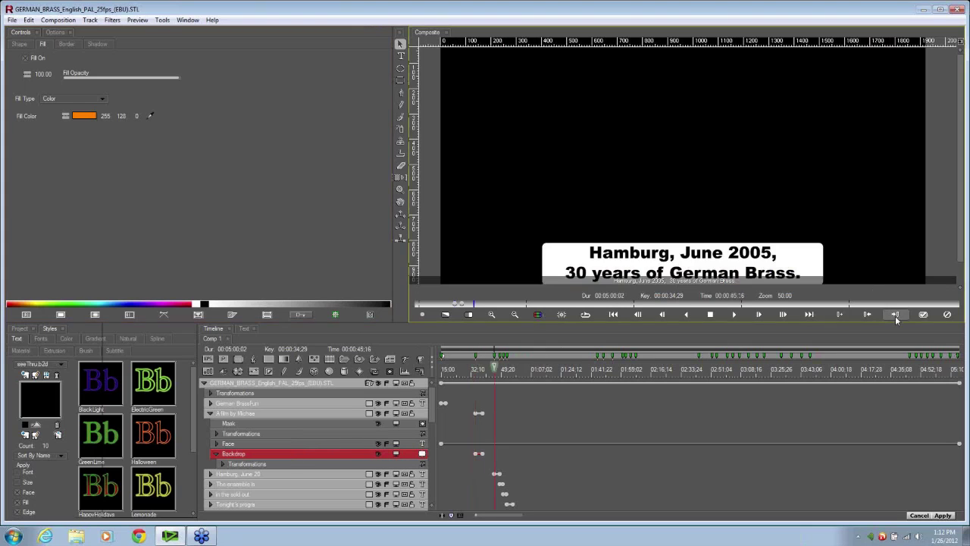
click(870, 315)
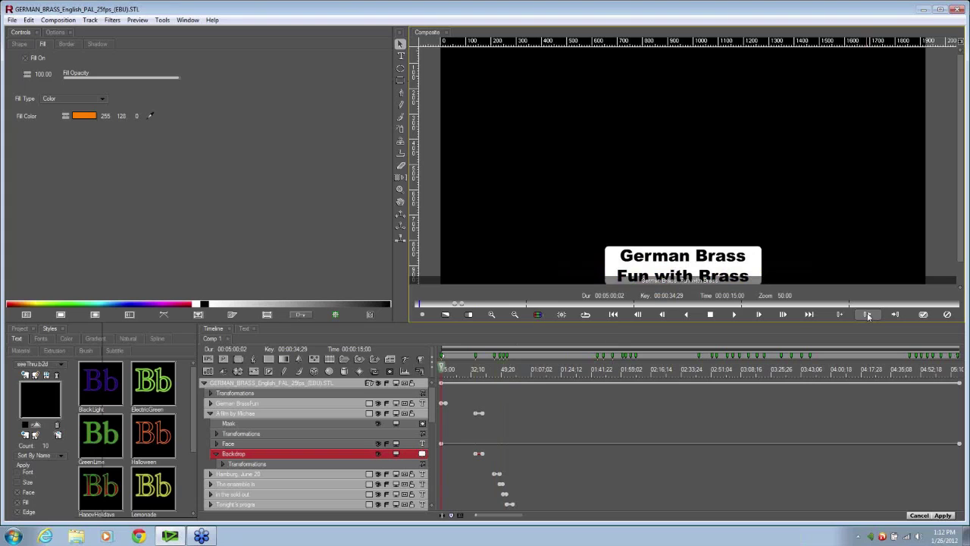
click(868, 315)
click(212, 416)
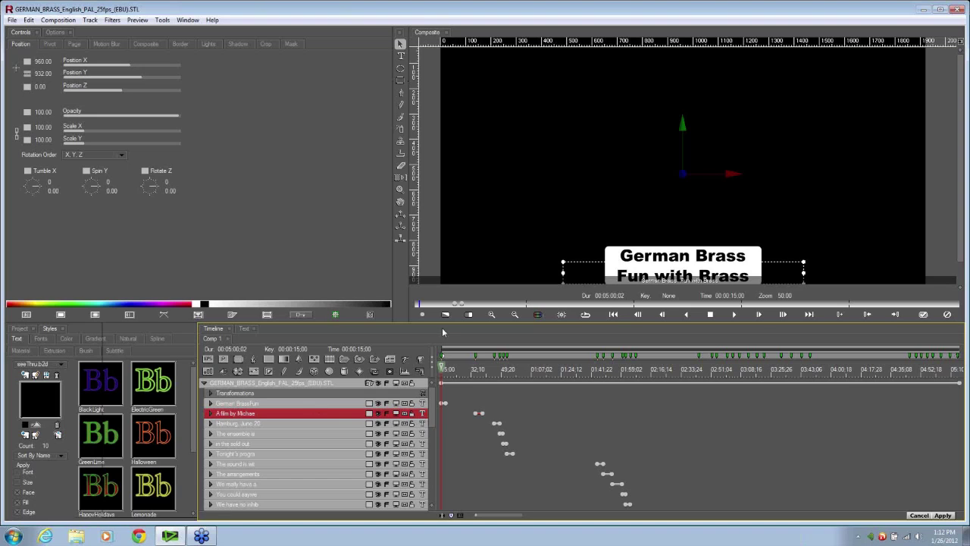
- Apply the subtitle composition to the Color Matte clip, return to EDIUS and scrub the sequence back to its start
click(922, 315)
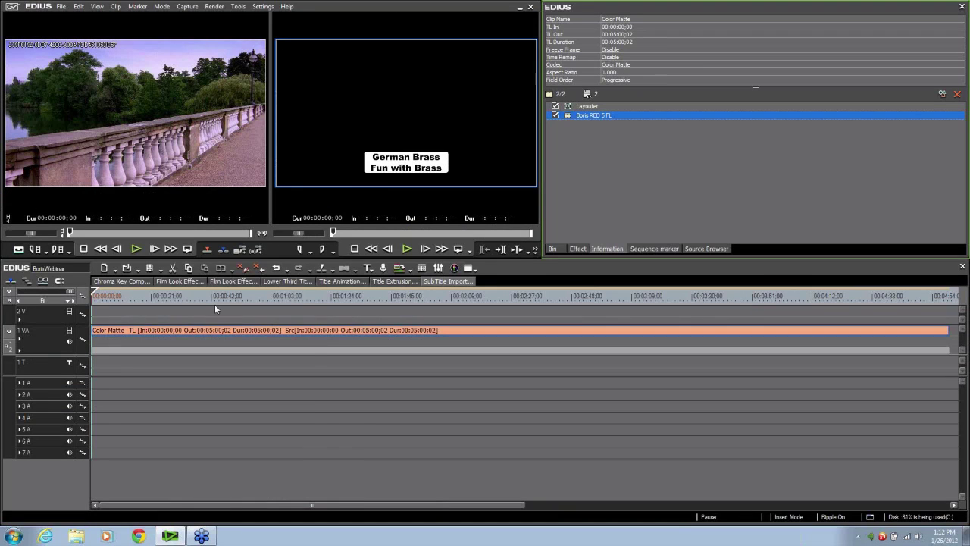
click(315, 295)
drag(316, 296, 94, 294)
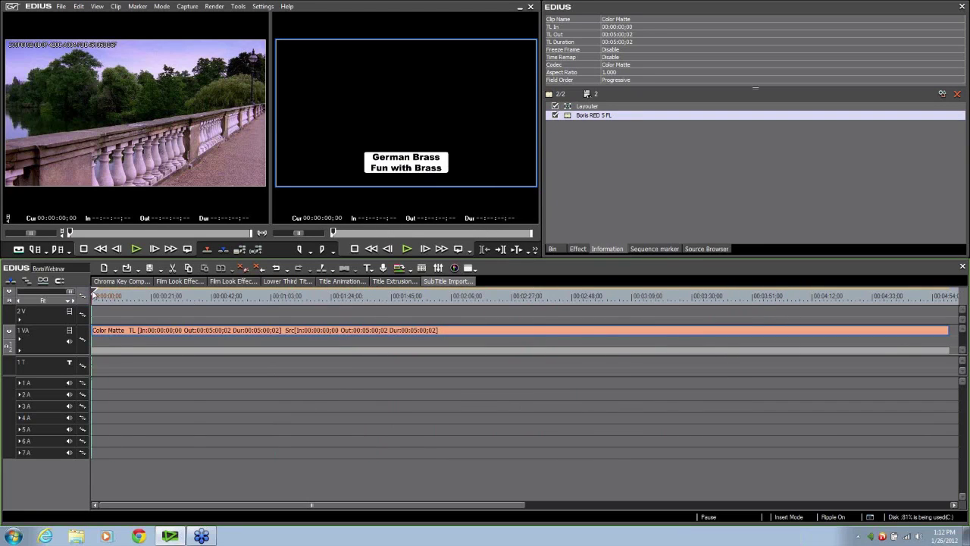